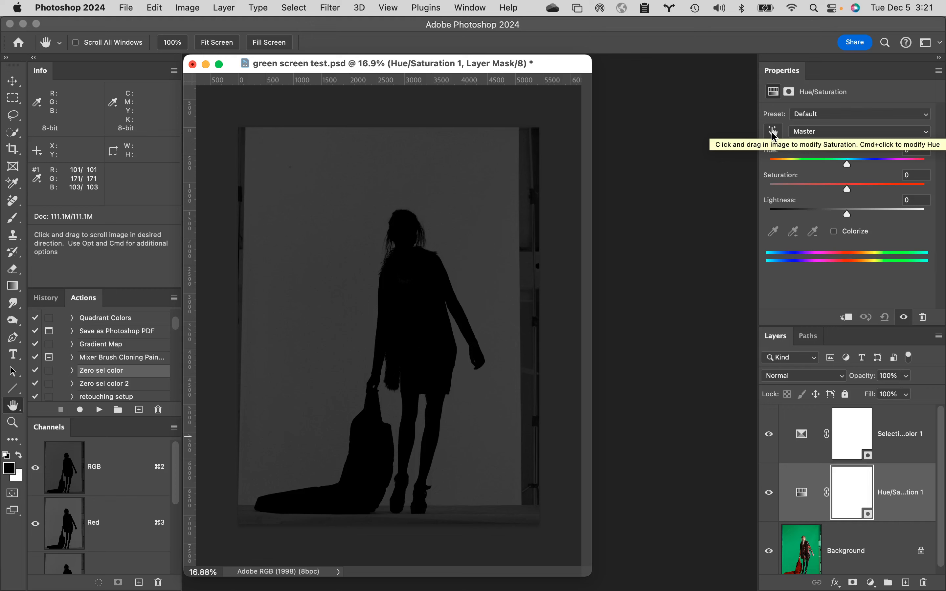
# Step: Target the Greens range by sampling the backdrop with on-image adjustment, testing saturation at both extremes and leaving it at +100
pyautogui.click(775, 133)
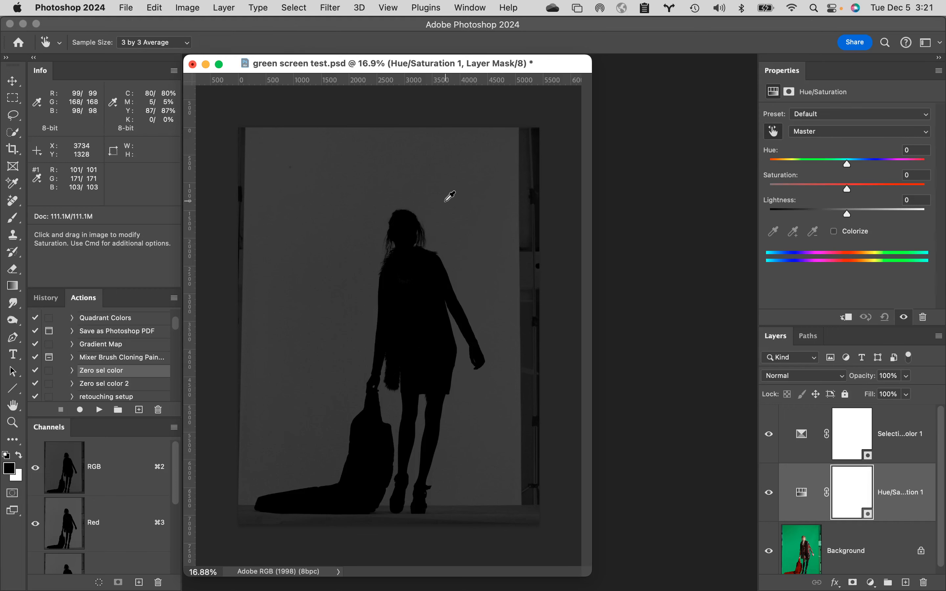
pyautogui.click(467, 203)
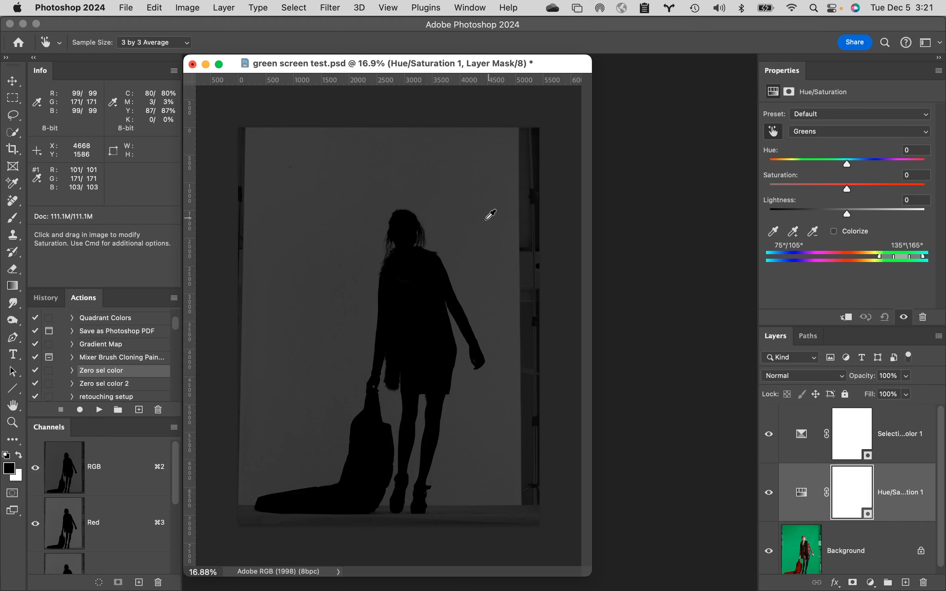
pyautogui.moveTo(458, 226); pyautogui.dragTo(573, 238)
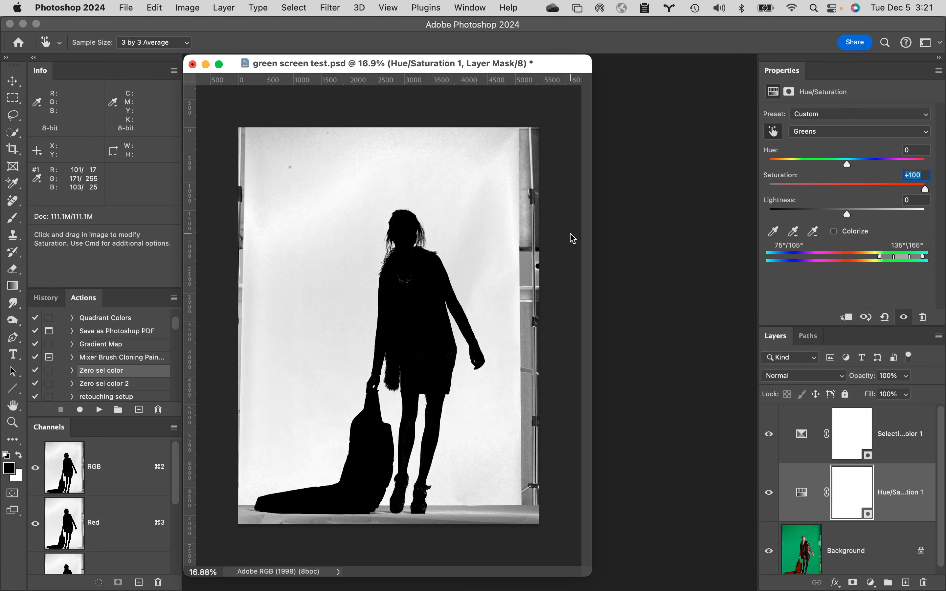
pyautogui.moveTo(573, 238); pyautogui.dragTo(188, 265)
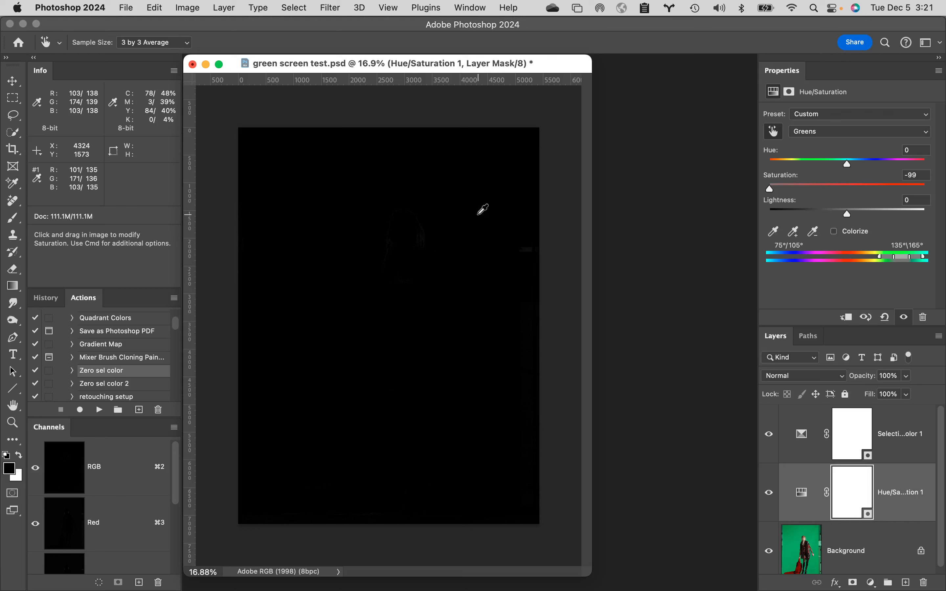
pyautogui.moveTo(430, 184); pyautogui.dragTo(673, 204)
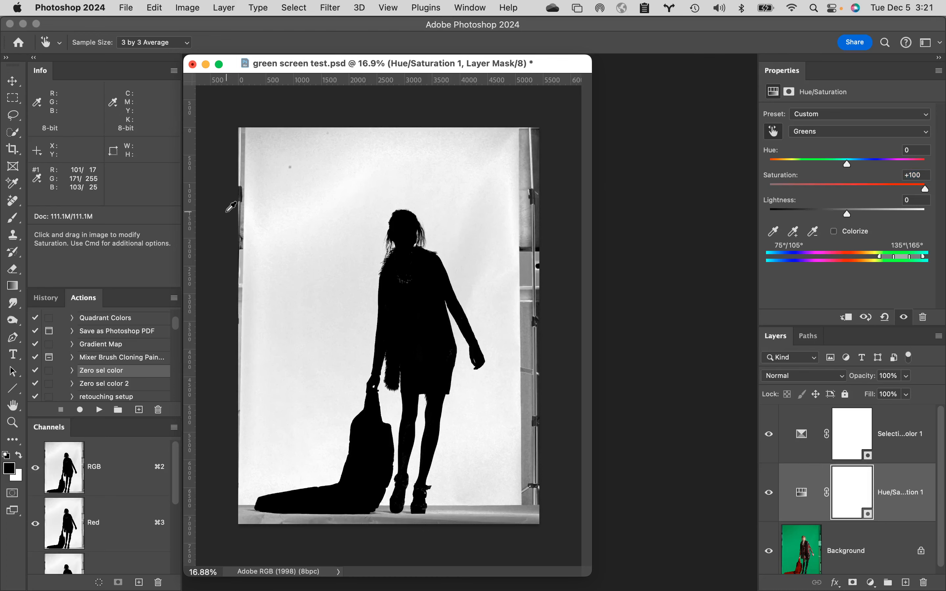
# Step: Examine the silhouette's hair and fur collar edges up close for harsh or broken detail
pyautogui.keyDown('super'); pyautogui.click(420, 242); pyautogui.keyUp('super')
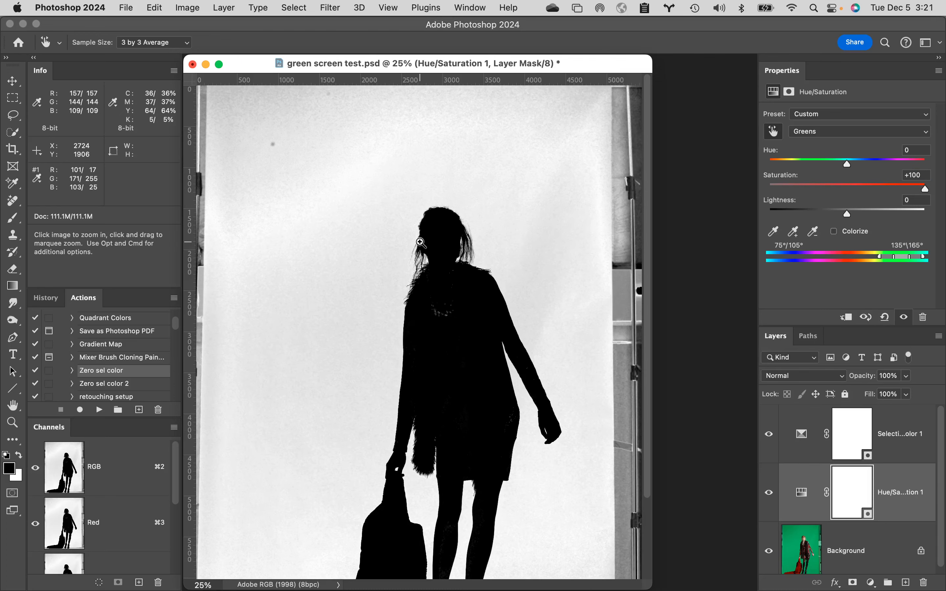
pyautogui.keyDown('super'); pyautogui.click(490, 260); pyautogui.keyUp('super')
pyautogui.keyDown('super'); pyautogui.click(522, 293); pyautogui.keyUp('super')
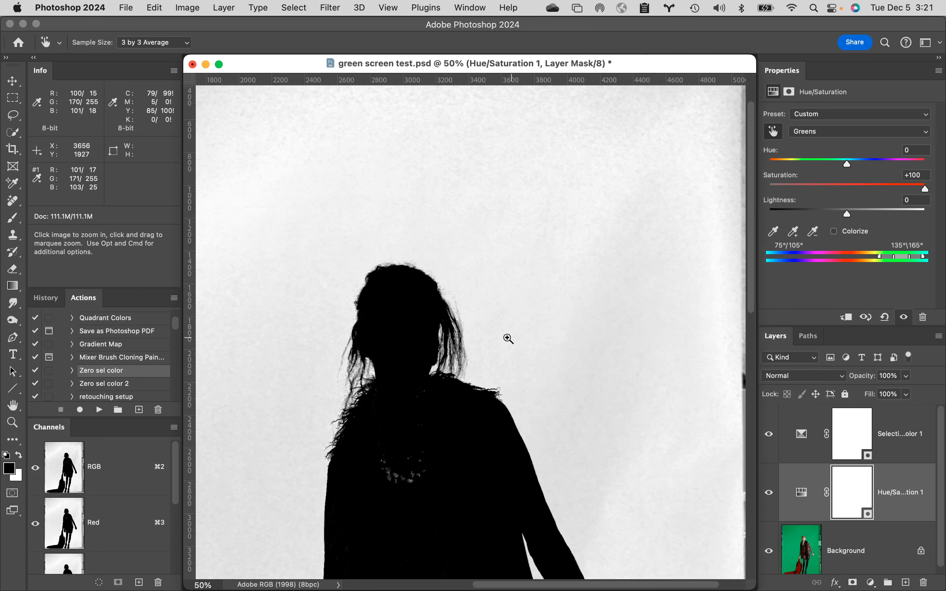
pyautogui.keyDown('super'); pyautogui.click(506, 339); pyautogui.keyUp('super')
pyautogui.keyDown('super'); pyautogui.click(401, 359); pyautogui.keyUp('super')
pyautogui.keyDown('super'); pyautogui.click(372, 359); pyautogui.keyUp('super')
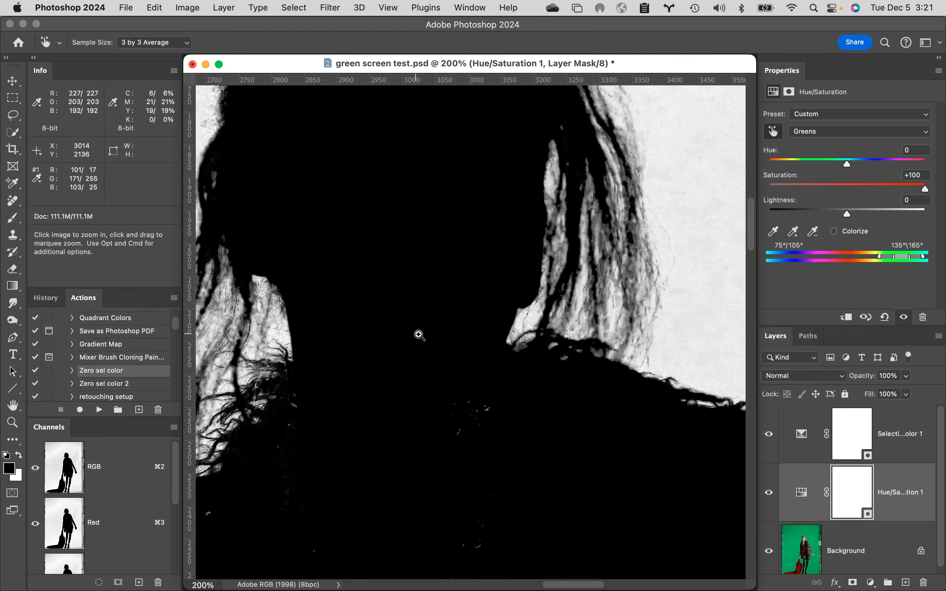
pyautogui.keyDown('alt'); pyautogui.keyDown('super'); pyautogui.click(460, 277); pyautogui.keyUp('super'); pyautogui.keyUp('alt')
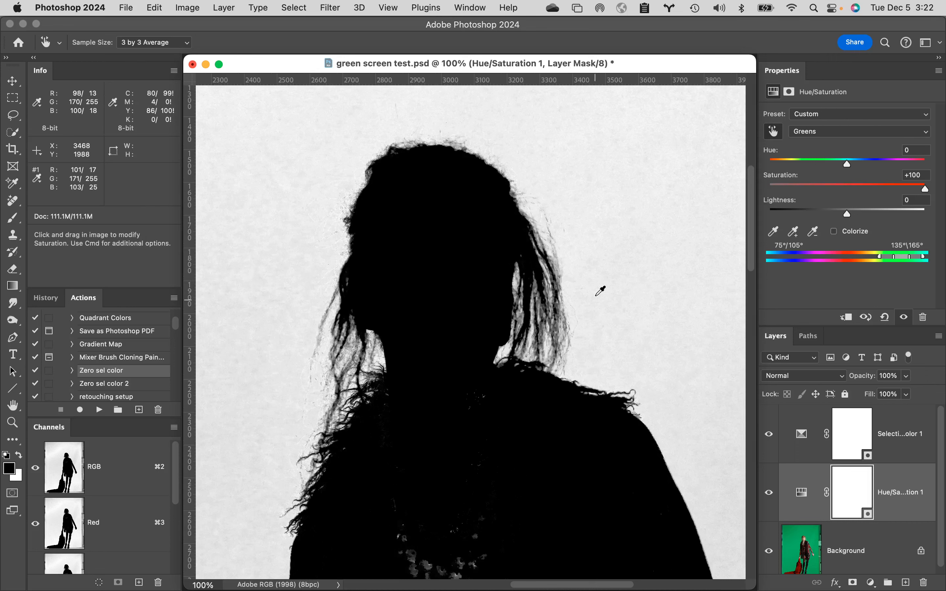
pyautogui.click(567, 307)
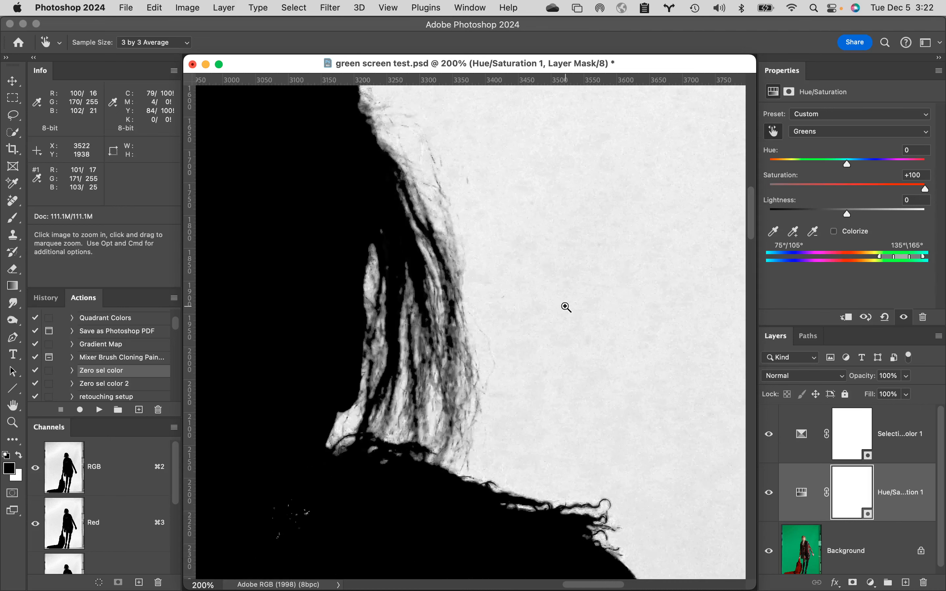
pyautogui.moveTo(460, 367); pyautogui.dragTo(590, 378)
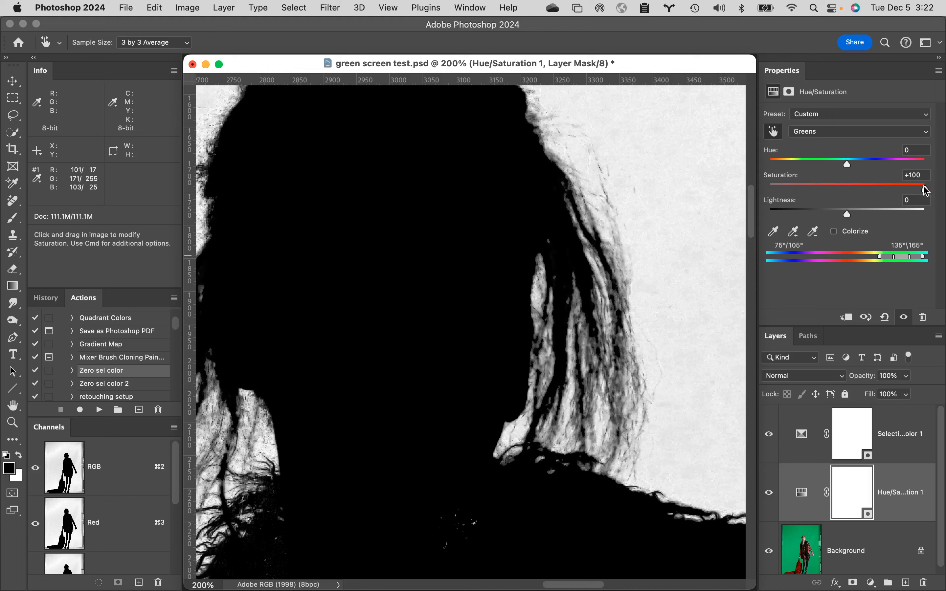
# Step: Drop the Greens saturation to around zero, then raise it gradually to +65
pyautogui.moveTo(926, 190); pyautogui.dragTo(847, 188)
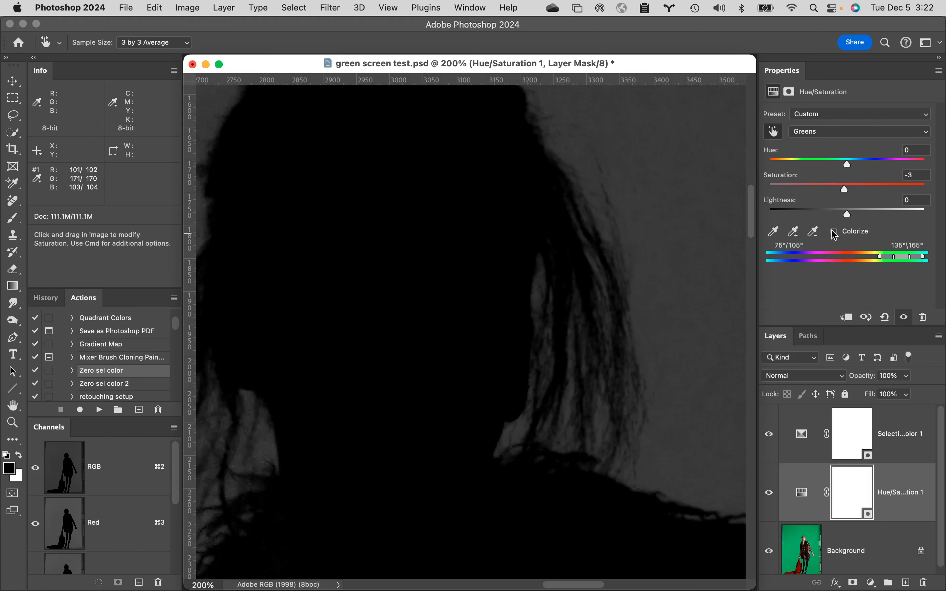
pyautogui.moveTo(855, 191); pyautogui.dragTo(889, 193)
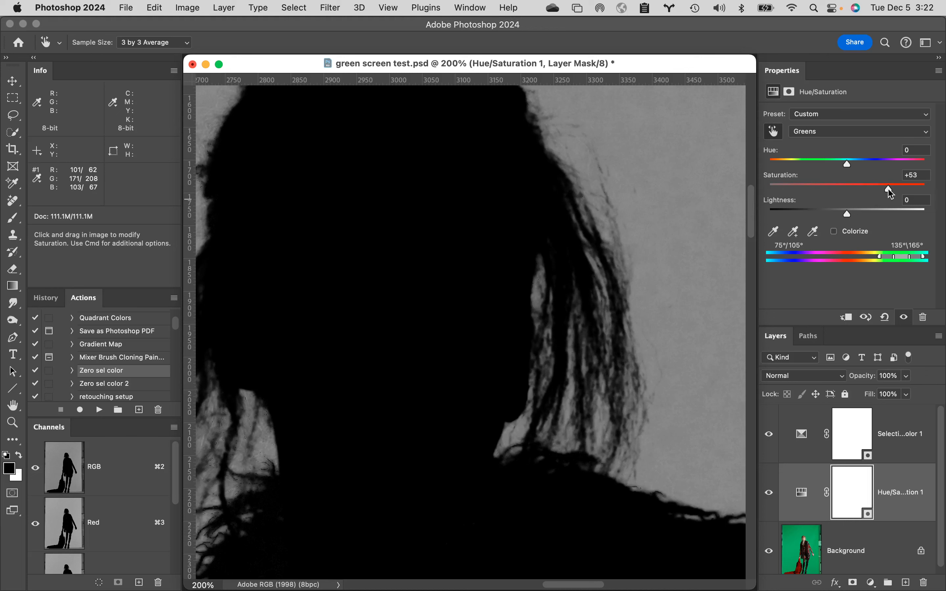
pyautogui.moveTo(892, 193); pyautogui.dragTo(900, 194)
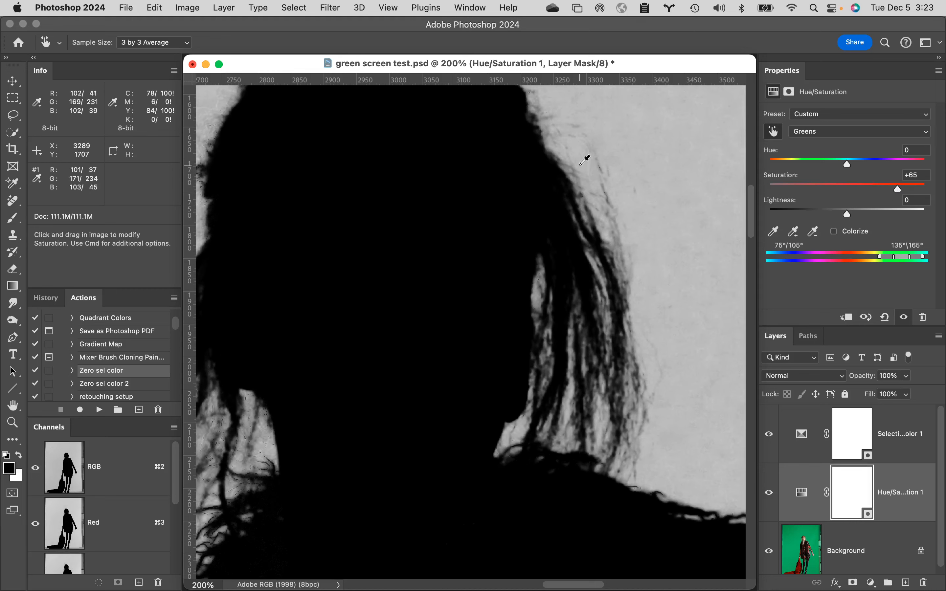
# Step: Examine the fine hair strands at up to 400%, then inspect the edges of the arm, hand and skirt
pyautogui.press('super+space')
pyautogui.click(580, 162)
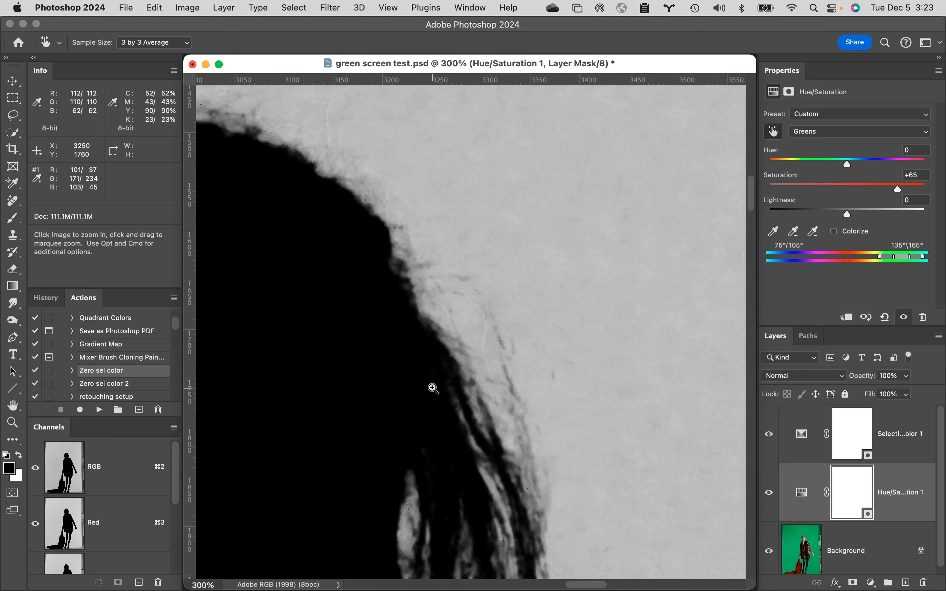
pyautogui.hscroll(-3, 433, 388)
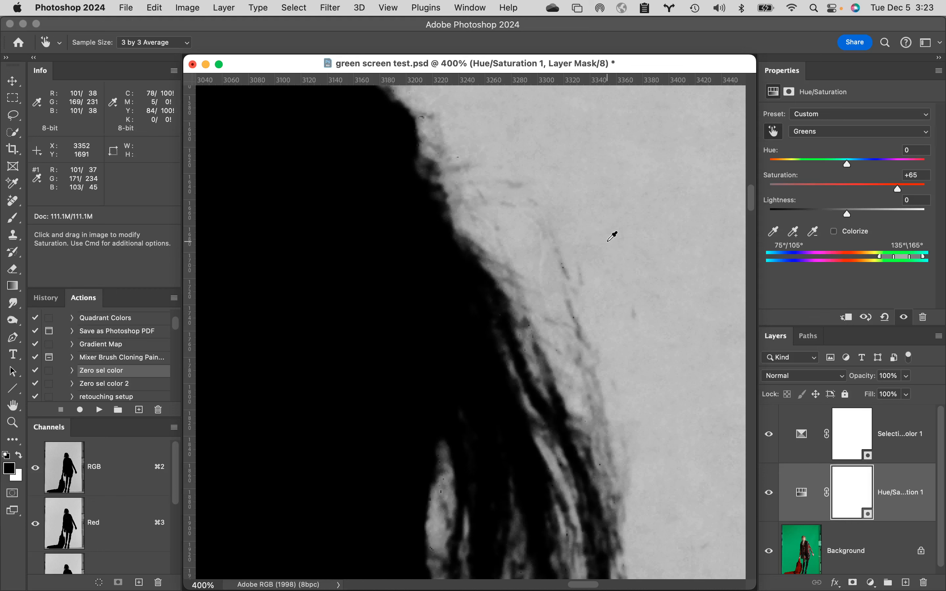
pyautogui.moveTo(586, 296); pyautogui.dragTo(569, 323)
pyautogui.keyDown('alt'); pyautogui.click(534, 344); pyautogui.keyUp('alt')
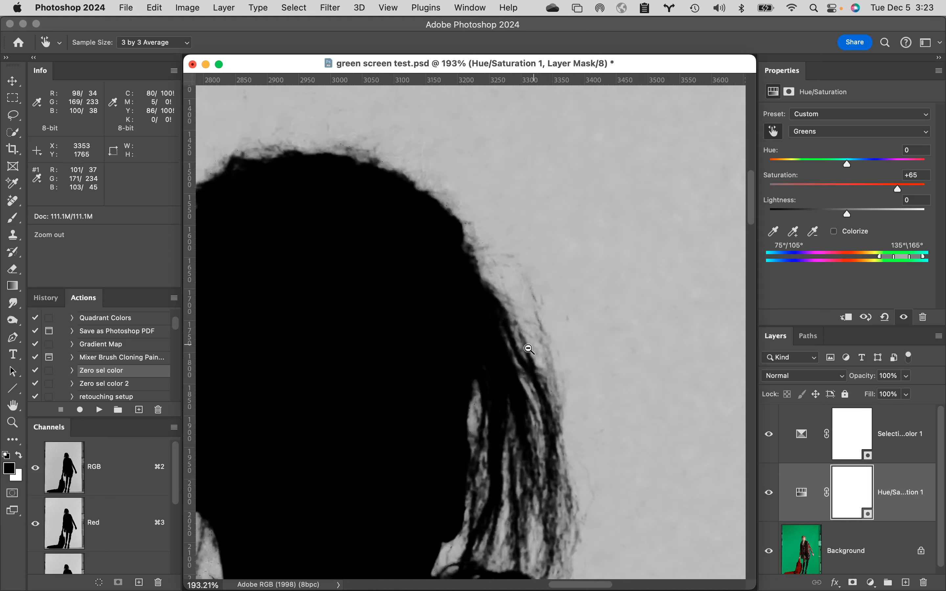
pyautogui.keyDown('alt'); pyautogui.click(587, 461); pyautogui.keyUp('alt')
pyautogui.keyDown('alt'); pyautogui.click(588, 464); pyautogui.keyUp('alt')
pyautogui.moveTo(578, 463); pyautogui.dragTo(530, 443)
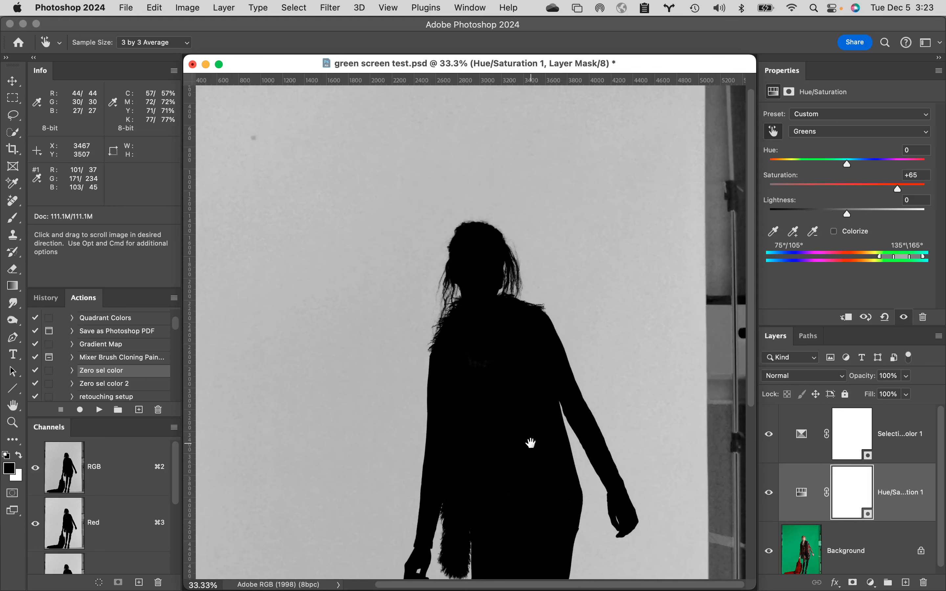
pyautogui.keyDown('super'); pyautogui.click(587, 468); pyautogui.keyUp('super')
pyautogui.keyDown('super'); pyautogui.click(555, 421); pyautogui.keyUp('super')
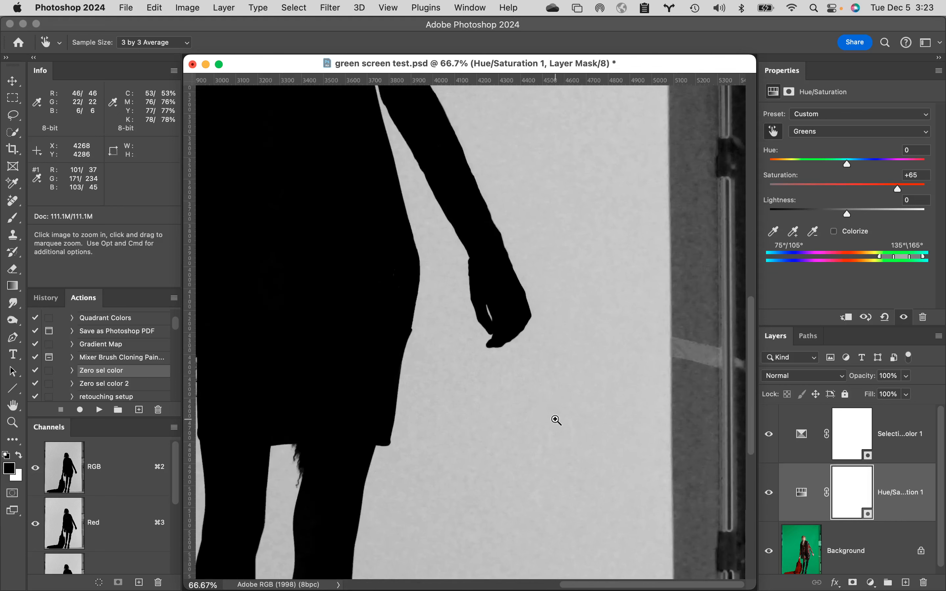
pyautogui.keyDown('alt'); pyautogui.click(471, 320); pyautogui.keyUp('alt')
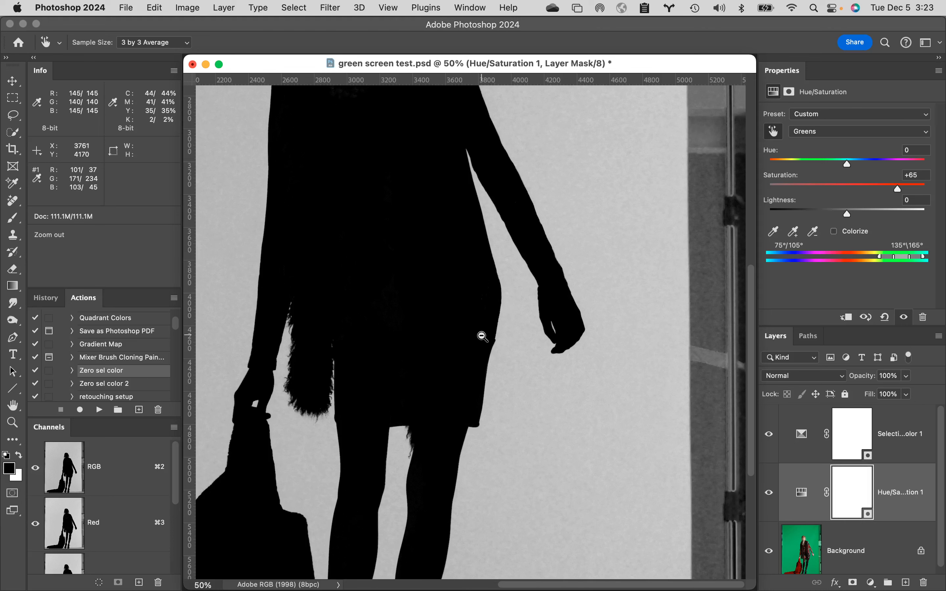
# Step: Return to the hair beside the shoulder and reduce the Greens saturation to +40
pyautogui.keyDown('super'); pyautogui.click(467, 261); pyautogui.keyUp('super')
pyautogui.moveTo(469, 261); pyautogui.dragTo(524, 469)
pyautogui.moveTo(506, 333); pyautogui.dragTo(672, 588)
pyautogui.scroll(10, 673, 589)
pyautogui.hscroll(-5, 673, 588)
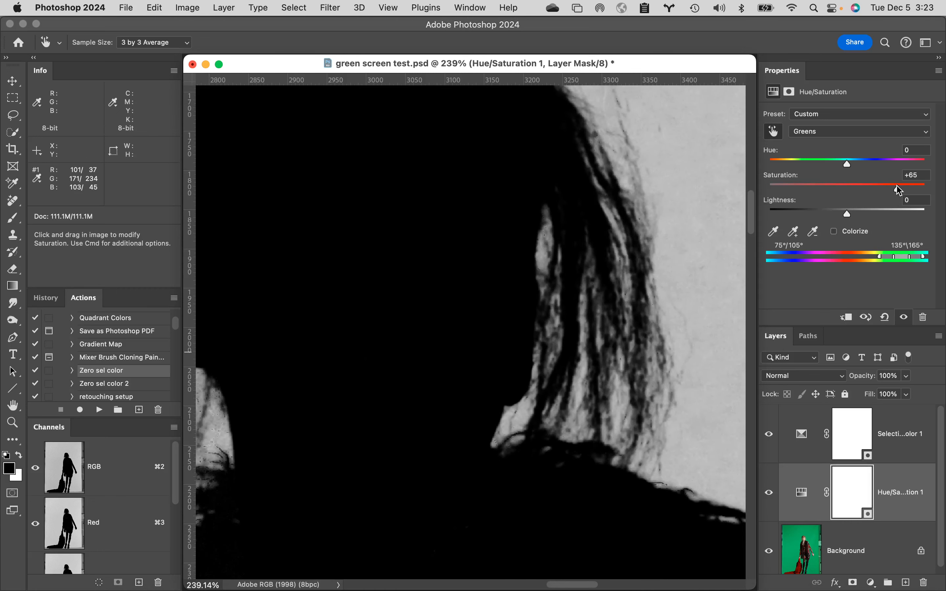
pyautogui.moveTo(896, 186); pyautogui.dragTo(878, 185)
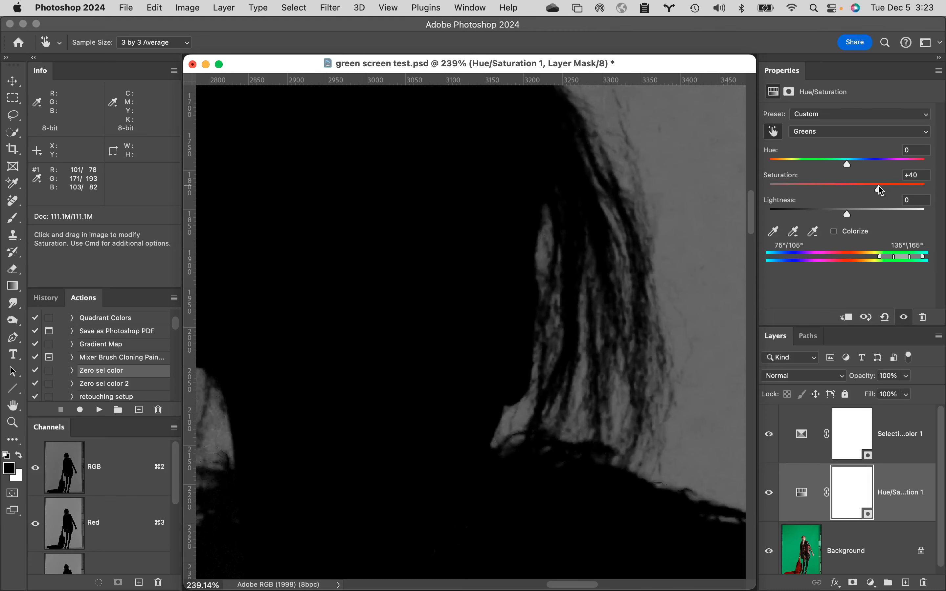
# Step: Fine-tune the Greens saturation to +29 while checking the fur and loose hair on the silhouette's other shoulder
pyautogui.moveTo(484, 211); pyautogui.dragTo(750, 230)
pyautogui.moveTo(633, 323); pyautogui.dragTo(656, 157)
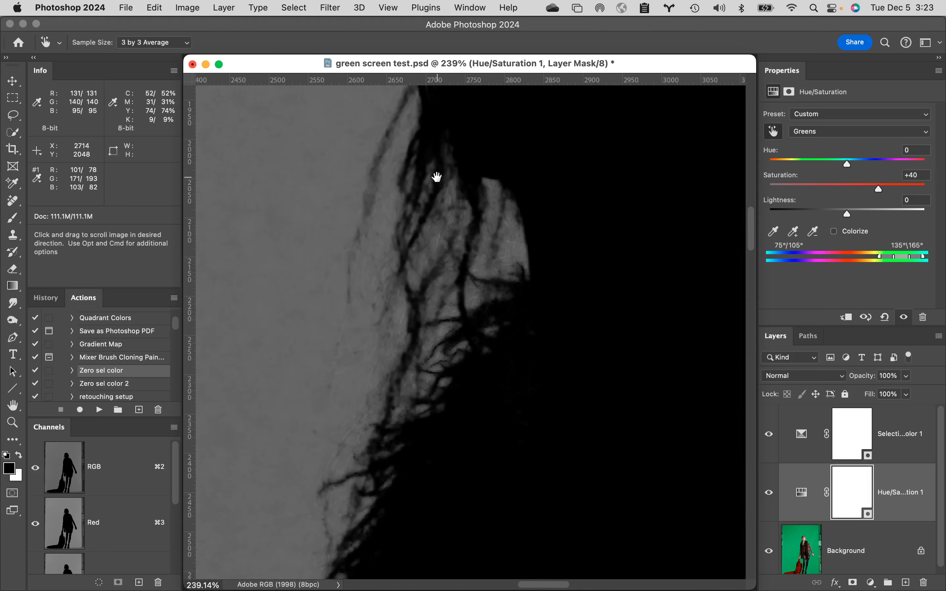
pyautogui.moveTo(404, 372); pyautogui.dragTo(416, 270)
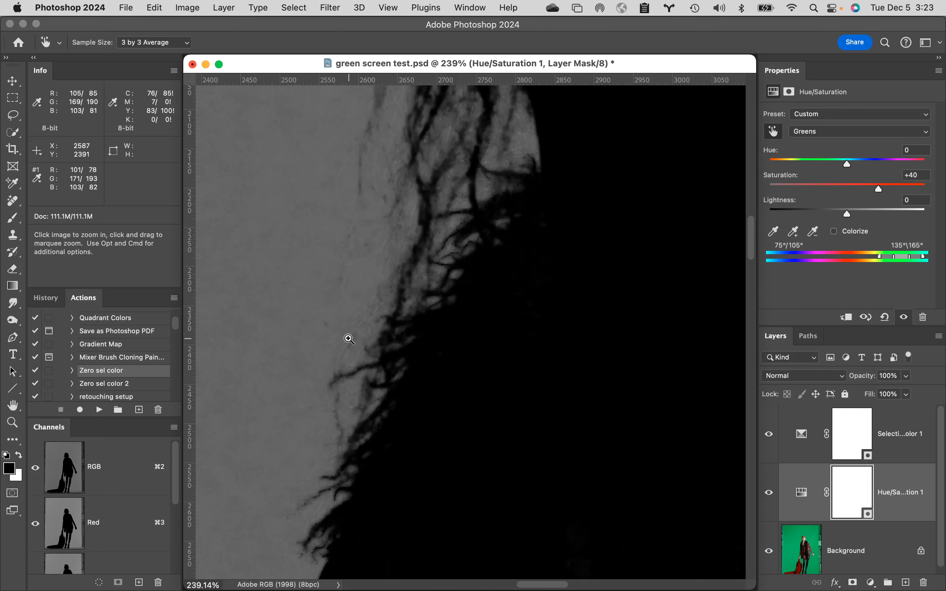
pyautogui.keyDown('super'); pyautogui.click(358, 339); pyautogui.keyUp('super')
pyautogui.keyDown('super'); pyautogui.click(441, 335); pyautogui.keyUp('super')
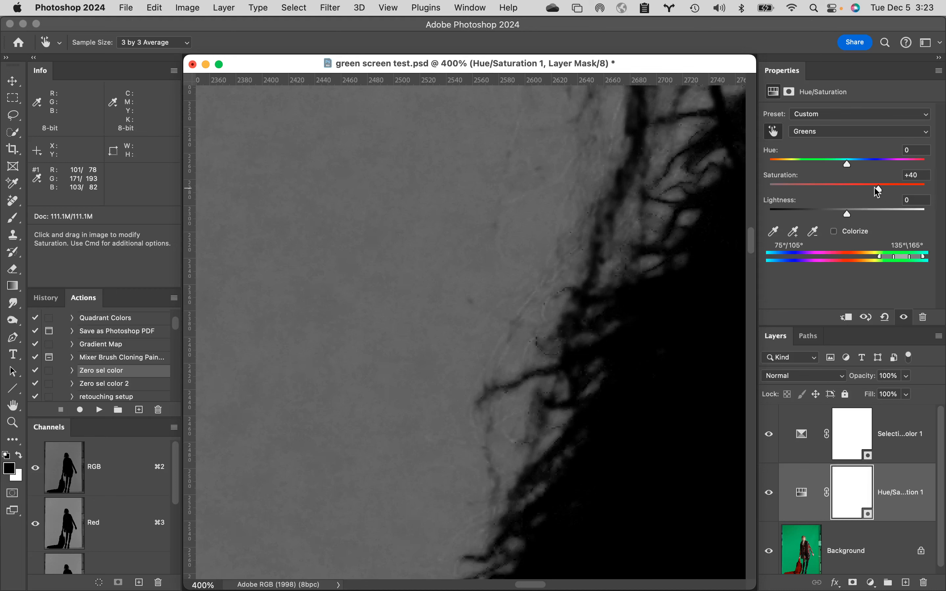
pyautogui.moveTo(878, 192); pyautogui.dragTo(850, 191)
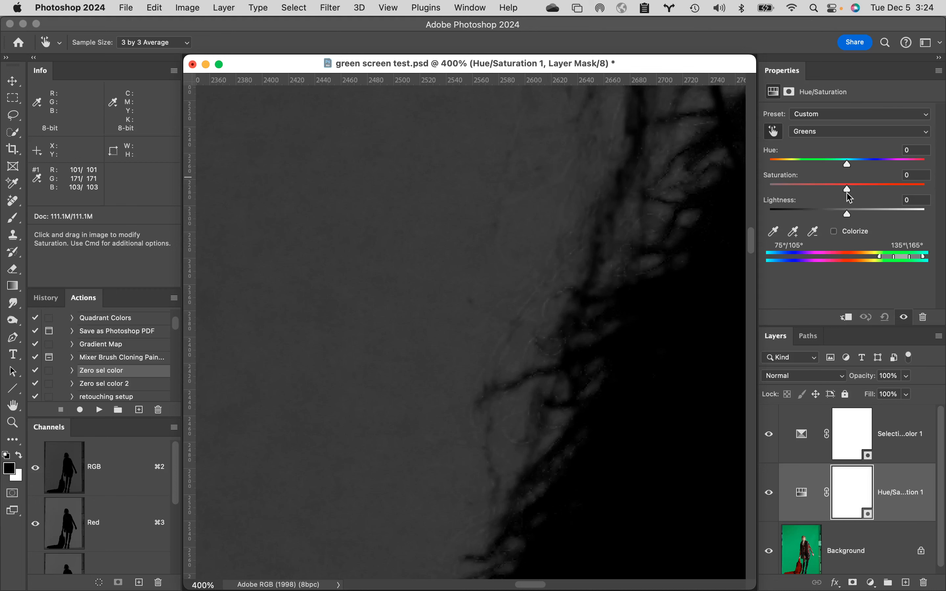
pyautogui.moveTo(850, 193); pyautogui.dragTo(880, 198)
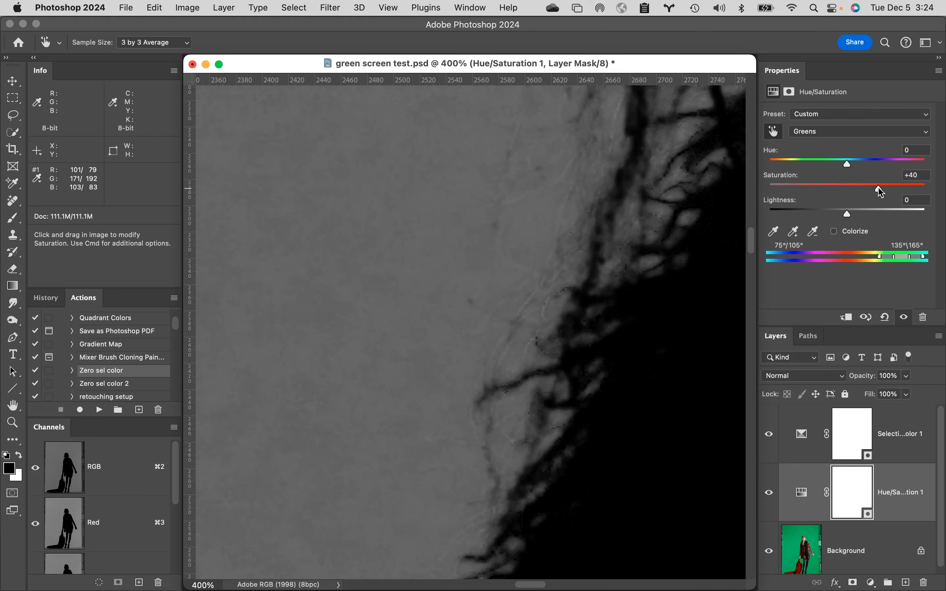
pyautogui.moveTo(878, 187); pyautogui.dragTo(871, 187)
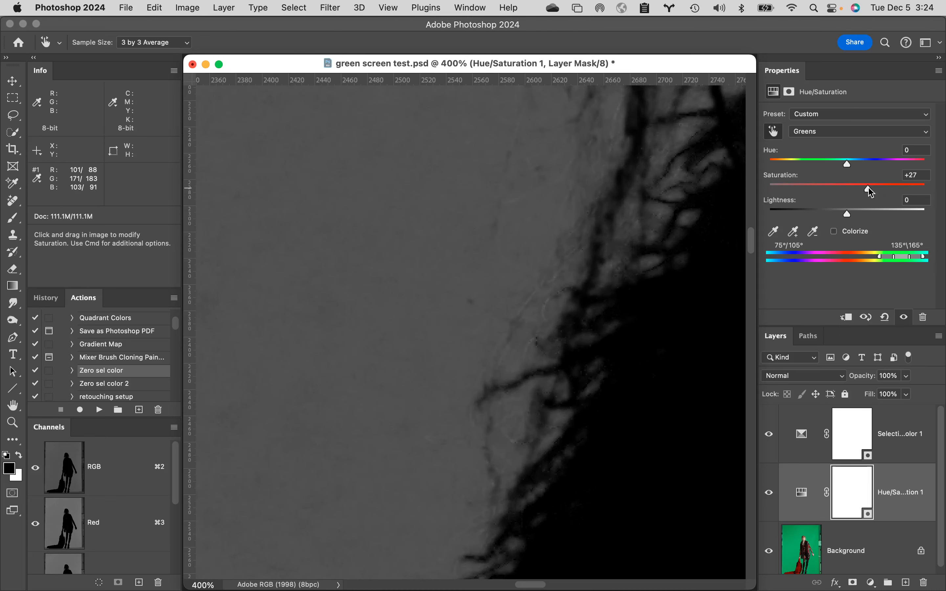
pyautogui.moveTo(872, 192); pyautogui.dragTo(872, 193)
pyautogui.press('space')
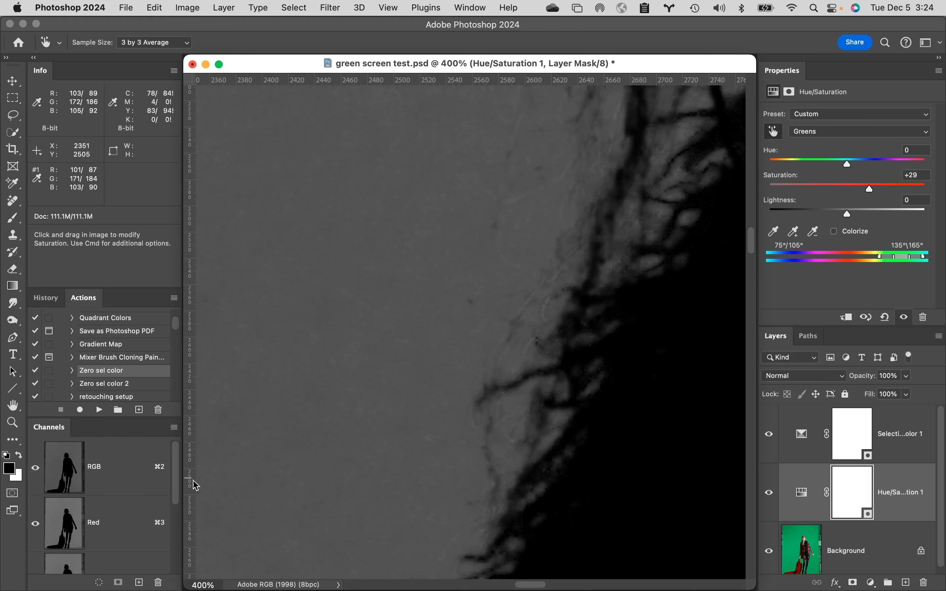
# Step: Compare the Red channel with the RGB composite for the hair edge detail
pyautogui.scroll(-5, 158, 516)
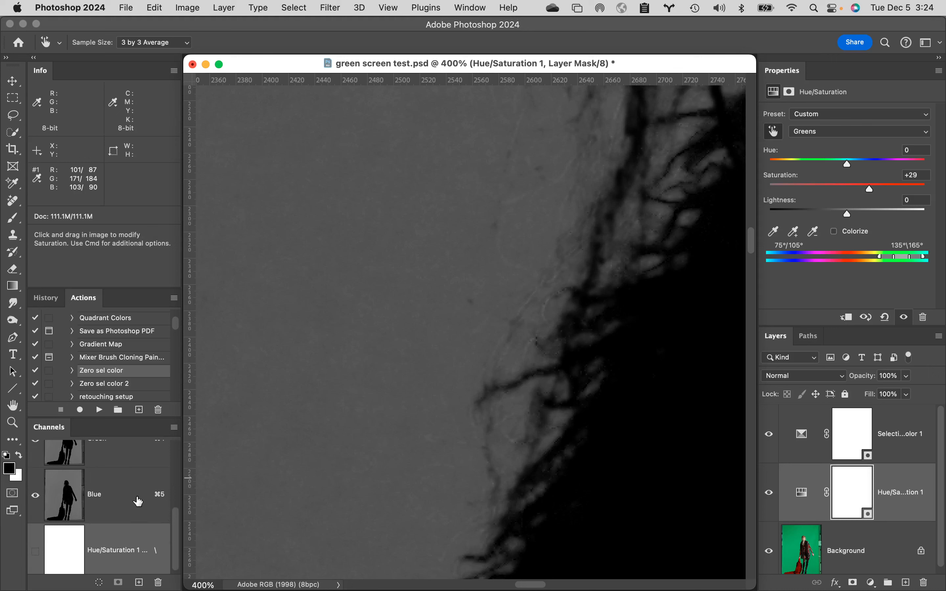
pyautogui.scroll(5, 139, 502)
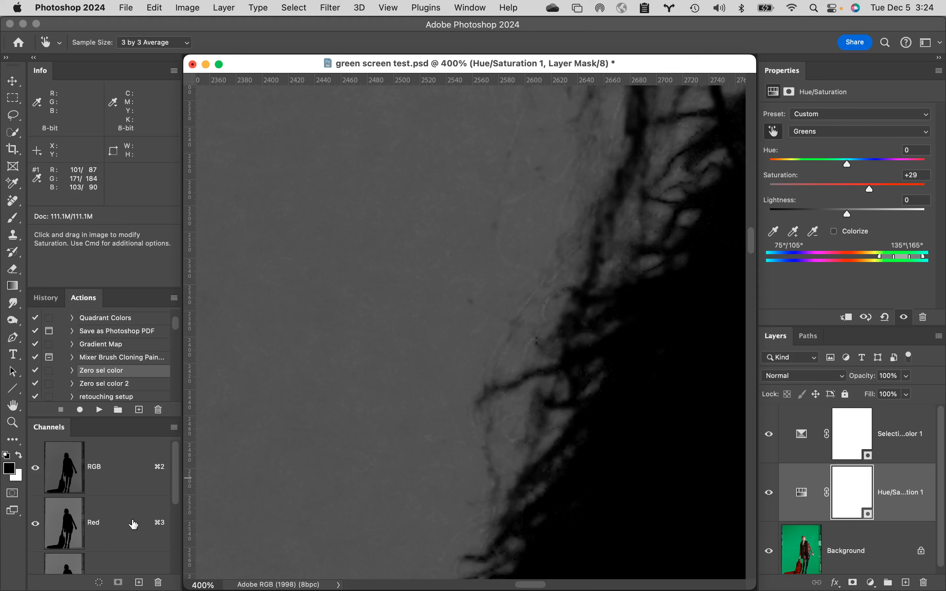
pyautogui.click(134, 524)
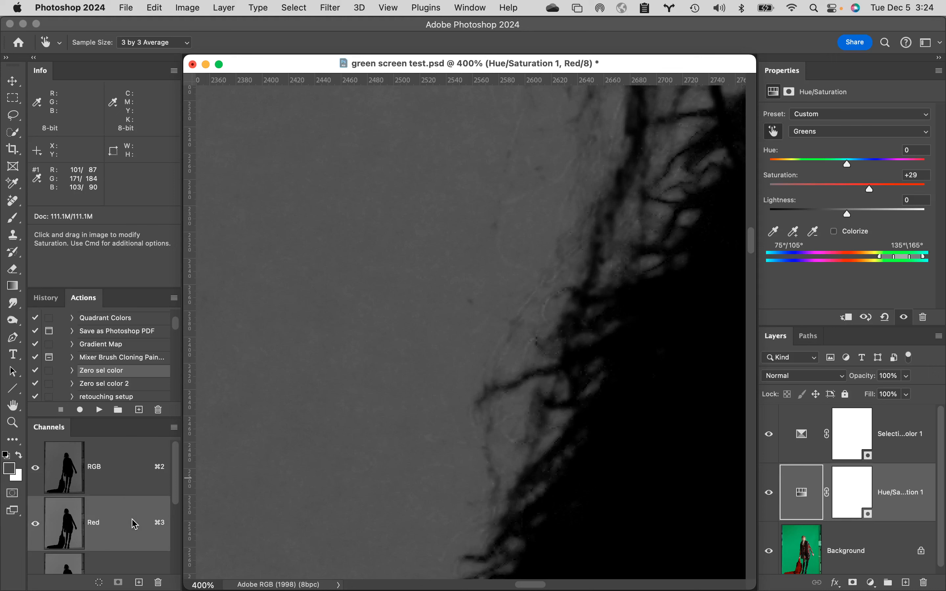
pyautogui.click(123, 461)
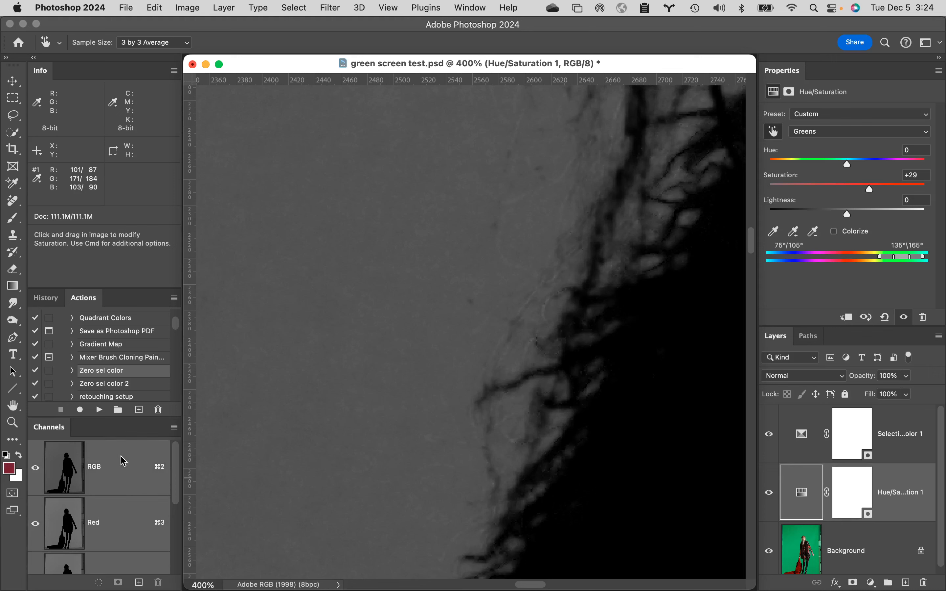
pyautogui.click(141, 528)
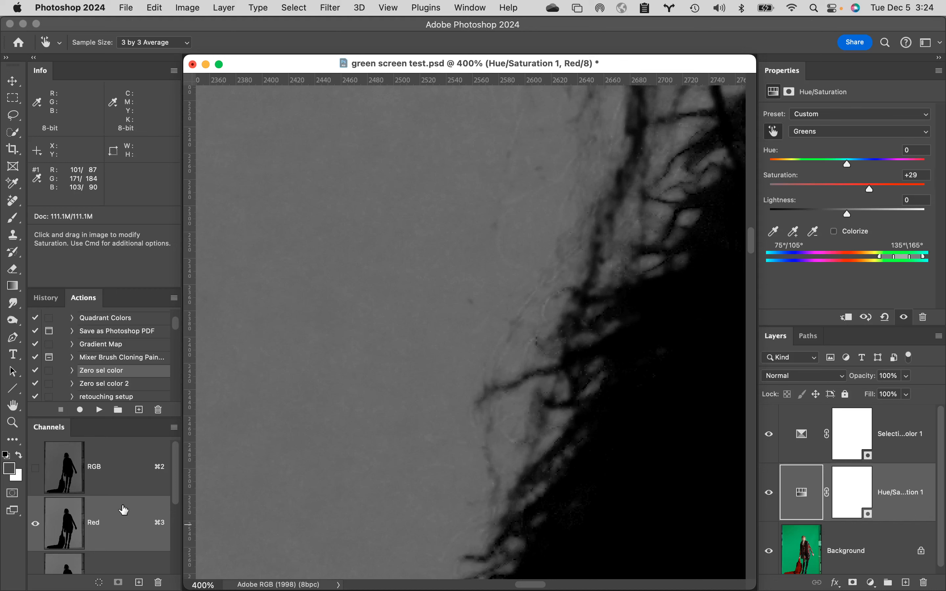
pyautogui.click(123, 476)
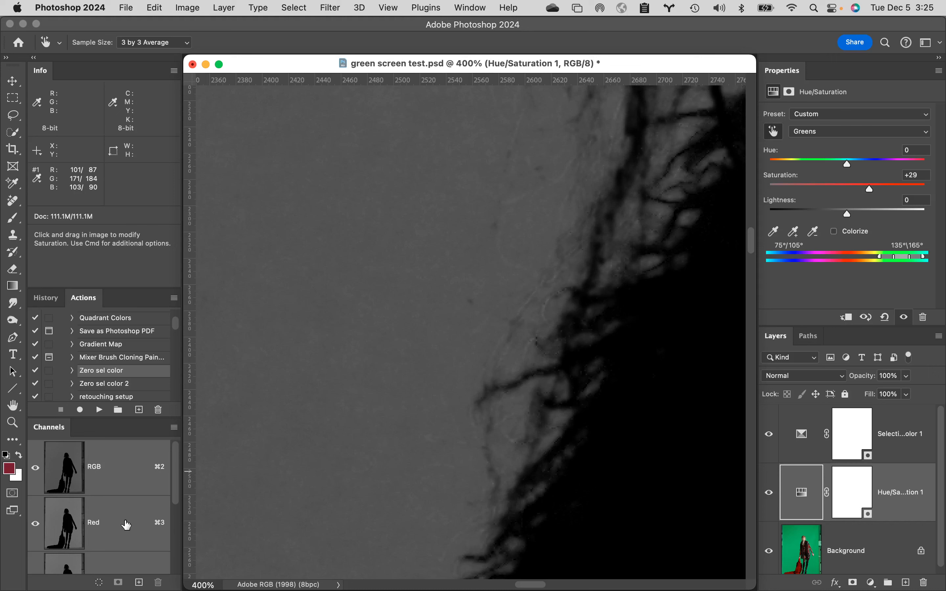
# Step: Duplicate the Blue channel, then delete the Selective Color and Hue/Saturation adjustment layers
pyautogui.scroll(-5, 126, 525)
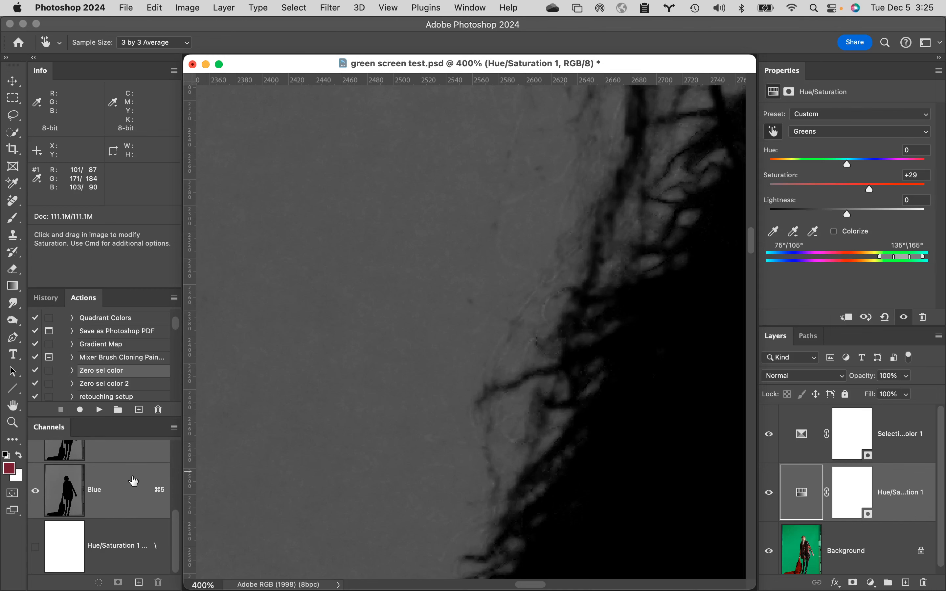
pyautogui.click(129, 483)
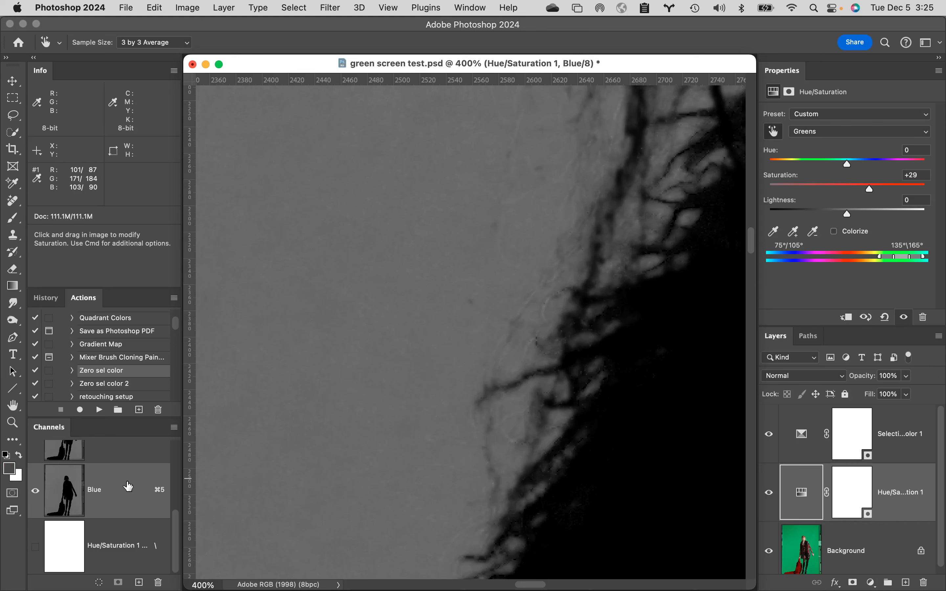
pyautogui.moveTo(129, 486); pyautogui.dragTo(139, 582)
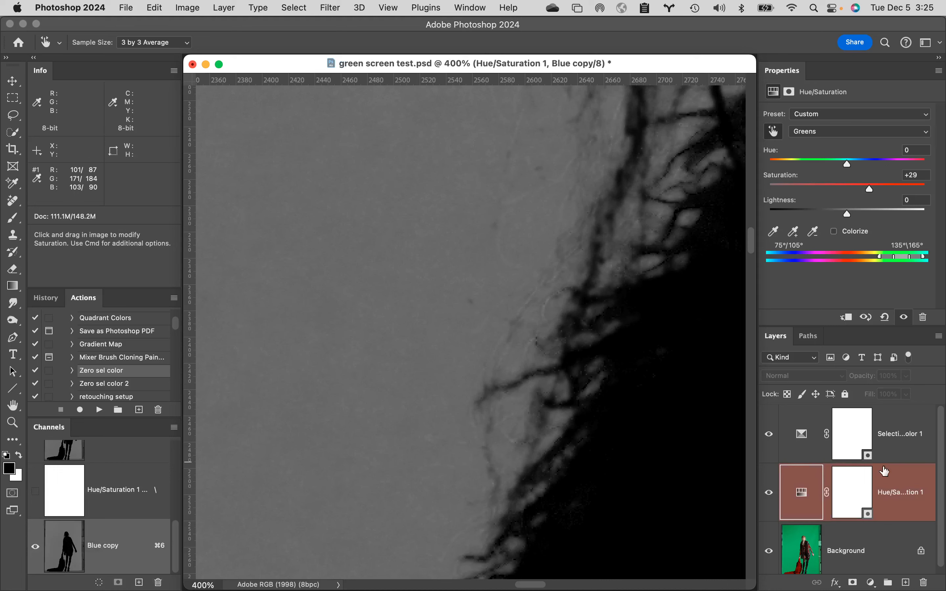
pyautogui.click(912, 460)
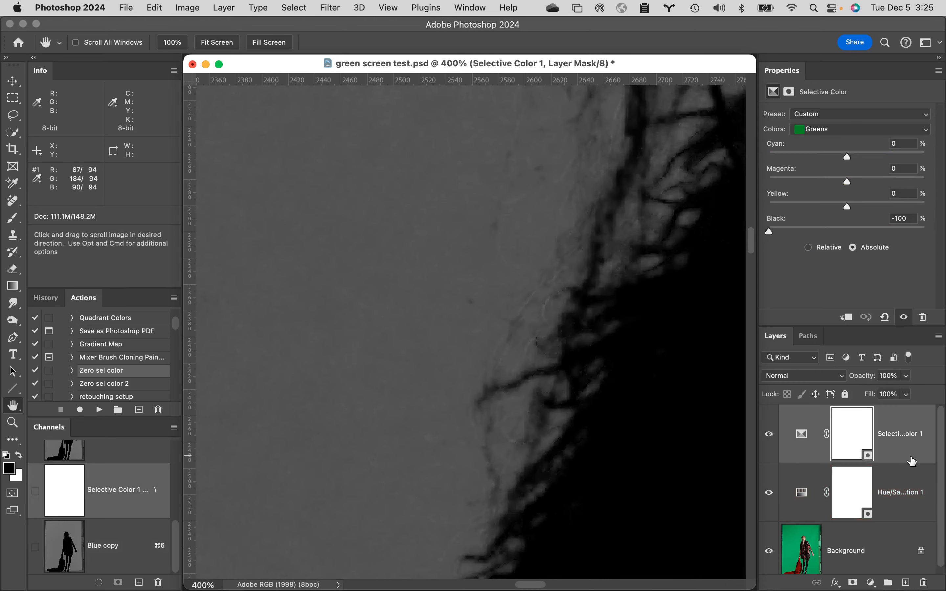
pyautogui.moveTo(911, 473); pyautogui.dragTo(924, 583)
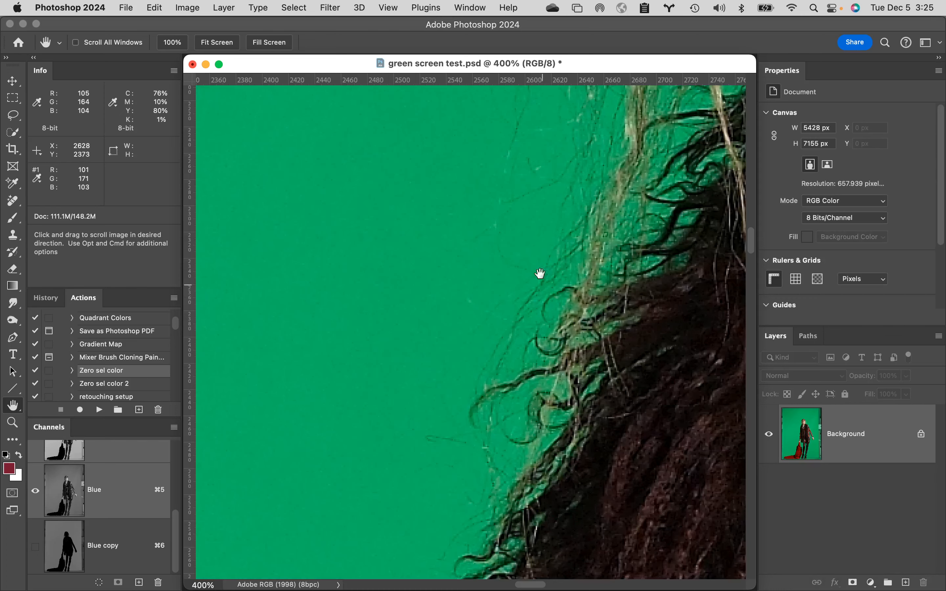
# Step: Examine the fine hair strands beside the fur shoulder in the full-color image
pyautogui.moveTo(598, 247); pyautogui.dragTo(485, 375)
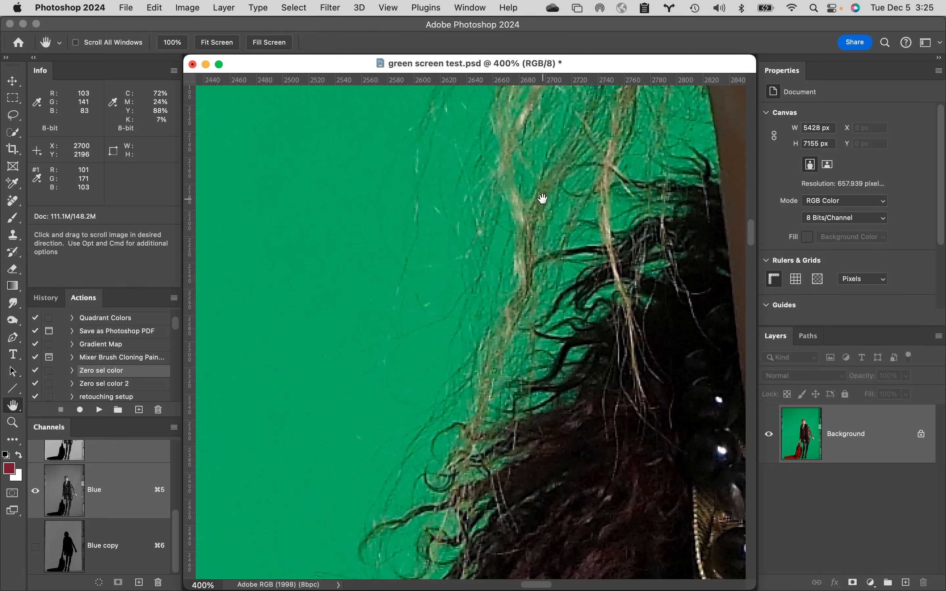
pyautogui.moveTo(513, 285); pyautogui.dragTo(517, 338)
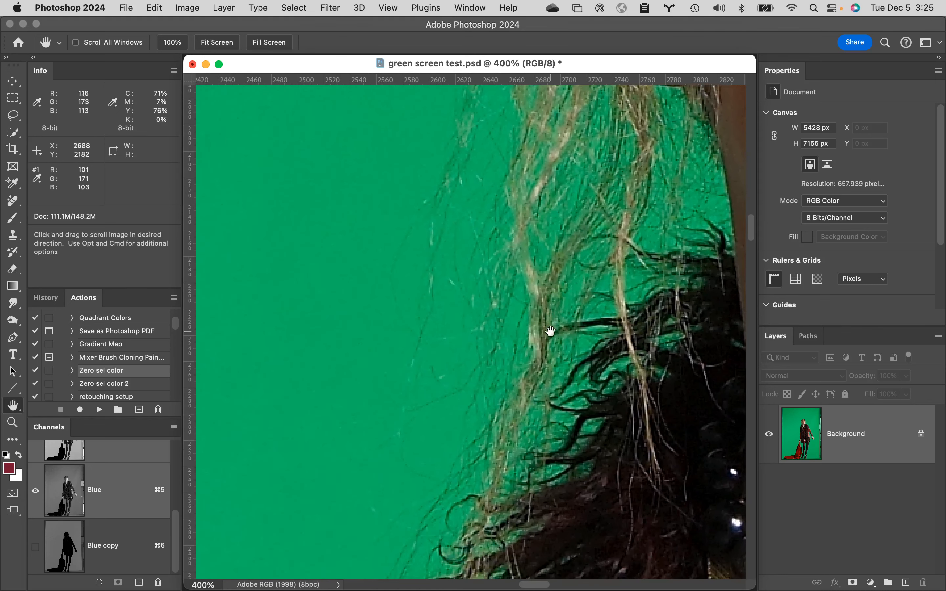
pyautogui.moveTo(521, 423); pyautogui.dragTo(536, 368)
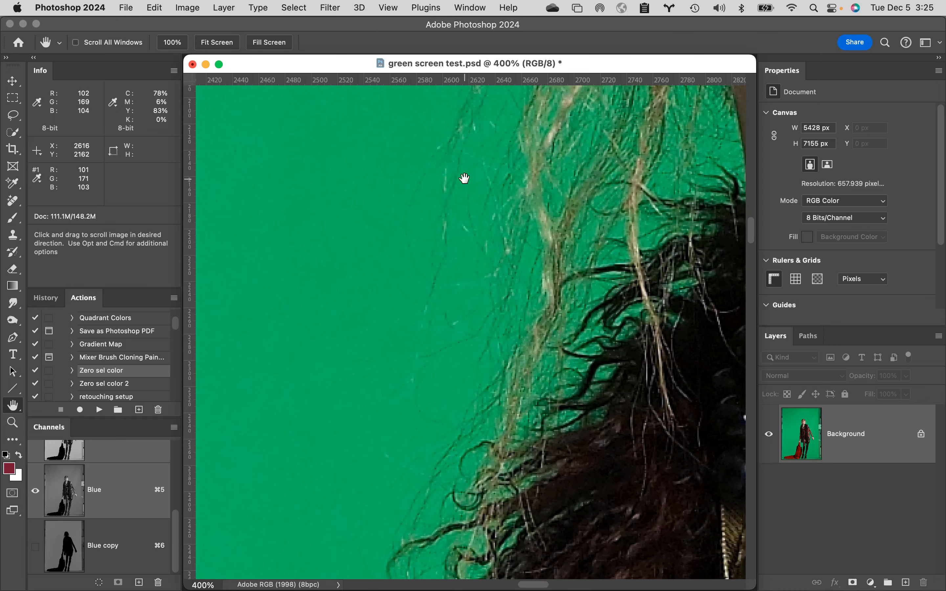
# Step: Select the Blue copy channel and inspect the silhouette from the hair and necklace down to the hand and fur trim
pyautogui.click(127, 551)
pyautogui.press('super+space')
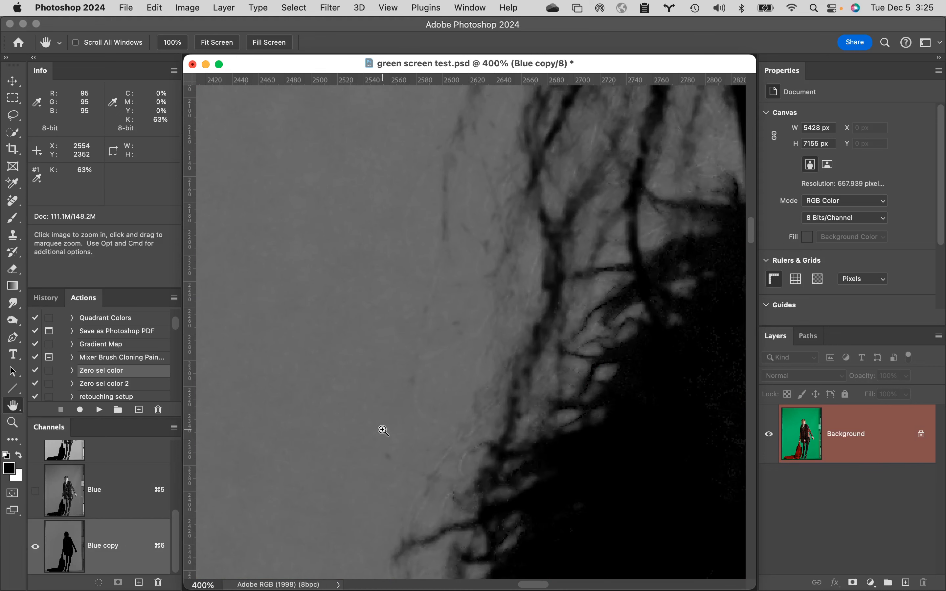
pyautogui.keyDown('alt'); pyautogui.keyDown('super'); pyautogui.click(425, 422); pyautogui.keyUp('super'); pyautogui.keyUp('alt')
pyautogui.keyDown('alt'); pyautogui.keyDown('super'); pyautogui.click(436, 401); pyautogui.keyUp('super'); pyautogui.keyUp('alt')
pyautogui.keyDown('alt'); pyautogui.keyDown('super'); pyautogui.click(549, 376); pyautogui.keyUp('super'); pyautogui.keyUp('alt')
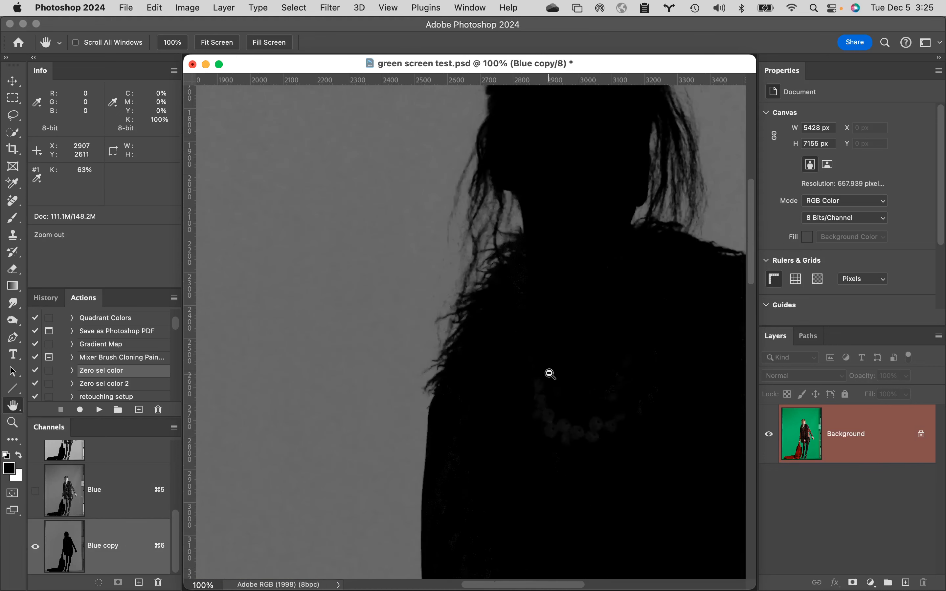
pyautogui.moveTo(556, 360); pyautogui.dragTo(417, 335)
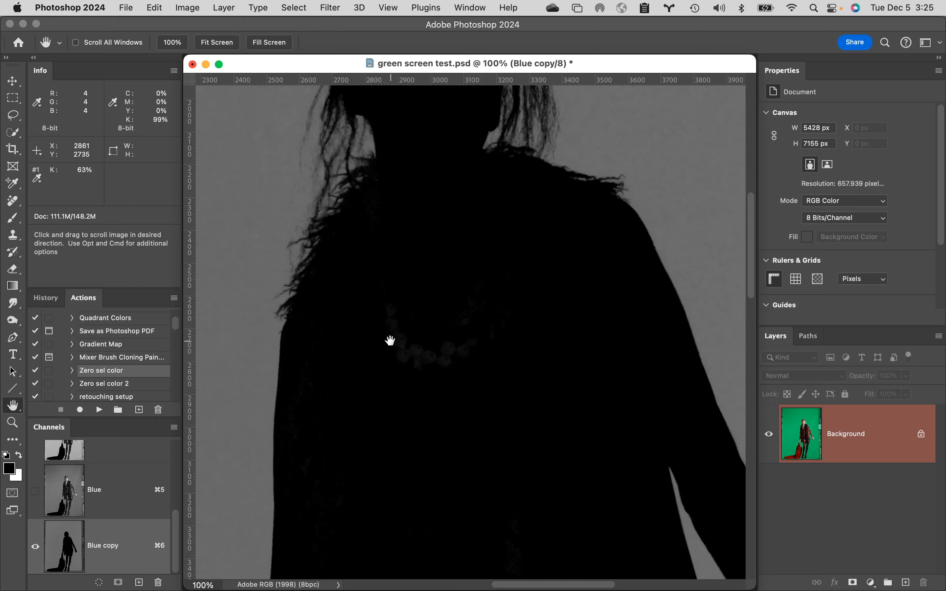
pyautogui.moveTo(511, 480); pyautogui.dragTo(517, 190)
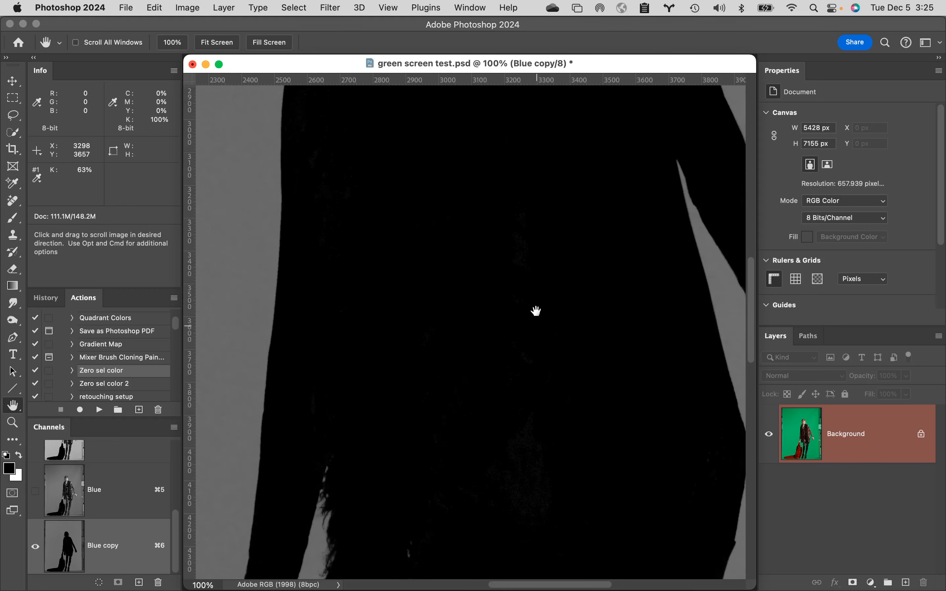
pyautogui.moveTo(534, 312); pyautogui.dragTo(517, 148)
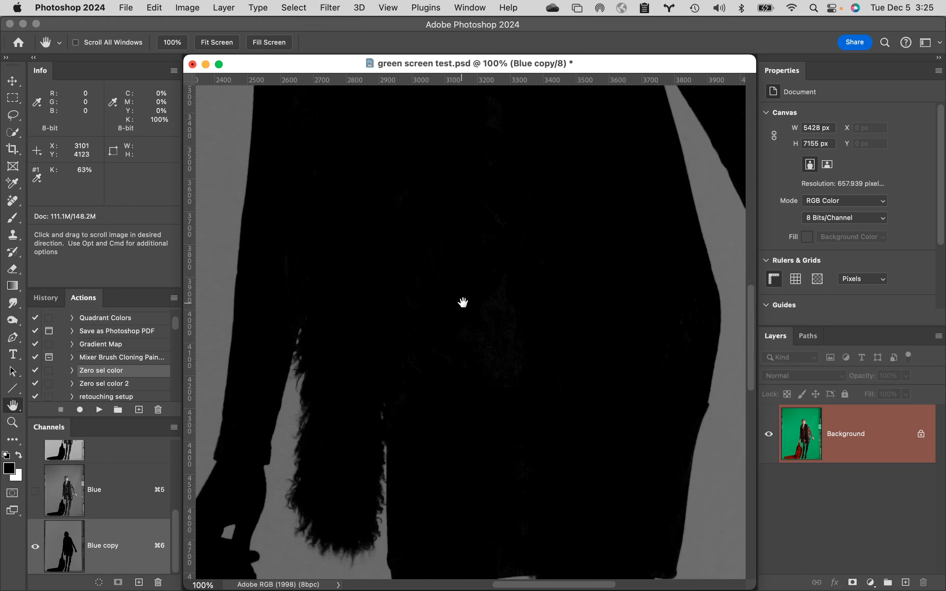
pyautogui.moveTo(500, 316)
pyautogui.mouseDown()
pyautogui.moveTo(443, 187)
pyautogui.moveTo(591, 348)
pyautogui.moveTo(576, 501)
pyautogui.mouseUp()
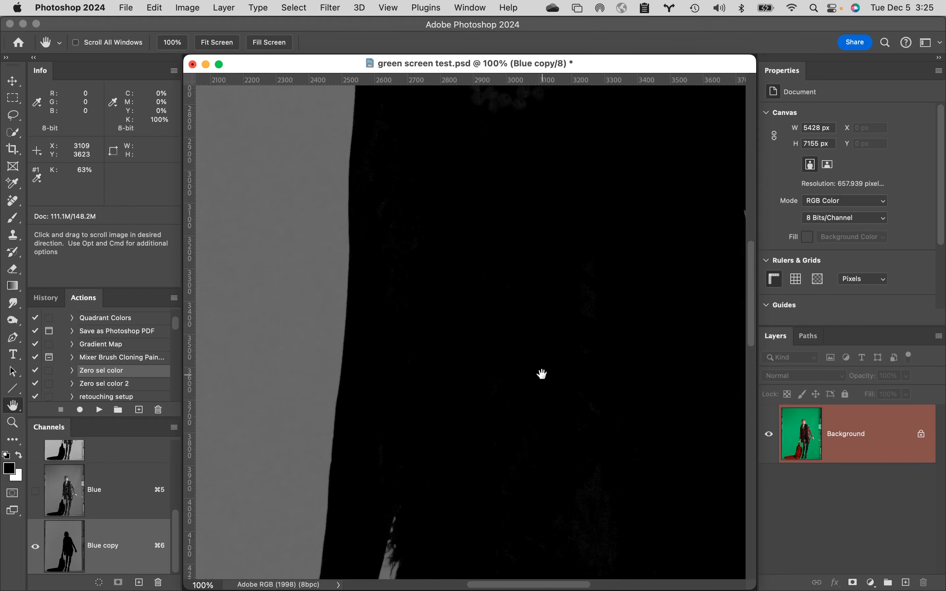
pyautogui.moveTo(542, 374); pyautogui.dragTo(520, 585)
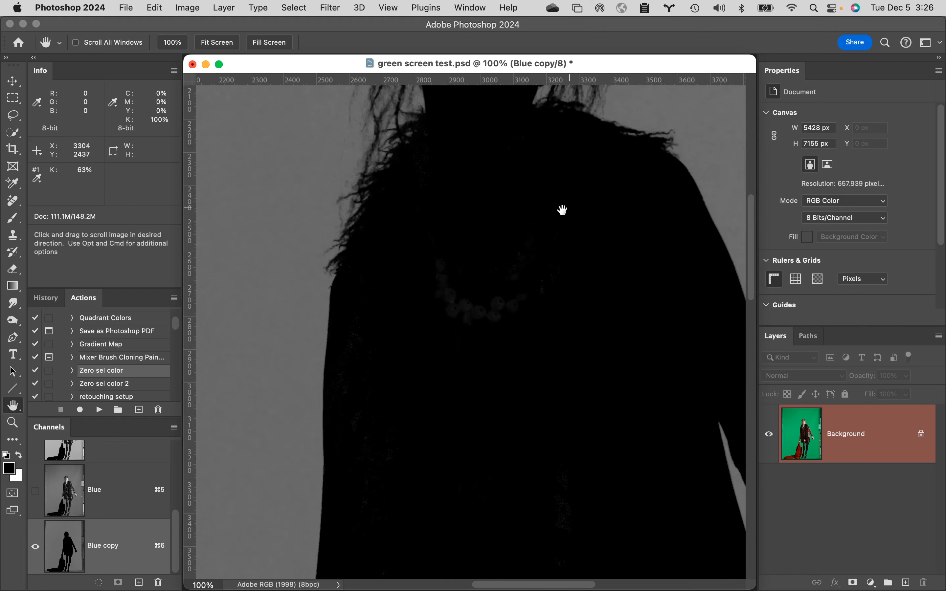
# Step: Place color samplers on a necklace bead and on the gray background beside the arm using the Color Sampler tool
pyautogui.click(13, 184)
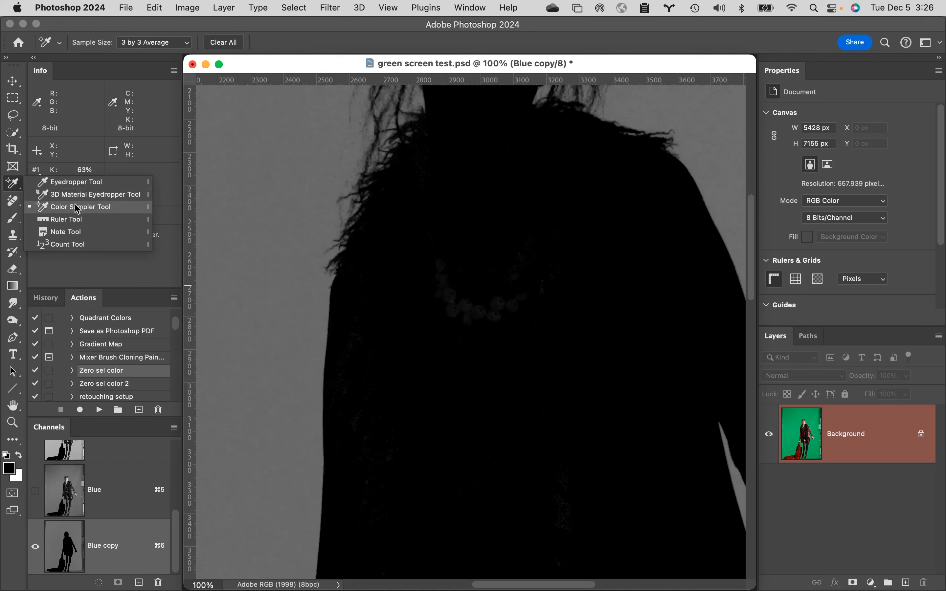
pyautogui.click(78, 209)
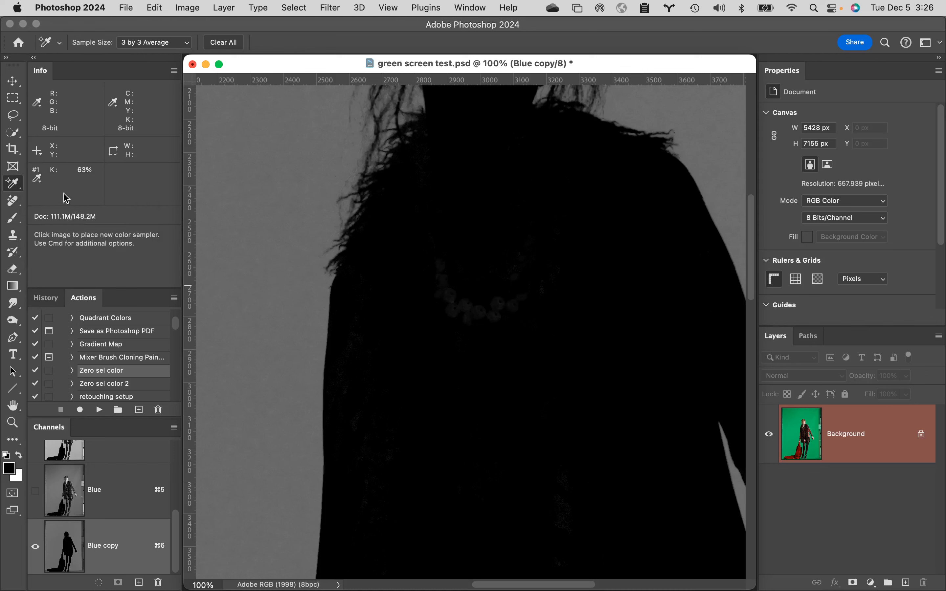
pyautogui.rightClick(14, 187)
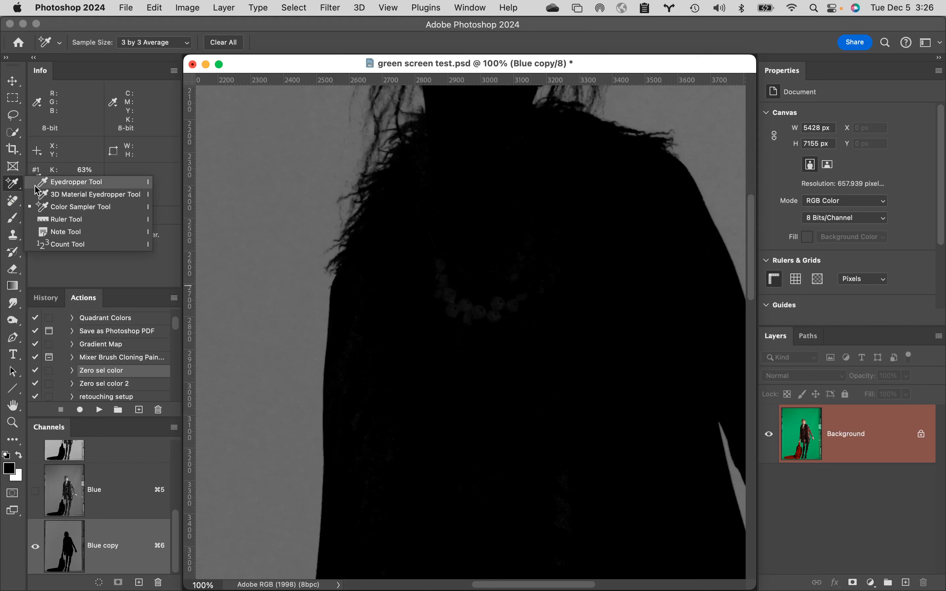
pyautogui.click(76, 211)
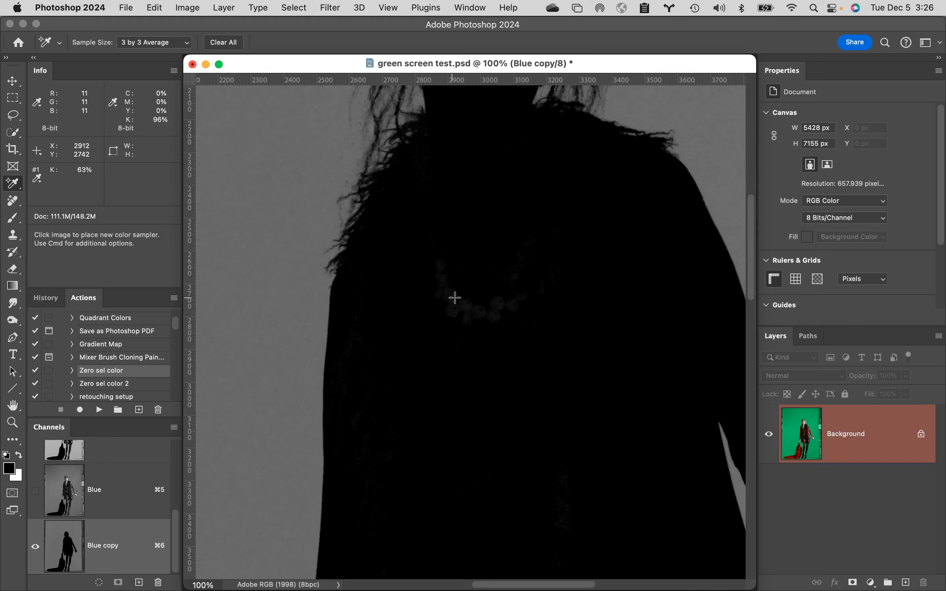
pyautogui.click(506, 323)
pyautogui.click(394, 312)
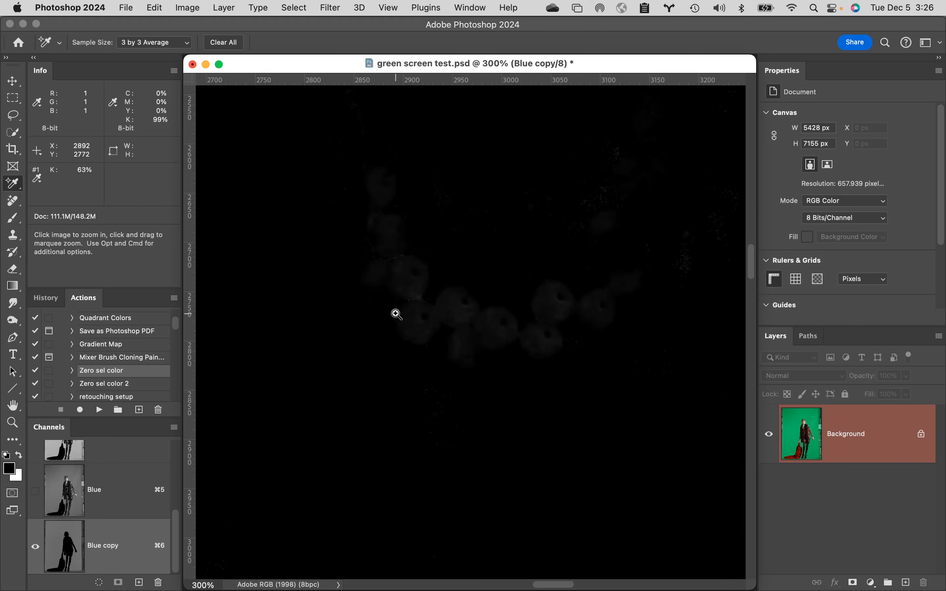
pyautogui.click(468, 308)
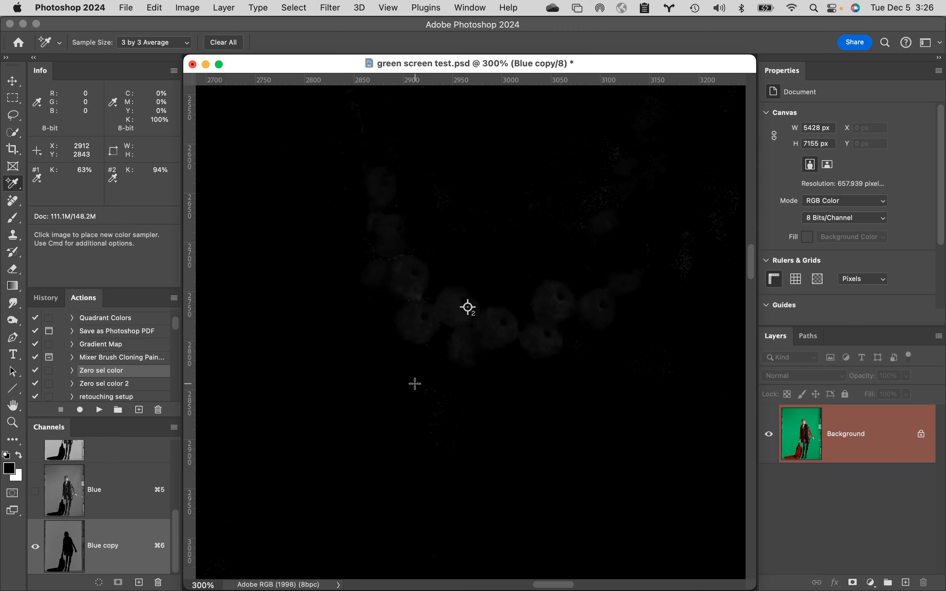
pyautogui.moveTo(395, 344); pyautogui.dragTo(724, 364)
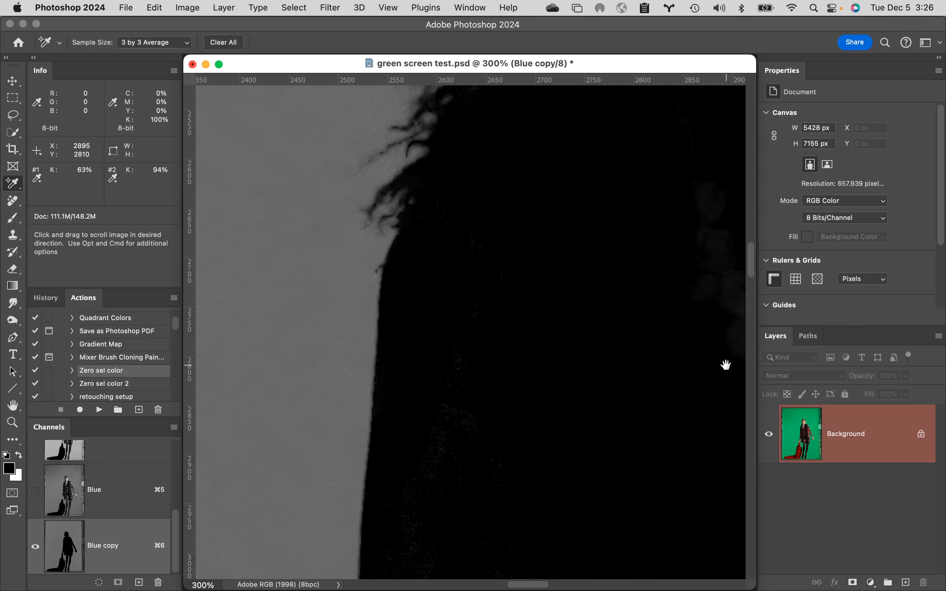
pyautogui.click(275, 328)
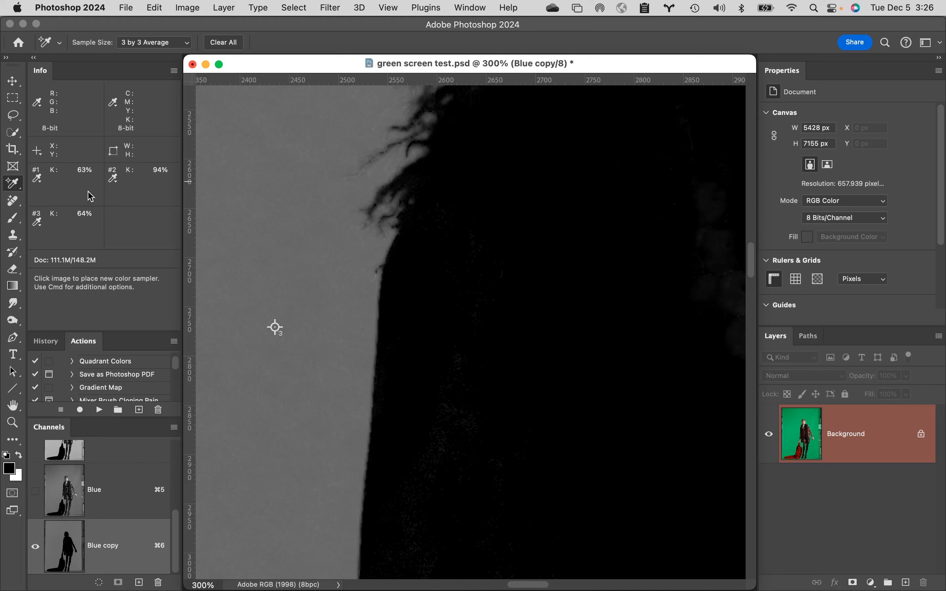
# Step: Clear all color samplers, then place the first on a necklace bead and the second on the gray background beside the arm
pyautogui.click(230, 43)
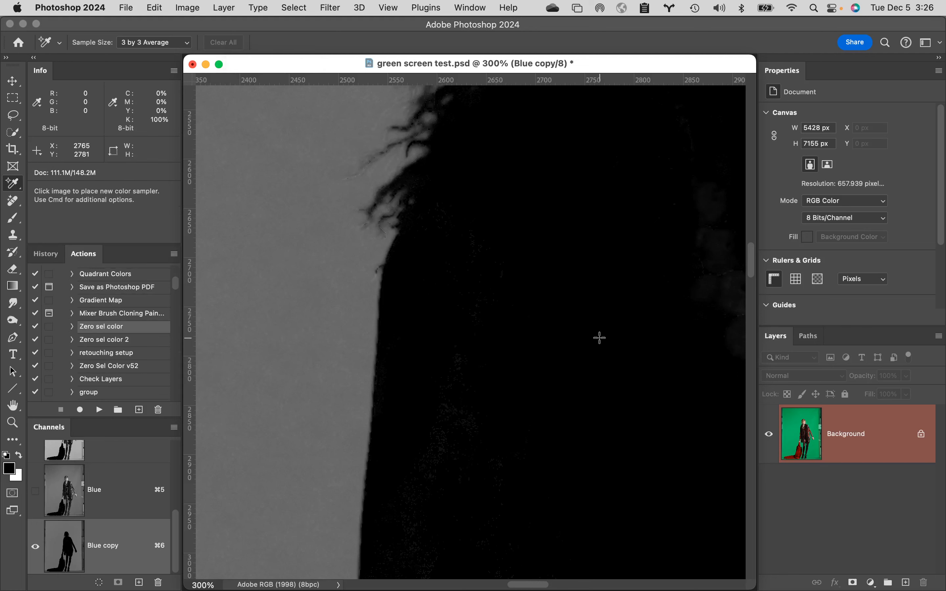
pyautogui.moveTo(601, 334); pyautogui.dragTo(337, 349)
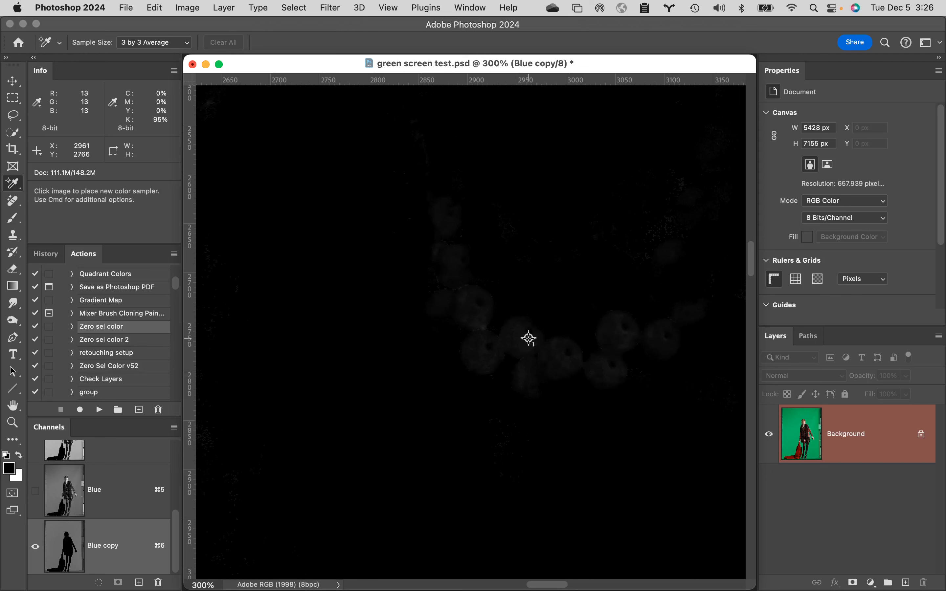
pyautogui.click(528, 338)
pyautogui.moveTo(363, 388); pyautogui.dragTo(646, 406)
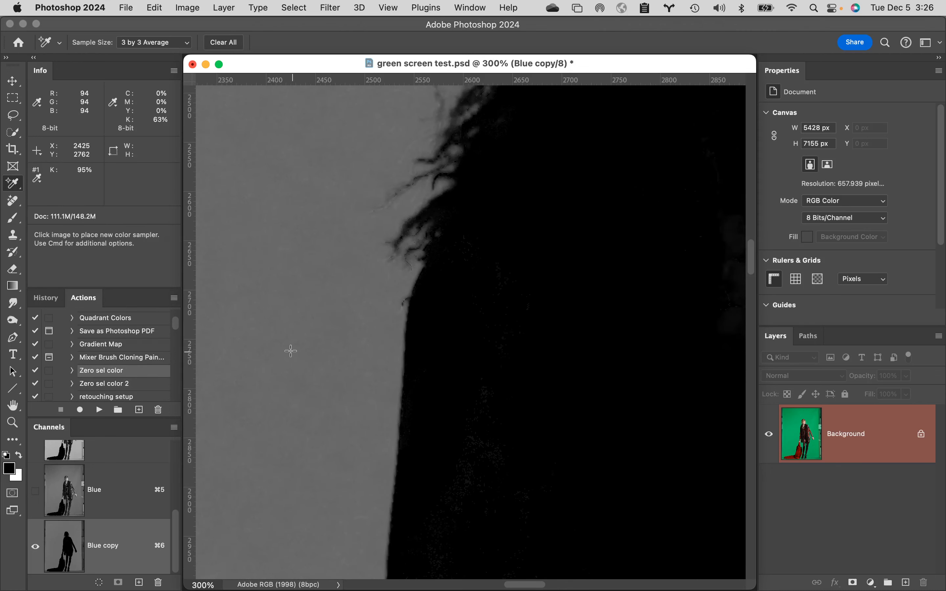
pyautogui.click(280, 350)
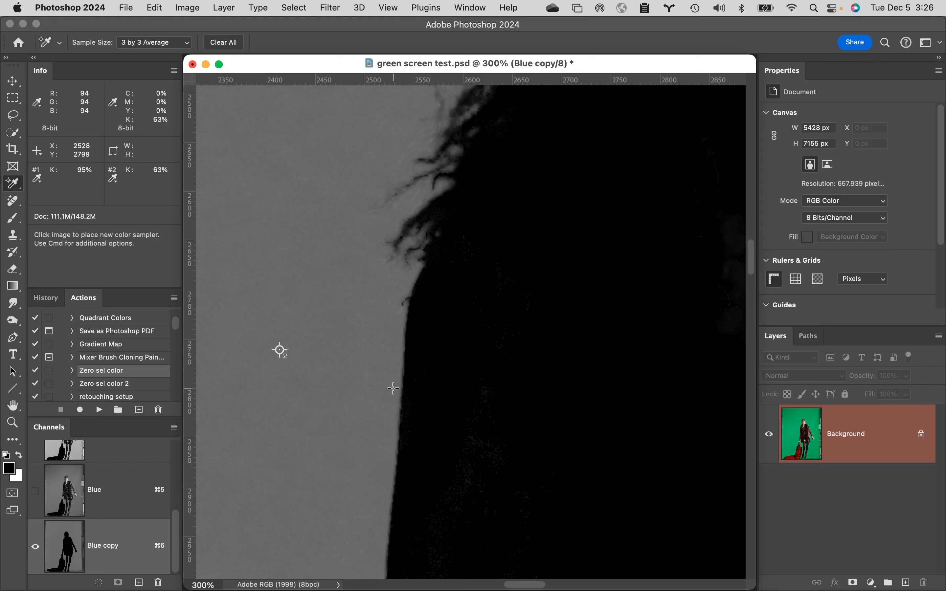
# Step: Set the readouts of both color samplers to RGB Color
pyautogui.click(39, 182)
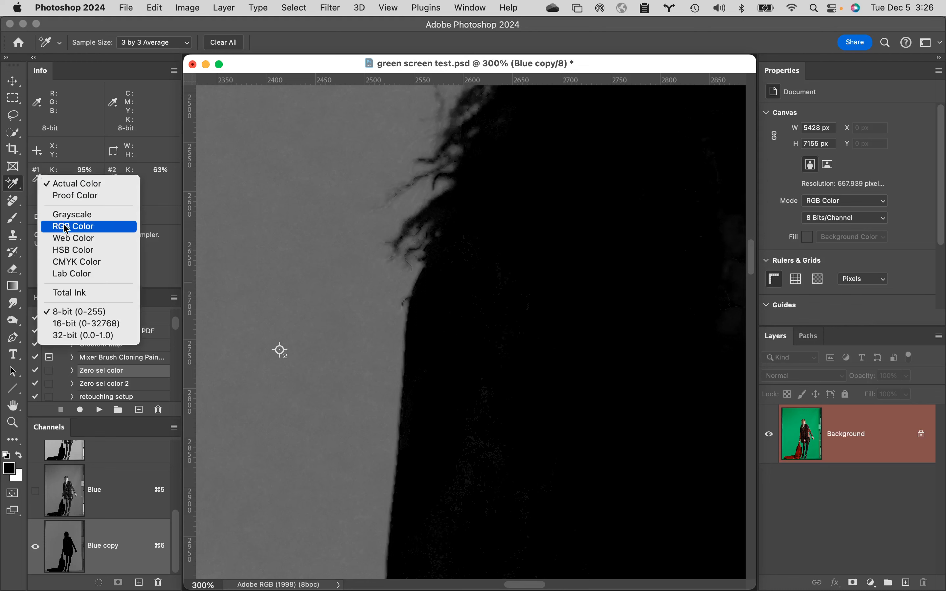
pyautogui.click(78, 228)
pyautogui.click(114, 180)
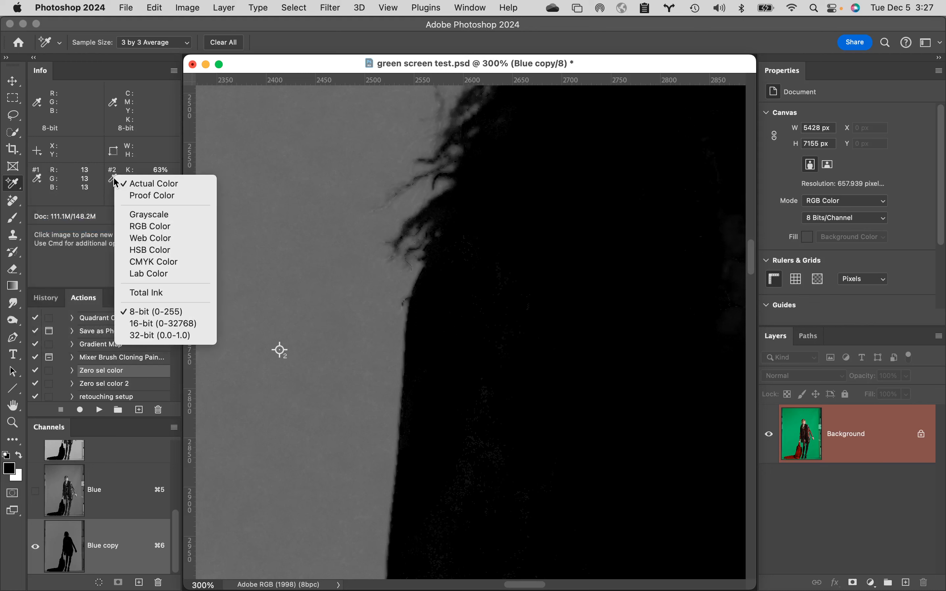
pyautogui.click(156, 227)
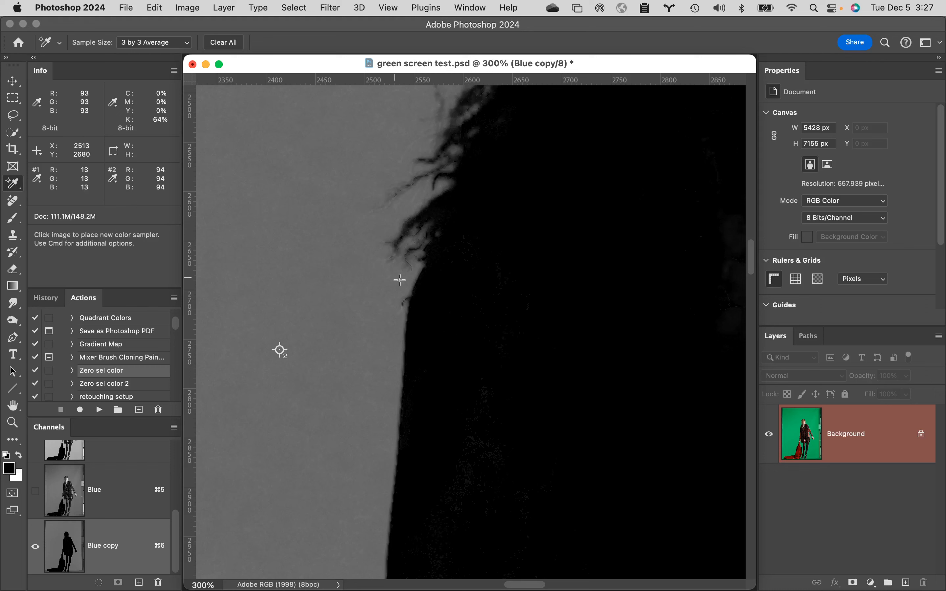
# Step: Open Levels for the Blue copy channel and lower the white input level to 94, checking the background sampler
pyautogui.keyDown('alt'); pyautogui.click(488, 293); pyautogui.keyUp('alt')
pyautogui.keyDown('alt'); pyautogui.click(524, 309); pyautogui.keyUp('alt')
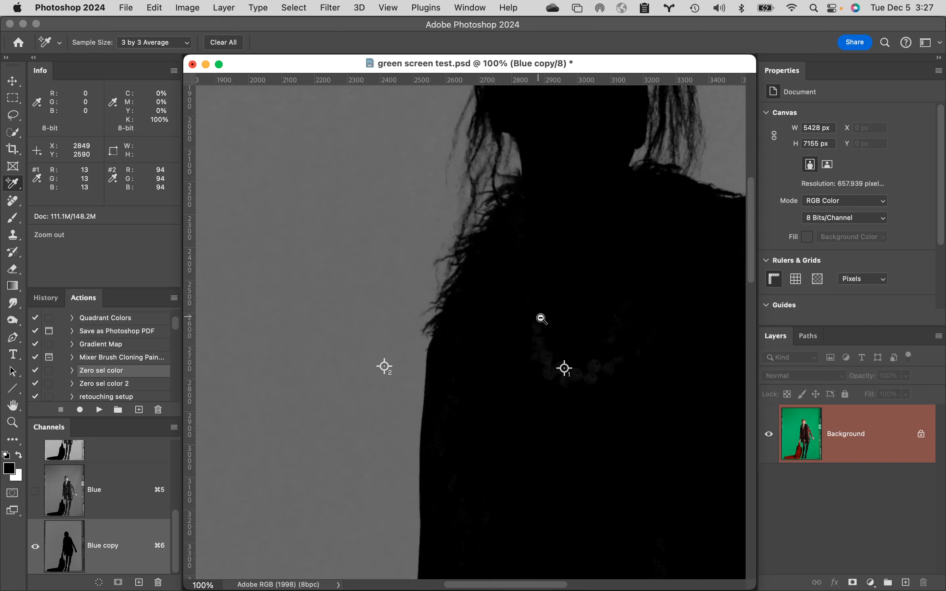
pyautogui.keyDown('alt'); pyautogui.click(544, 321); pyautogui.keyUp('alt')
pyautogui.keyDown('alt'); pyautogui.click(552, 328); pyautogui.keyUp('alt')
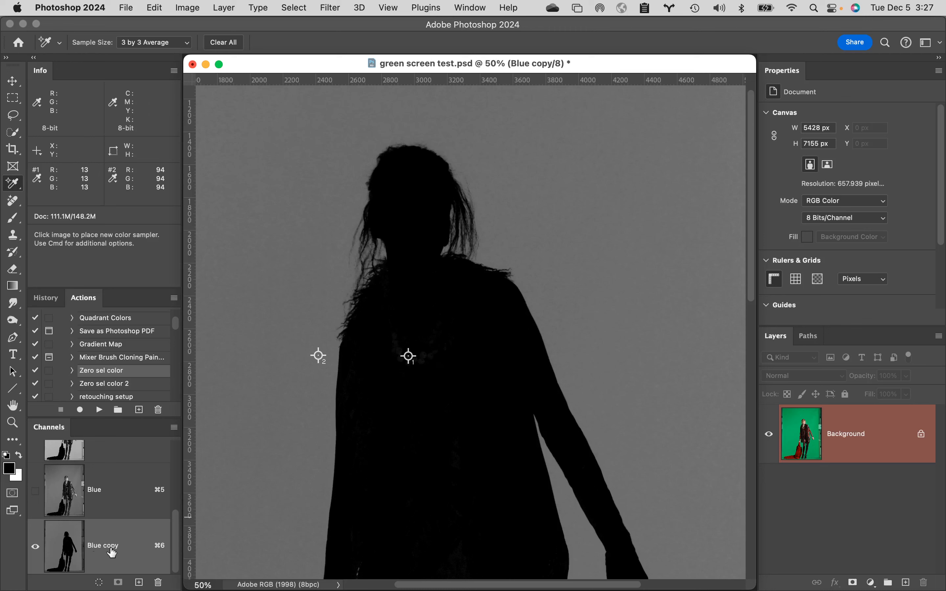
pyautogui.press('super+l')
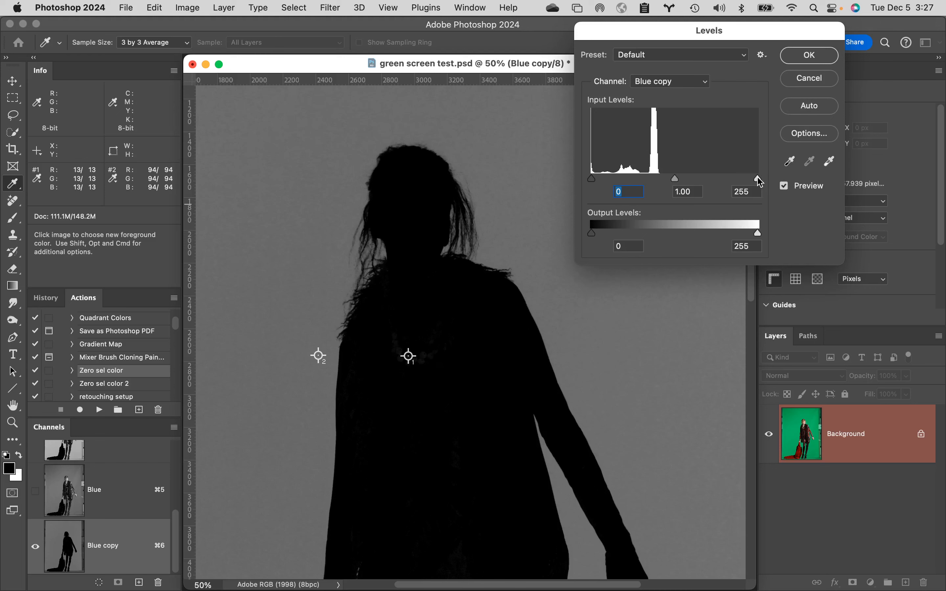
pyautogui.moveTo(759, 180); pyautogui.dragTo(663, 177)
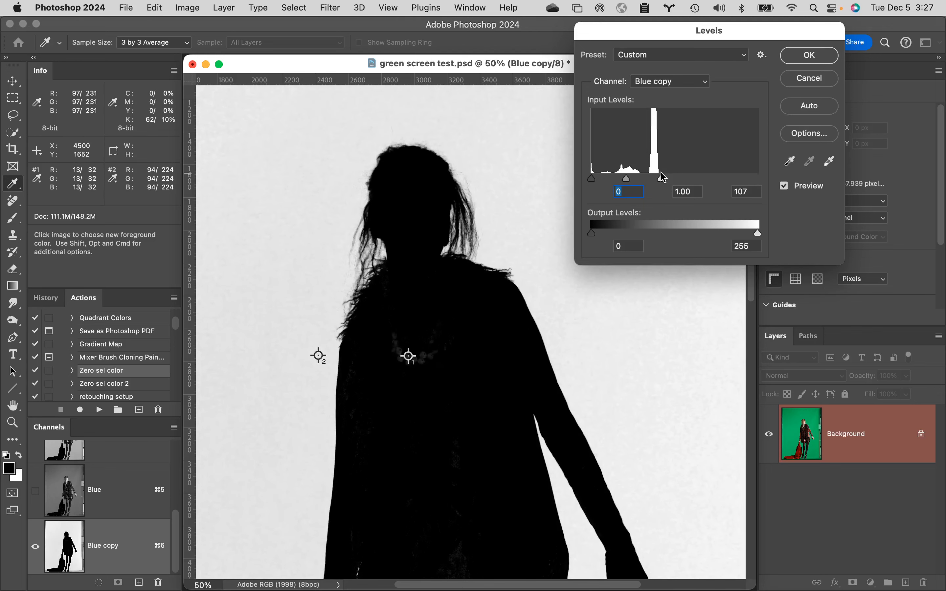
pyautogui.moveTo(661, 173); pyautogui.dragTo(660, 173)
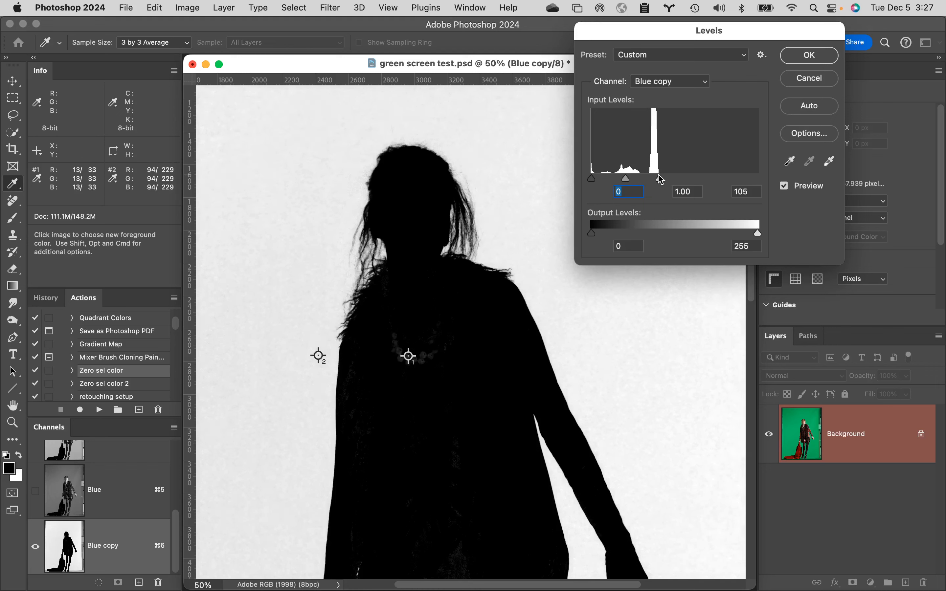
pyautogui.moveTo(660, 174); pyautogui.dragTo(657, 174)
pyautogui.moveTo(658, 179); pyautogui.dragTo(656, 179)
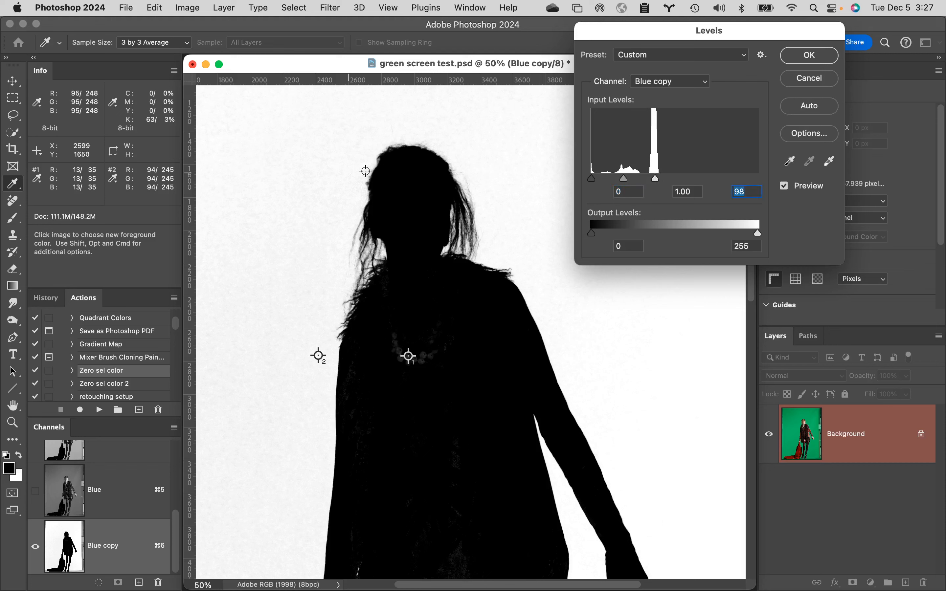
pyautogui.moveTo(654, 177); pyautogui.dragTo(653, 176)
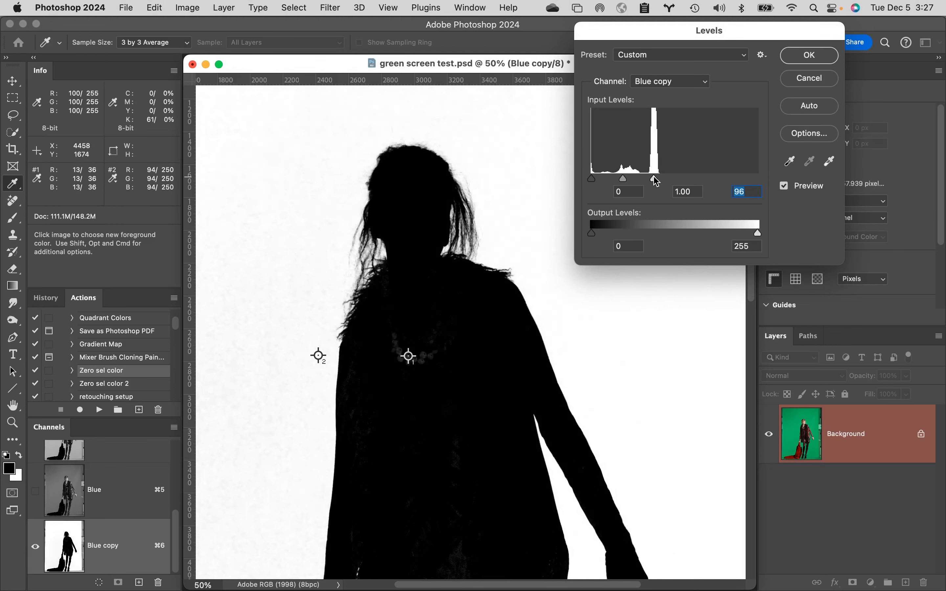
pyautogui.press('Up')
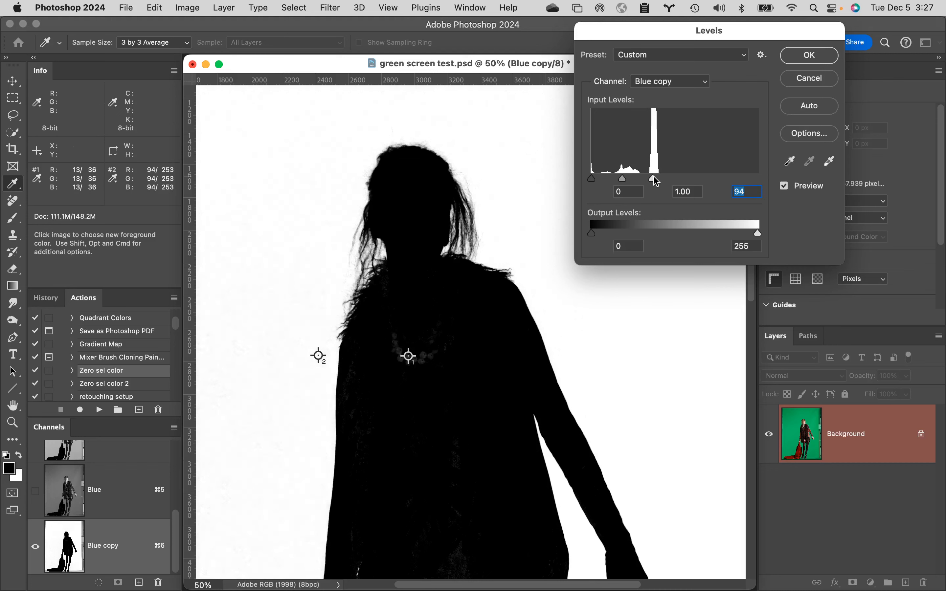
pyautogui.press('Down')
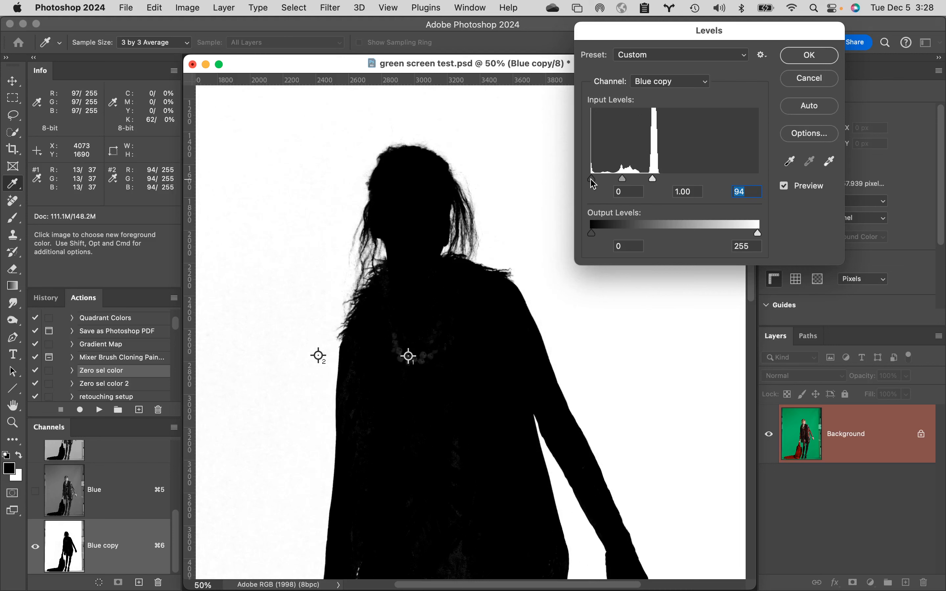
# Step: Raise the black input level to 16 in Levels, checking the necklace sampler
pyautogui.moveTo(591, 180); pyautogui.dragTo(594, 179)
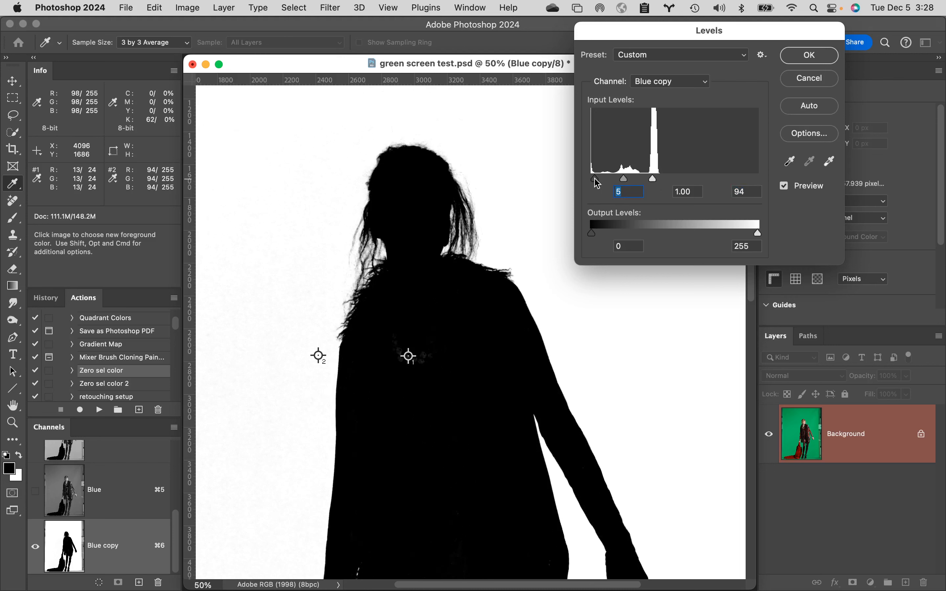
pyautogui.moveTo(597, 183); pyautogui.dragTo(603, 186)
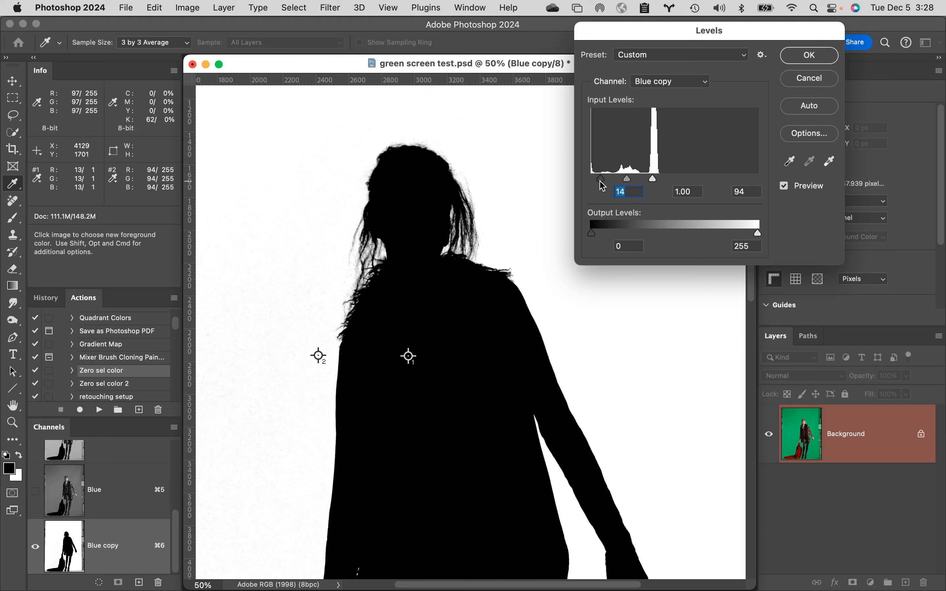
pyautogui.moveTo(603, 187); pyautogui.dragTo(604, 187)
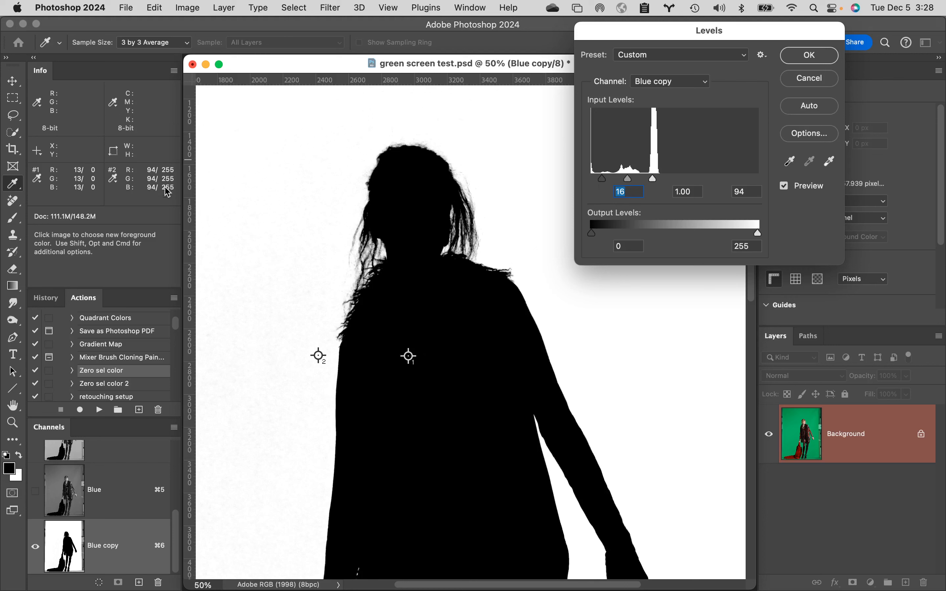
# Step: Examine the hair strands beside the neck at 200% with the Levels adjustment previewed on and off
pyautogui.press('super+space')
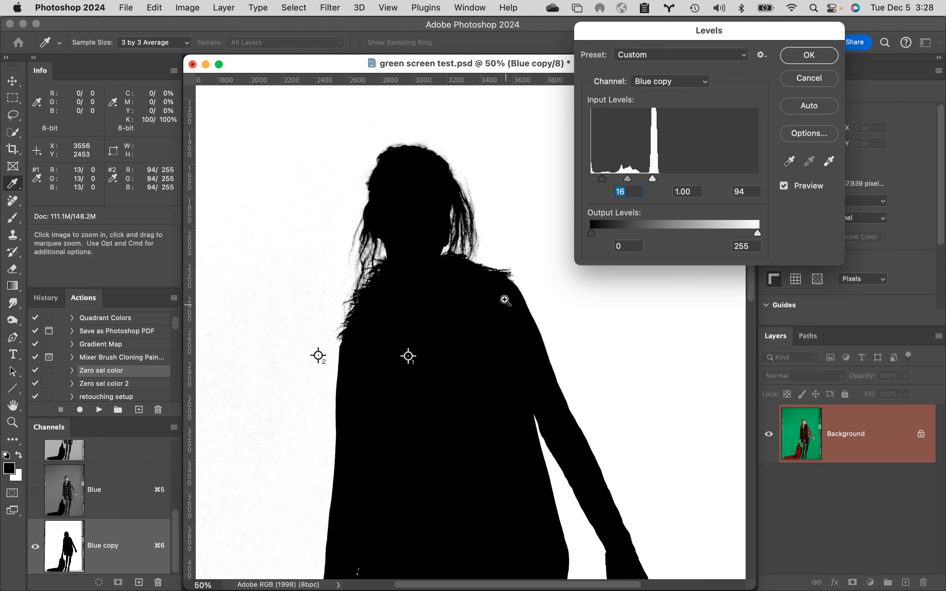
pyautogui.click(475, 250)
pyautogui.click(479, 270)
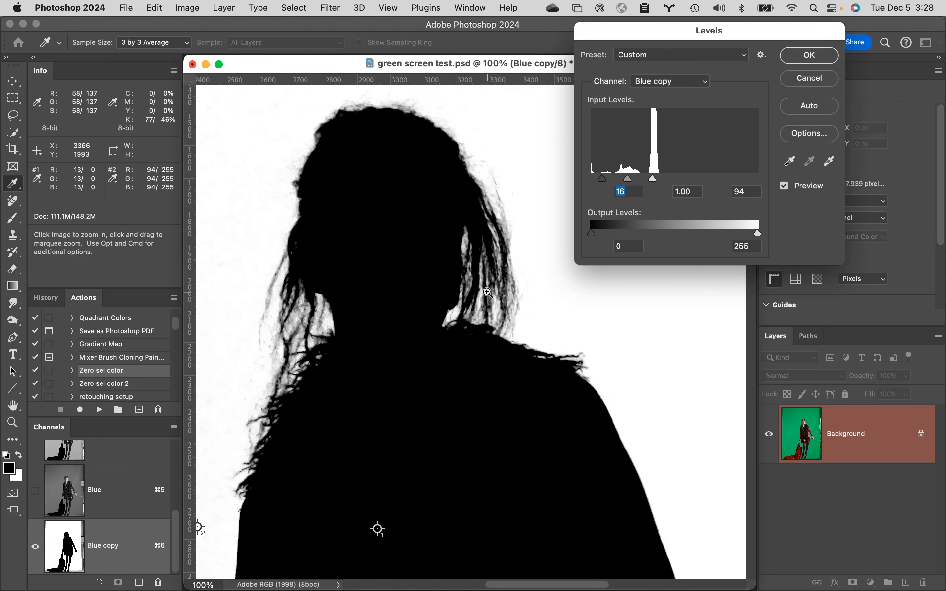
pyautogui.click(480, 297)
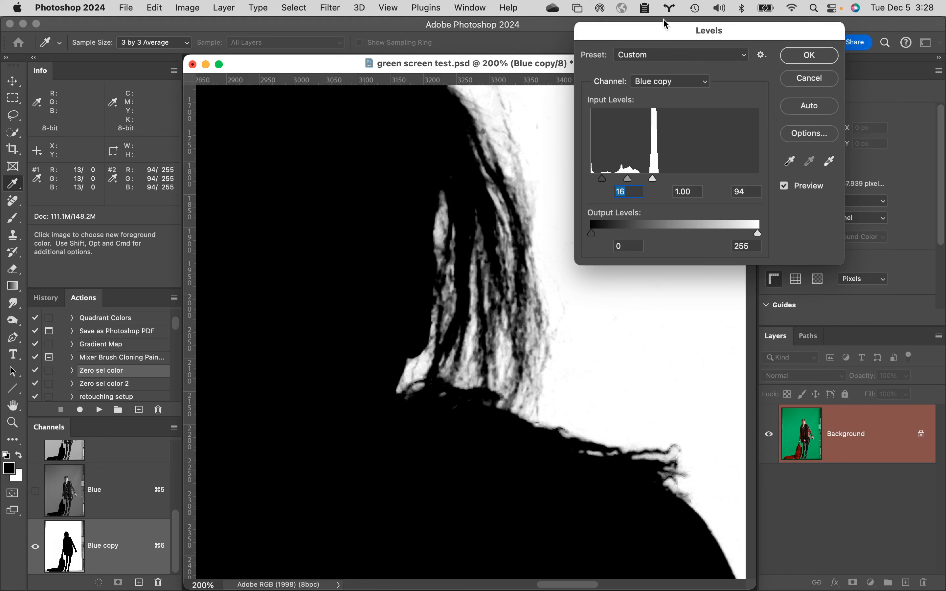
pyautogui.moveTo(664, 26); pyautogui.dragTo(757, 20)
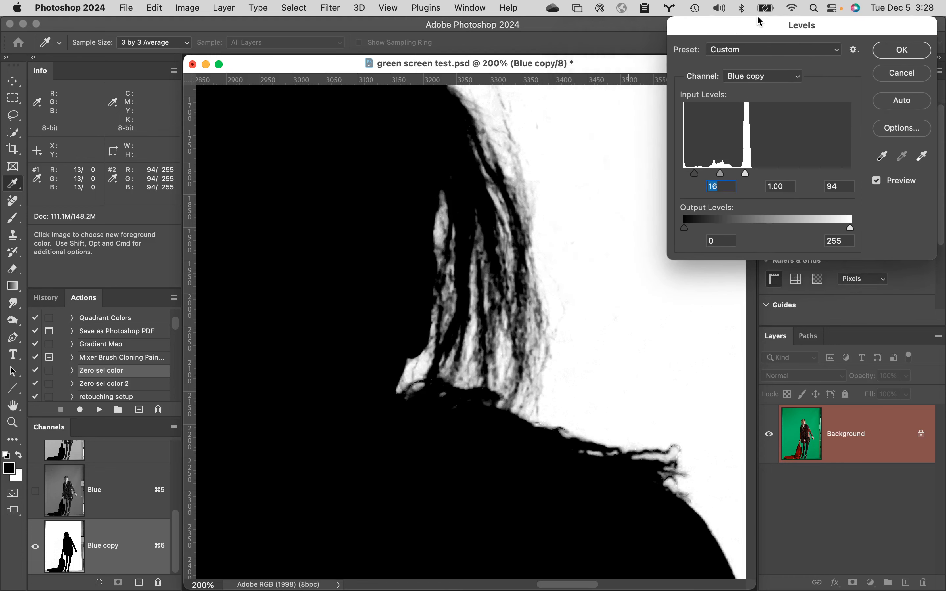
pyautogui.click(878, 185)
pyautogui.click(878, 185)
pyautogui.click(878, 184)
pyautogui.click(879, 185)
pyautogui.click(878, 185)
pyautogui.click(878, 185)
pyautogui.click(878, 185)
pyautogui.click(878, 184)
pyautogui.click(878, 185)
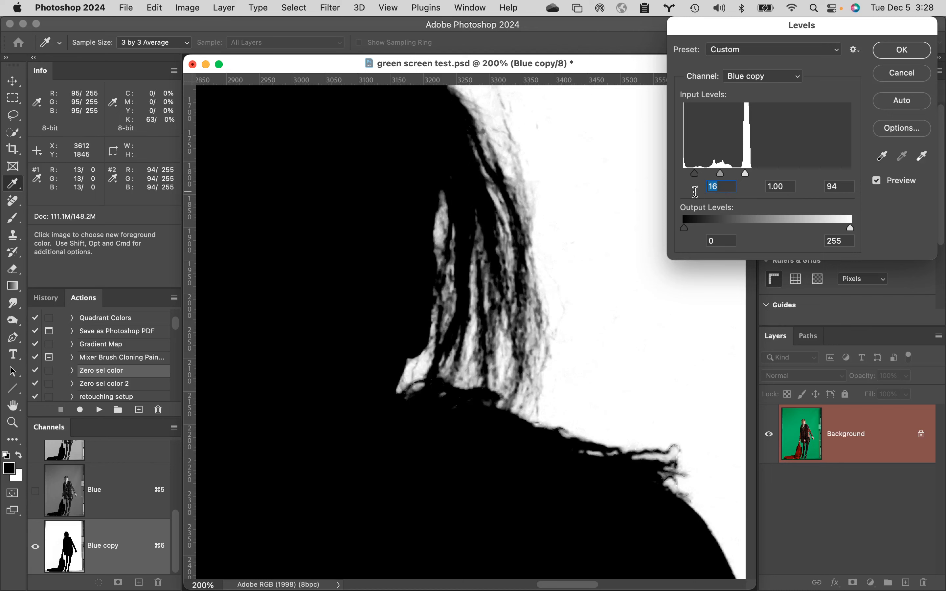
# Step: Compare the hair around the crown and sides of the head with and without the Levels preview, and apply the adjustment
pyautogui.moveTo(623, 191); pyautogui.dragTo(686, 343)
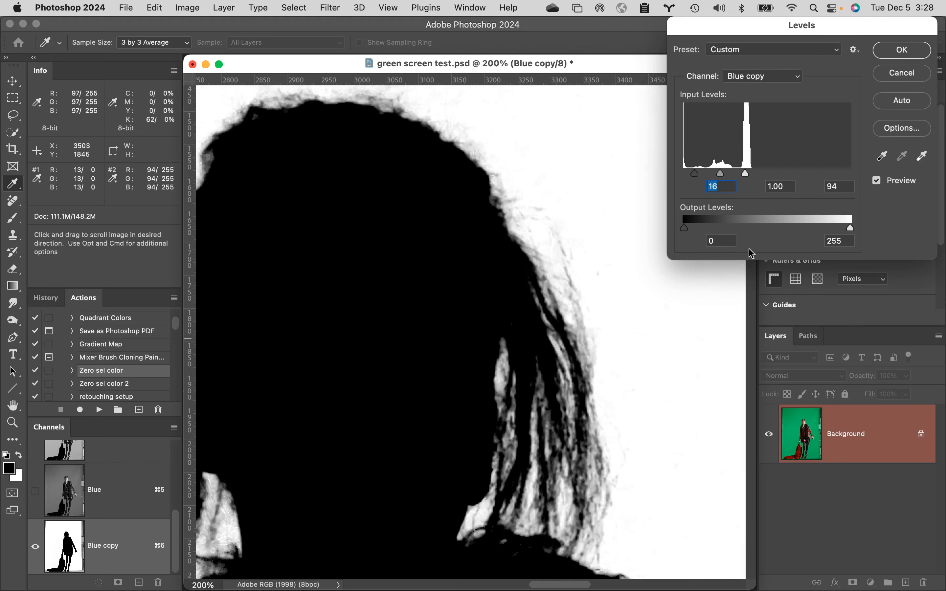
pyautogui.click(879, 186)
pyautogui.click(878, 186)
pyautogui.click(878, 185)
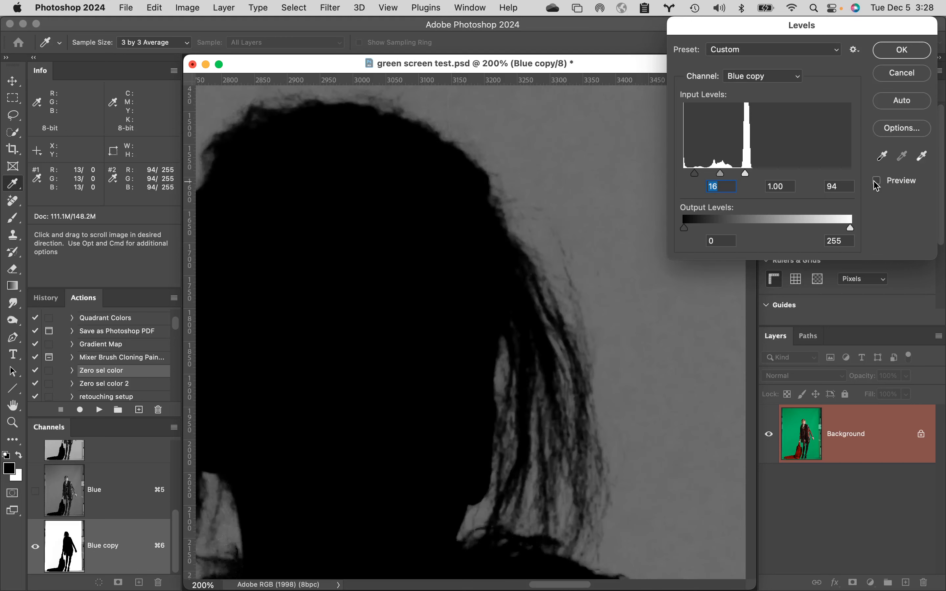
pyautogui.click(879, 185)
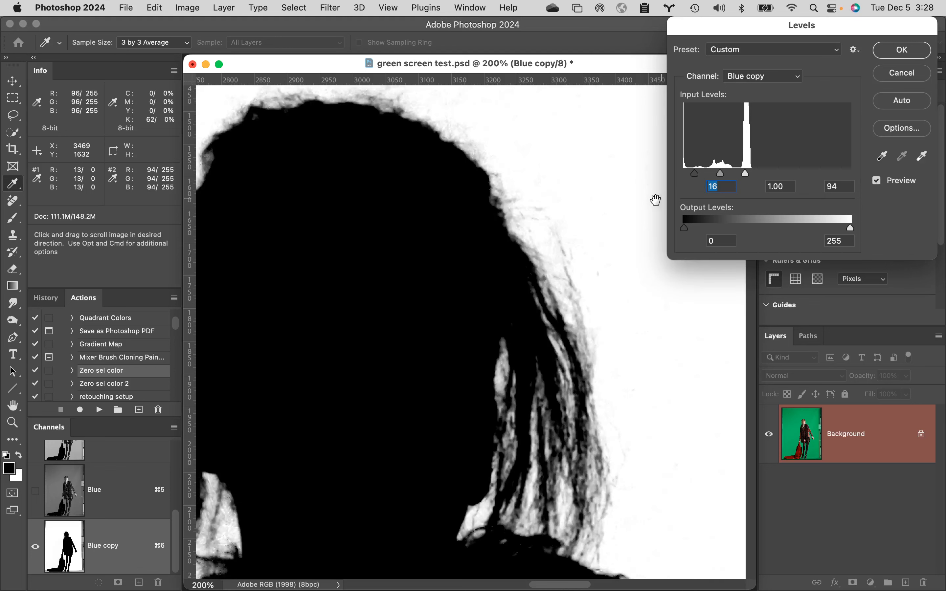
pyautogui.moveTo(625, 217); pyautogui.dragTo(740, 289)
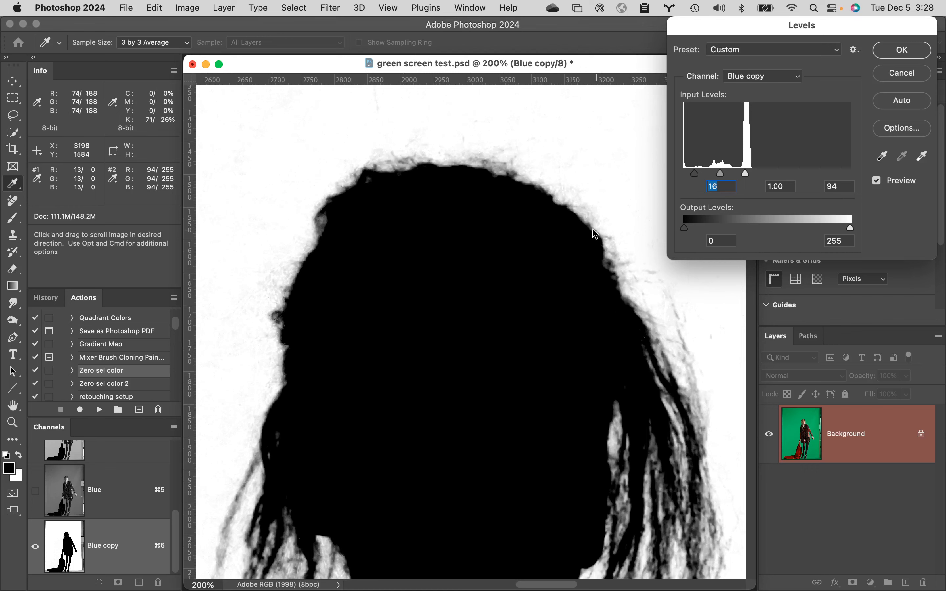
pyautogui.click(879, 184)
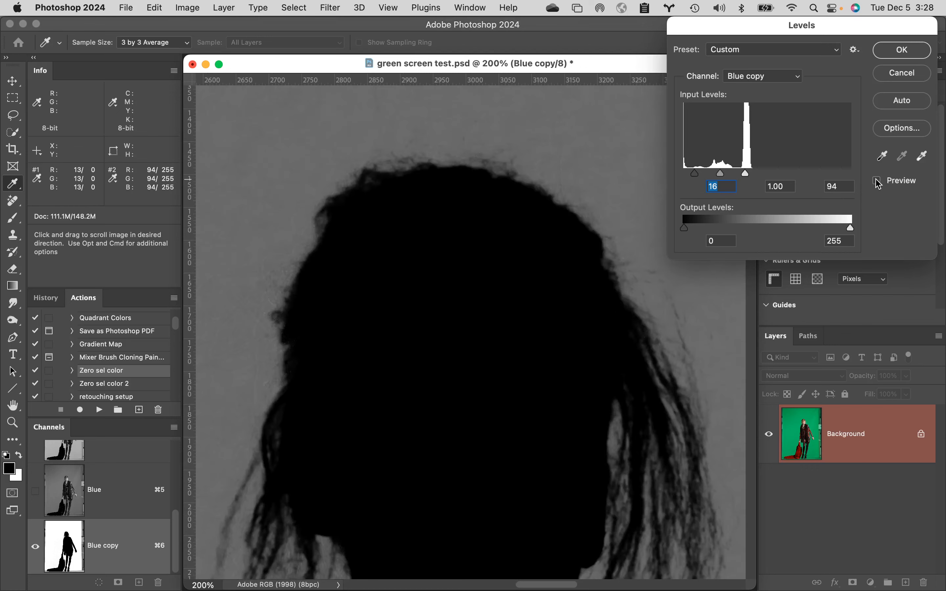
pyautogui.click(878, 185)
pyautogui.click(878, 185)
pyautogui.click(878, 185)
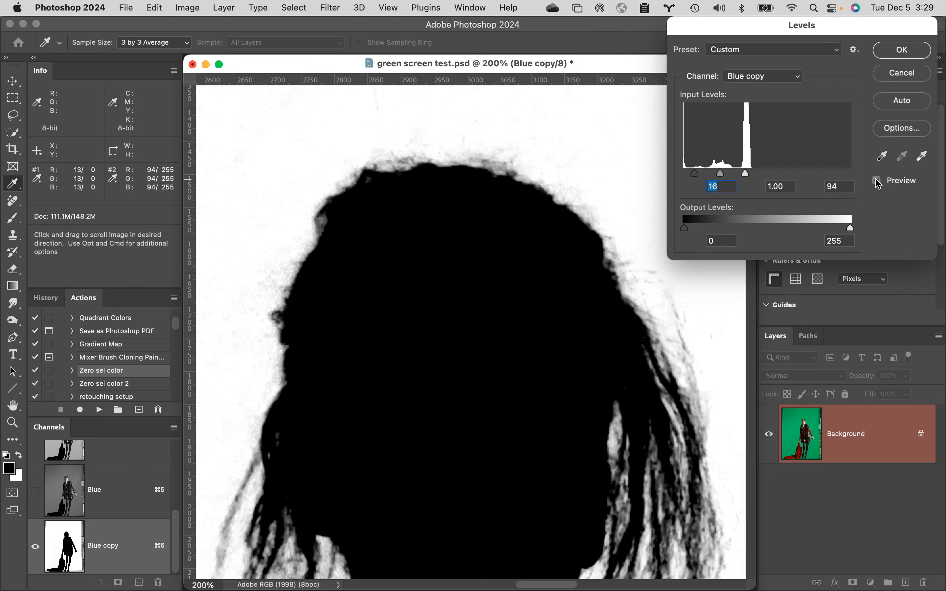
pyautogui.click(879, 183)
pyautogui.click(878, 183)
pyautogui.moveTo(443, 296); pyautogui.dragTo(554, 247)
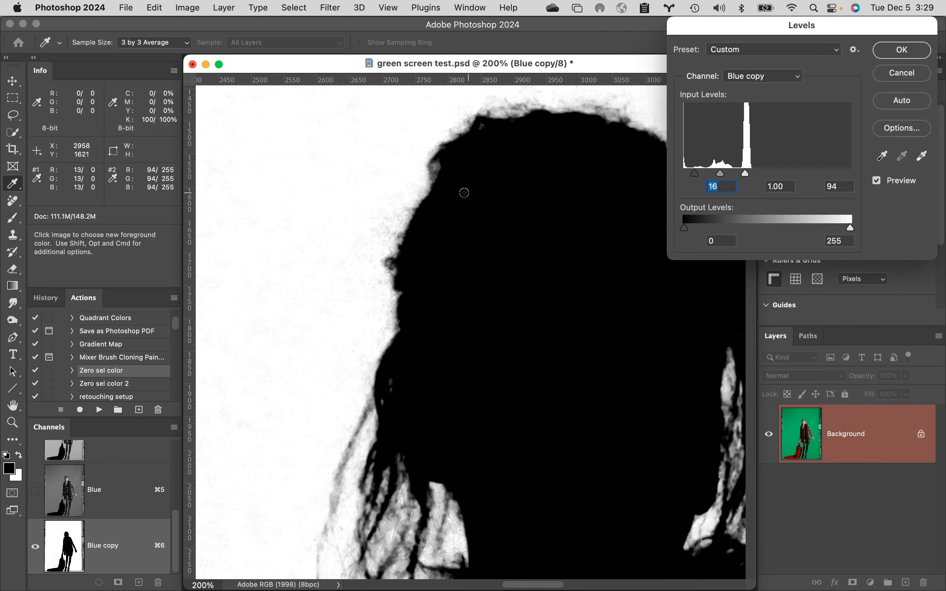
pyautogui.click(904, 52)
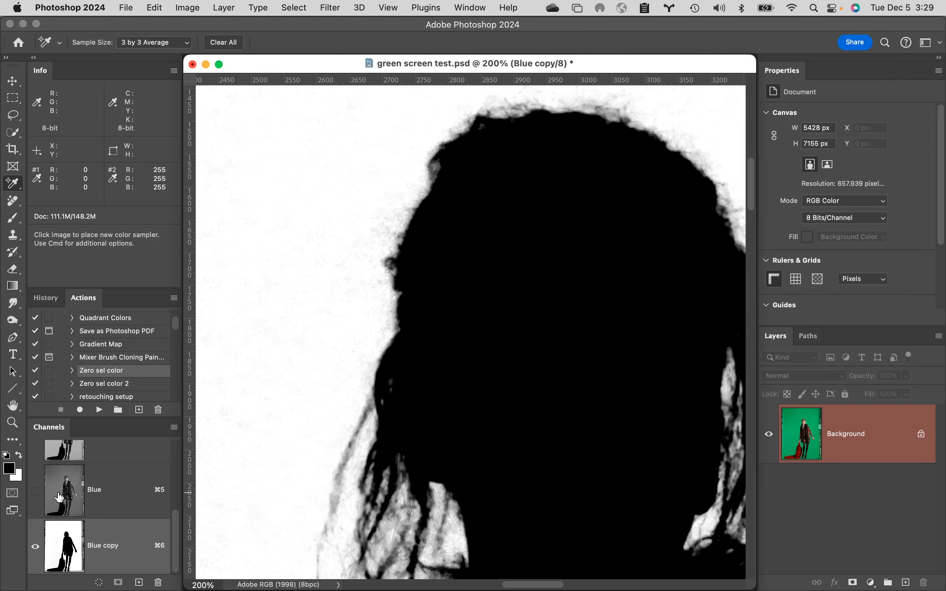
# Step: Invert the tones of the Blue copy channel after loading it as a selection and deselecting it
pyautogui.doubleClick(14, 407)
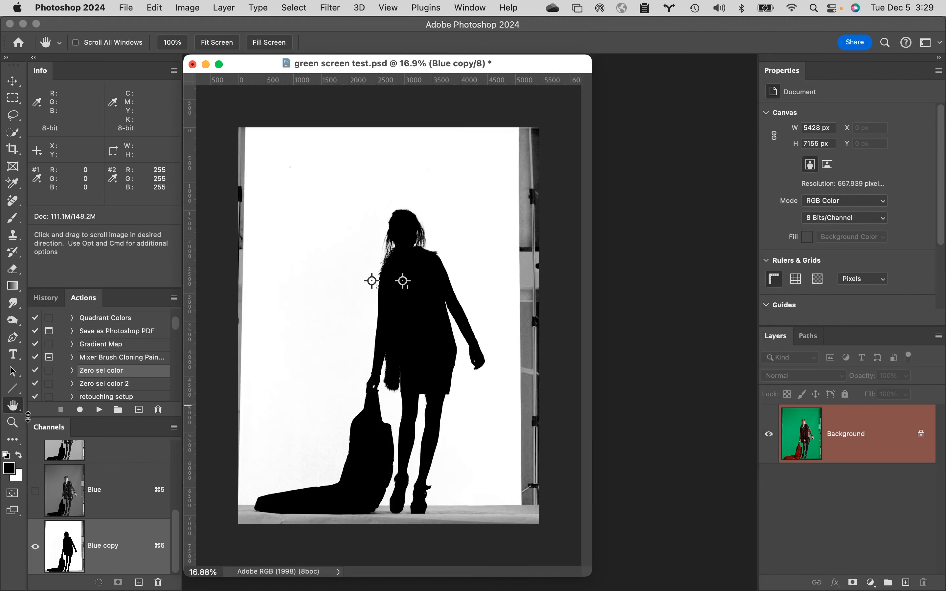
pyautogui.keyDown('super'); pyautogui.click(68, 547); pyautogui.keyUp('super')
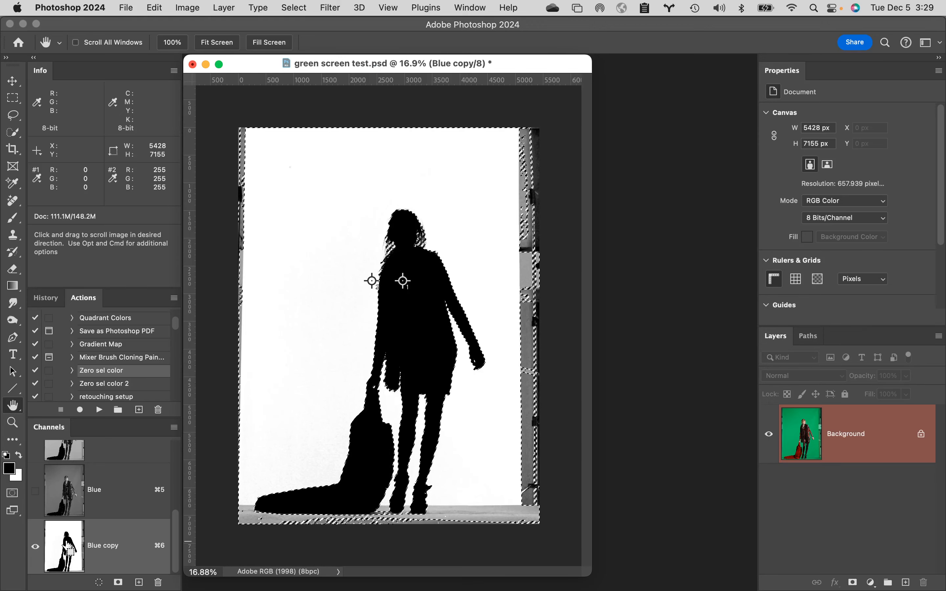
pyautogui.press('super+d')
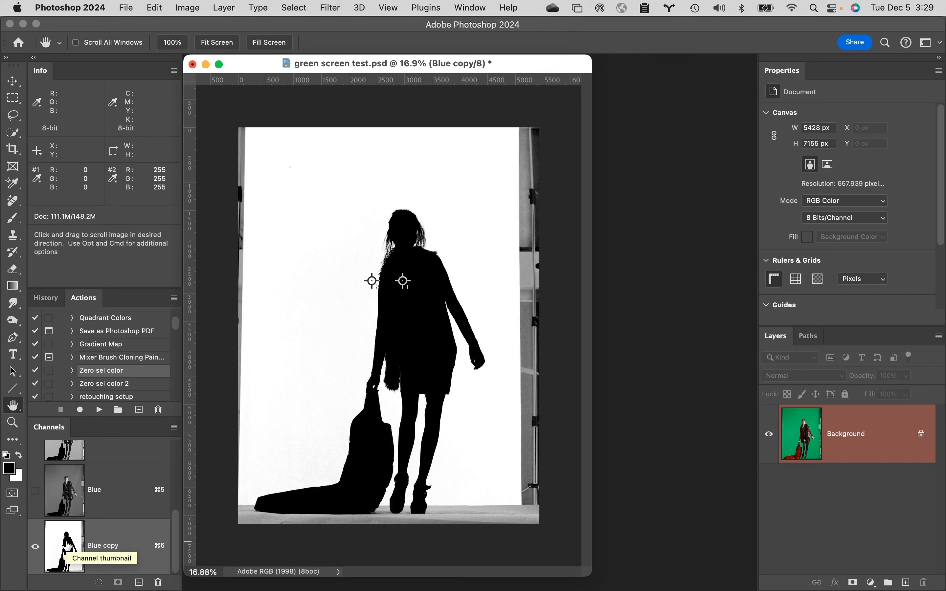
pyautogui.press('super+i')
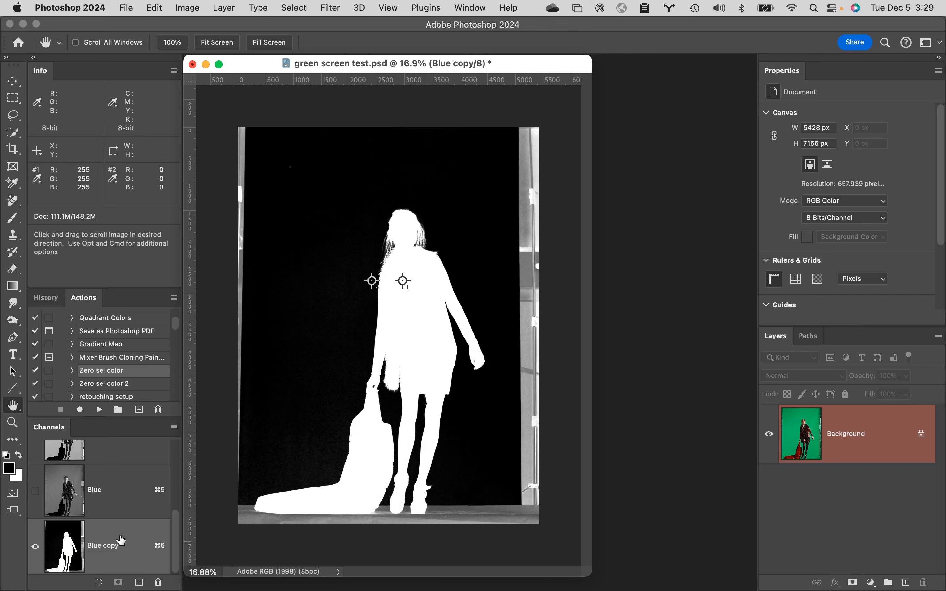
# Step: Inspect the inverted mask at 100% from the hair and fur collar down to the hand and the dress hem
pyautogui.press('super+space')
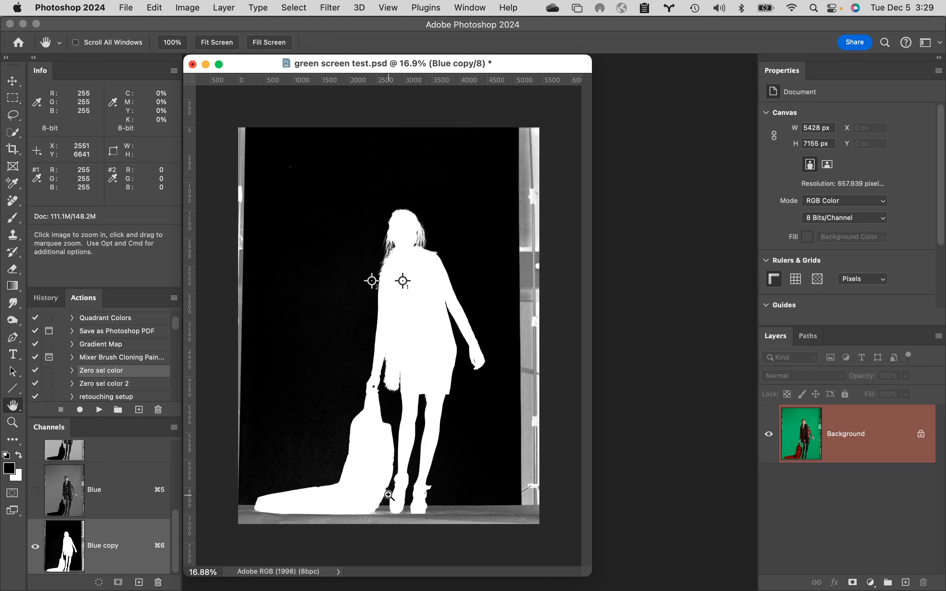
pyautogui.click(431, 332)
pyautogui.click(467, 284)
pyautogui.click(469, 243)
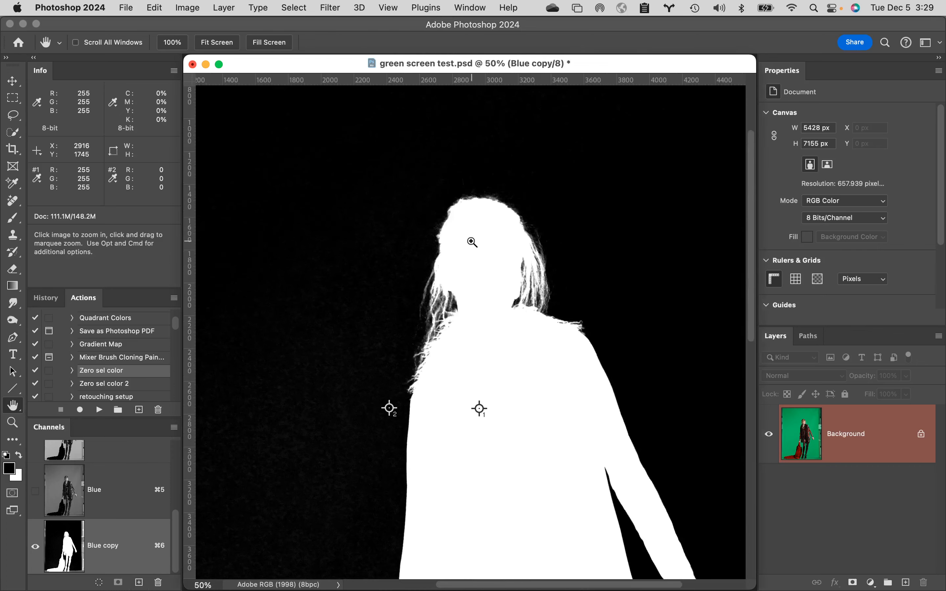
pyautogui.click(511, 296)
pyautogui.click(472, 448)
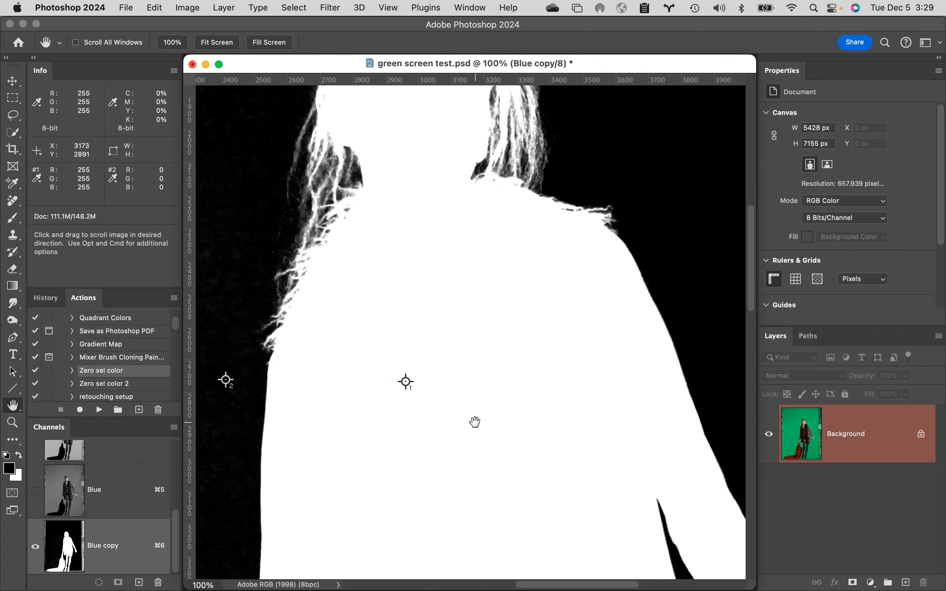
pyautogui.moveTo(476, 423); pyautogui.dragTo(500, 333)
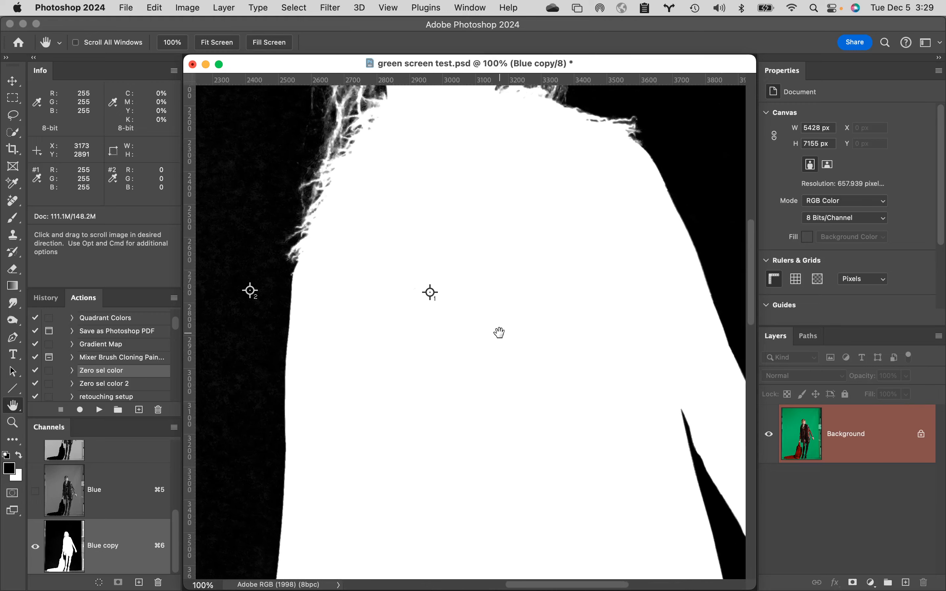
pyautogui.moveTo(527, 374); pyautogui.dragTo(425, 277)
pyautogui.moveTo(477, 384); pyautogui.dragTo(480, 247)
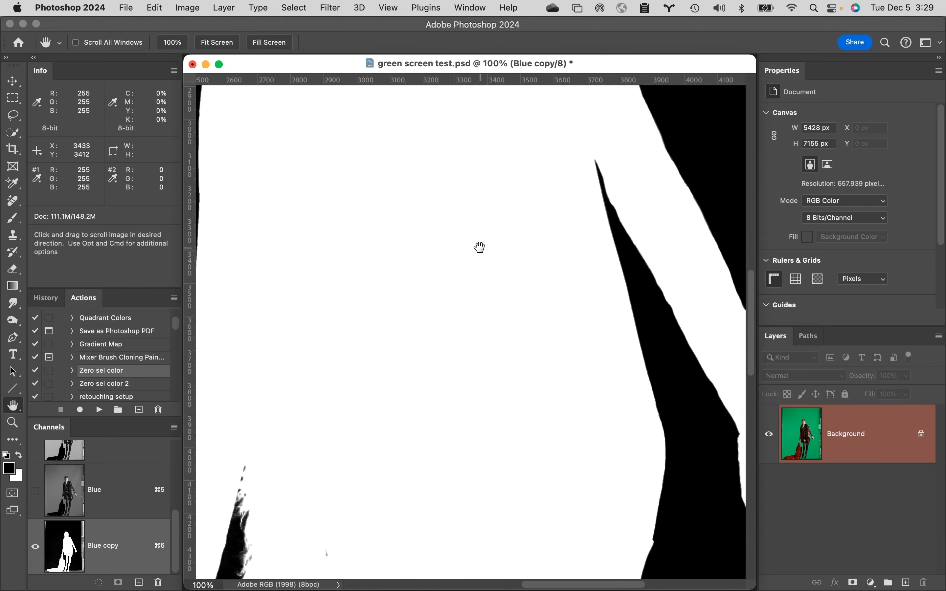
pyautogui.moveTo(463, 380); pyautogui.dragTo(448, 205)
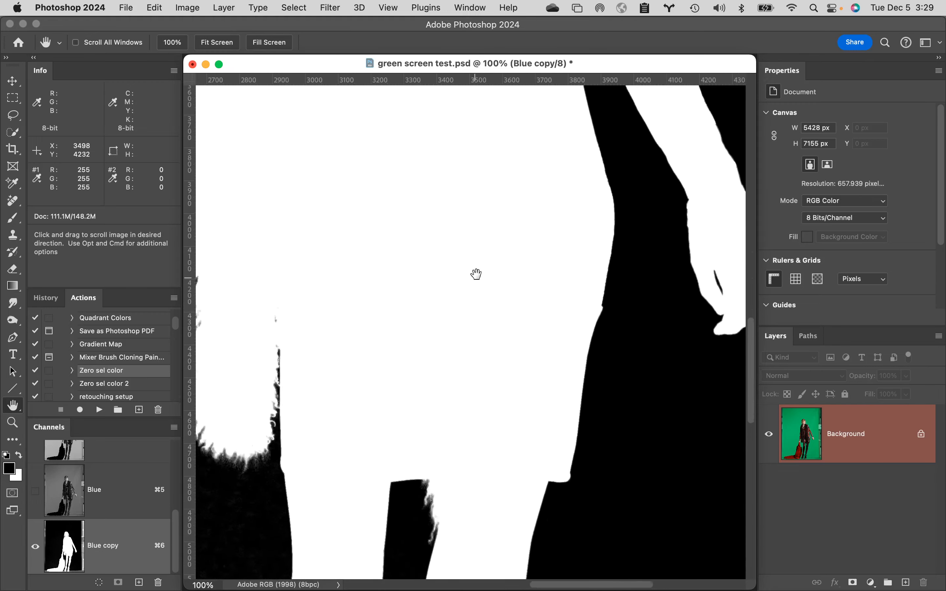
# Step: Inspect the mask from the dress hem down the legs and shoes to the floor, and the dark background beside the trailing fabric
pyautogui.moveTo(476, 274); pyautogui.dragTo(491, 178)
pyautogui.moveTo(487, 251); pyautogui.dragTo(553, 138)
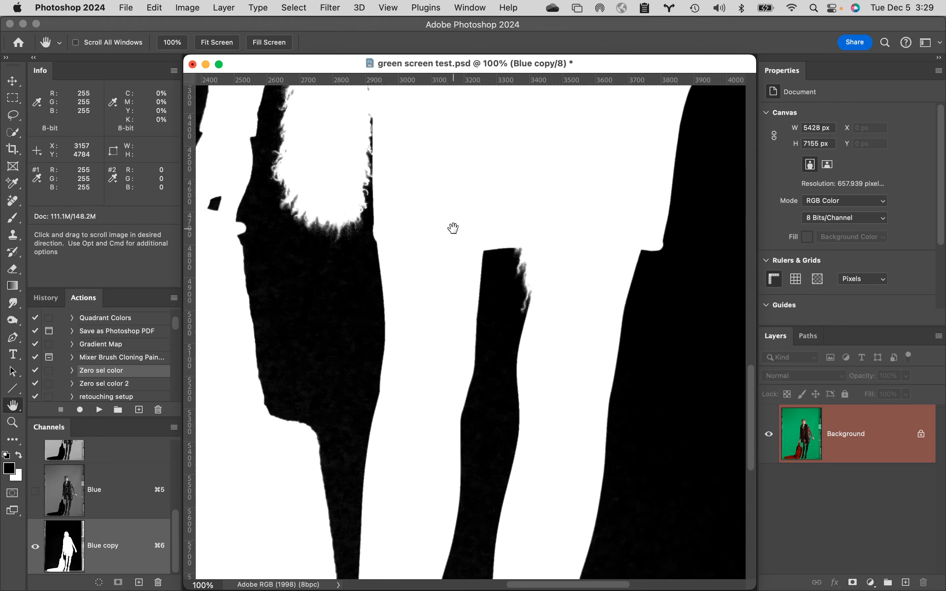
pyautogui.moveTo(454, 228); pyautogui.dragTo(553, 94)
pyautogui.moveTo(527, 236); pyautogui.dragTo(555, 105)
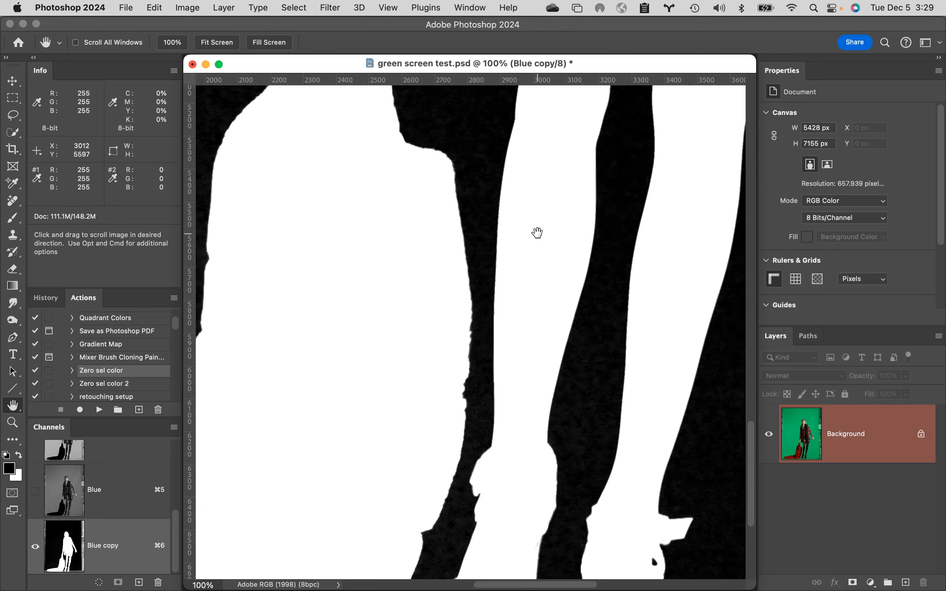
pyautogui.moveTo(538, 233); pyautogui.dragTo(553, 88)
pyautogui.moveTo(404, 199); pyautogui.dragTo(424, 100)
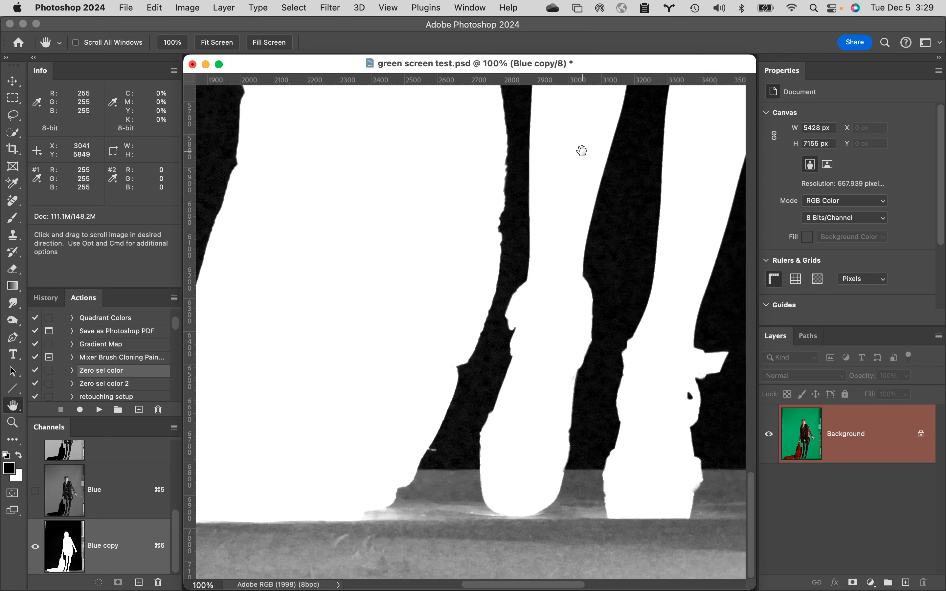
pyautogui.moveTo(569, 147)
pyautogui.mouseDown()
pyautogui.moveTo(532, 191)
pyautogui.moveTo(572, 126)
pyautogui.moveTo(586, 142)
pyautogui.mouseUp()
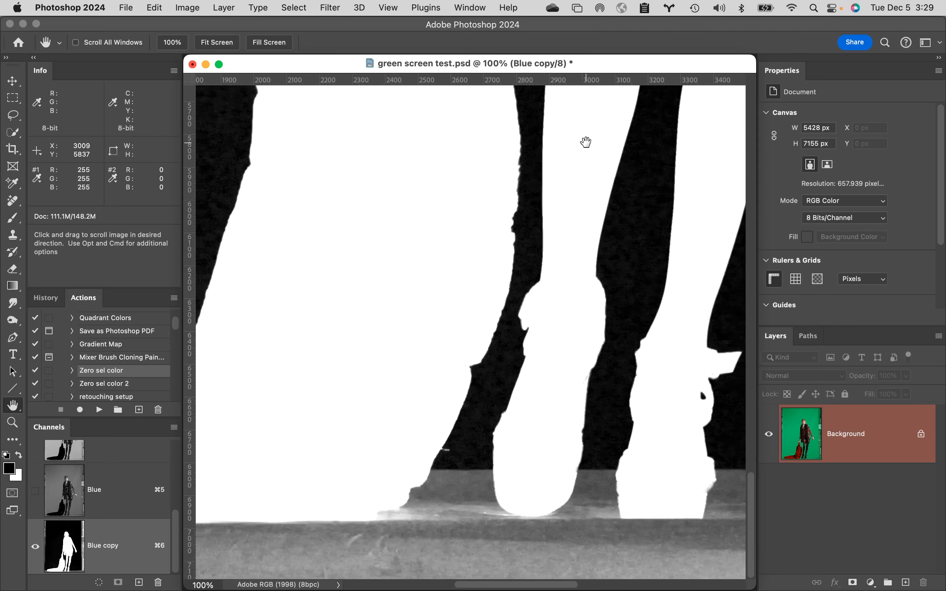
pyautogui.moveTo(475, 177); pyautogui.dragTo(644, 154)
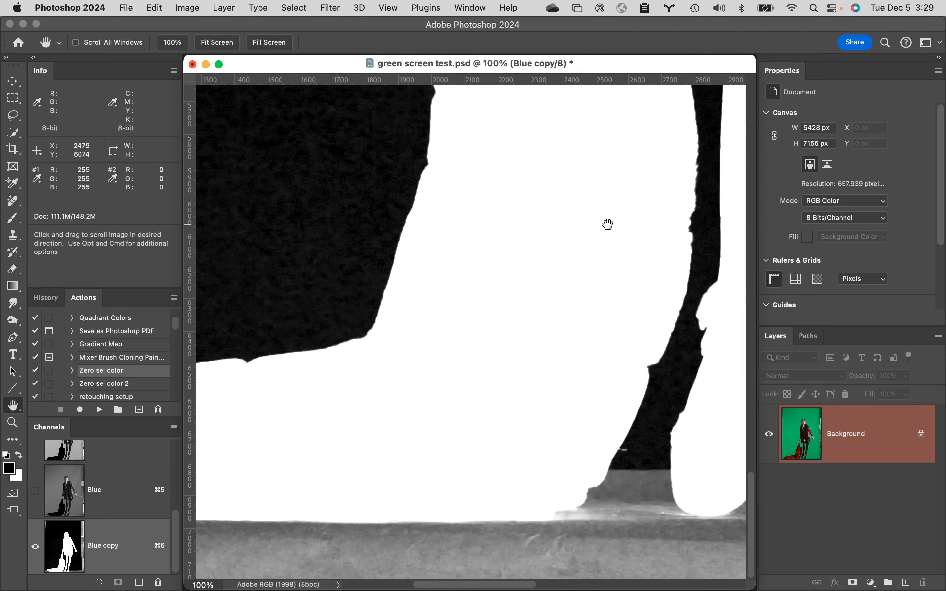
pyautogui.moveTo(609, 224); pyautogui.dragTo(777, 322)
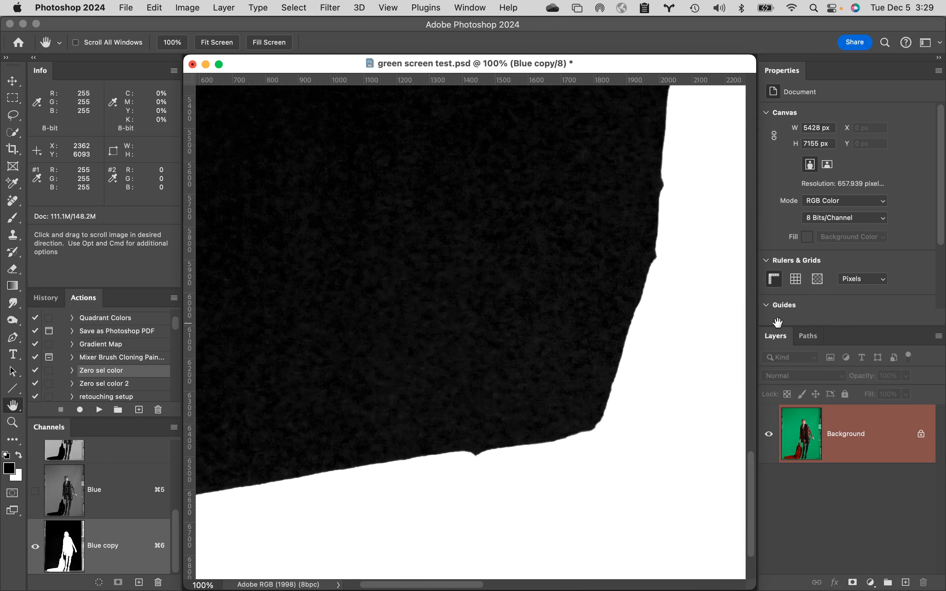
pyautogui.press('pageup')
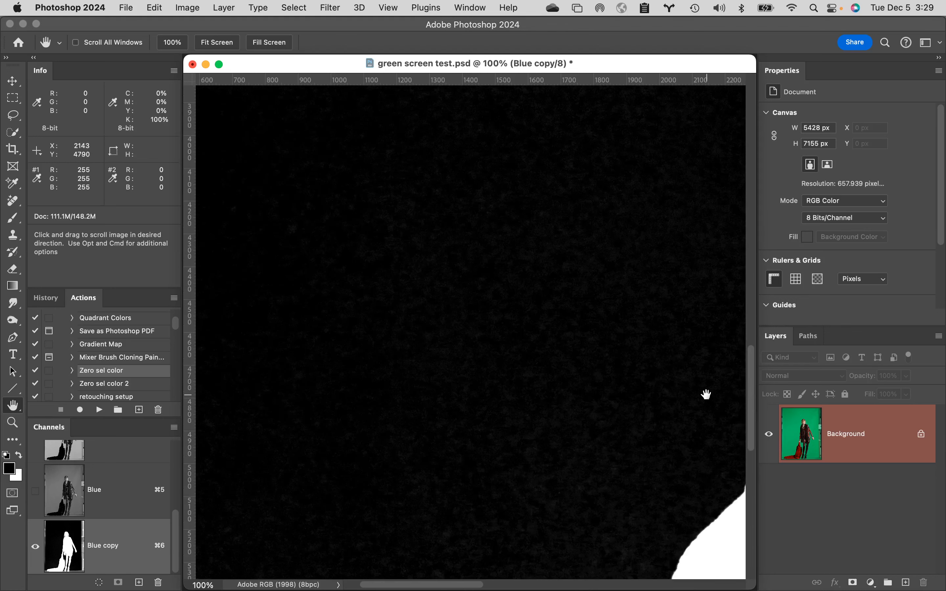
pyautogui.moveTo(691, 449); pyautogui.dragTo(593, 288)
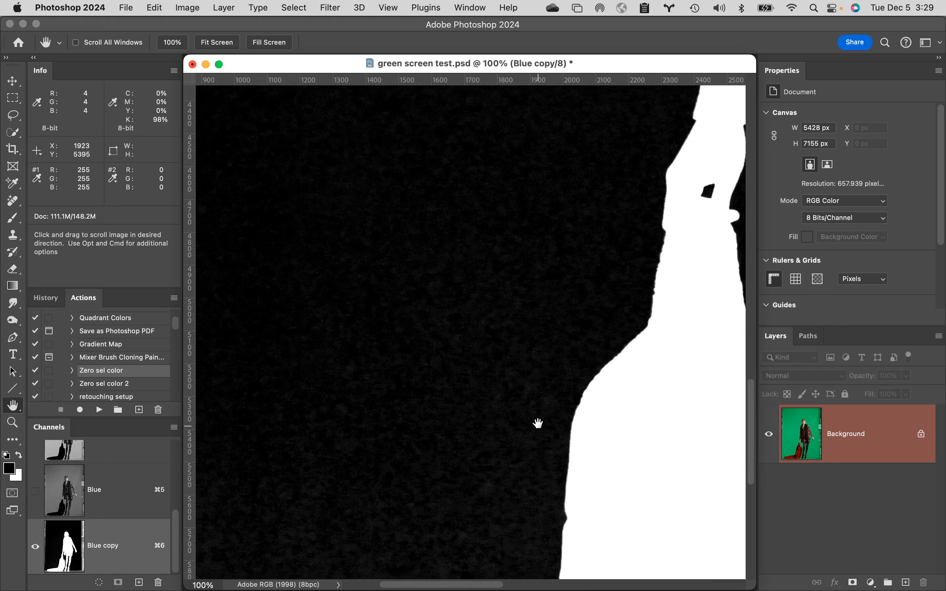
pyautogui.moveTo(538, 422); pyautogui.dragTo(536, 250)
pyautogui.moveTo(498, 347); pyautogui.dragTo(625, 265)
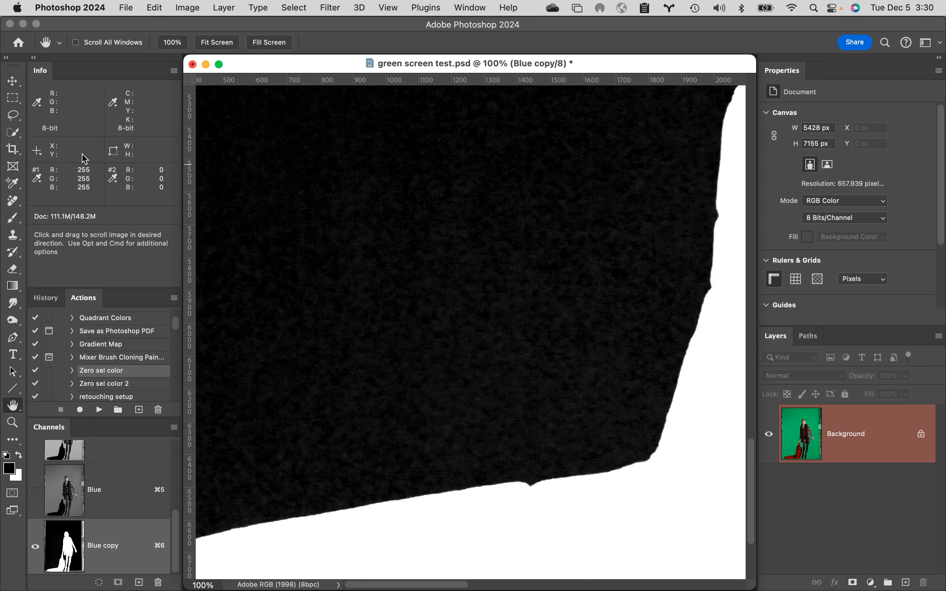
# Step: Place a third color sampler on the mottled background beside the trailing fabric's edge and set its readout to RGB Color
pyautogui.moveTo(14, 188); pyautogui.dragTo(67, 206)
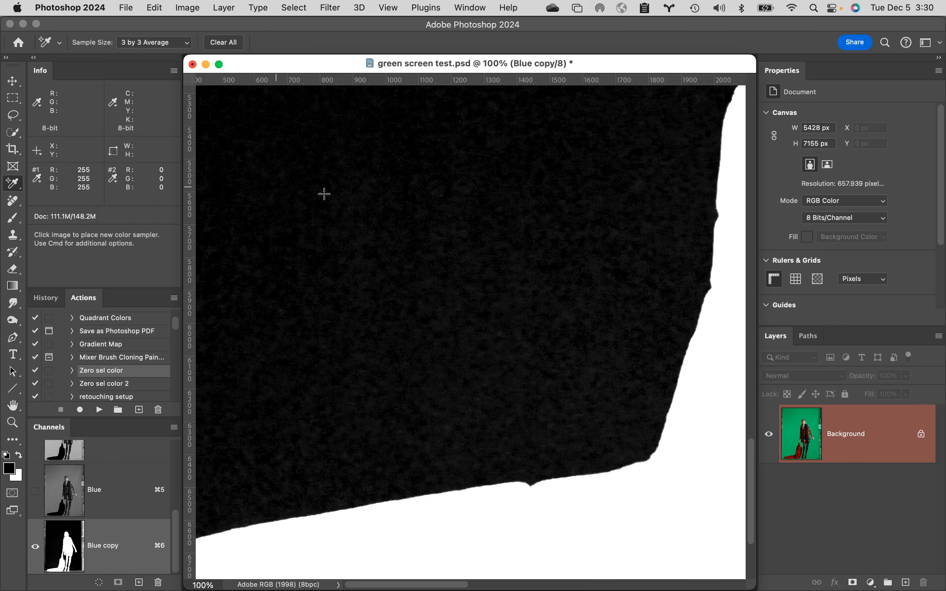
pyautogui.keyDown('super'); pyautogui.click(607, 361); pyautogui.keyUp('super')
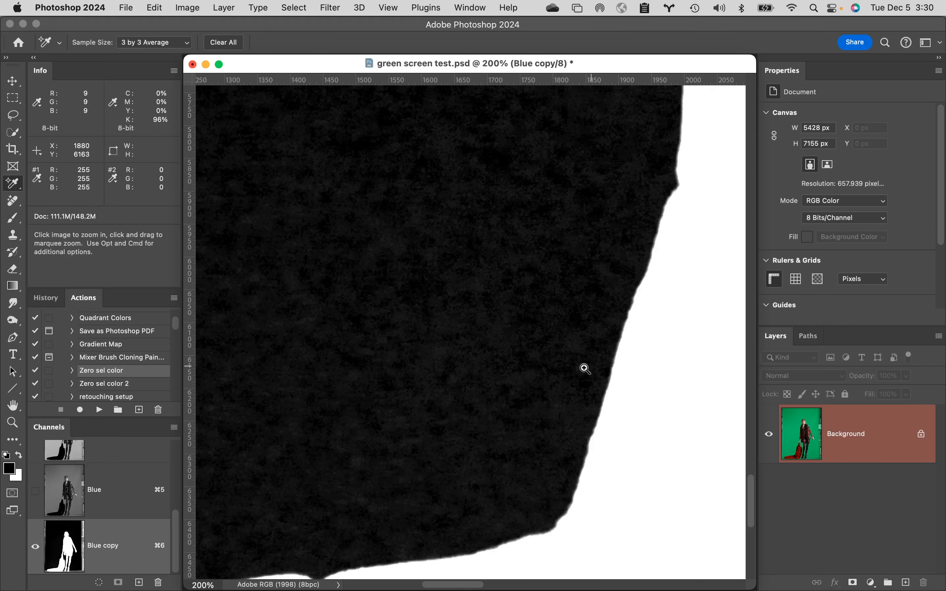
pyautogui.click(573, 343)
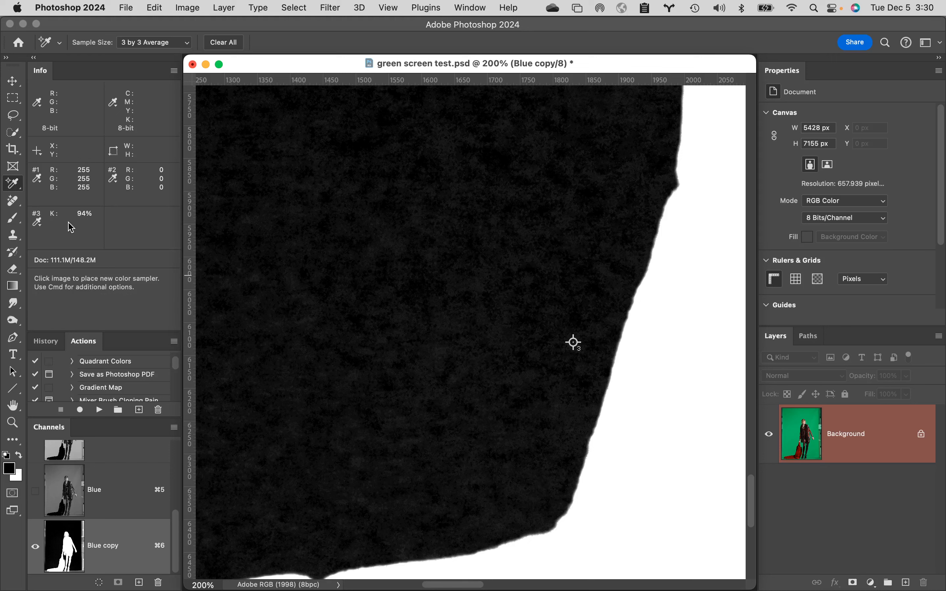
pyautogui.click(41, 222)
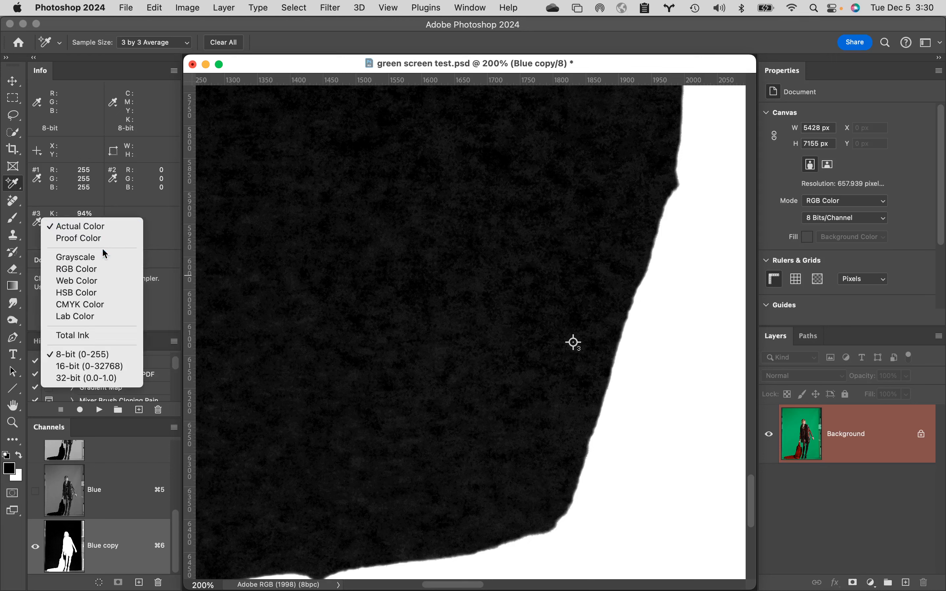
pyautogui.click(117, 269)
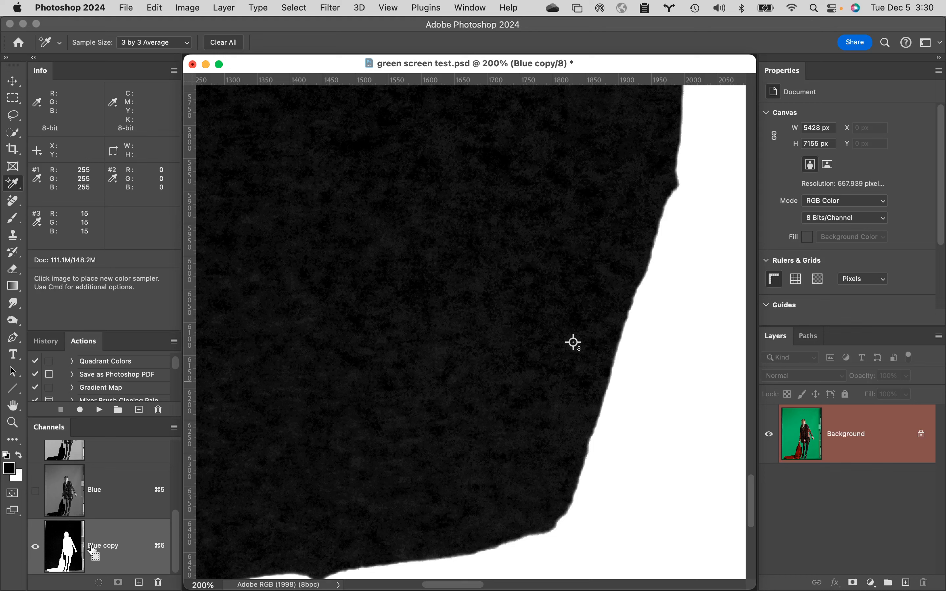
# Step: Try a Levels adjustment on the Blue copy channel with the black input level raised to 18
pyautogui.press('super+l')
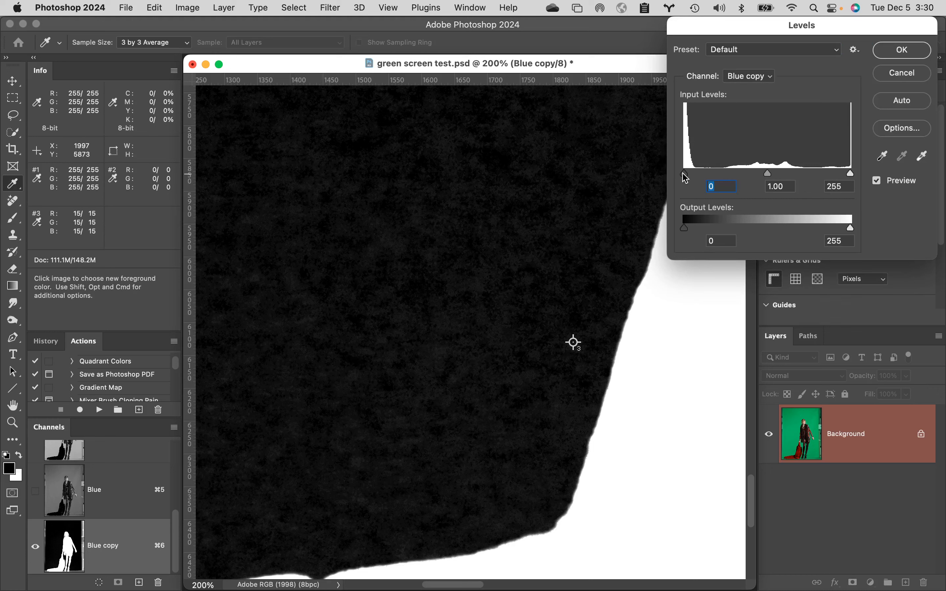
pyautogui.moveTo(684, 174); pyautogui.dragTo(691, 175)
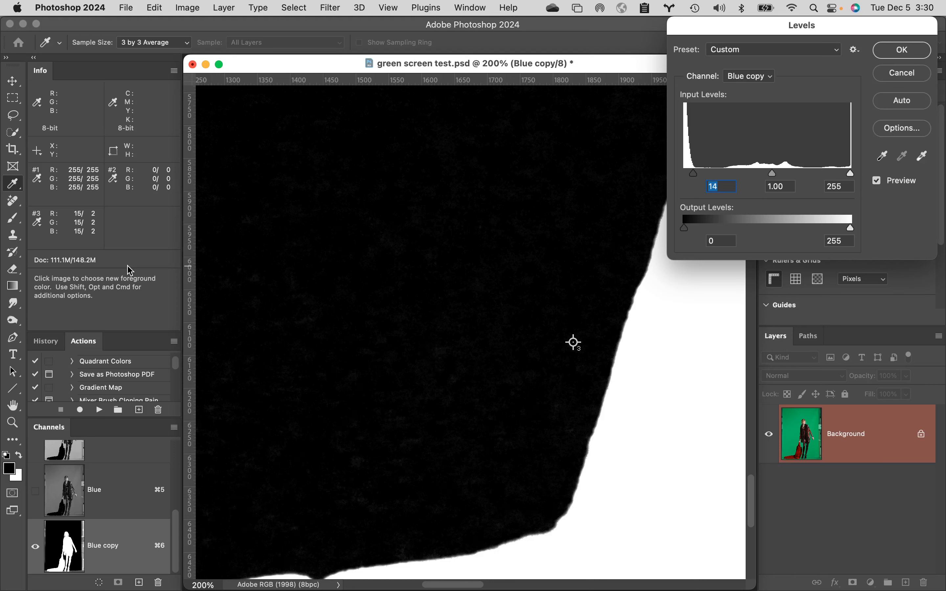
pyautogui.press('Up')
pyautogui.press('Up')
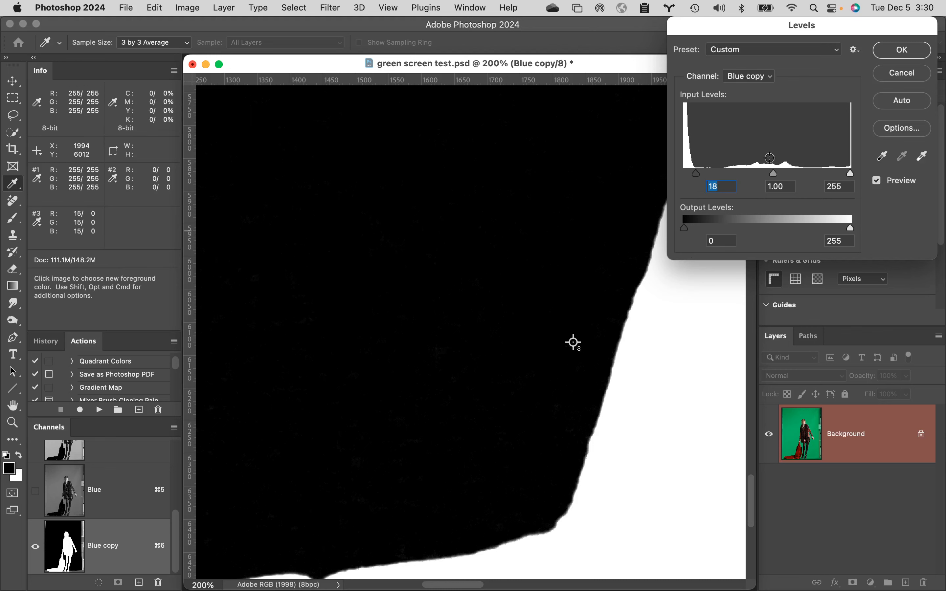
# Step: Check the Levels preview on the lower figure and upper body, and examine the hair strands beside the neck at 200%
pyautogui.moveTo(780, 34); pyautogui.dragTo(896, 48)
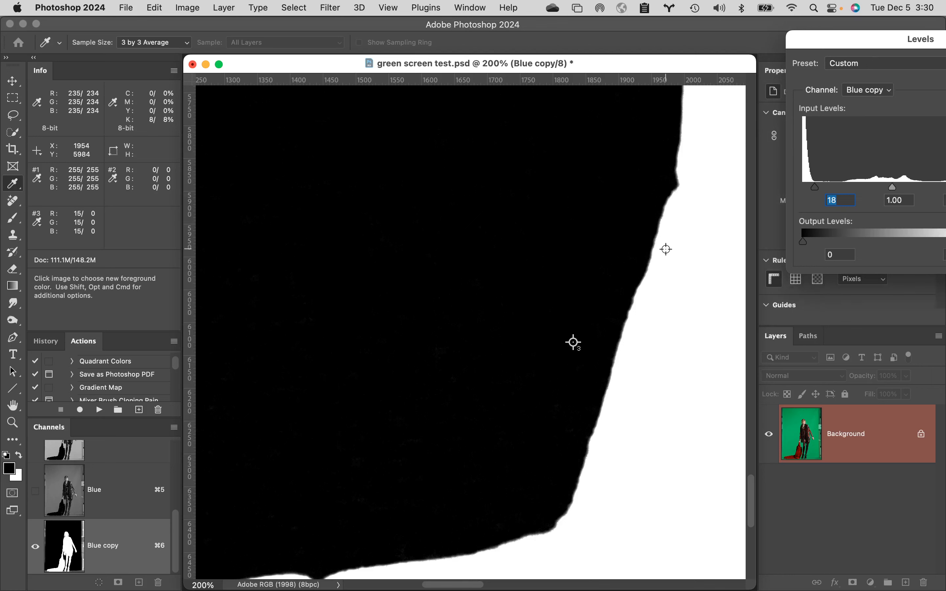
pyautogui.press('super+minus')
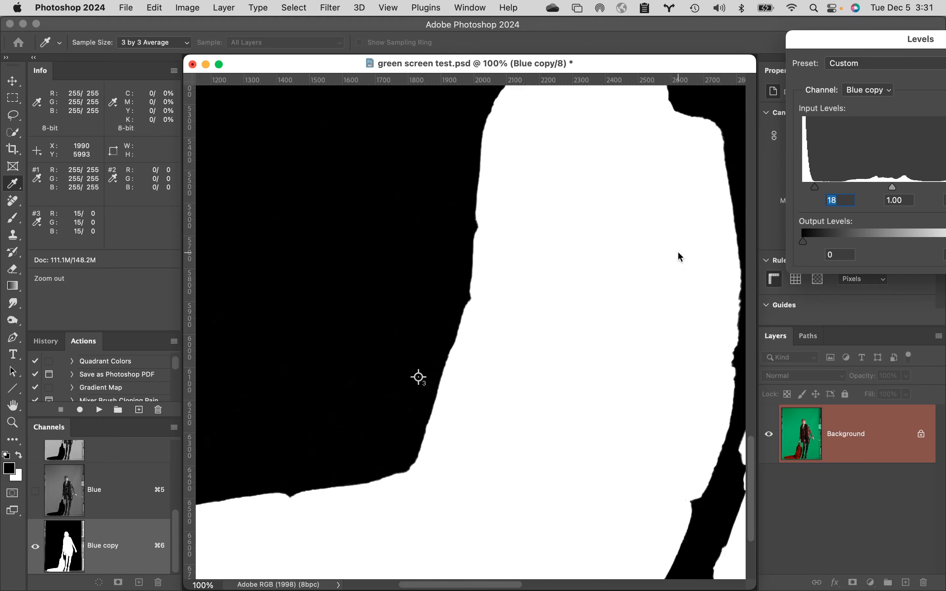
pyautogui.press('super+minus')
pyautogui.keyDown('alt'); pyautogui.click(628, 260); pyautogui.keyUp('alt')
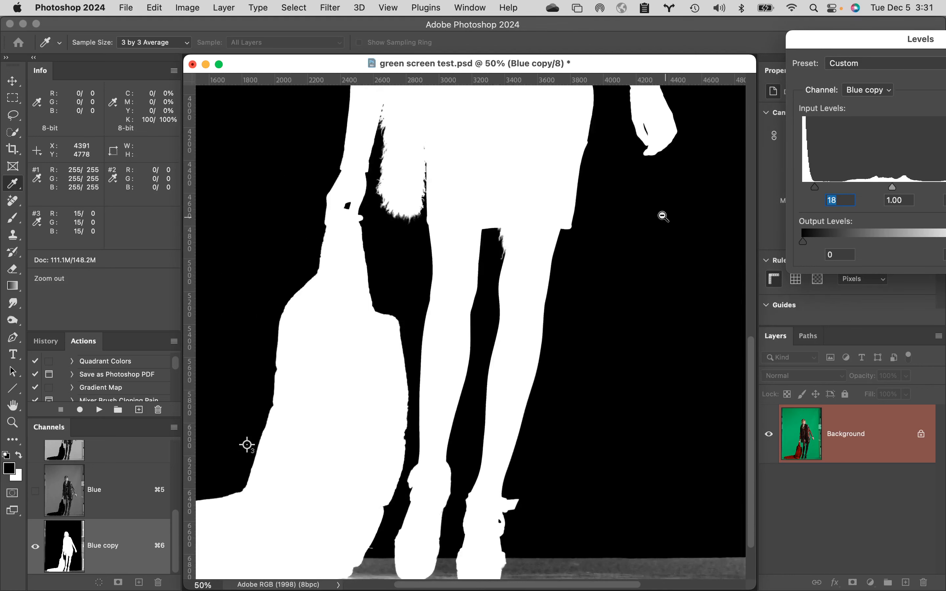
pyautogui.moveTo(525, 164); pyautogui.dragTo(486, 340)
pyautogui.moveTo(526, 117); pyautogui.dragTo(496, 315)
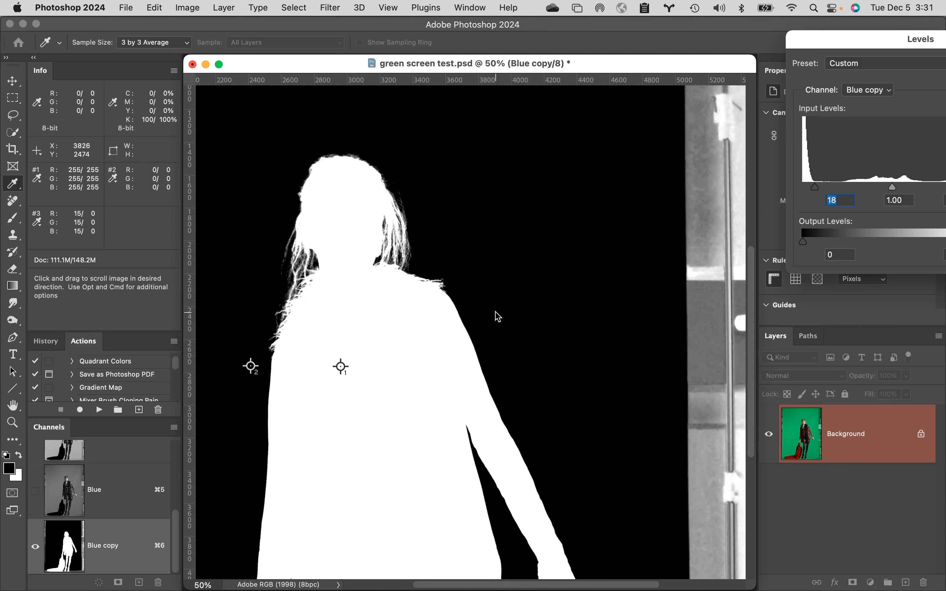
pyautogui.keyDown('super'); pyautogui.click(397, 264); pyautogui.keyUp('super')
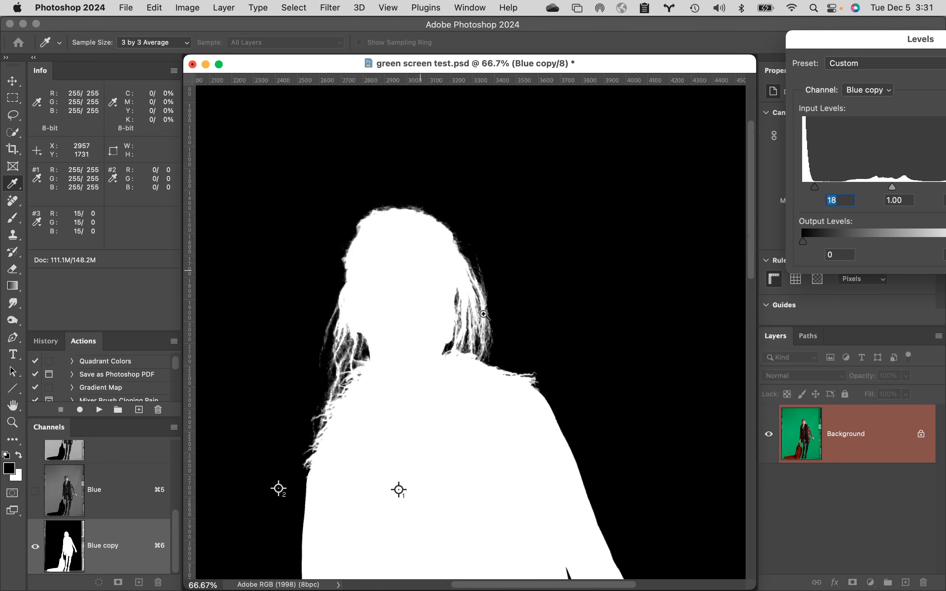
pyautogui.click(498, 320)
pyautogui.click(585, 434)
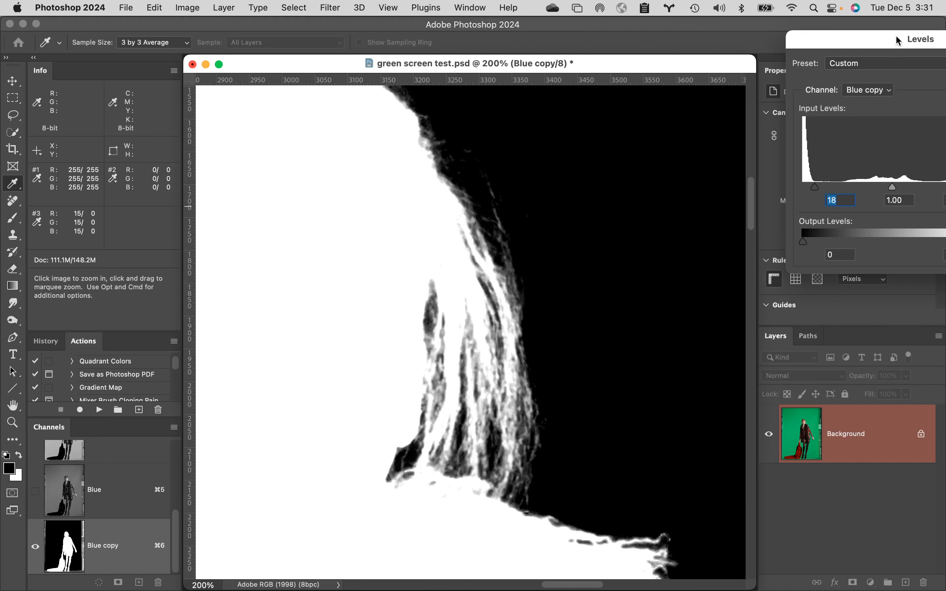
# Step: Compare the fine hair strands with the Levels preview on and off, and cancel the adjustment
pyautogui.moveTo(898, 41); pyautogui.dragTo(717, 35)
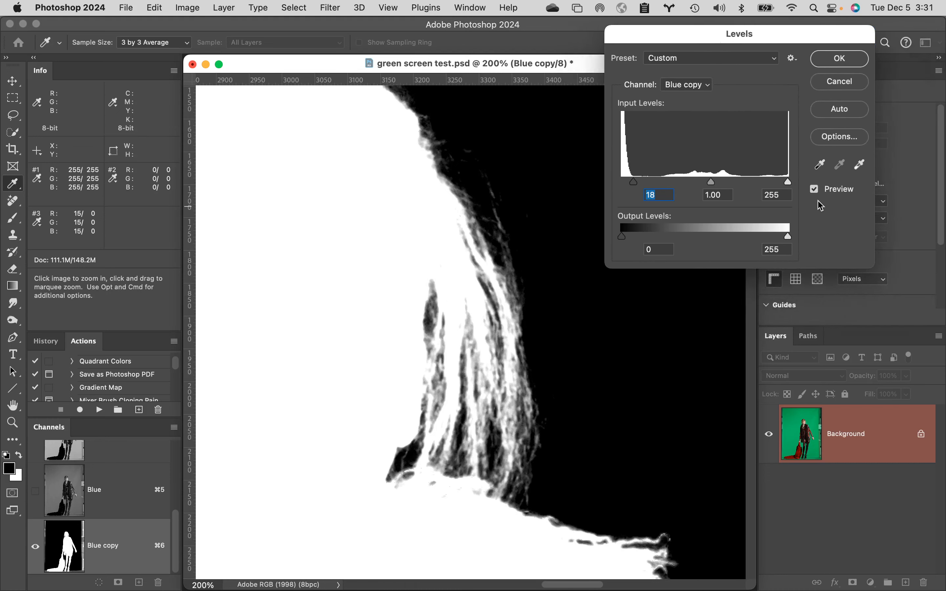
pyautogui.click(816, 191)
pyautogui.click(816, 191)
pyautogui.click(816, 190)
pyautogui.click(816, 191)
pyautogui.click(816, 190)
pyautogui.click(816, 191)
pyautogui.click(816, 190)
pyautogui.click(816, 190)
pyautogui.click(816, 190)
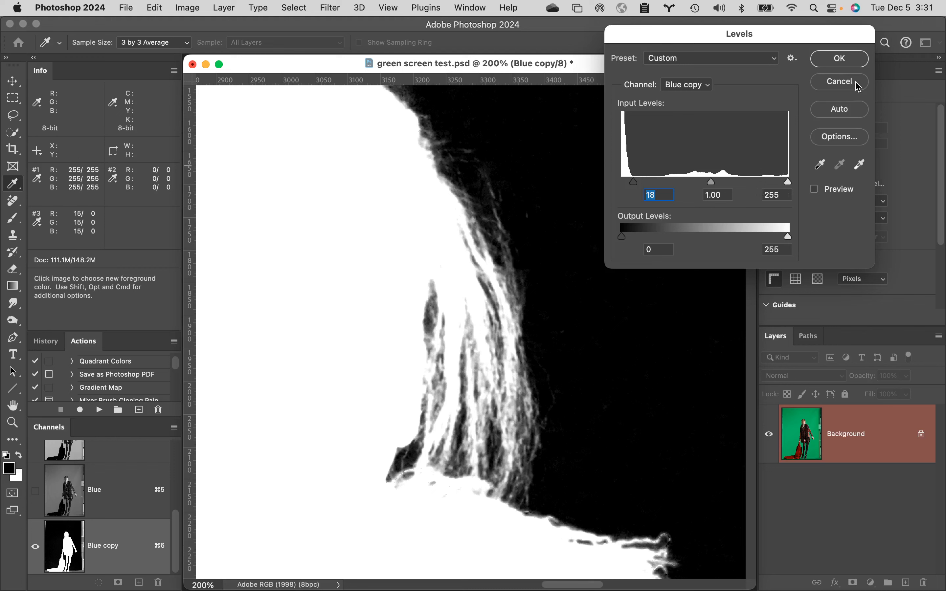
pyautogui.click(841, 82)
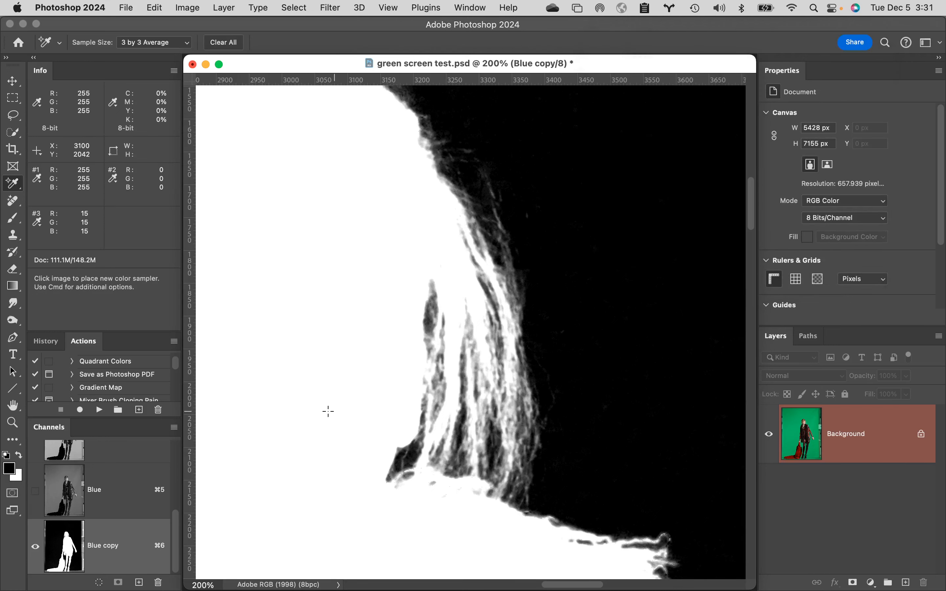
# Step: Examine the background noise beside the coat and the hair edges around both sides and the crown at about 254%
pyautogui.click(306, 410)
pyautogui.click(344, 501)
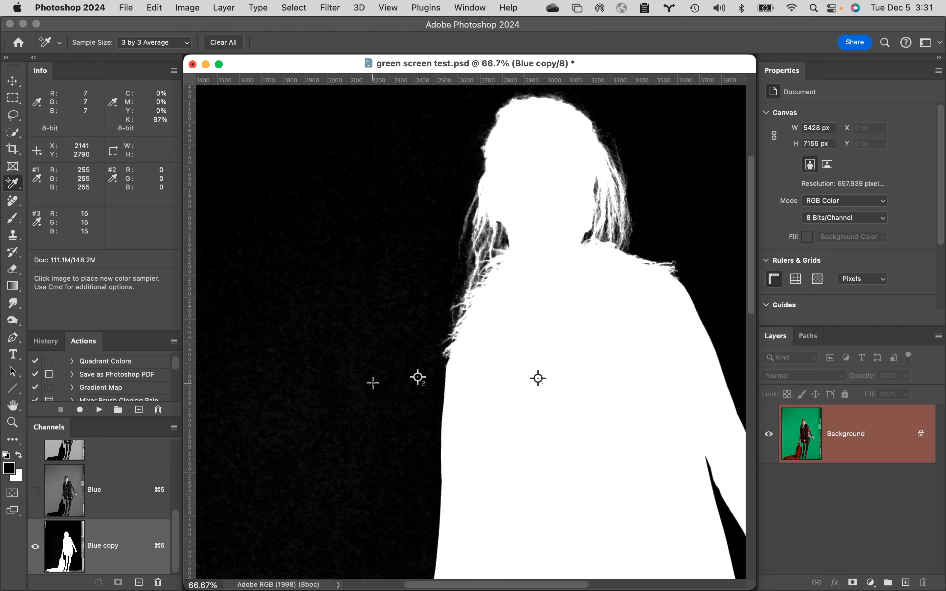
pyautogui.click(380, 444)
pyautogui.click(436, 396)
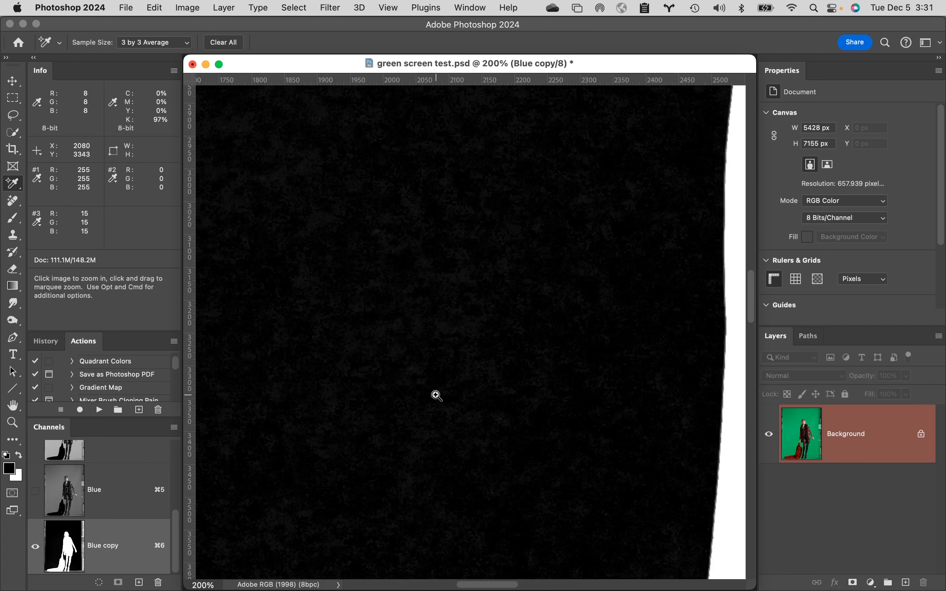
pyautogui.scroll(2, 541, 260)
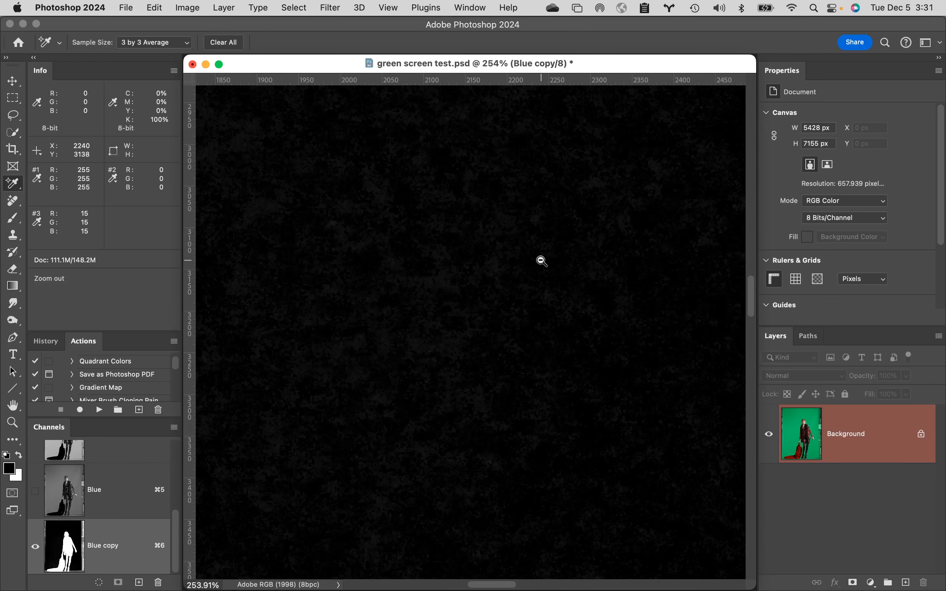
pyautogui.moveTo(537, 260); pyautogui.dragTo(410, 468)
pyautogui.scroll(15, 410, 469)
pyautogui.hscroll(4, 411, 469)
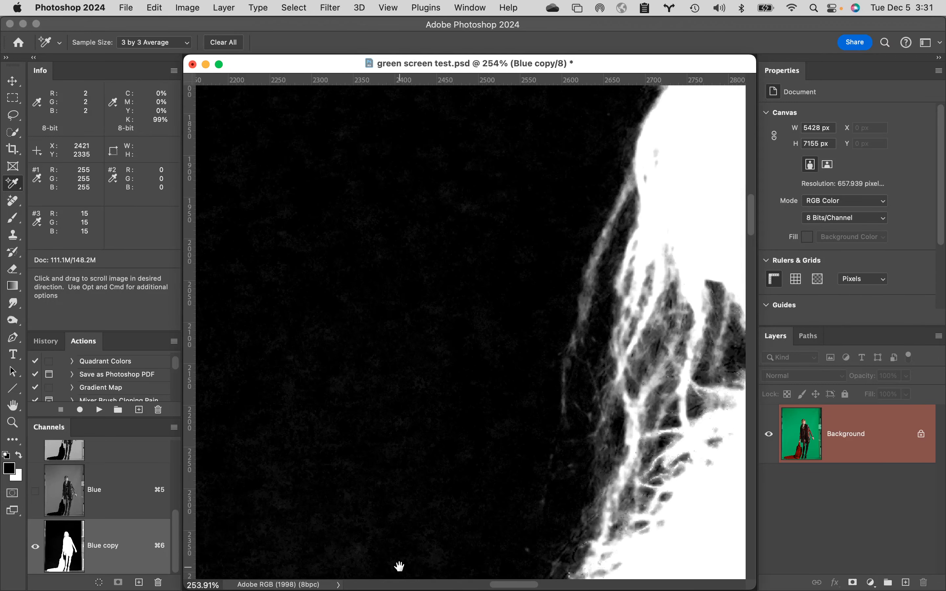
pyautogui.scroll(9, 411, 494)
pyautogui.hscroll(7, 411, 495)
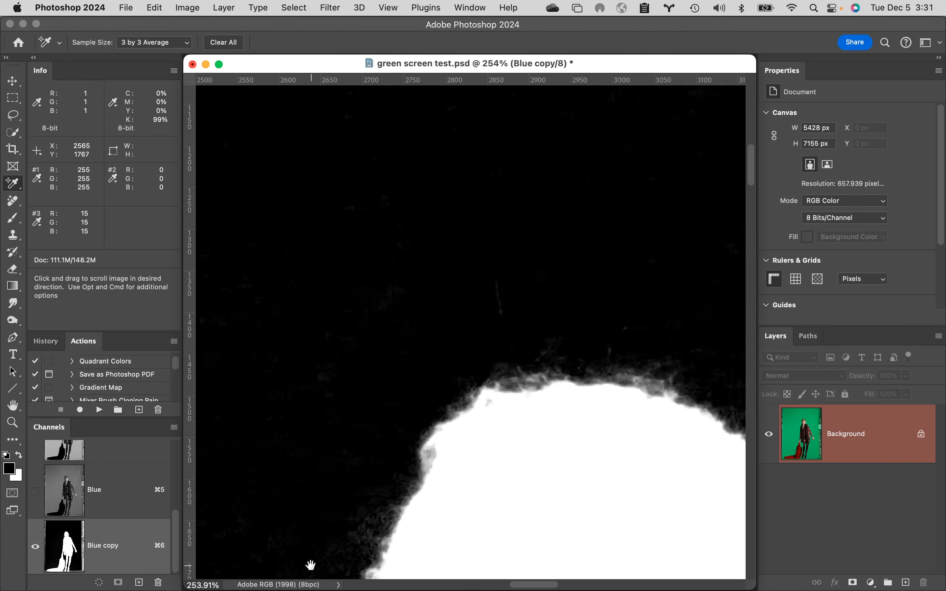
pyautogui.scroll(-10, 619, 367)
pyautogui.hscroll(12, 620, 367)
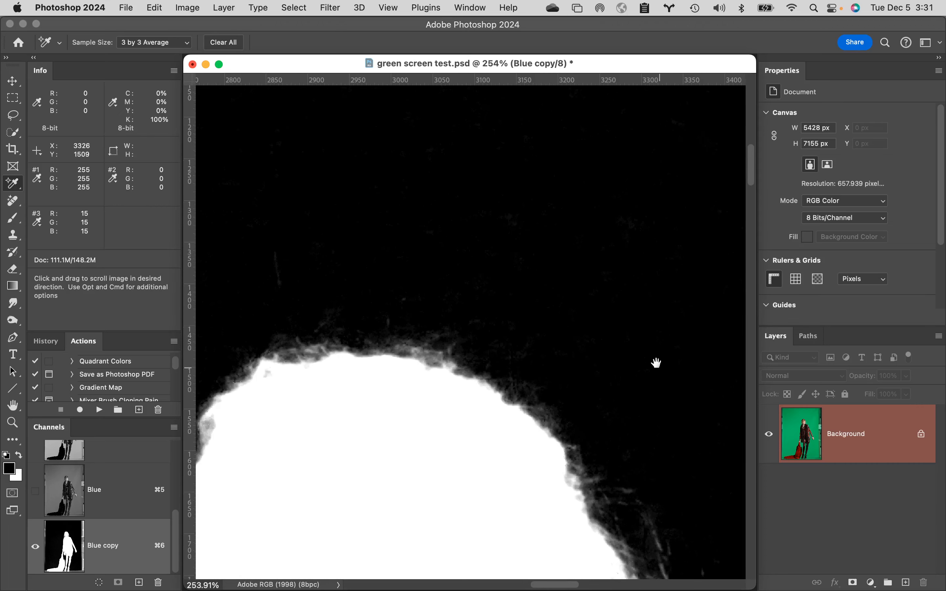
pyautogui.scroll(-3, 573, 181)
pyautogui.hscroll(2, 574, 182)
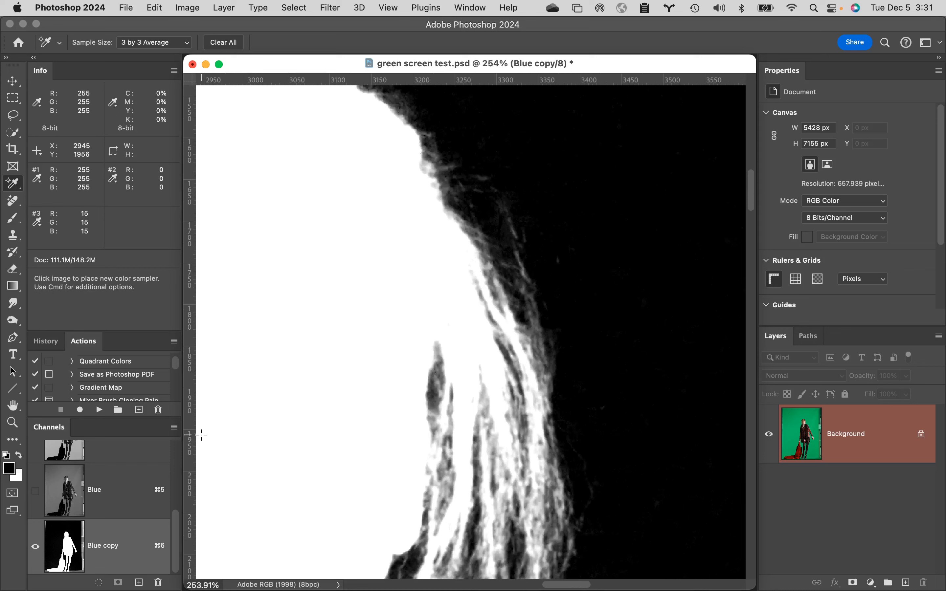
# Step: Save a history snapshot of the full document named "pre level"
pyautogui.click(46, 341)
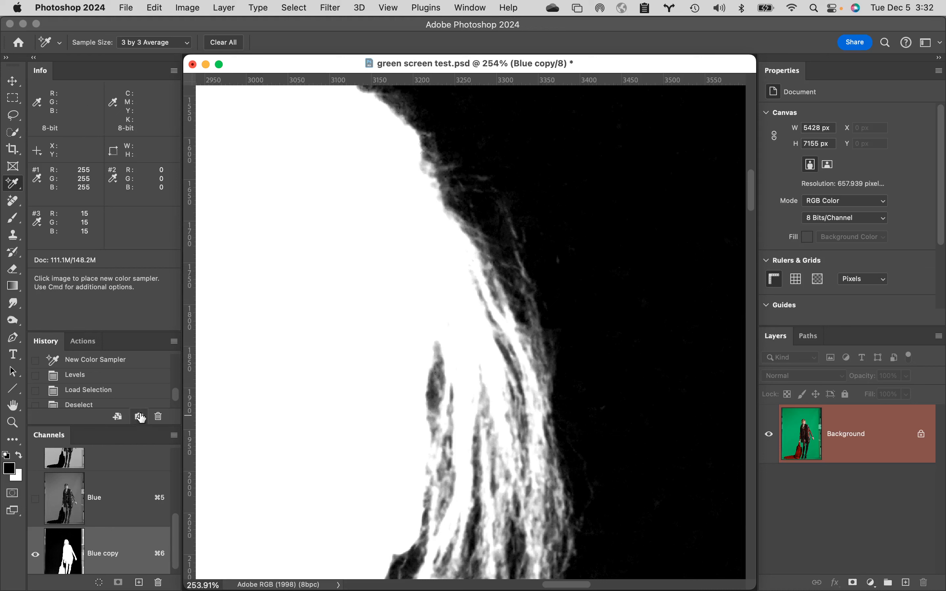
pyautogui.keyDown('alt'); pyautogui.click(139, 417); pyautogui.keyUp('alt')
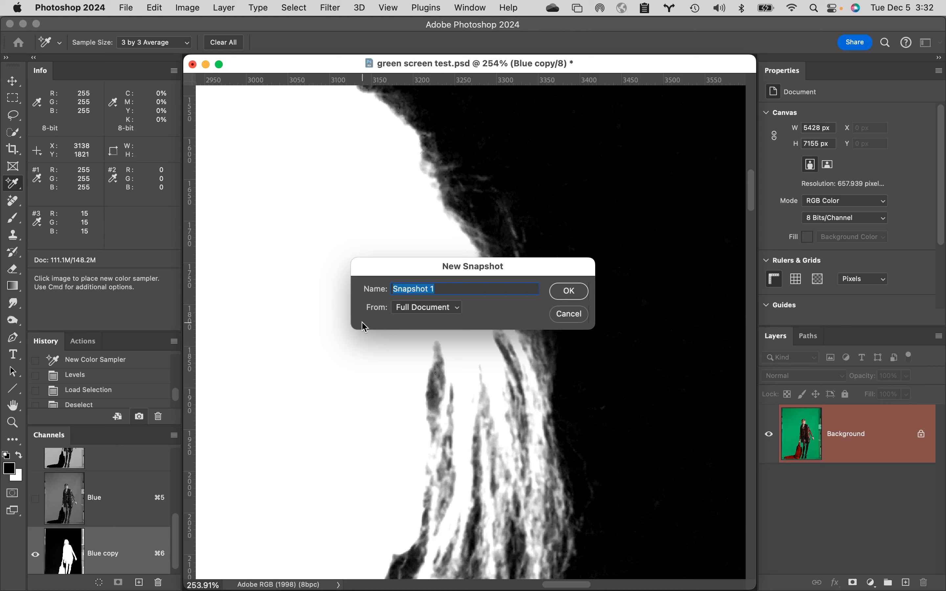
pyautogui.write('pre level')
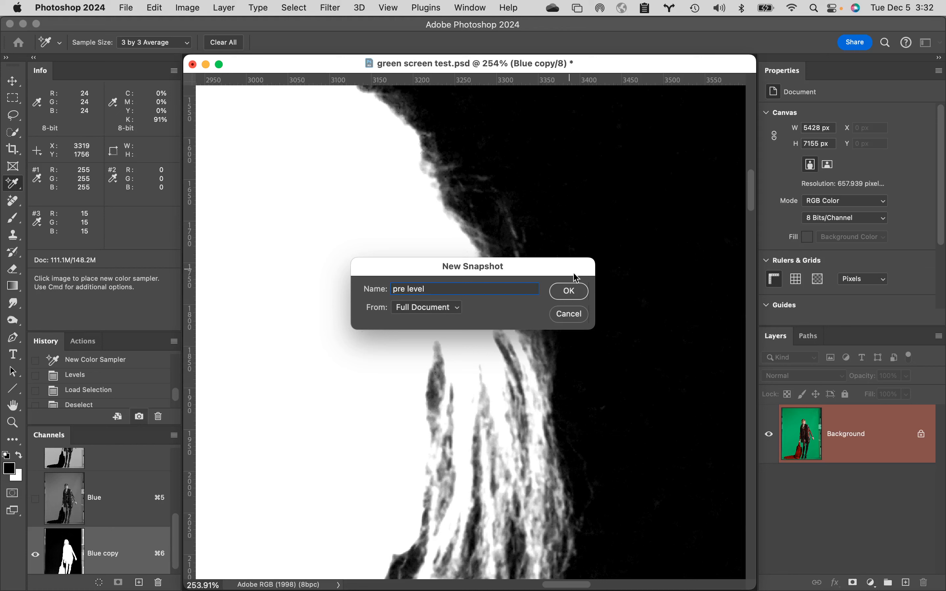
pyautogui.click(572, 291)
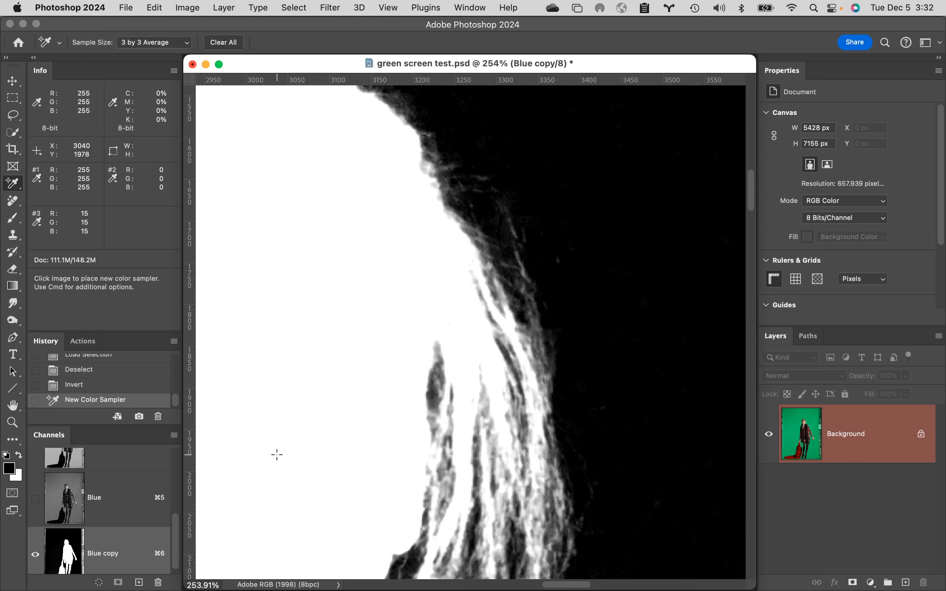
# Step: Apply Levels to the Blue copy channel with the black input level at 18, checking the hair edges before accepting
pyautogui.press('space')
pyautogui.moveTo(292, 432); pyautogui.dragTo(627, 381)
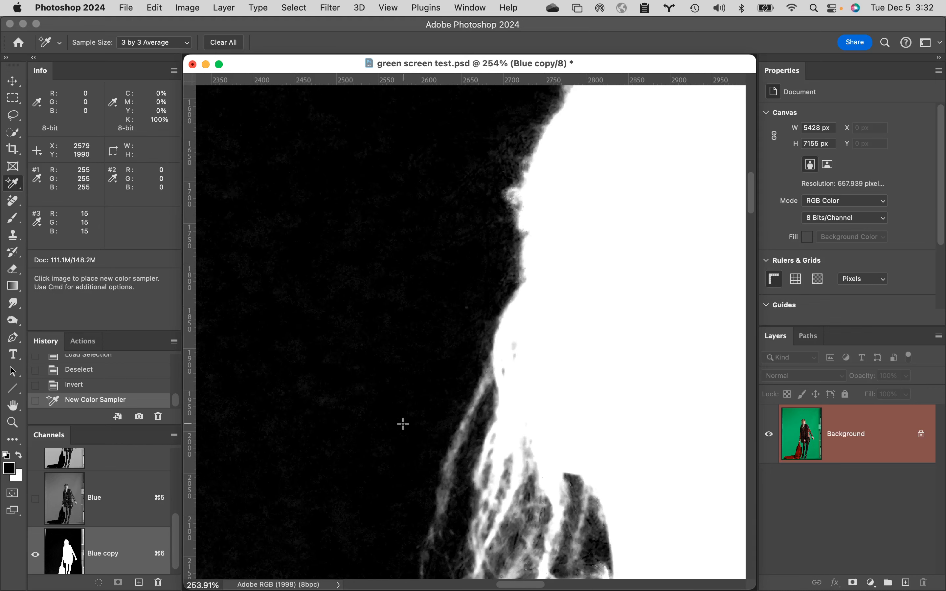
pyautogui.press('super+l')
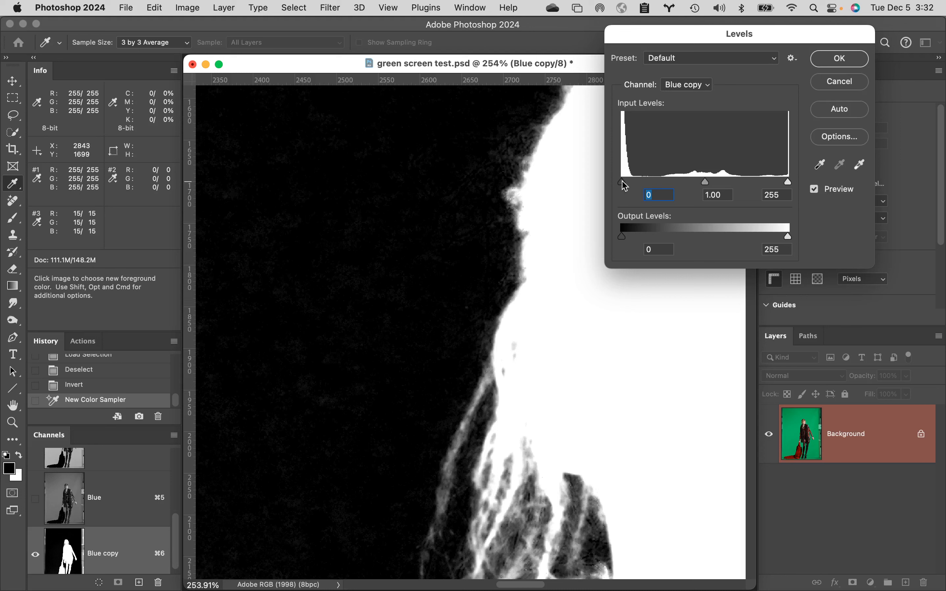
pyautogui.moveTo(623, 181); pyautogui.dragTo(630, 181)
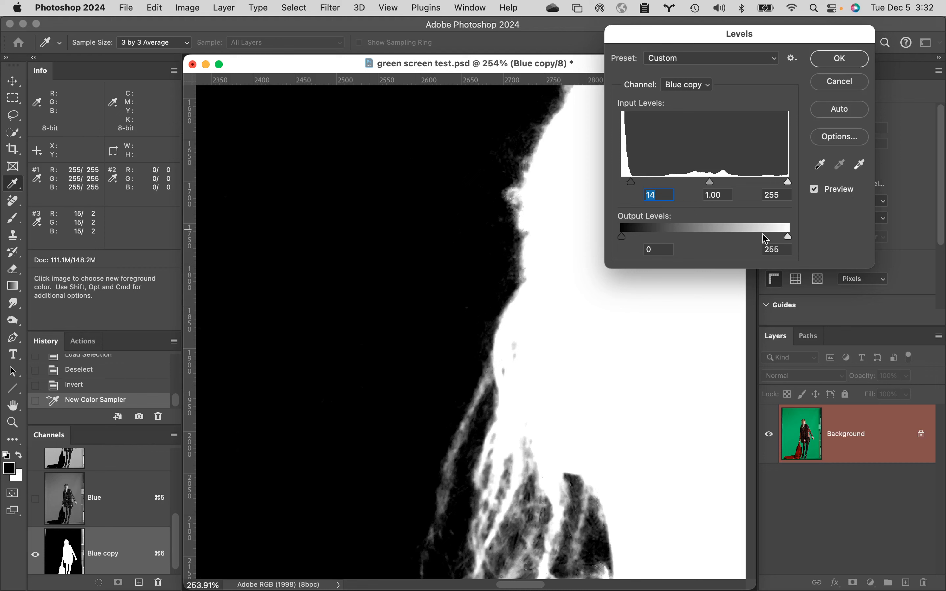
pyautogui.press('Up')
pyautogui.press('Up')
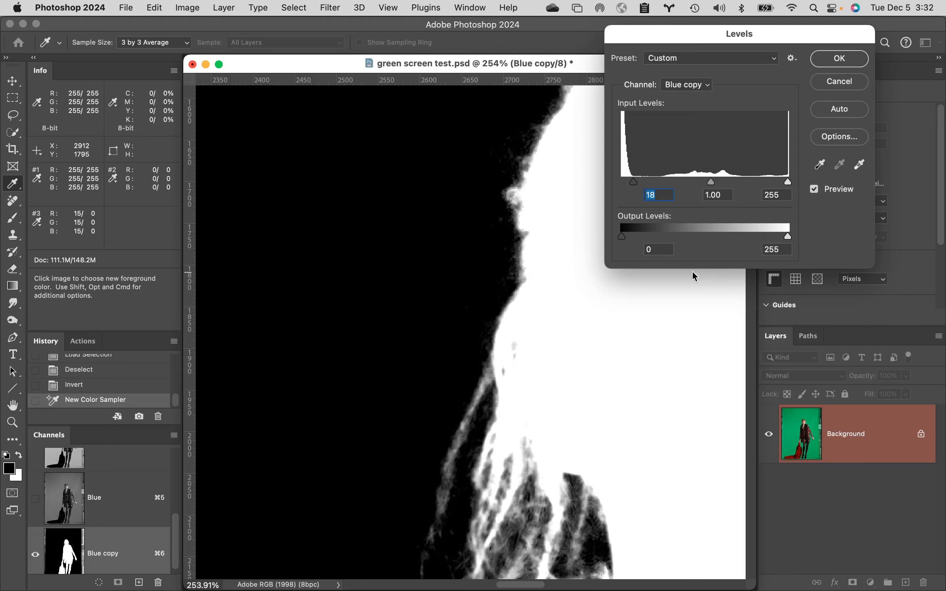
pyautogui.moveTo(691, 271); pyautogui.dragTo(363, 327)
pyautogui.moveTo(445, 312); pyautogui.dragTo(261, 363)
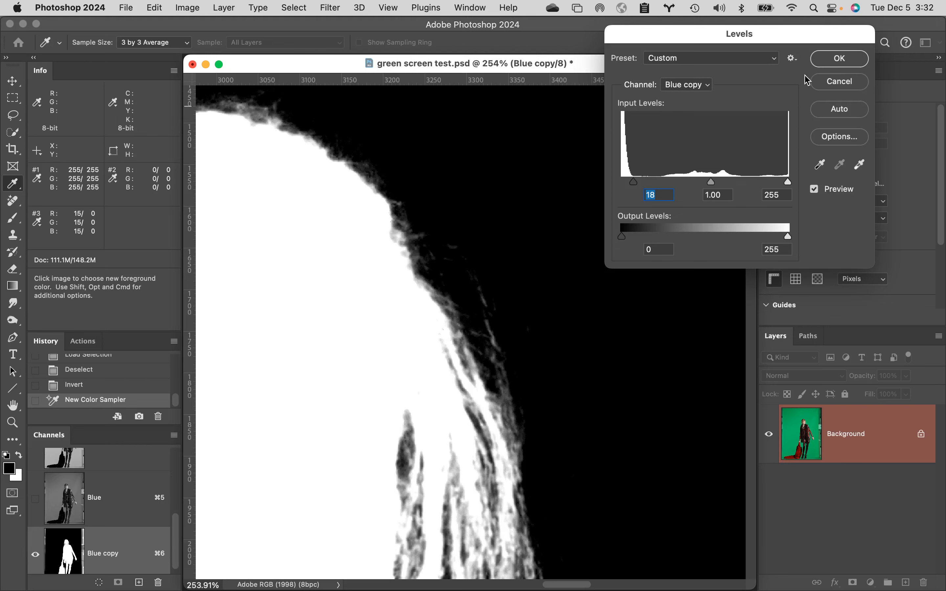
pyautogui.click(841, 62)
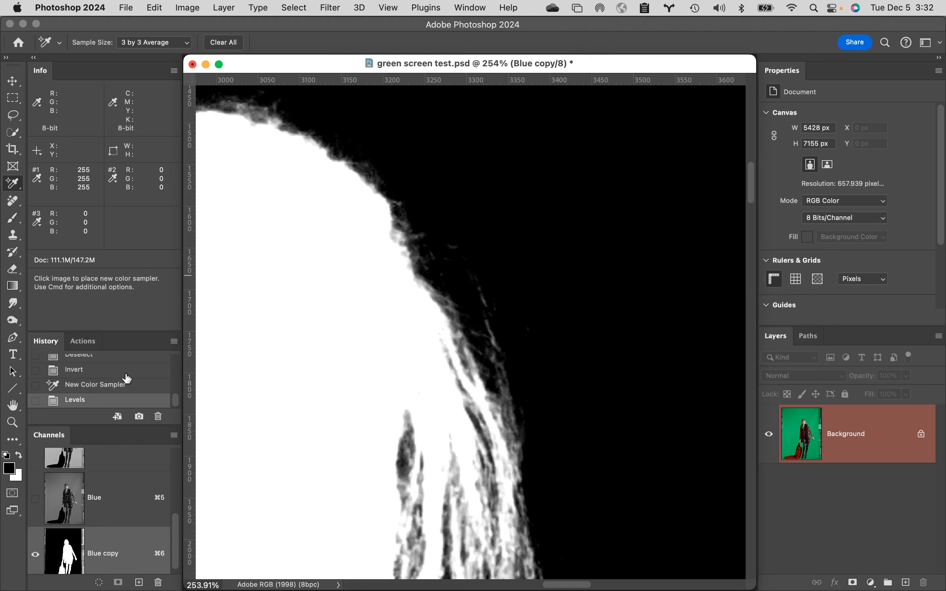
# Step: Set up the History Brush to paint from the pre level snapshot with a softer edge and Normal blending mode
pyautogui.moveTo(178, 404); pyautogui.dragTo(182, 365)
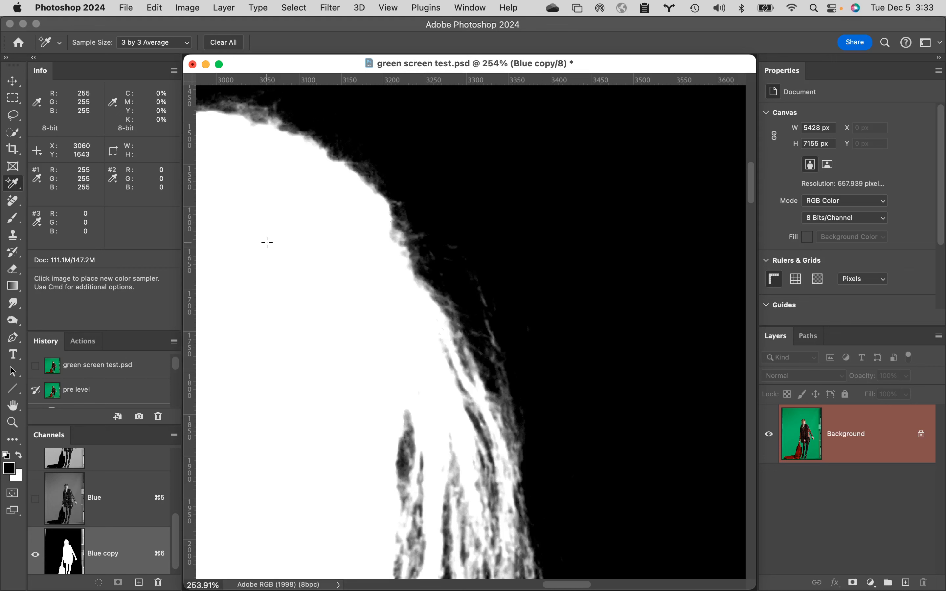
pyautogui.click(16, 255)
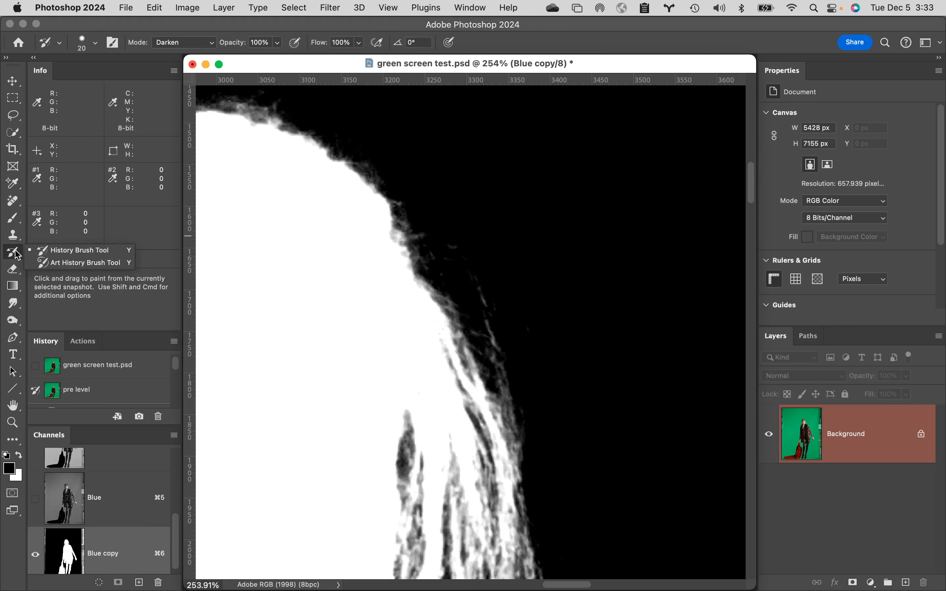
pyautogui.click(49, 251)
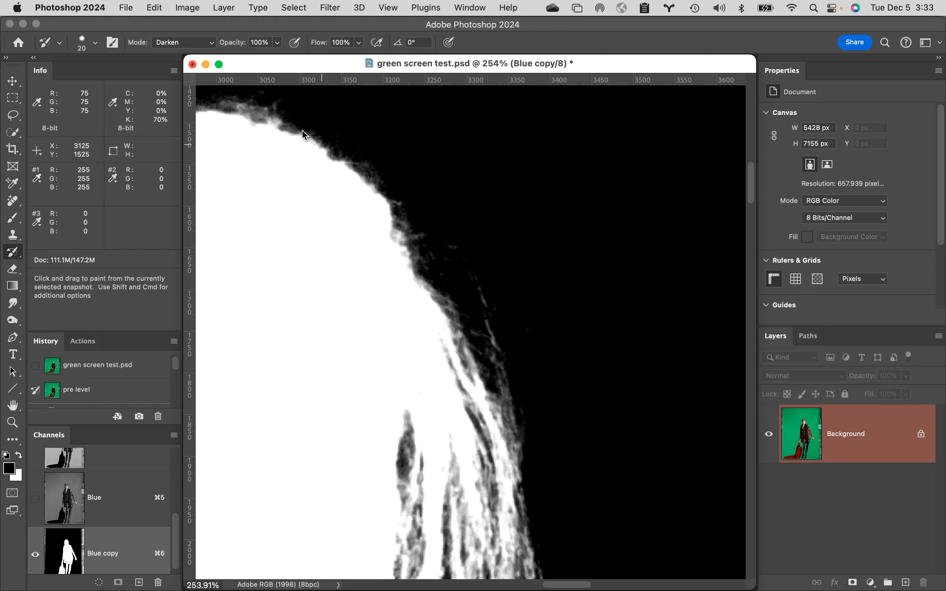
pyautogui.click(96, 43)
pyautogui.moveTo(116, 117); pyautogui.dragTo(75, 115)
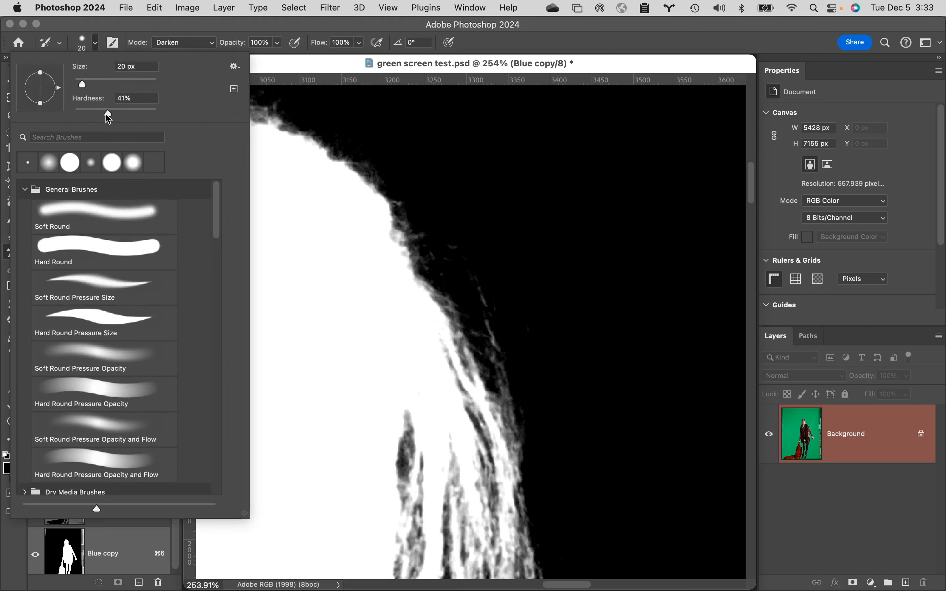
pyautogui.click(219, 25)
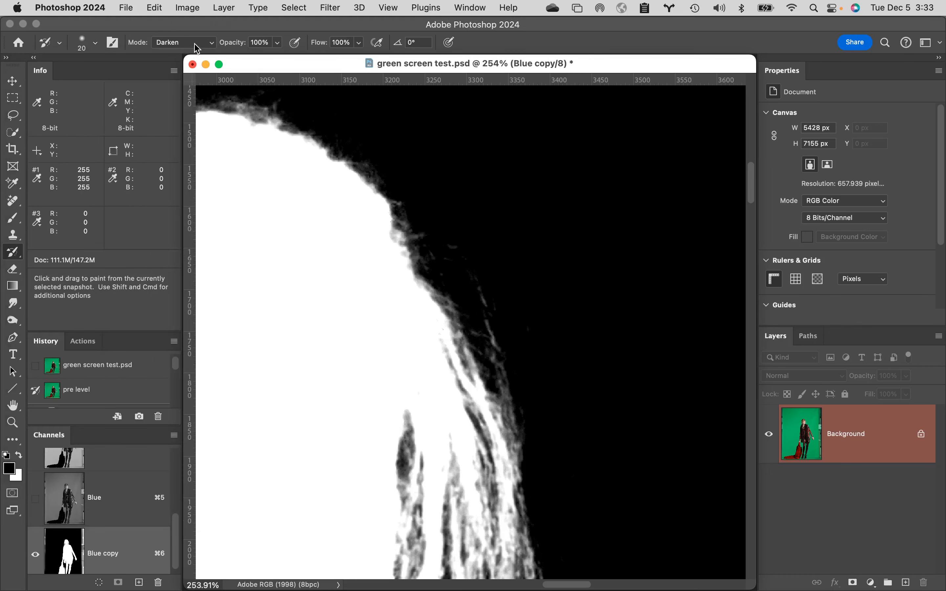
pyautogui.click(198, 48)
pyautogui.click(192, 13)
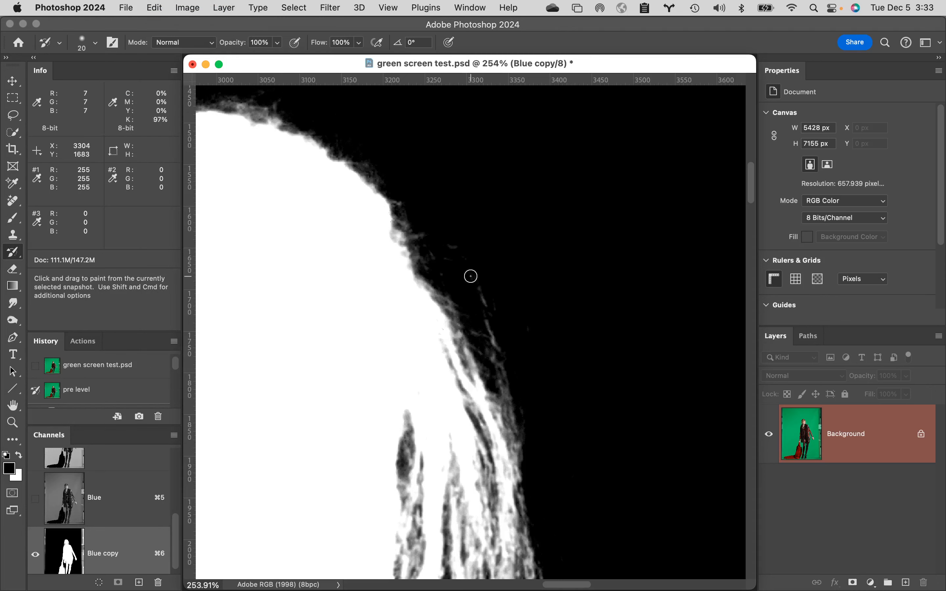
# Step: Enlarge the History Brush to 70 px and restore the fine hair strands from the right side of the head down to the shoulder
pyautogui.press(']')
pyautogui.press(']')
pyautogui.press(']')
pyautogui.press(']')
pyautogui.press(']')
pyautogui.moveTo(498, 248)
pyautogui.mouseDown()
pyautogui.moveTo(441, 250)
pyautogui.moveTo(489, 316)
pyautogui.moveTo(501, 390)
pyautogui.moveTo(467, 274)
pyautogui.moveTo(439, 235)
pyautogui.moveTo(505, 369)
pyautogui.moveTo(533, 503)
pyautogui.moveTo(461, 278)
pyautogui.moveTo(439, 228)
pyautogui.moveTo(419, 225)
pyautogui.moveTo(524, 431)
pyautogui.moveTo(554, 410)
pyautogui.mouseUp()
pyautogui.scroll(-10, 491, 217)
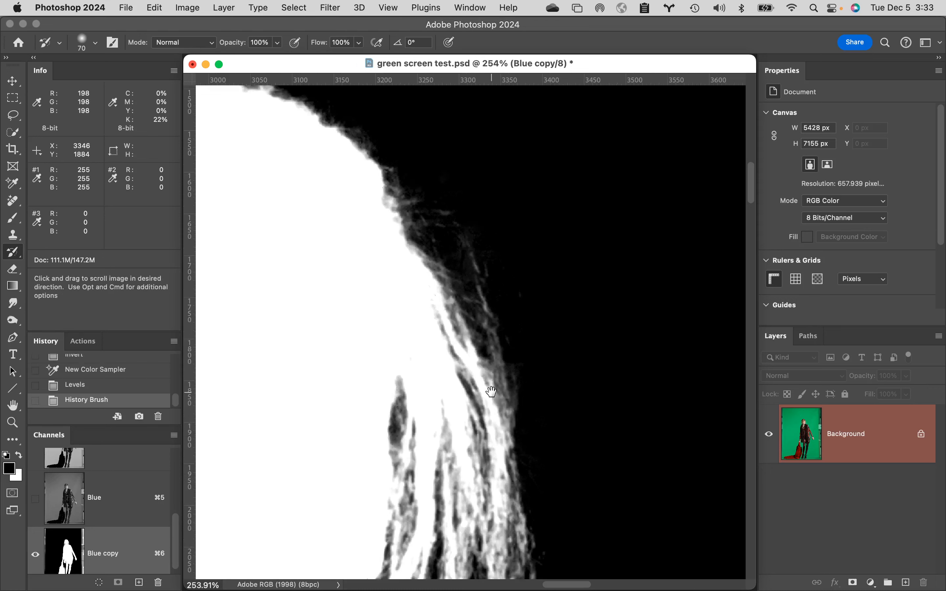
pyautogui.moveTo(491, 217)
pyautogui.mouseDown()
pyautogui.moveTo(478, 294)
pyautogui.moveTo(479, 268)
pyautogui.moveTo(479, 437)
pyautogui.moveTo(481, 382)
pyautogui.mouseUp()
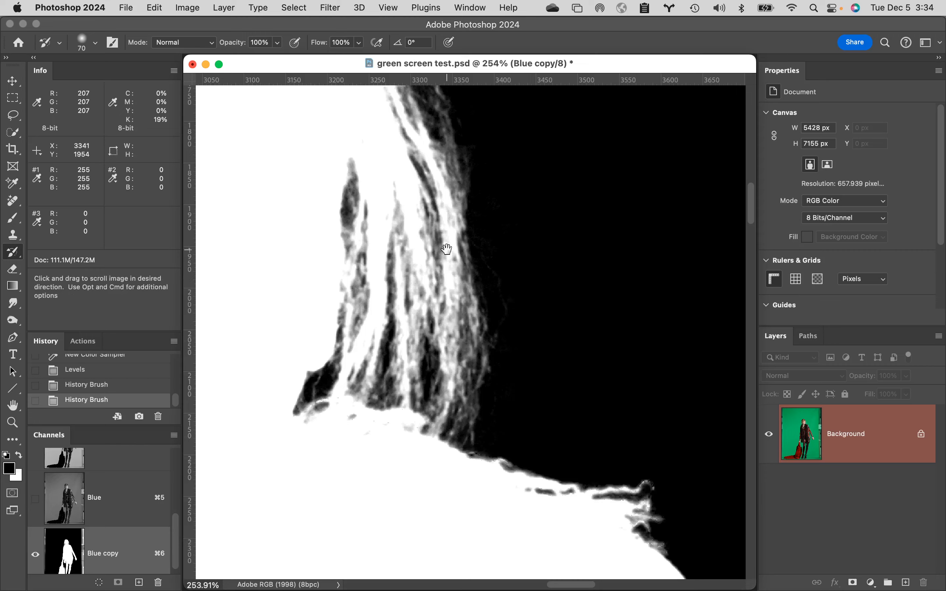
# Step: Restore the wispy hair edge over the crown of the head with the History Brush
pyautogui.scroll(10, 483, 328)
pyautogui.hscroll(-4, 484, 327)
pyautogui.moveTo(480, 265)
pyautogui.mouseDown()
pyautogui.moveTo(524, 319)
pyautogui.moveTo(372, 249)
pyautogui.moveTo(380, 228)
pyautogui.moveTo(322, 217)
pyautogui.moveTo(339, 235)
pyautogui.mouseUp()
pyautogui.moveTo(365, 309); pyautogui.dragTo(532, 317)
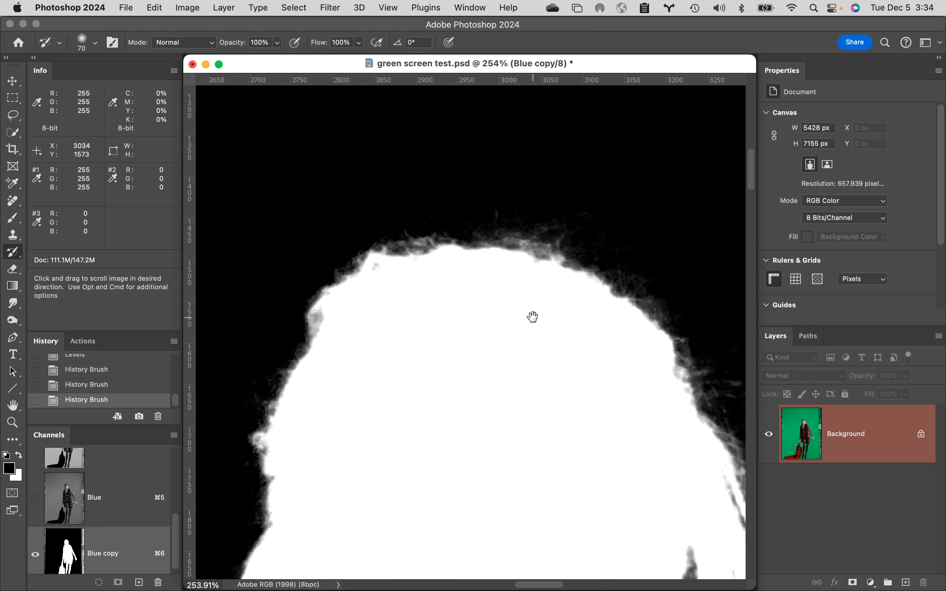
pyautogui.moveTo(449, 235)
pyautogui.mouseDown()
pyautogui.moveTo(401, 232)
pyautogui.moveTo(358, 274)
pyautogui.mouseUp()
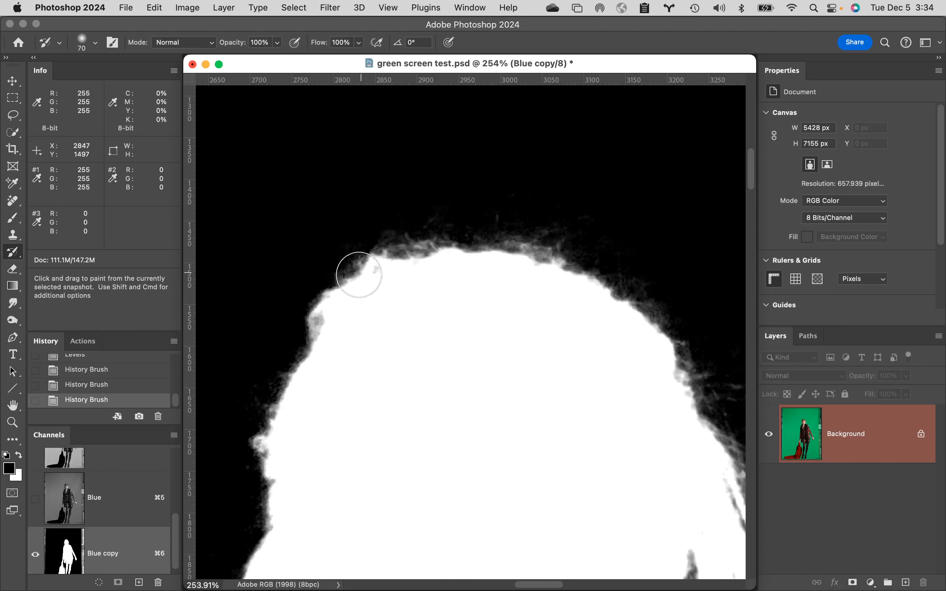
# Step: Restore the faint hair edge down the left side of the head with the History Brush
pyautogui.moveTo(385, 343)
pyautogui.mouseDown()
pyautogui.moveTo(473, 247)
pyautogui.moveTo(516, 252)
pyautogui.moveTo(524, 299)
pyautogui.mouseUp()
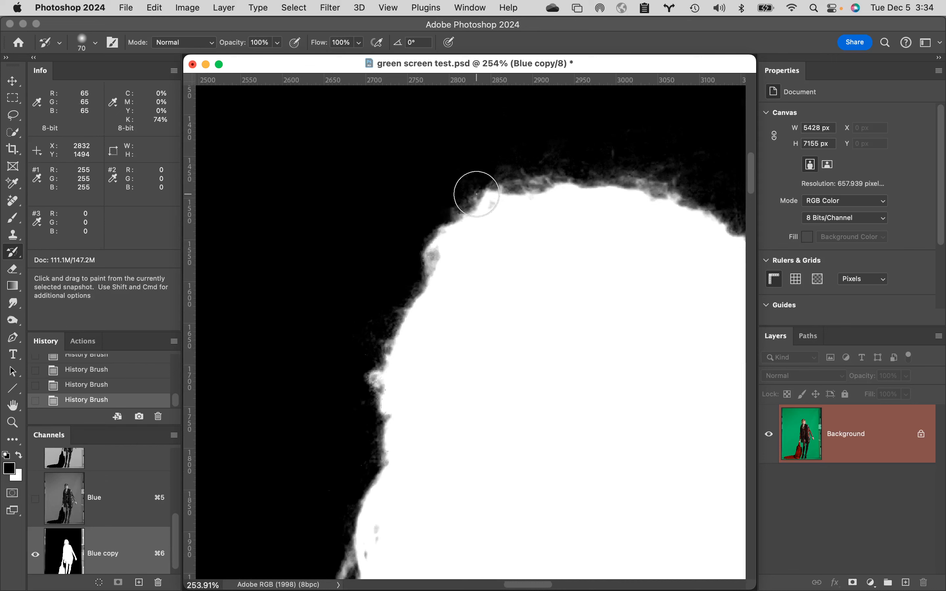
pyautogui.moveTo(452, 212)
pyautogui.mouseDown()
pyautogui.moveTo(385, 359)
pyautogui.moveTo(372, 417)
pyautogui.moveTo(412, 306)
pyautogui.moveTo(388, 350)
pyautogui.moveTo(378, 412)
pyautogui.moveTo(421, 271)
pyautogui.moveTo(375, 388)
pyautogui.moveTo(404, 281)
pyautogui.moveTo(356, 395)
pyautogui.moveTo(381, 309)
pyautogui.moveTo(406, 289)
pyautogui.moveTo(417, 306)
pyautogui.moveTo(399, 418)
pyautogui.moveTo(467, 284)
pyautogui.moveTo(457, 235)
pyautogui.moveTo(468, 194)
pyautogui.moveTo(425, 370)
pyautogui.moveTo(343, 379)
pyautogui.mouseUp()
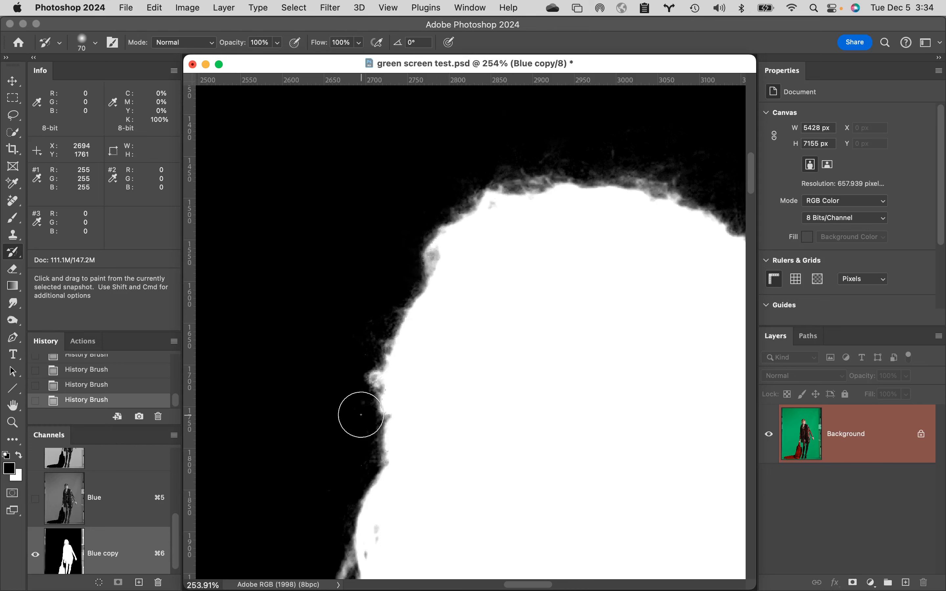
pyautogui.moveTo(361, 414)
pyautogui.mouseDown()
pyautogui.moveTo(364, 394)
pyautogui.moveTo(373, 497)
pyautogui.mouseUp()
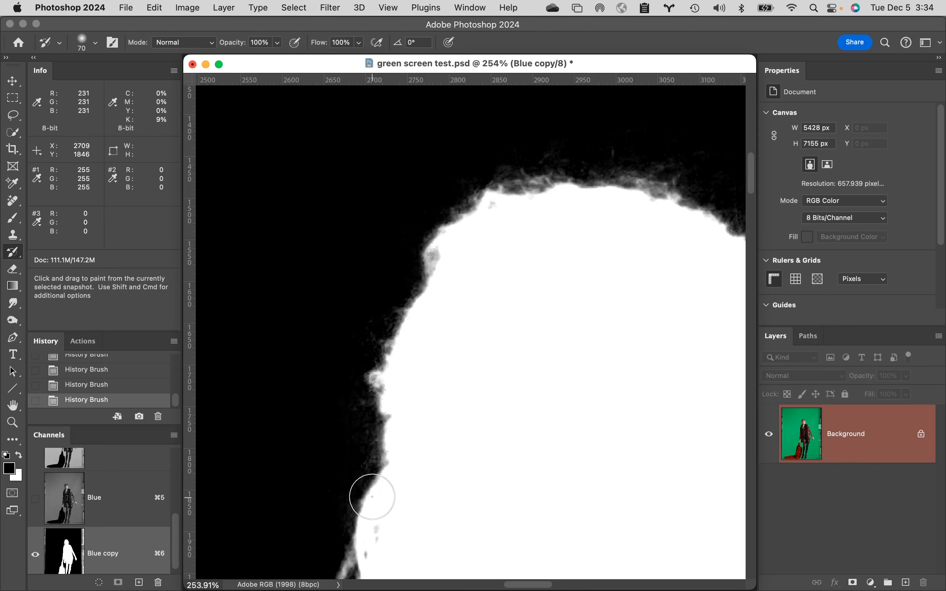
pyautogui.moveTo(417, 442)
pyautogui.mouseDown()
pyautogui.moveTo(435, 410)
pyautogui.moveTo(446, 259)
pyautogui.mouseUp()
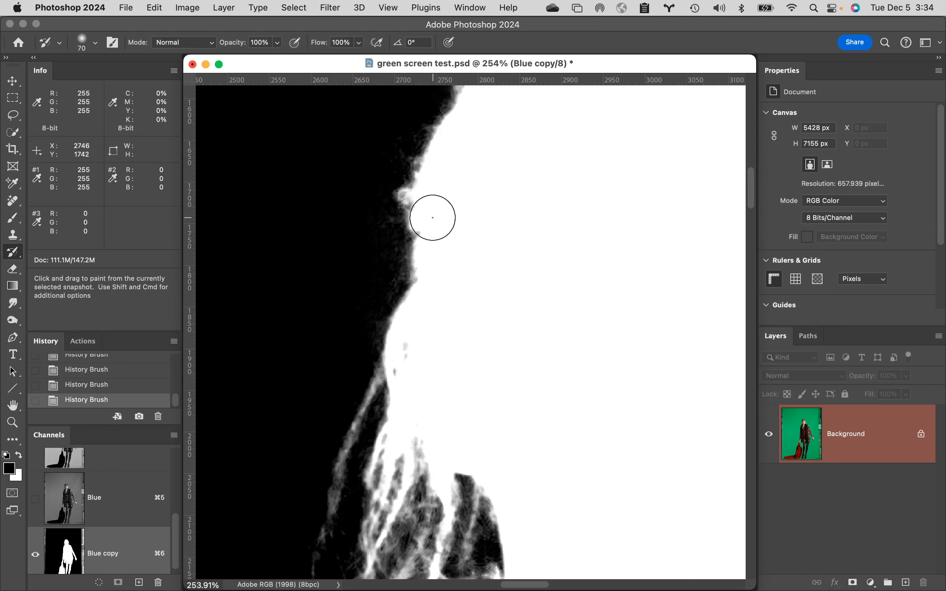
pyautogui.moveTo(425, 226); pyautogui.dragTo(435, 226)
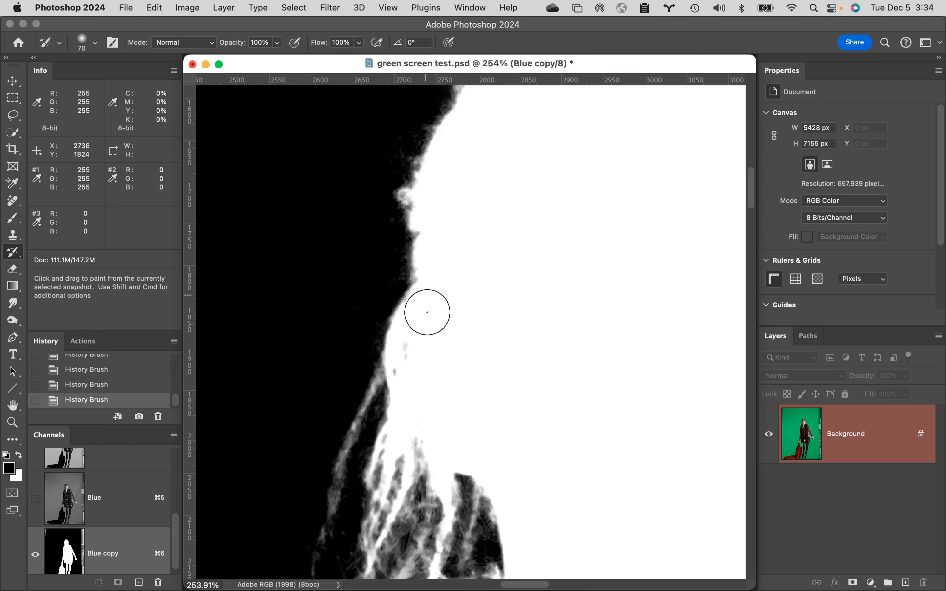
# Step: Restore the loose hair strands beside the neck and along the left shoulder with the History Brush
pyautogui.moveTo(457, 327)
pyautogui.mouseDown()
pyautogui.moveTo(487, 192)
pyautogui.moveTo(509, 158)
pyautogui.mouseUp()
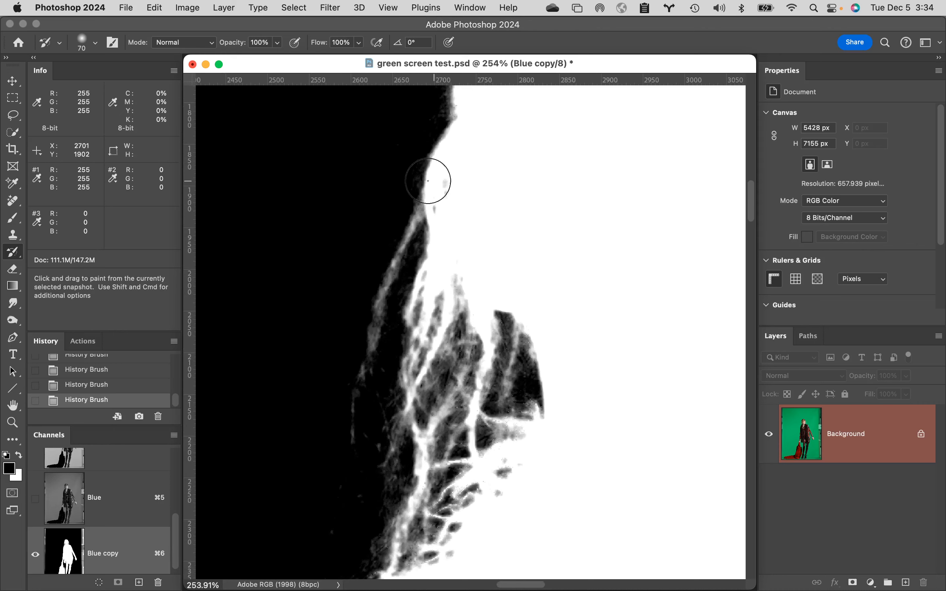
pyautogui.moveTo(380, 306)
pyautogui.mouseDown()
pyautogui.moveTo(365, 351)
pyautogui.moveTo(356, 461)
pyautogui.moveTo(390, 337)
pyautogui.mouseUp()
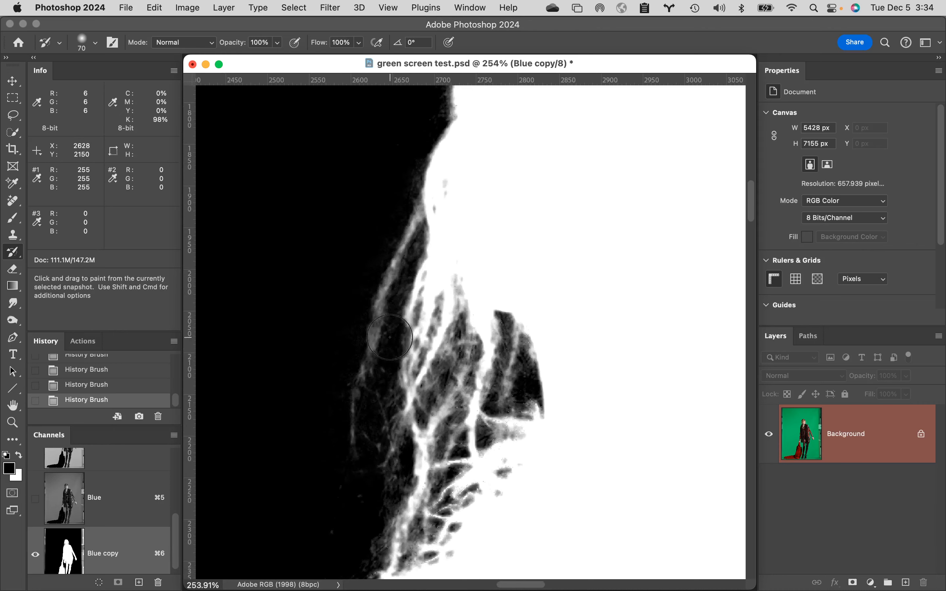
pyautogui.moveTo(388, 409); pyautogui.dragTo(392, 504)
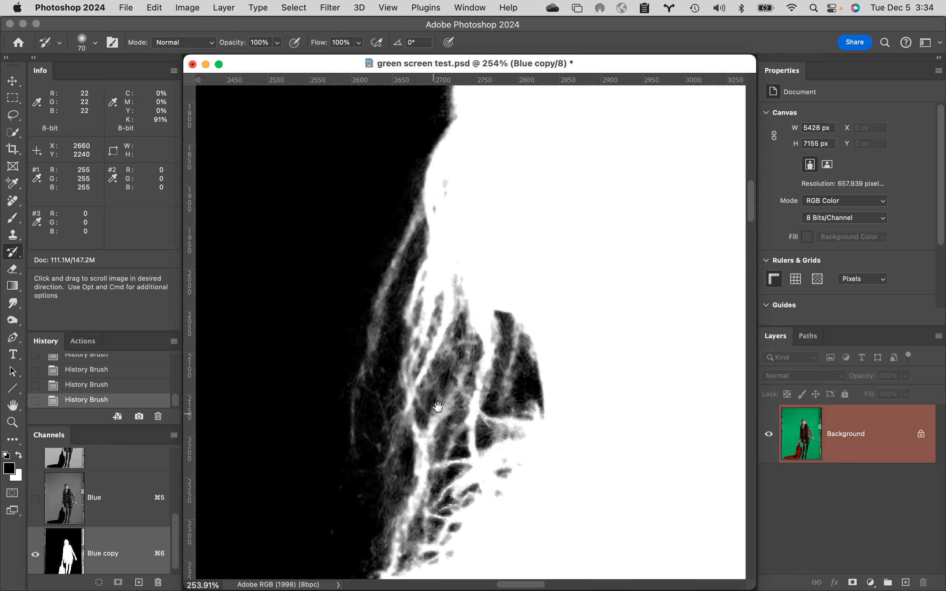
pyautogui.moveTo(397, 467)
pyautogui.mouseDown()
pyautogui.moveTo(505, 293)
pyautogui.moveTo(454, 415)
pyautogui.moveTo(409, 479)
pyautogui.moveTo(399, 540)
pyautogui.mouseUp()
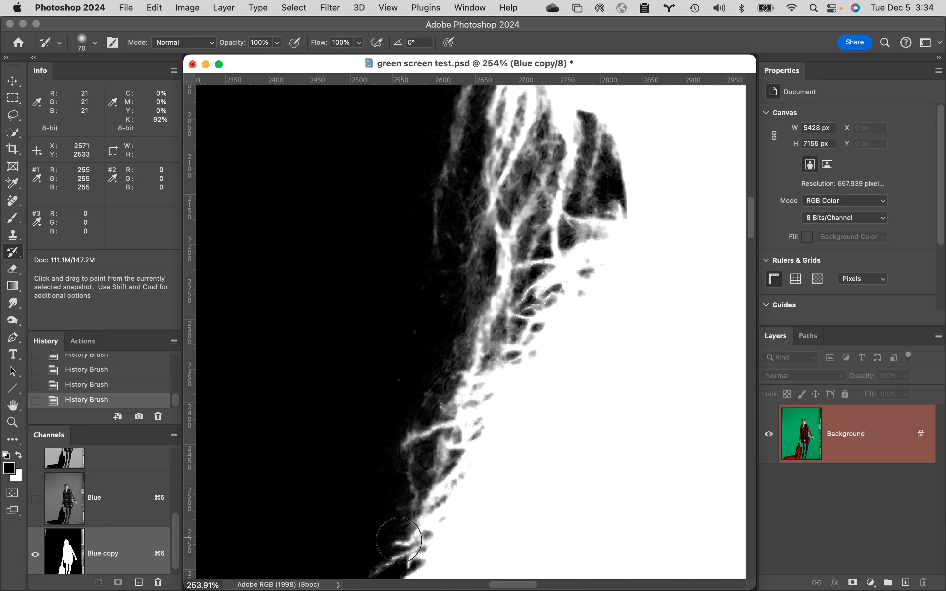
pyautogui.scroll(-5, 337, 517)
pyautogui.hscroll(-1, 337, 517)
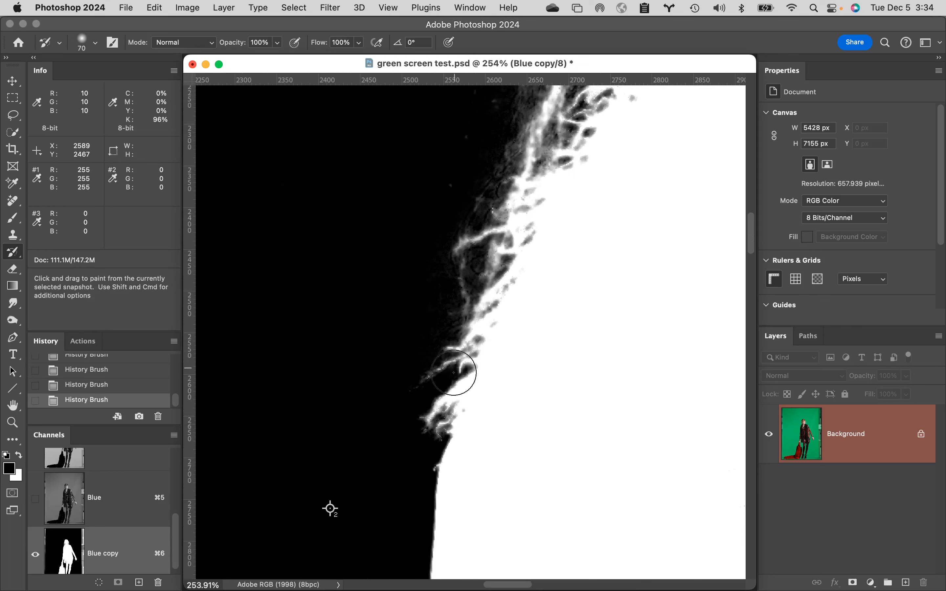
pyautogui.moveTo(454, 373); pyautogui.dragTo(434, 428)
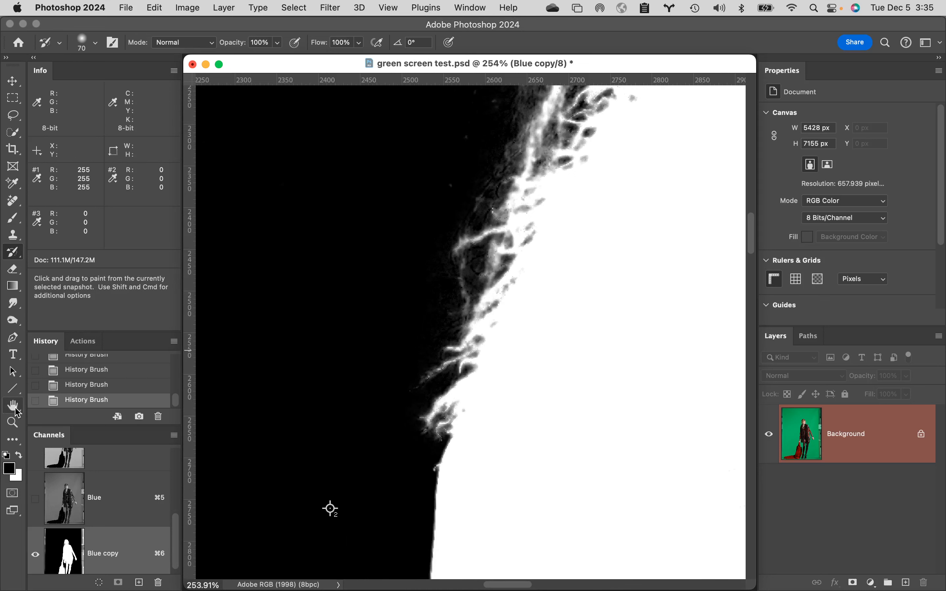
# Step: View the whole mask, and examine the shoes and the grey floor area around them at 100%
pyautogui.doubleClick(16, 408)
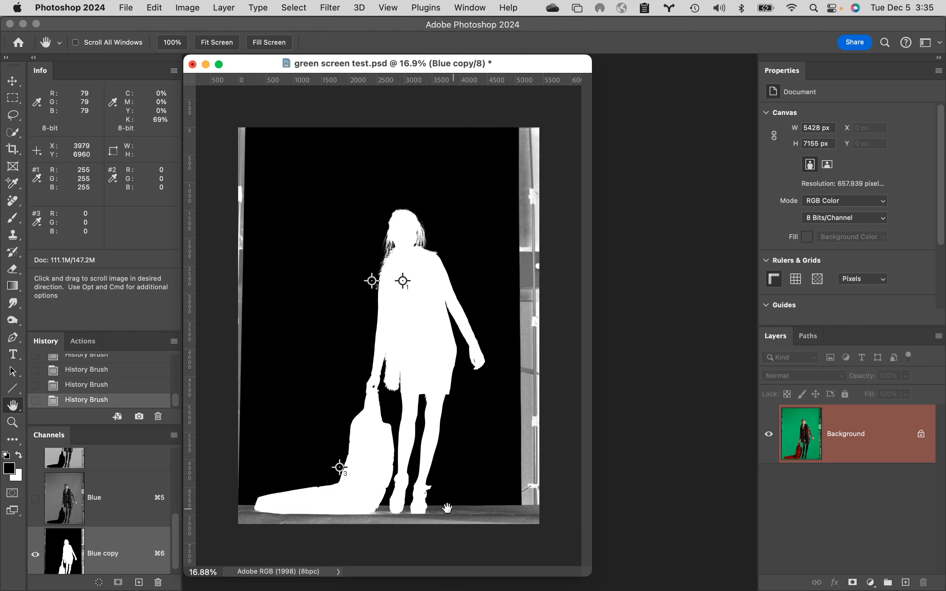
pyautogui.keyDown('super'); pyautogui.click(408, 507); pyautogui.keyUp('super')
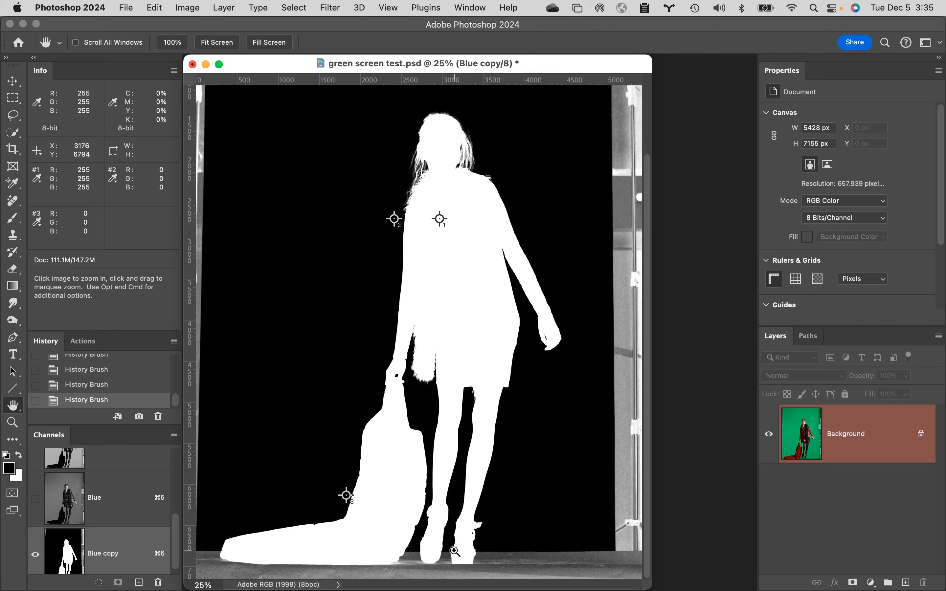
pyautogui.keyDown('super'); pyautogui.click(455, 550); pyautogui.keyUp('super')
pyautogui.keyDown('super'); pyautogui.click(471, 572); pyautogui.keyUp('super')
pyautogui.keyDown('super'); pyautogui.click(530, 539); pyautogui.keyUp('super')
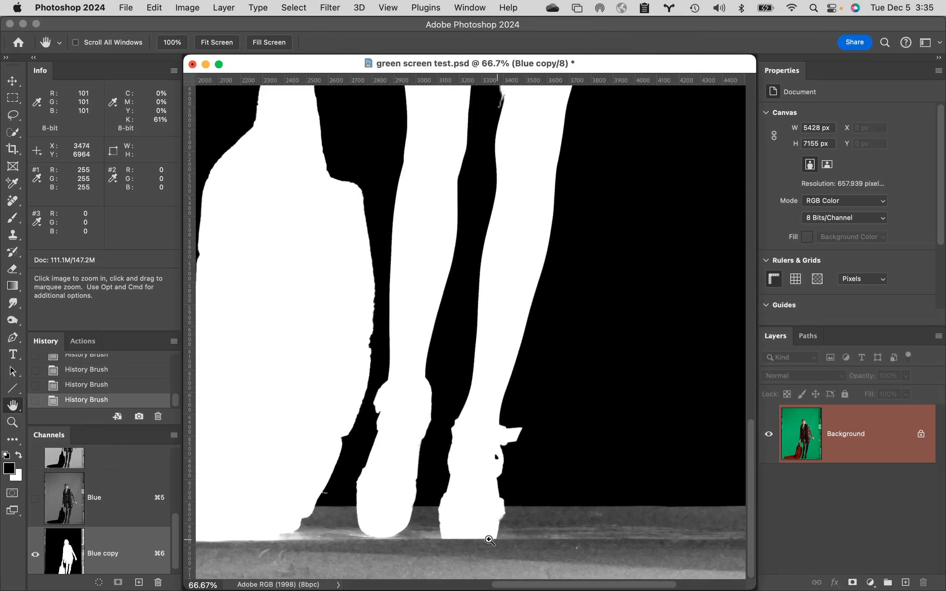
pyautogui.keyDown('super'); pyautogui.click(490, 540); pyautogui.keyUp('super')
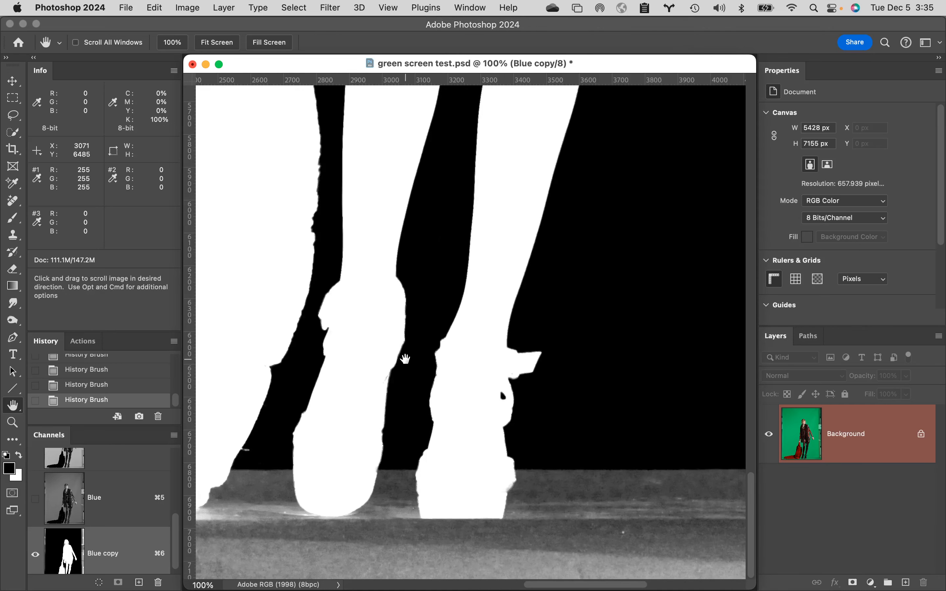
# Step: Set the Brush to Overlay mode at 100 px with 46% hardness for painting in black
pyautogui.press('b')
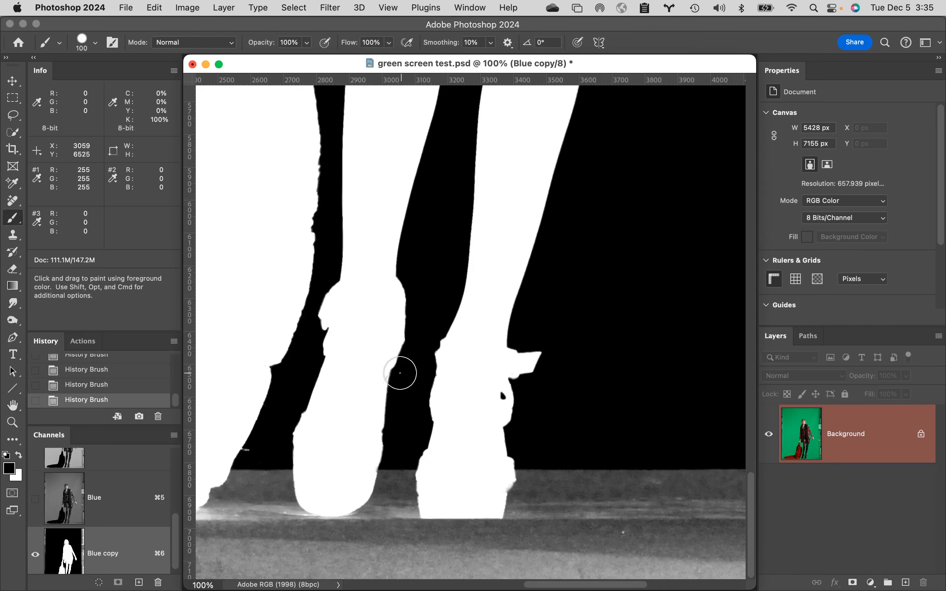
pyautogui.click(222, 44)
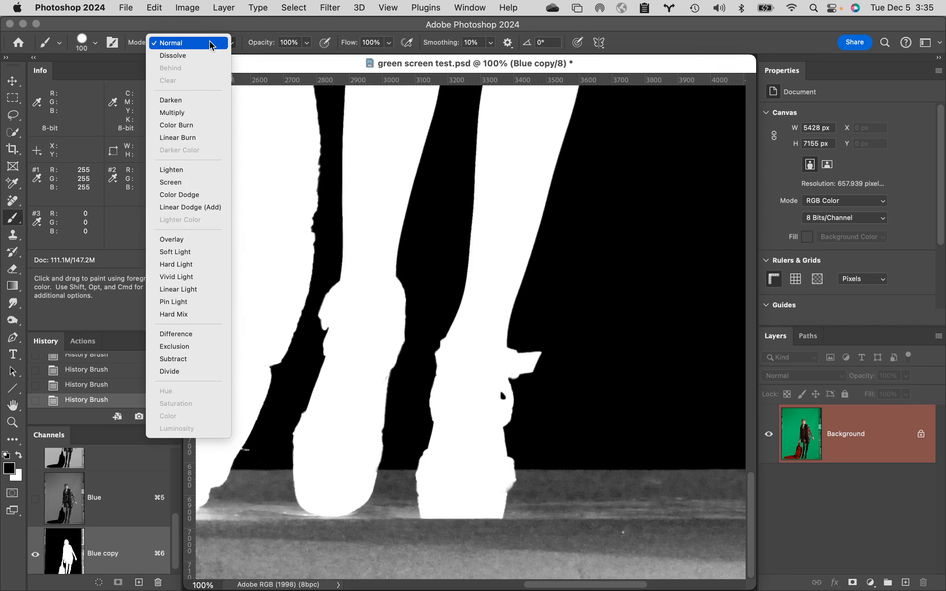
pyautogui.click(216, 240)
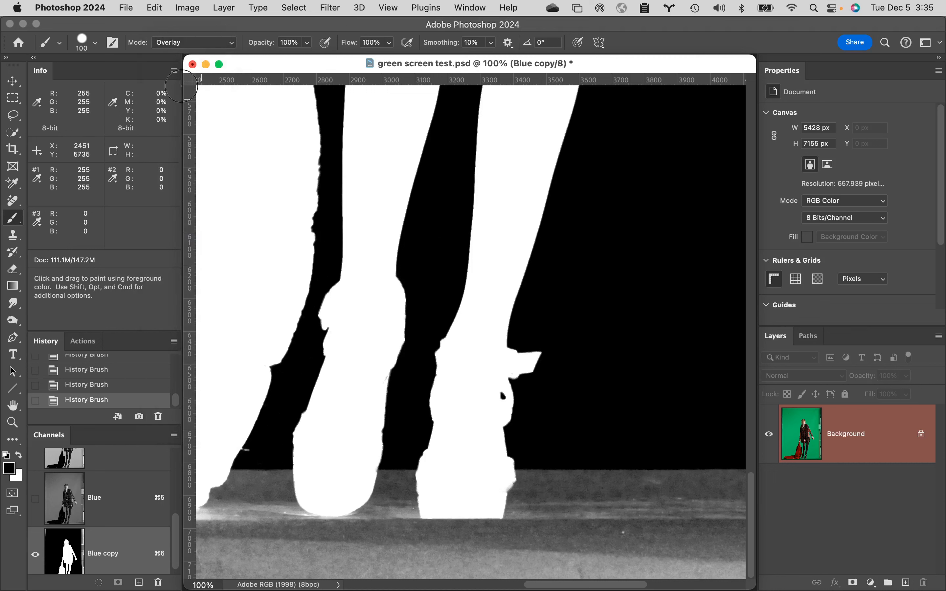
pyautogui.click(96, 43)
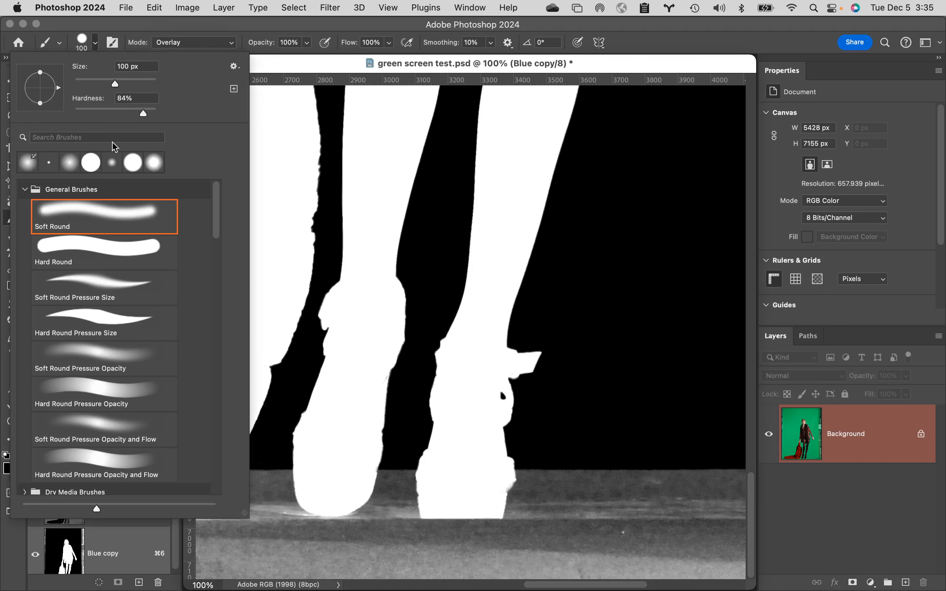
pyautogui.click(309, 26)
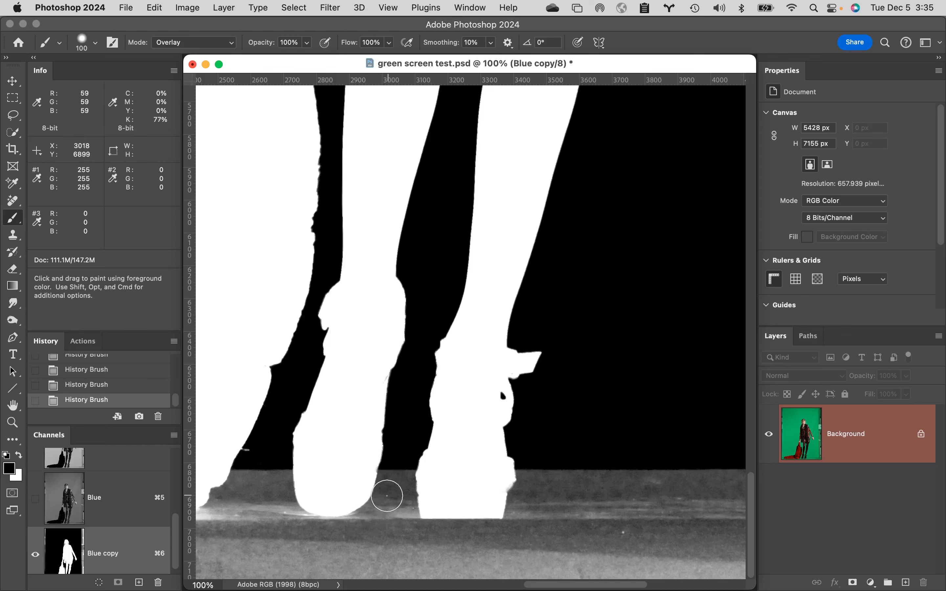
# Step: Paint the grey floor black around both shoes, following the soles and the gap between them
pyautogui.keyDown('super'); pyautogui.click(388, 493); pyautogui.keyUp('super')
pyautogui.moveTo(459, 388)
pyautogui.mouseDown()
pyautogui.moveTo(458, 366)
pyautogui.moveTo(449, 429)
pyautogui.moveTo(421, 462)
pyautogui.moveTo(343, 460)
pyautogui.moveTo(293, 437)
pyautogui.moveTo(272, 353)
pyautogui.moveTo(281, 454)
pyautogui.moveTo(338, 515)
pyautogui.mouseUp()
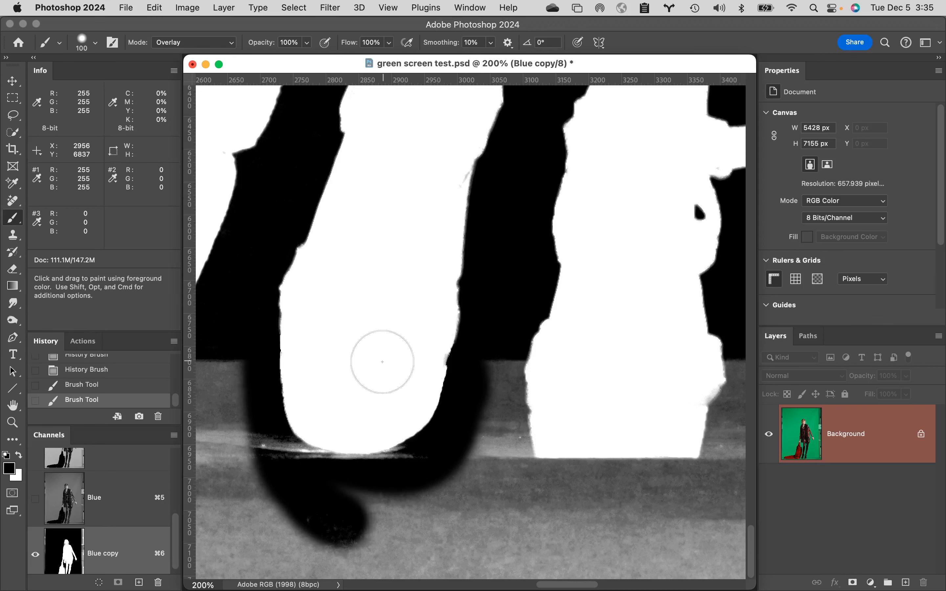
pyautogui.moveTo(490, 393)
pyautogui.mouseDown()
pyautogui.moveTo(495, 346)
pyautogui.moveTo(511, 387)
pyautogui.moveTo(510, 447)
pyautogui.moveTo(542, 478)
pyautogui.moveTo(660, 480)
pyautogui.moveTo(529, 488)
pyautogui.moveTo(613, 480)
pyautogui.moveTo(724, 449)
pyautogui.moveTo(522, 538)
pyautogui.moveTo(508, 452)
pyautogui.moveTo(528, 544)
pyautogui.moveTo(515, 375)
pyautogui.mouseUp()
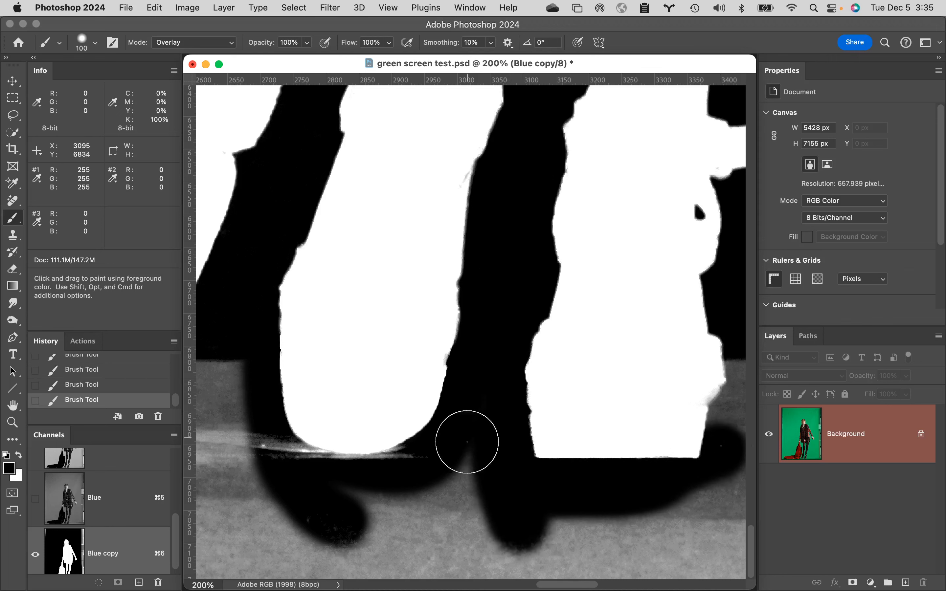
pyautogui.moveTo(467, 442)
pyautogui.mouseDown()
pyautogui.moveTo(458, 473)
pyautogui.moveTo(373, 501)
pyautogui.moveTo(427, 478)
pyautogui.moveTo(417, 471)
pyautogui.moveTo(355, 502)
pyautogui.moveTo(413, 488)
pyautogui.moveTo(374, 512)
pyautogui.moveTo(263, 444)
pyautogui.moveTo(278, 466)
pyautogui.moveTo(335, 489)
pyautogui.moveTo(326, 474)
pyautogui.moveTo(275, 459)
pyautogui.moveTo(334, 481)
pyautogui.moveTo(382, 483)
pyautogui.moveTo(323, 477)
pyautogui.mouseUp()
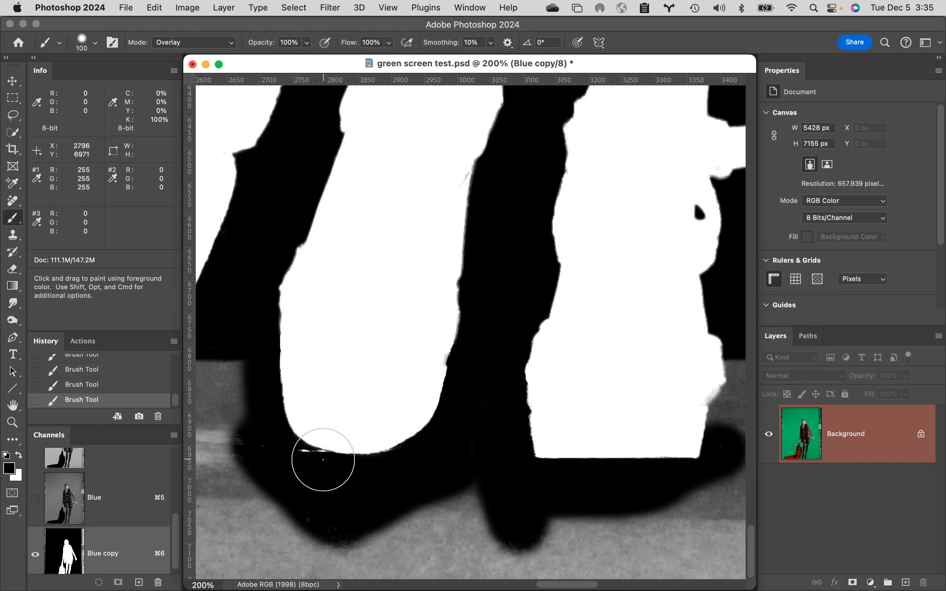
# Step: Paint out the bright streak beneath the left shoe's sole with a Normal mode brush at 100% hardness
pyautogui.press('super+equal')
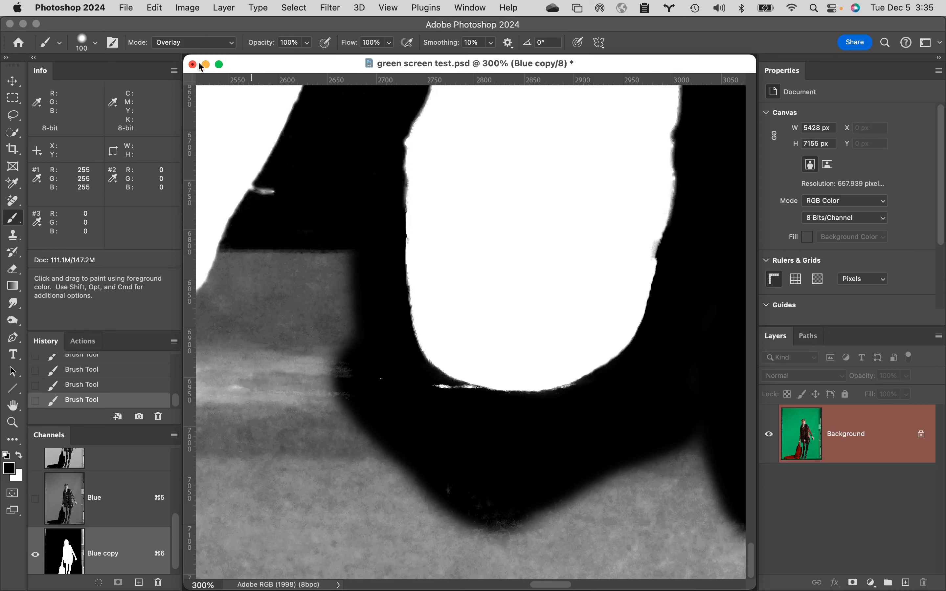
pyautogui.click(201, 48)
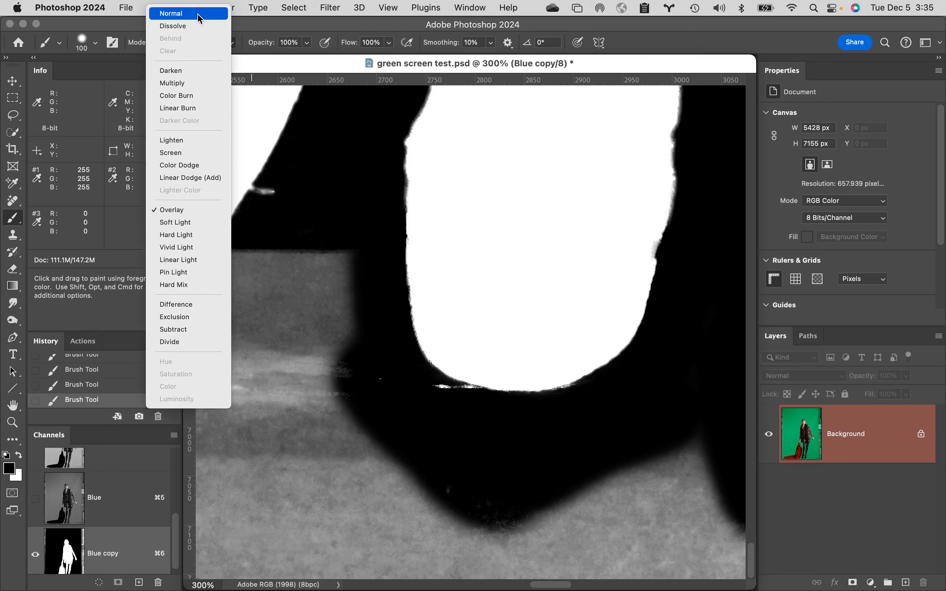
pyautogui.click(199, 12)
pyautogui.click(96, 43)
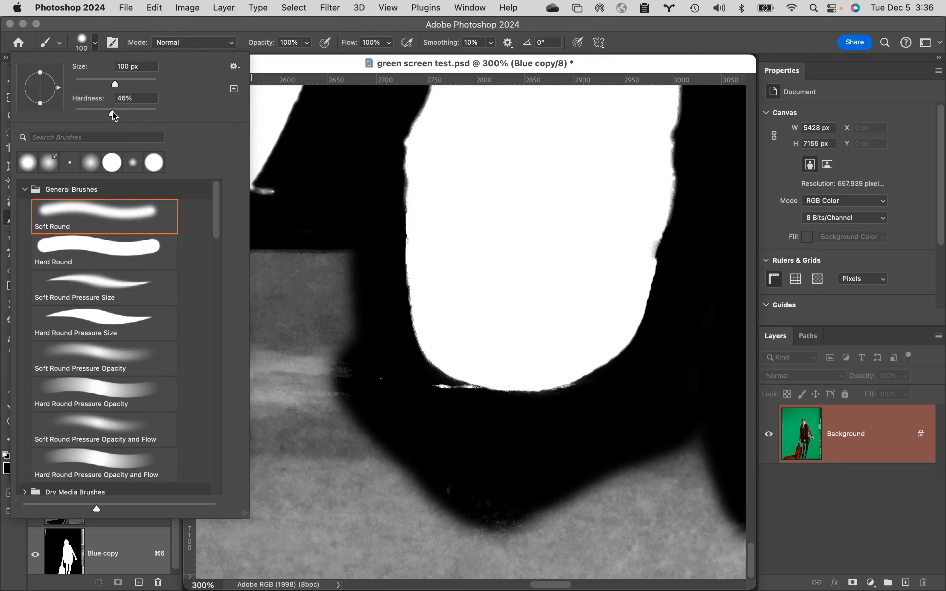
pyautogui.moveTo(223, 114); pyautogui.dragTo(224, 115)
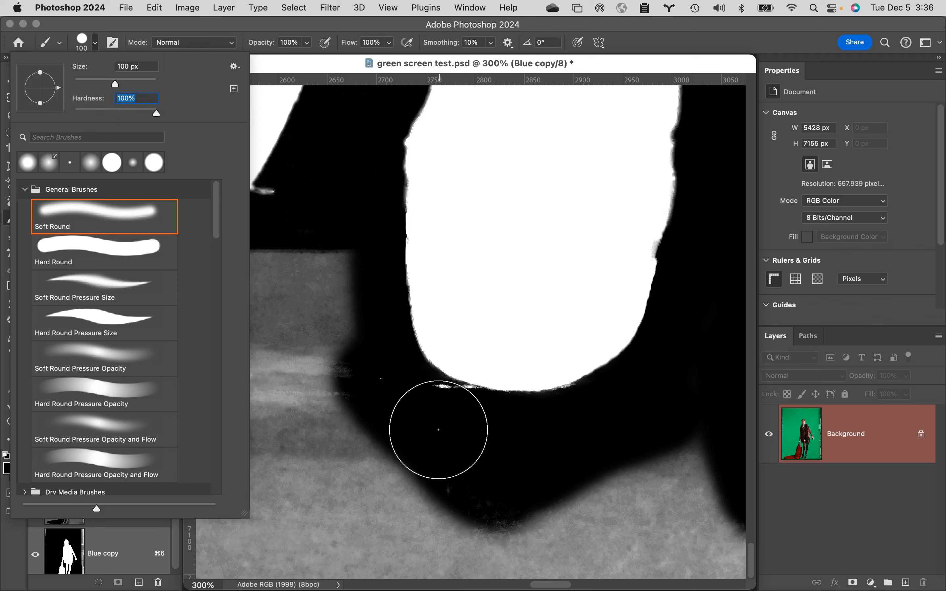
pyautogui.click(437, 429)
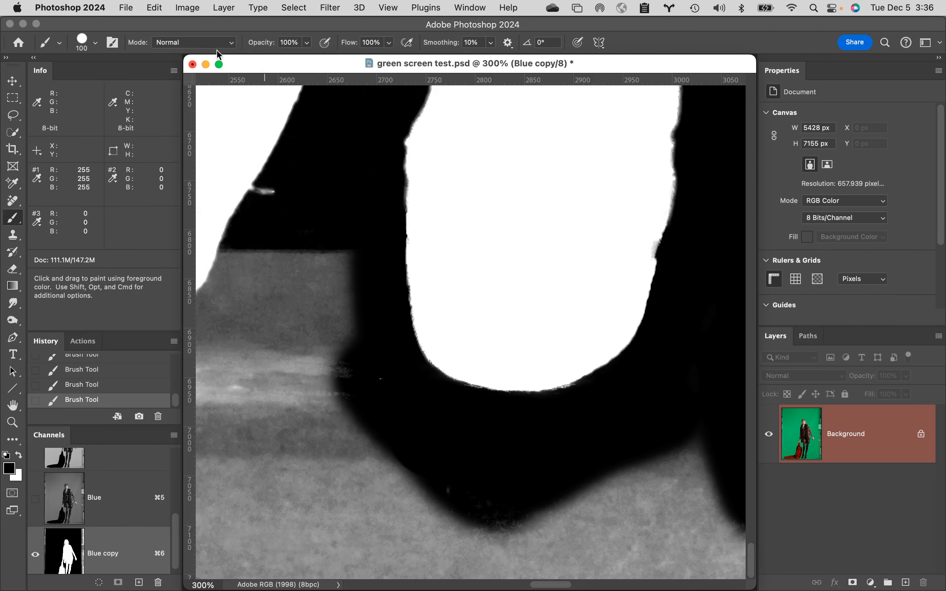
# Step: Return the brush to Overlay mode with 46% hardness and darken the floor between the left shoe and the trailing white shape
pyautogui.click(213, 47)
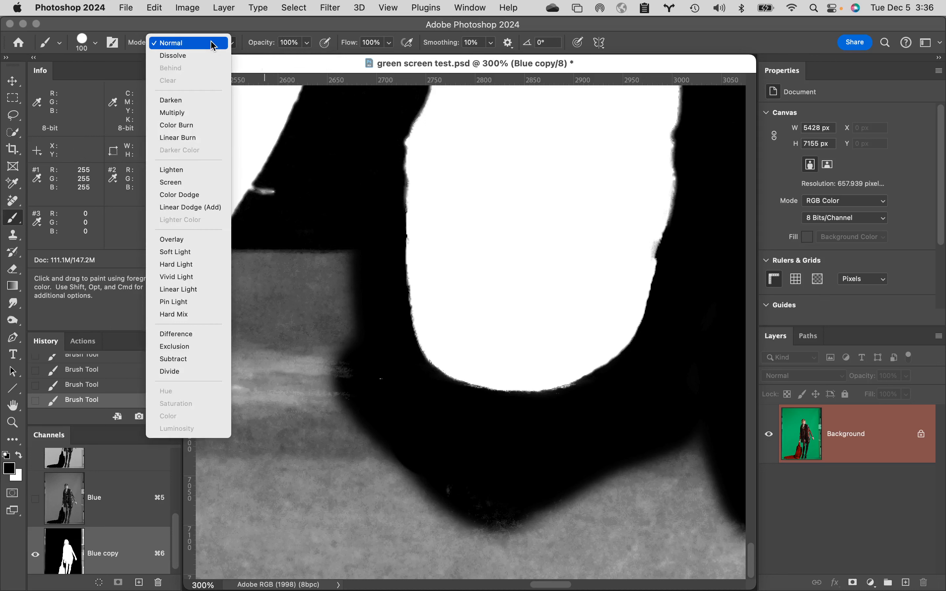
pyautogui.click(217, 238)
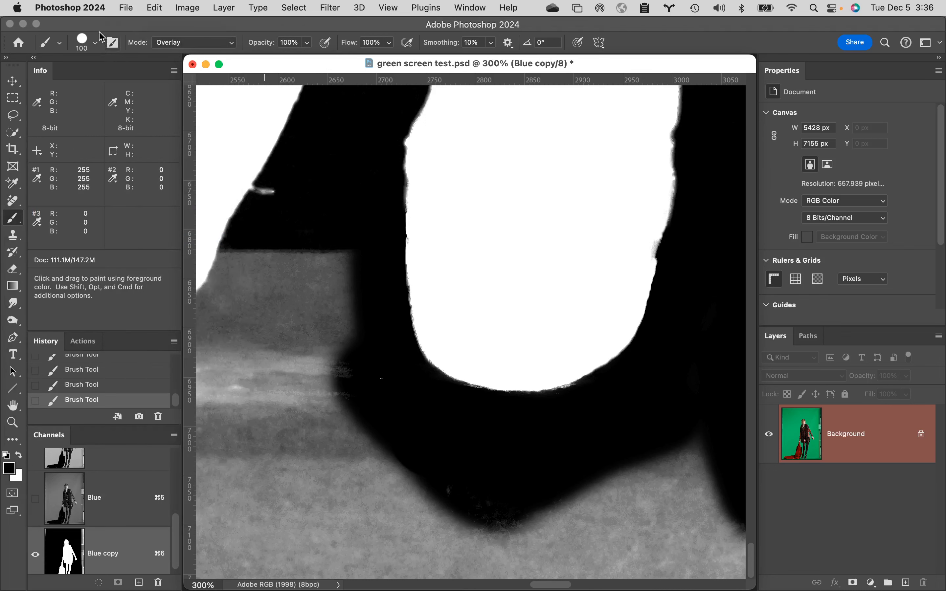
pyautogui.click(99, 36)
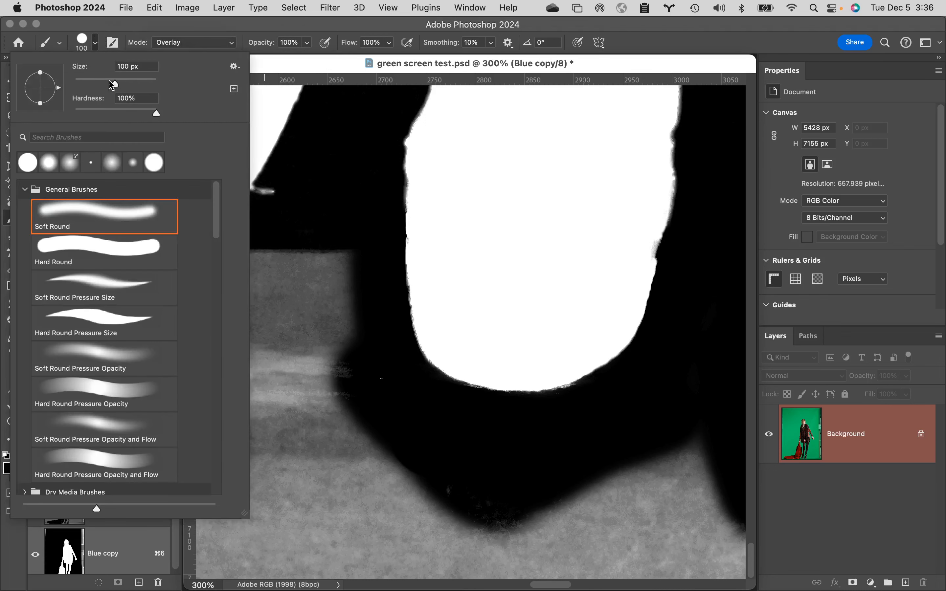
pyautogui.click(269, 26)
pyautogui.moveTo(327, 275)
pyautogui.mouseDown()
pyautogui.moveTo(563, 197)
pyautogui.moveTo(613, 197)
pyautogui.mouseUp()
pyautogui.moveTo(528, 285)
pyautogui.mouseDown()
pyautogui.moveTo(491, 268)
pyautogui.moveTo(428, 348)
pyautogui.moveTo(354, 386)
pyautogui.moveTo(296, 446)
pyautogui.mouseUp()
pyautogui.moveTo(402, 349); pyautogui.dragTo(611, 345)
pyautogui.moveTo(619, 387)
pyautogui.mouseDown()
pyautogui.moveTo(523, 429)
pyautogui.moveTo(610, 399)
pyautogui.moveTo(575, 405)
pyautogui.moveTo(604, 403)
pyautogui.moveTo(588, 404)
pyautogui.moveTo(528, 451)
pyautogui.moveTo(581, 421)
pyautogui.moveTo(523, 454)
pyautogui.moveTo(625, 408)
pyautogui.mouseUp()
# Step: Paint the grey floor black along the right and middle stretches of the trailing shape's lower edge
pyautogui.press('space')
pyautogui.moveTo(543, 362); pyautogui.dragTo(681, 361)
pyautogui.moveTo(660, 429)
pyautogui.mouseDown()
pyautogui.moveTo(614, 438)
pyautogui.moveTo(516, 417)
pyautogui.moveTo(392, 422)
pyautogui.moveTo(327, 433)
pyautogui.moveTo(538, 453)
pyautogui.moveTo(605, 428)
pyautogui.moveTo(345, 428)
pyautogui.moveTo(293, 450)
pyautogui.mouseUp()
pyautogui.press('space')
pyautogui.moveTo(444, 309)
pyautogui.mouseDown()
pyautogui.moveTo(568, 308)
pyautogui.moveTo(641, 338)
pyautogui.mouseUp()
pyautogui.moveTo(660, 426)
pyautogui.mouseDown()
pyautogui.moveTo(369, 432)
pyautogui.moveTo(555, 420)
pyautogui.moveTo(295, 442)
pyautogui.mouseUp()
pyautogui.press('space')
pyautogui.moveTo(407, 319); pyautogui.dragTo(633, 281)
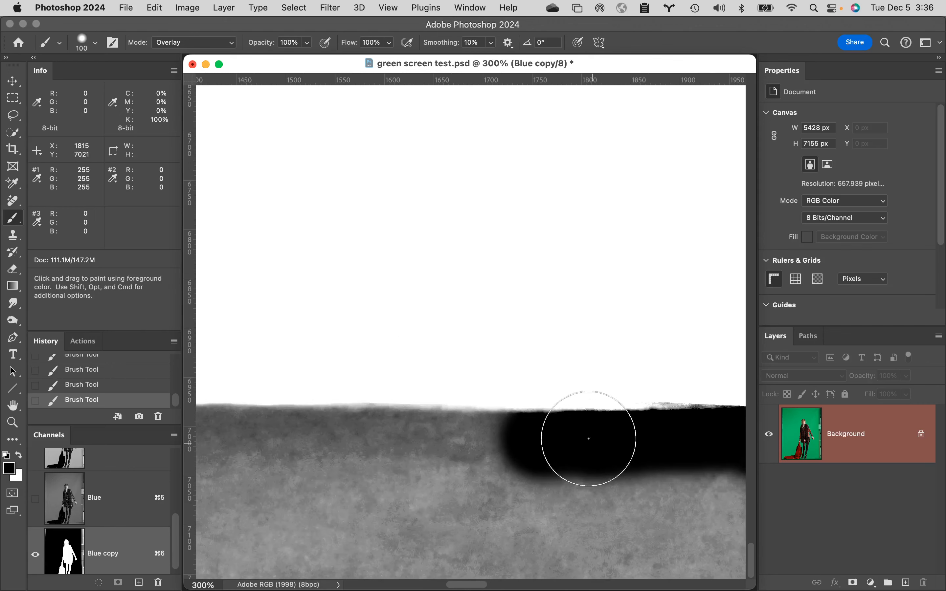
pyautogui.moveTo(589, 439)
pyautogui.mouseDown()
pyautogui.moveTo(363, 425)
pyautogui.moveTo(378, 450)
pyautogui.moveTo(506, 428)
pyautogui.moveTo(226, 415)
pyautogui.mouseUp()
# Step: Continue the black strip along the trailing shape's lower edge toward its far left tip
pyautogui.press('space')
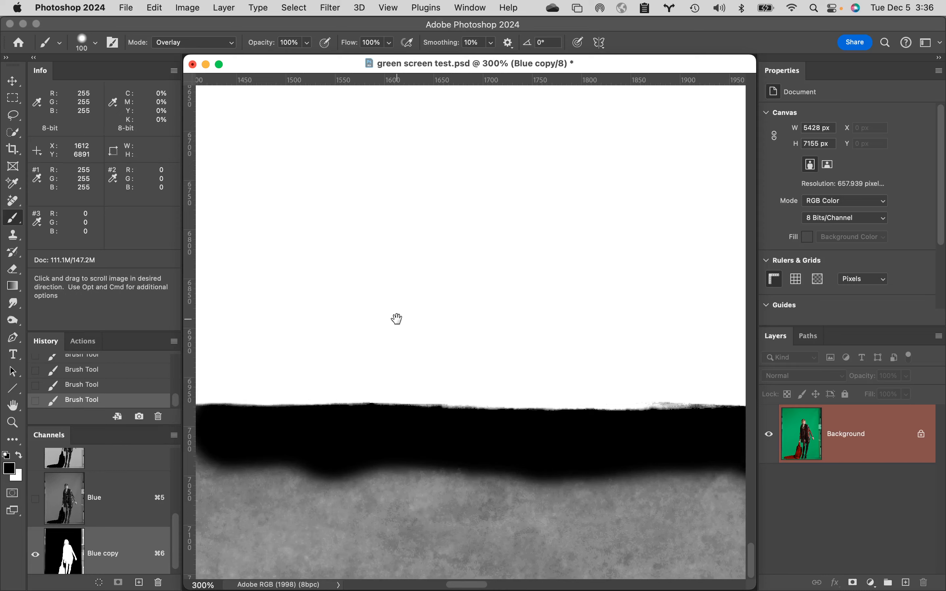
pyautogui.moveTo(398, 319); pyautogui.dragTo(651, 306)
pyautogui.moveTo(516, 428)
pyautogui.mouseDown()
pyautogui.moveTo(300, 414)
pyautogui.moveTo(331, 436)
pyautogui.moveTo(208, 428)
pyautogui.mouseUp()
pyautogui.press('space')
pyautogui.moveTo(374, 332); pyautogui.dragTo(645, 304)
pyautogui.moveTo(563, 447); pyautogui.dragTo(297, 440)
pyautogui.press('super+alt+space')
pyautogui.click(408, 387)
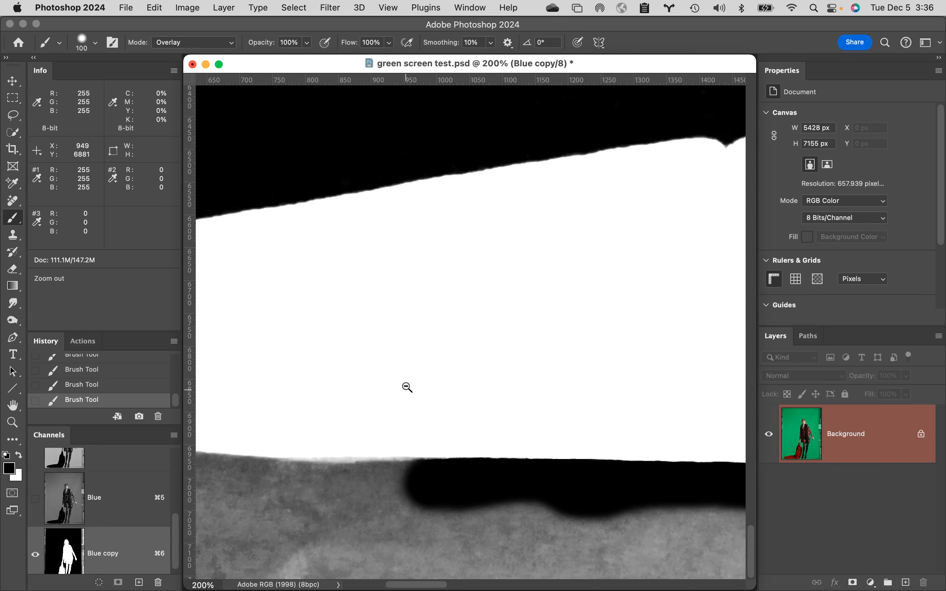
pyautogui.click(439, 474)
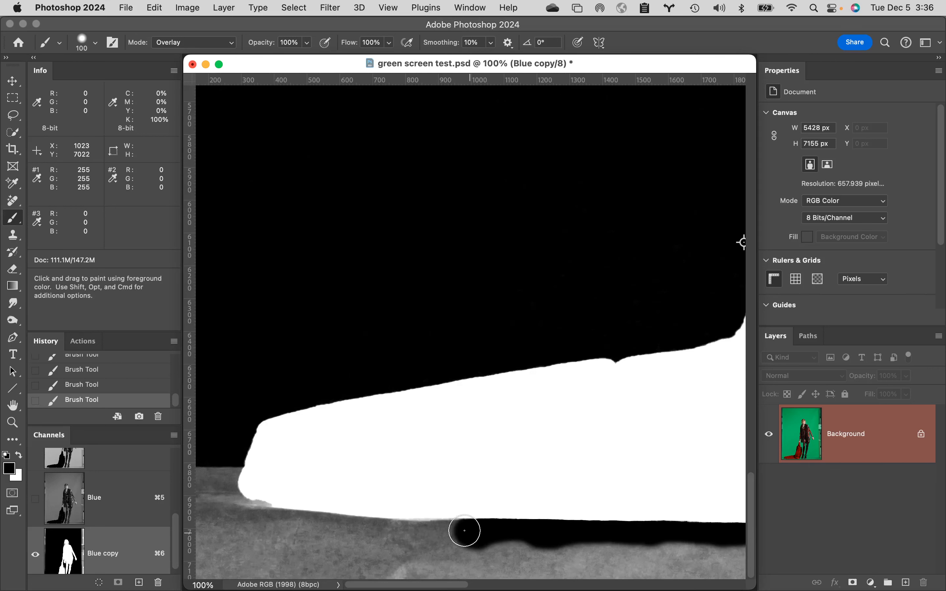
pyautogui.moveTo(465, 530)
pyautogui.mouseDown()
pyautogui.moveTo(408, 522)
pyautogui.moveTo(410, 557)
pyautogui.moveTo(416, 542)
pyautogui.moveTo(332, 551)
pyautogui.moveTo(298, 543)
pyautogui.moveTo(258, 516)
pyautogui.moveTo(241, 492)
pyautogui.moveTo(240, 459)
pyautogui.moveTo(237, 494)
pyautogui.moveTo(265, 530)
pyautogui.moveTo(309, 559)
pyautogui.moveTo(320, 550)
pyautogui.moveTo(309, 529)
pyautogui.moveTo(359, 522)
pyautogui.moveTo(304, 516)
pyautogui.moveTo(416, 512)
pyautogui.moveTo(281, 536)
pyautogui.moveTo(244, 517)
pyautogui.moveTo(293, 522)
pyautogui.mouseUp()
# Step: Enlarge the brush to 200 px and darken the floor along the outer side of the right shoe
pyautogui.press(']')
pyautogui.press(']')
pyautogui.press(']')
pyautogui.press('space')
pyautogui.moveTo(491, 439)
pyautogui.mouseDown()
pyautogui.moveTo(337, 271)
pyautogui.moveTo(147, 285)
pyautogui.mouseUp()
pyautogui.moveTo(507, 403)
pyautogui.mouseDown()
pyautogui.moveTo(319, 342)
pyautogui.moveTo(349, 347)
pyautogui.moveTo(503, 481)
pyautogui.moveTo(424, 275)
pyautogui.moveTo(374, 185)
pyautogui.mouseUp()
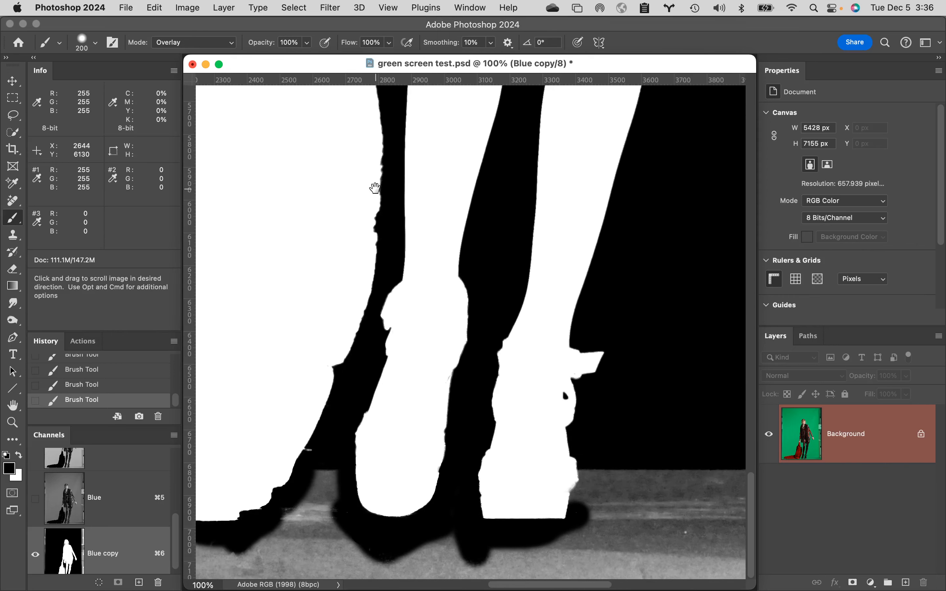
pyautogui.moveTo(627, 465)
pyautogui.mouseDown()
pyautogui.moveTo(595, 468)
pyautogui.moveTo(587, 526)
pyautogui.moveTo(575, 538)
pyautogui.moveTo(599, 490)
pyautogui.moveTo(603, 535)
pyautogui.moveTo(569, 564)
pyautogui.mouseUp()
# Step: Set the brush to Normal mode with a hard edge, with the shoes and surrounding floor in view
pyautogui.keyDown('alt'); pyautogui.keyDown('super'); pyautogui.click(633, 487); pyautogui.keyUp('super'); pyautogui.keyUp('alt')
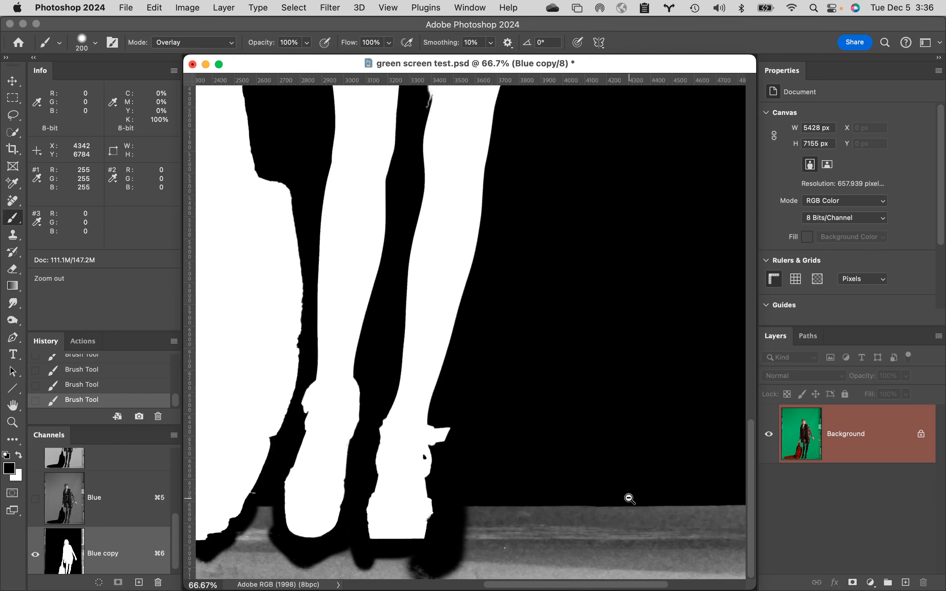
pyautogui.keyDown('alt'); pyautogui.keyDown('super'); pyautogui.click(572, 483); pyautogui.keyUp('super'); pyautogui.keyUp('alt')
pyautogui.keyDown('alt'); pyautogui.keyDown('super'); pyautogui.click(541, 458); pyautogui.keyUp('super'); pyautogui.keyUp('alt')
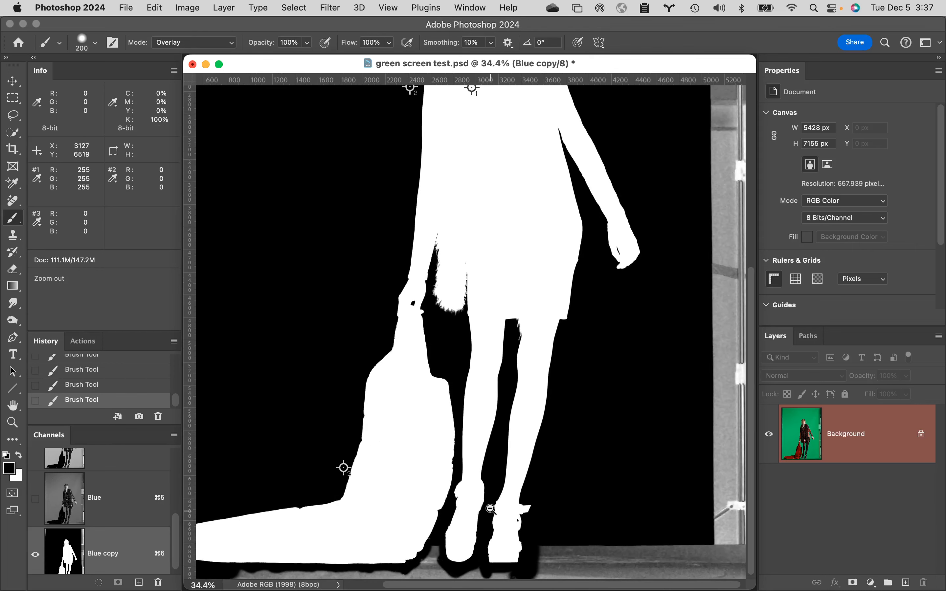
pyautogui.click(444, 554)
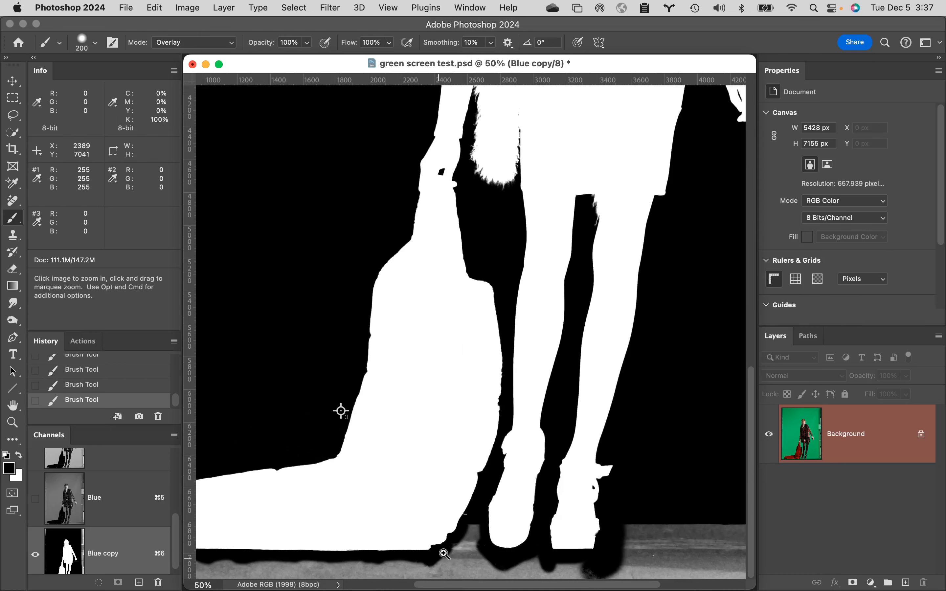
pyautogui.click(466, 539)
pyautogui.click(198, 41)
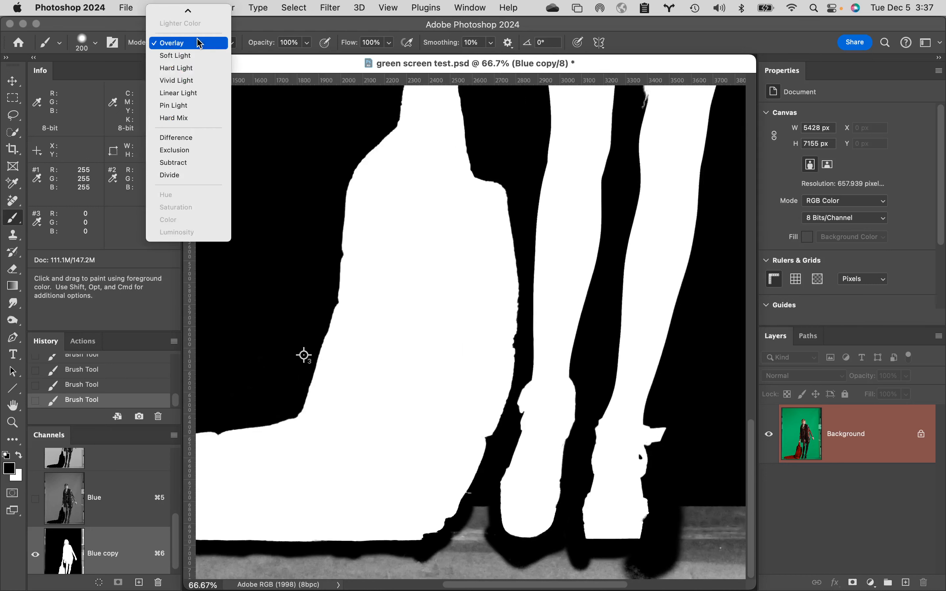
pyautogui.click(198, 12)
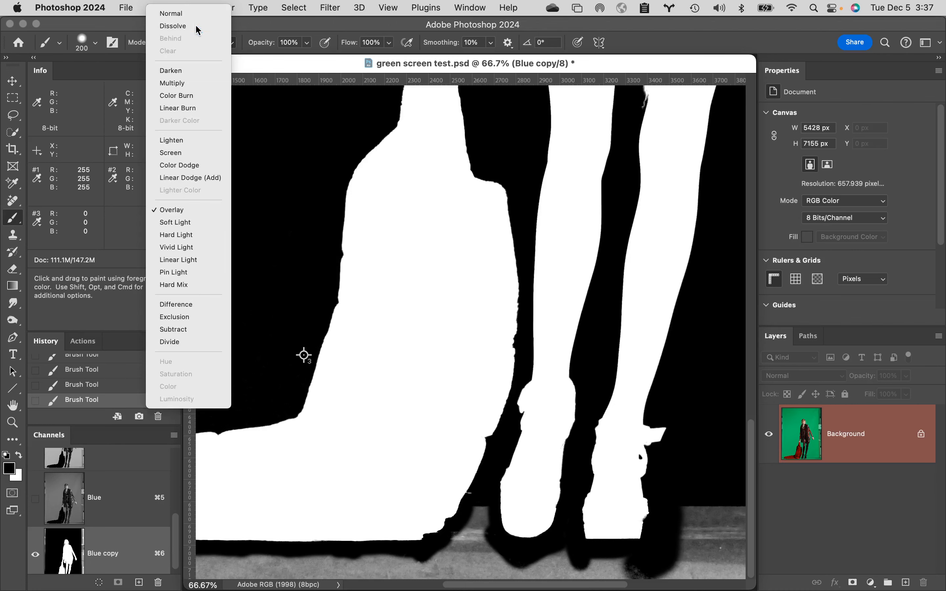
pyautogui.click(95, 43)
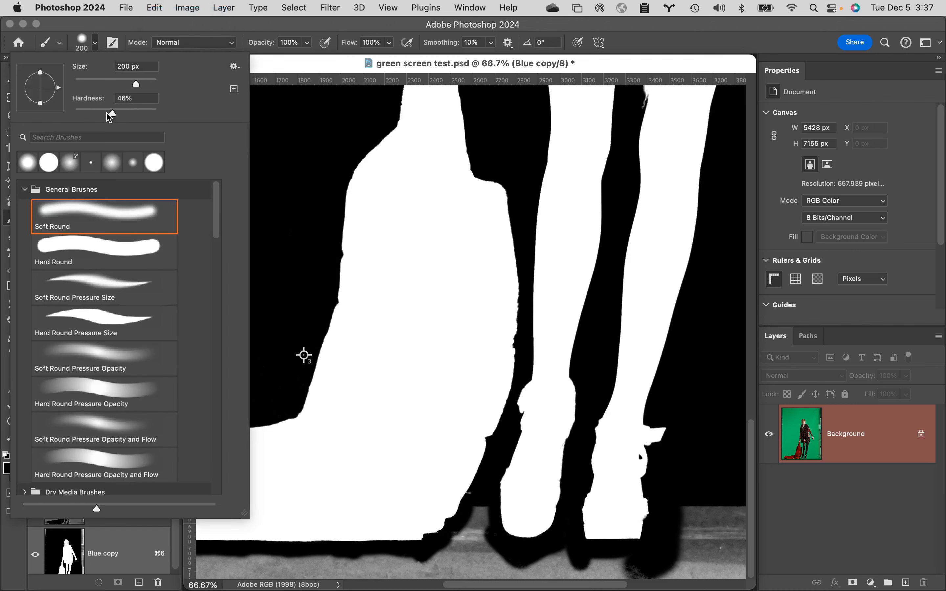
pyautogui.moveTo(112, 114); pyautogui.dragTo(198, 107)
pyautogui.click(278, 24)
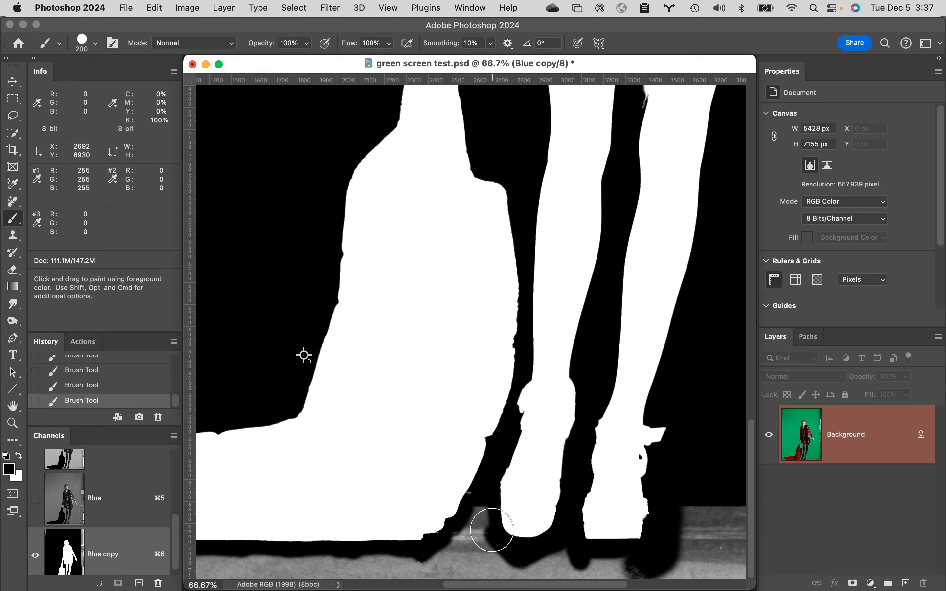
# Step: Paint solid black over the leftover grey floor between the trailing shape and the shoes and beneath both shoes at 100 px
pyautogui.moveTo(480, 514)
pyautogui.mouseDown()
pyautogui.moveTo(485, 550)
pyautogui.moveTo(480, 517)
pyautogui.mouseUp()
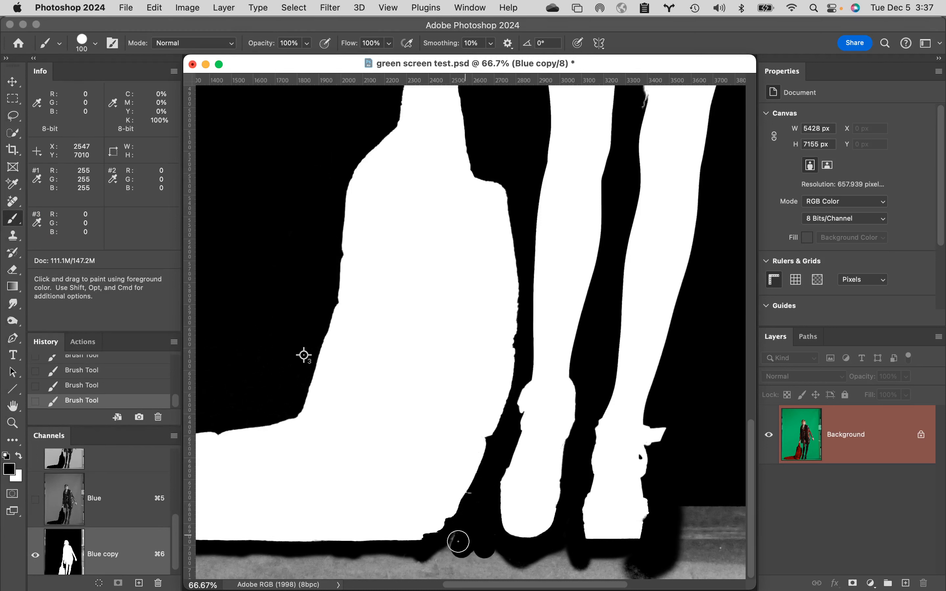
pyautogui.moveTo(456, 559); pyautogui.dragTo(623, 559)
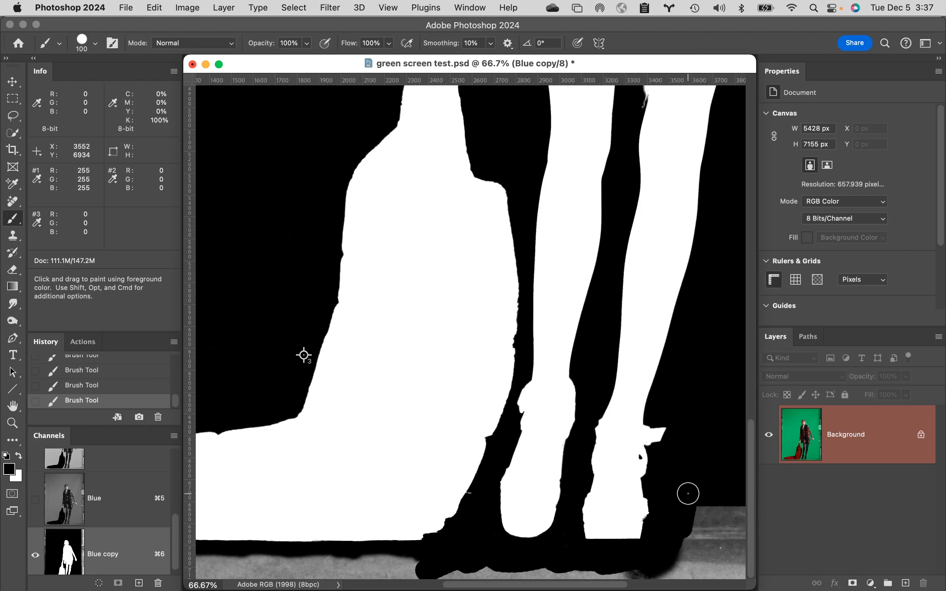
pyautogui.moveTo(687, 542); pyautogui.dragTo(651, 575)
pyautogui.moveTo(485, 436); pyautogui.dragTo(686, 349)
pyautogui.keyDown('alt'); pyautogui.keyDown('super'); pyautogui.click(644, 531); pyautogui.keyUp('super'); pyautogui.keyUp('alt')
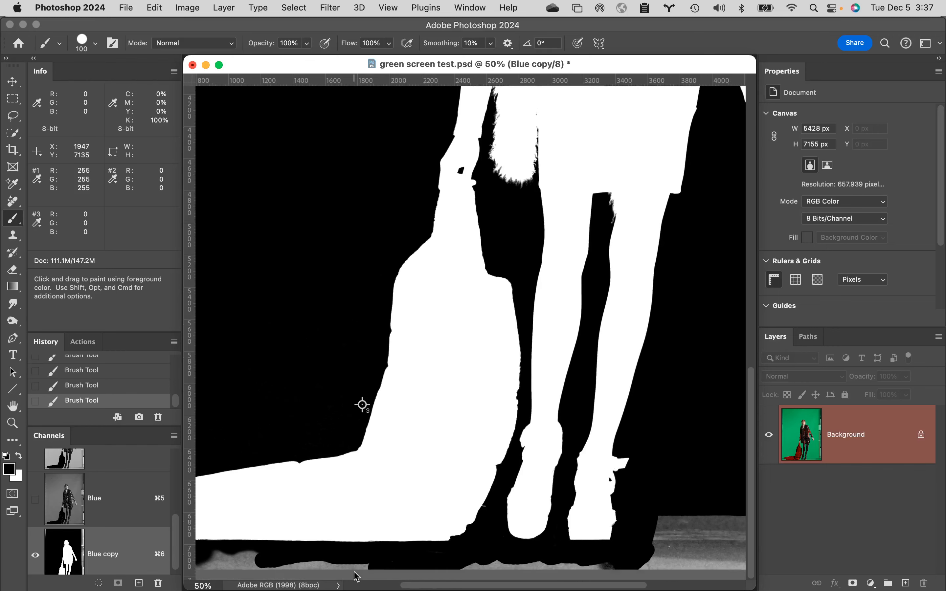
# Step: Switch to full-screen view and paint out the grey floor strip below the trailing shape with a 400 px brush, out to the left canvas edge
pyautogui.press('f')
pyautogui.moveTo(344, 555)
pyautogui.mouseDown()
pyautogui.moveTo(315, 545)
pyautogui.moveTo(319, 565)
pyautogui.moveTo(234, 563)
pyautogui.mouseUp()
pyautogui.press(']')
pyautogui.press(']')
pyautogui.press(']')
pyautogui.press(']')
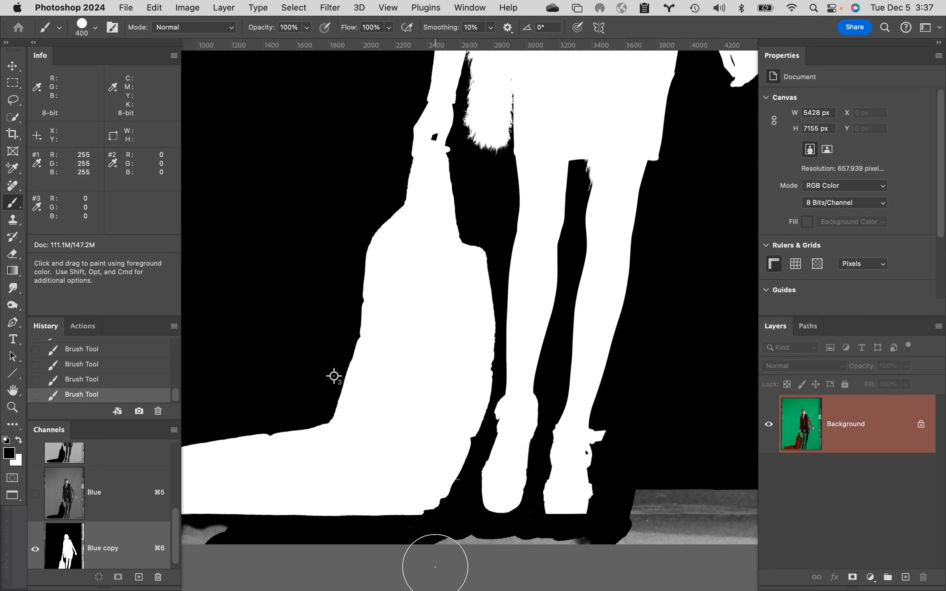
pyautogui.moveTo(435, 566)
pyautogui.mouseDown()
pyautogui.moveTo(575, 562)
pyautogui.moveTo(630, 531)
pyautogui.moveTo(650, 494)
pyautogui.moveTo(669, 506)
pyautogui.moveTo(682, 540)
pyautogui.moveTo(625, 494)
pyautogui.mouseUp()
pyautogui.moveTo(522, 428); pyautogui.dragTo(672, 388)
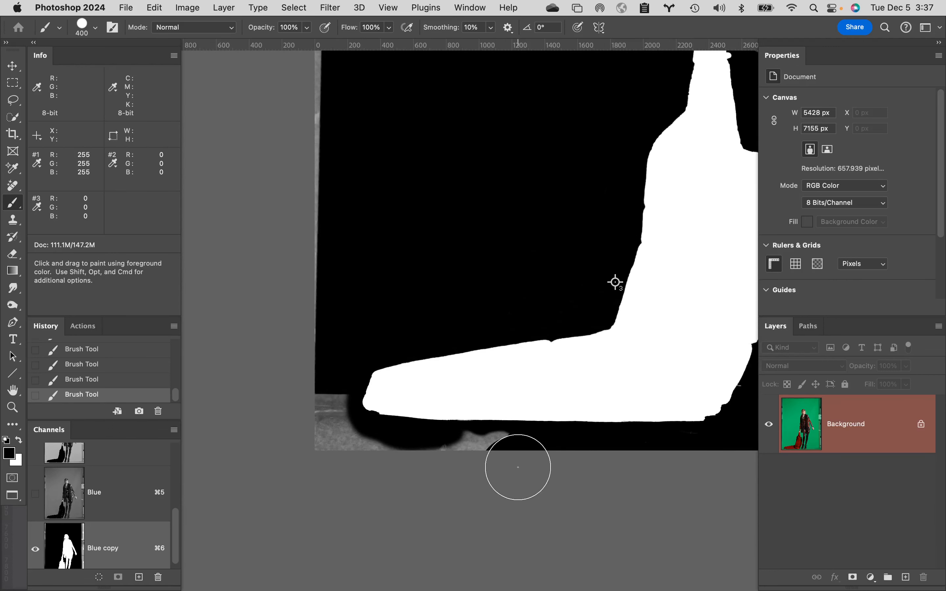
pyautogui.moveTo(517, 464)
pyautogui.mouseDown()
pyautogui.moveTo(420, 464)
pyautogui.moveTo(340, 442)
pyautogui.moveTo(320, 419)
pyautogui.moveTo(321, 361)
pyautogui.moveTo(302, 435)
pyautogui.mouseUp()
# Step: Paint black over the grey floor to the right of the shoes and the lower end of the grey side strip
pyautogui.press('space')
pyautogui.moveTo(556, 219)
pyautogui.mouseDown()
pyautogui.moveTo(572, 375)
pyautogui.moveTo(253, 312)
pyautogui.moveTo(311, 234)
pyautogui.moveTo(333, 152)
pyautogui.mouseUp()
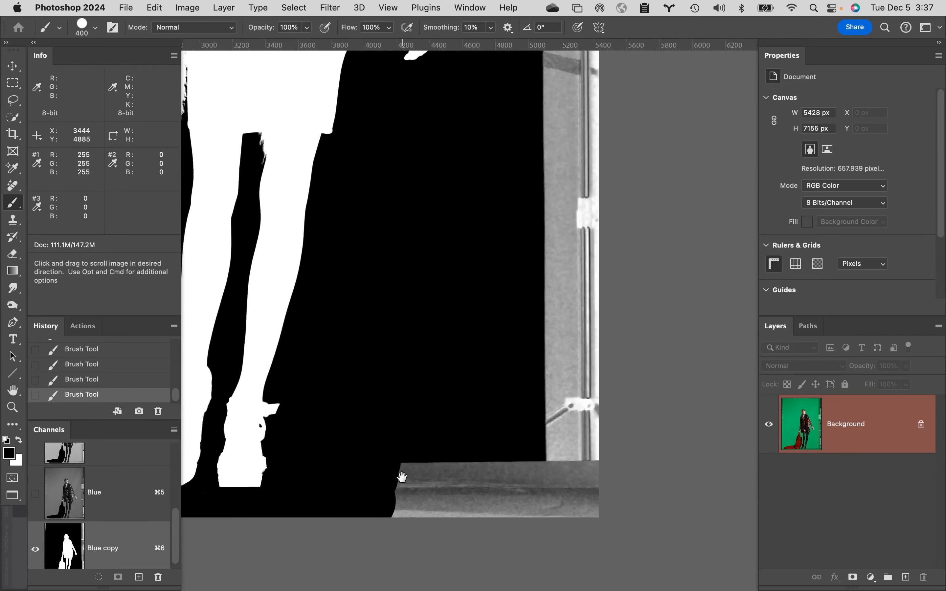
pyautogui.moveTo(402, 460)
pyautogui.mouseDown()
pyautogui.moveTo(462, 532)
pyautogui.moveTo(526, 434)
pyautogui.moveTo(614, 464)
pyautogui.moveTo(609, 502)
pyautogui.moveTo(581, 515)
pyautogui.moveTo(549, 429)
pyautogui.mouseUp()
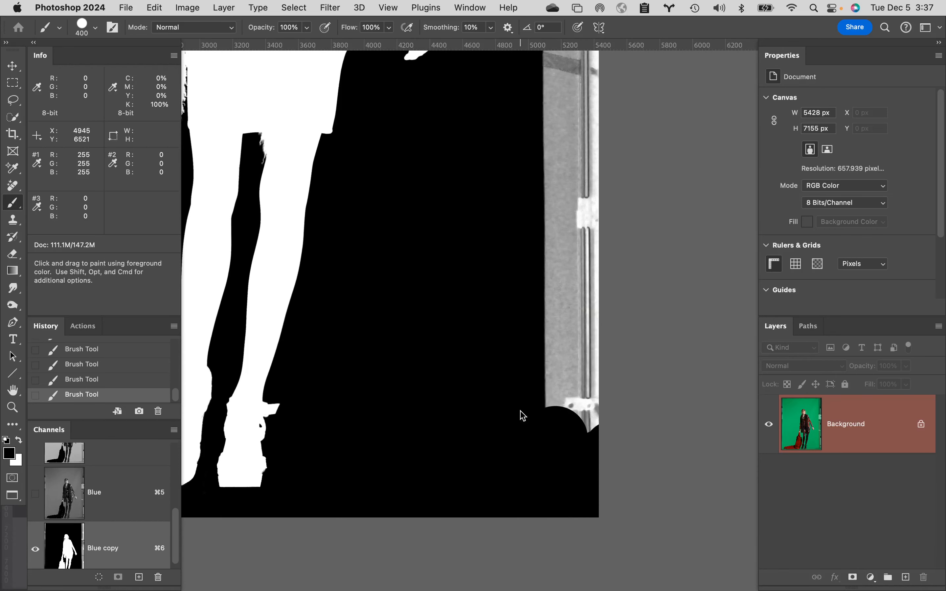
# Step: Paint black over the remaining grey strips along both side edges of the mask, including the small patch in the upper-left canvas corner
pyautogui.click(489, 384)
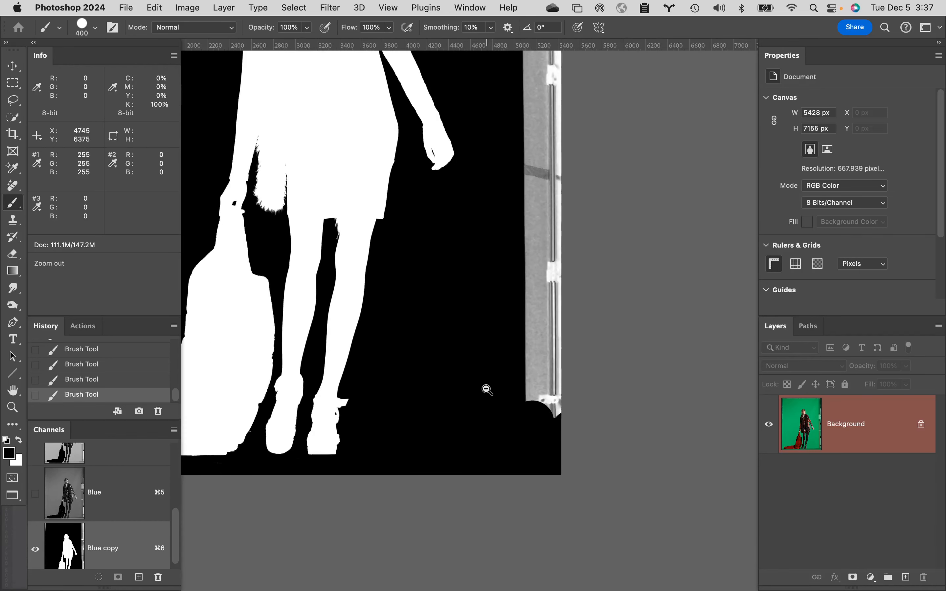
pyautogui.click(486, 390)
pyautogui.click(502, 338)
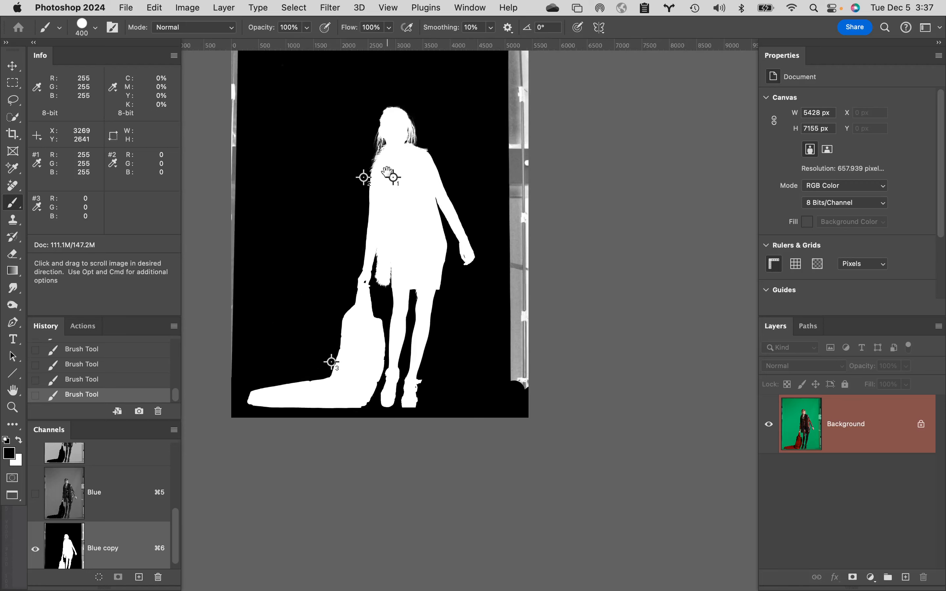
pyautogui.moveTo(234, 52)
pyautogui.mouseDown()
pyautogui.moveTo(244, 210)
pyautogui.moveTo(238, 159)
pyautogui.moveTo(232, 377)
pyautogui.mouseUp()
pyautogui.moveTo(515, 116)
pyautogui.mouseDown()
pyautogui.moveTo(526, 369)
pyautogui.moveTo(514, 402)
pyautogui.moveTo(533, 356)
pyautogui.moveTo(521, 81)
pyautogui.moveTo(506, 124)
pyautogui.mouseUp()
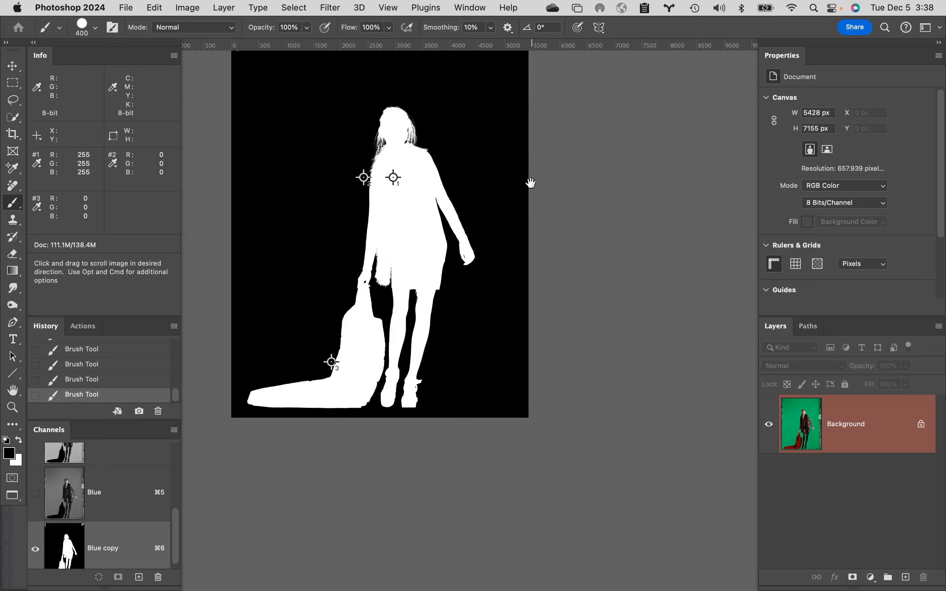
pyautogui.scroll(10, 529, 183)
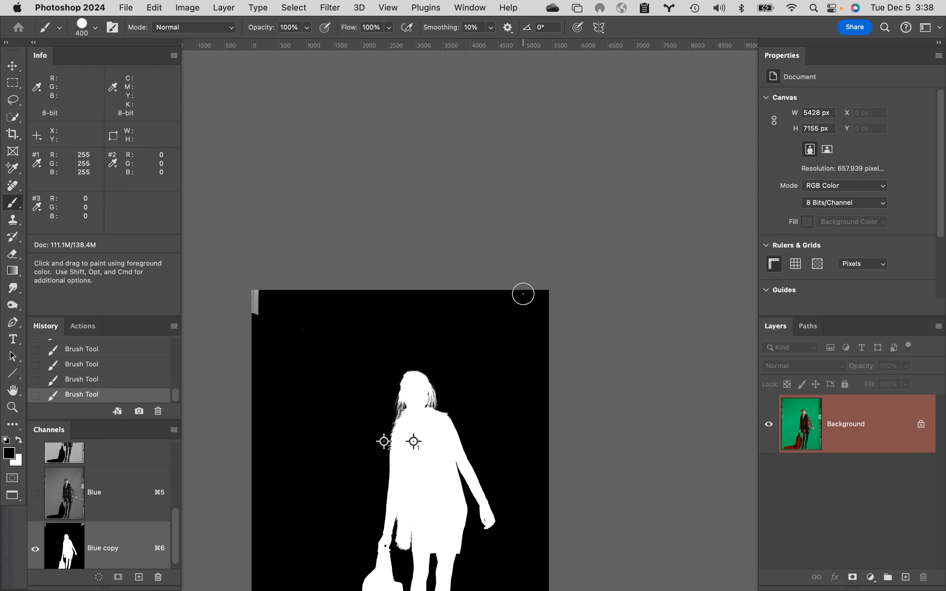
pyautogui.moveTo(253, 316)
pyautogui.mouseDown()
pyautogui.moveTo(257, 278)
pyautogui.moveTo(249, 331)
pyautogui.mouseUp()
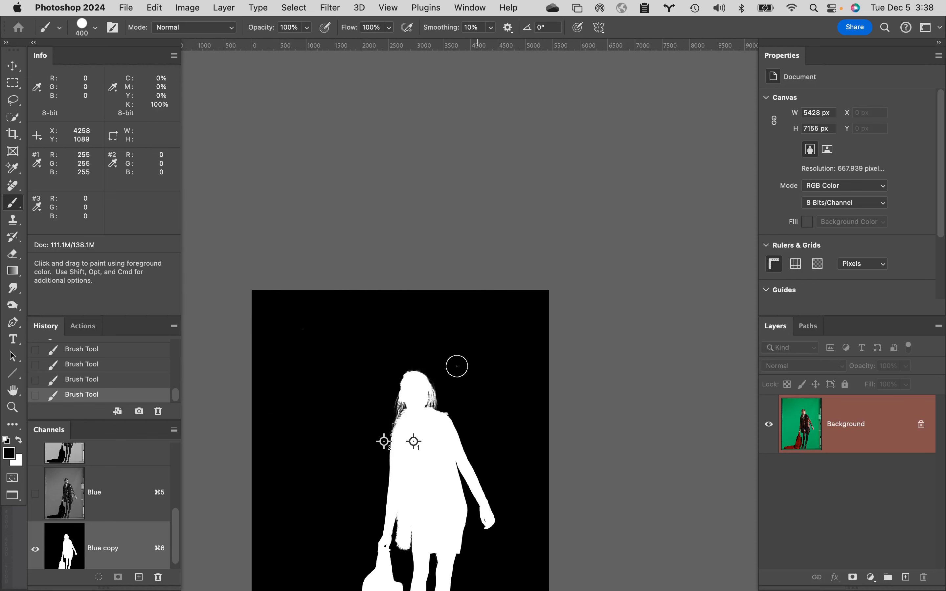
# Step: Save the document as green screen test.psd in Photoshop format on the Toss Volume drive
pyautogui.click(128, 7)
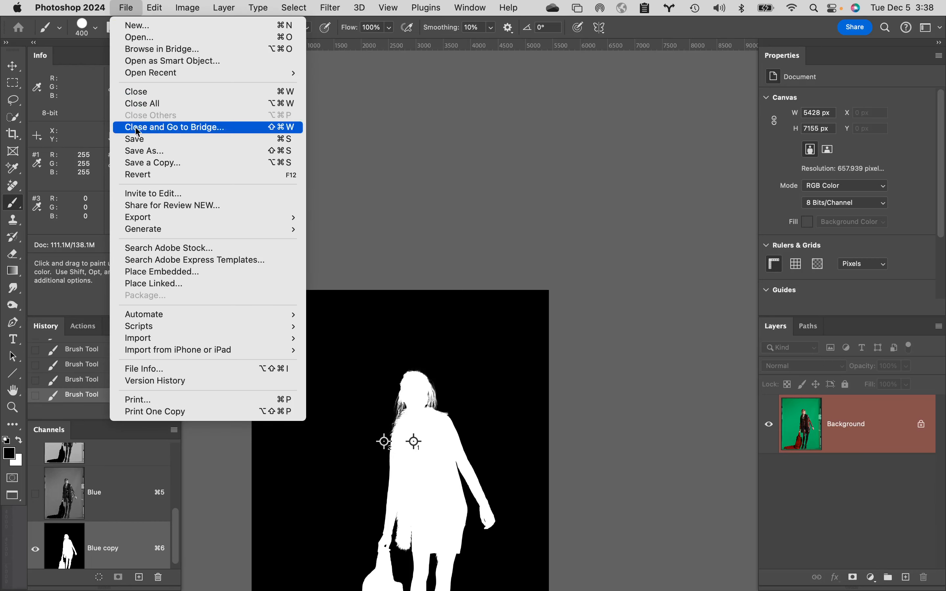
pyautogui.click(215, 151)
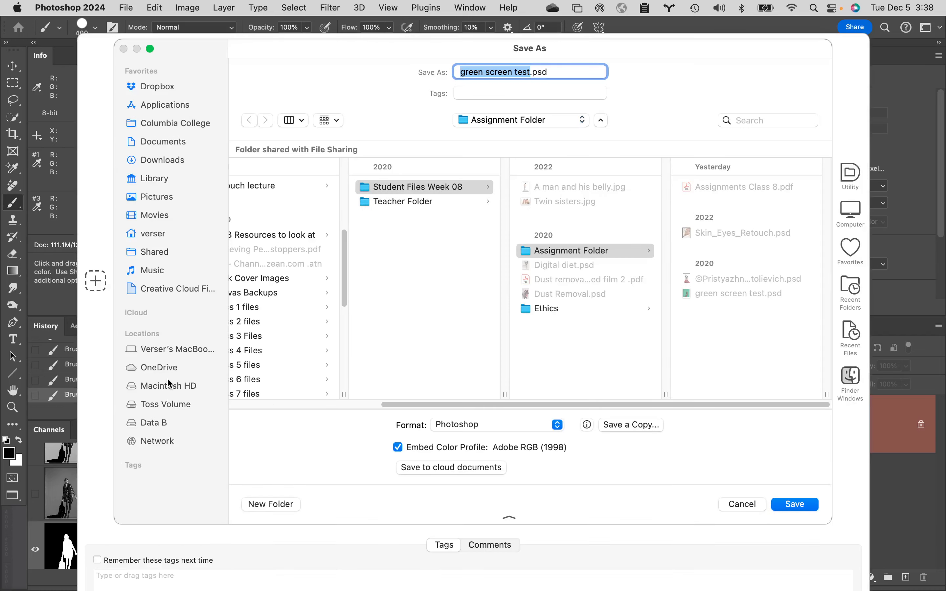
pyautogui.click(166, 404)
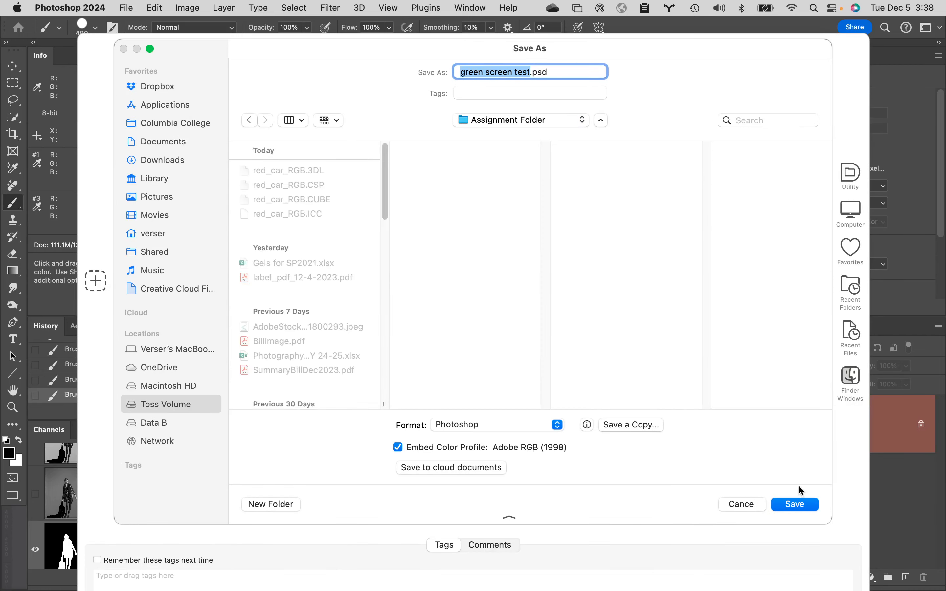
pyautogui.click(796, 505)
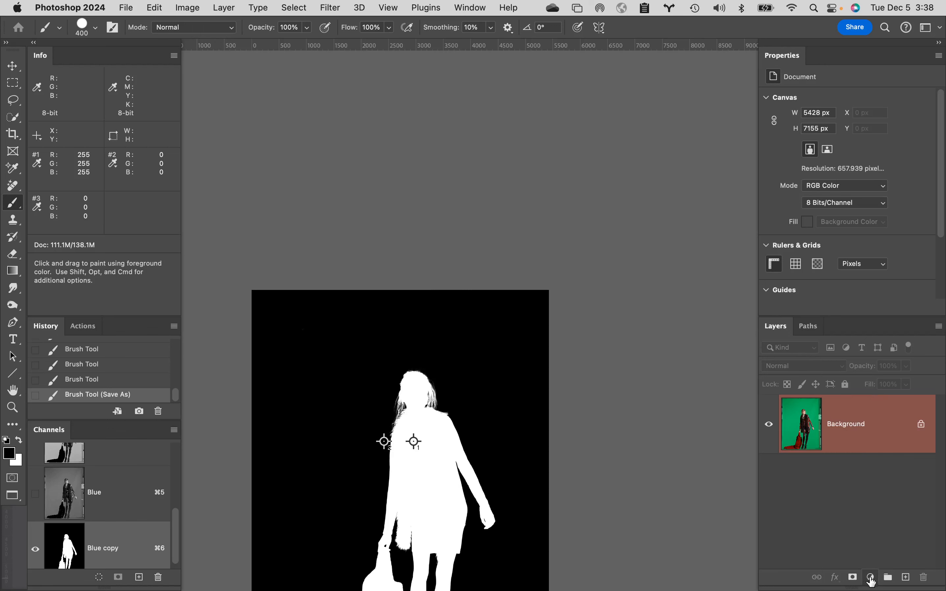
# Step: Add a Solid Color fill layer in white (ffffff) above the Background layer
pyautogui.click(872, 578)
pyautogui.moveTo(871, 582)
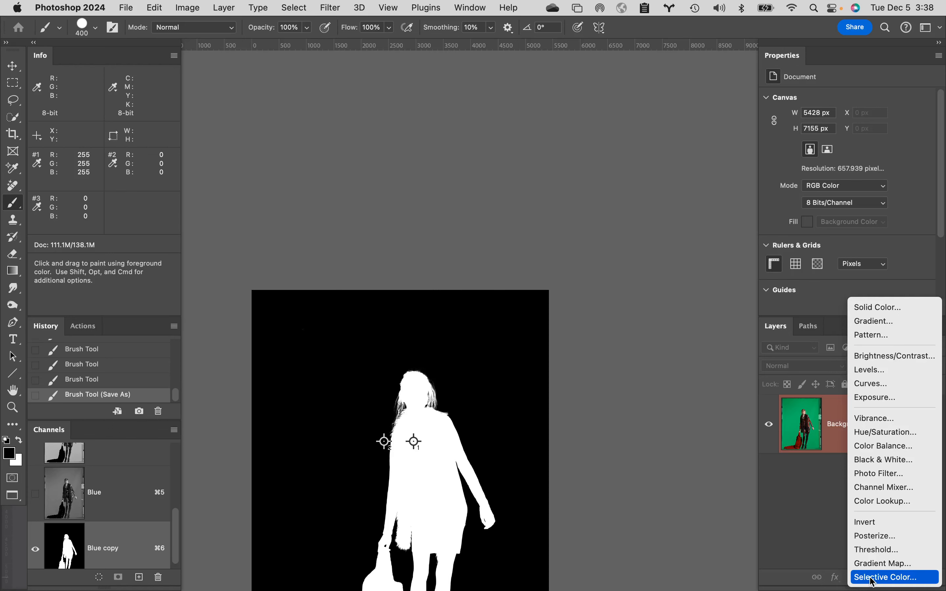
pyautogui.click(891, 308)
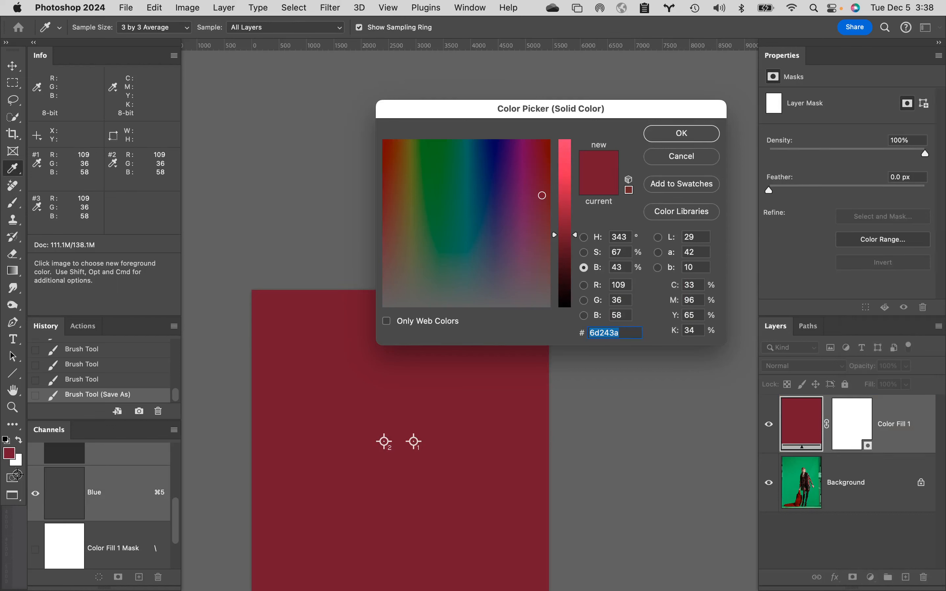
pyautogui.click(19, 461)
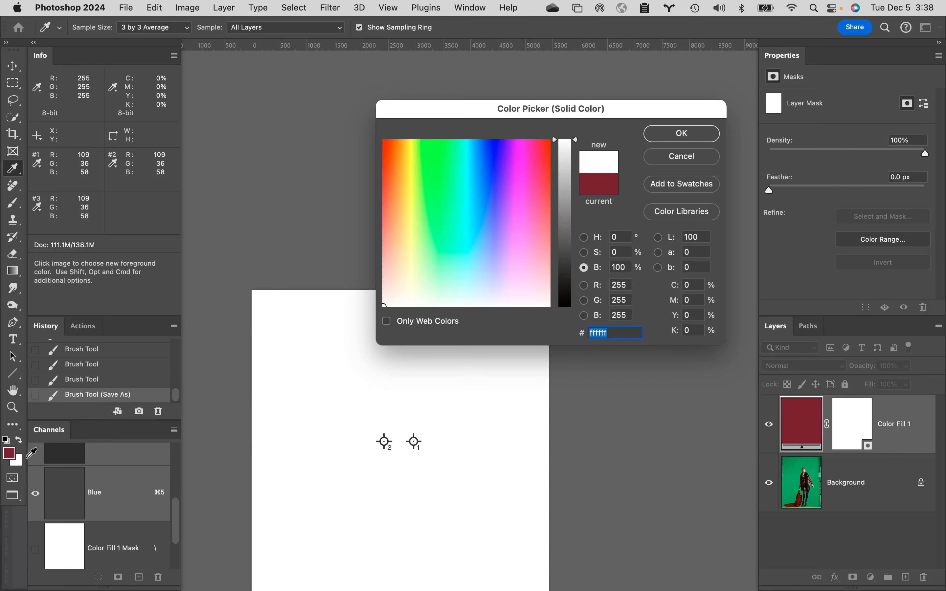
pyautogui.click(695, 138)
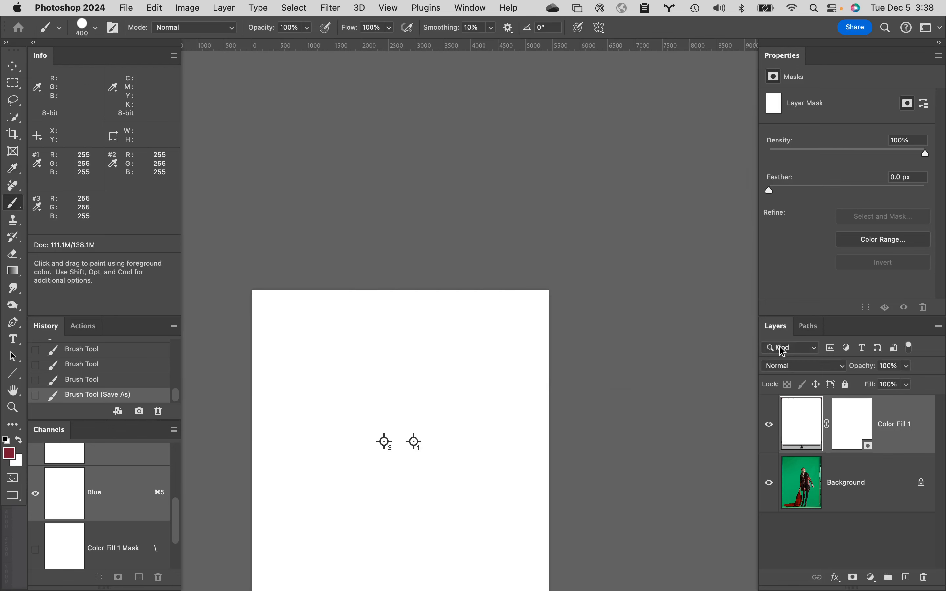
# Step: Duplicate the Background layer and place the copy above the white fill layer
pyautogui.click(897, 482)
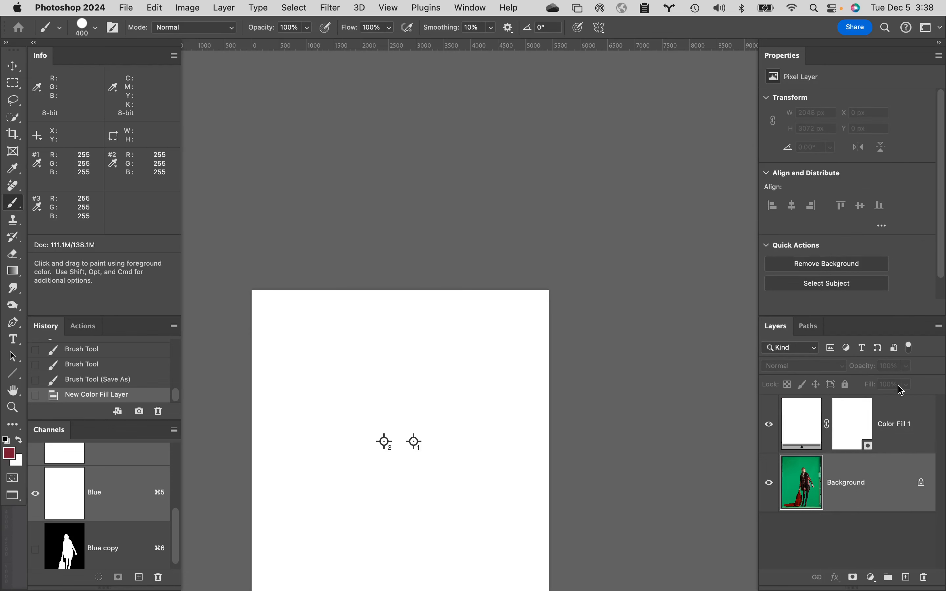
pyautogui.press('super+j')
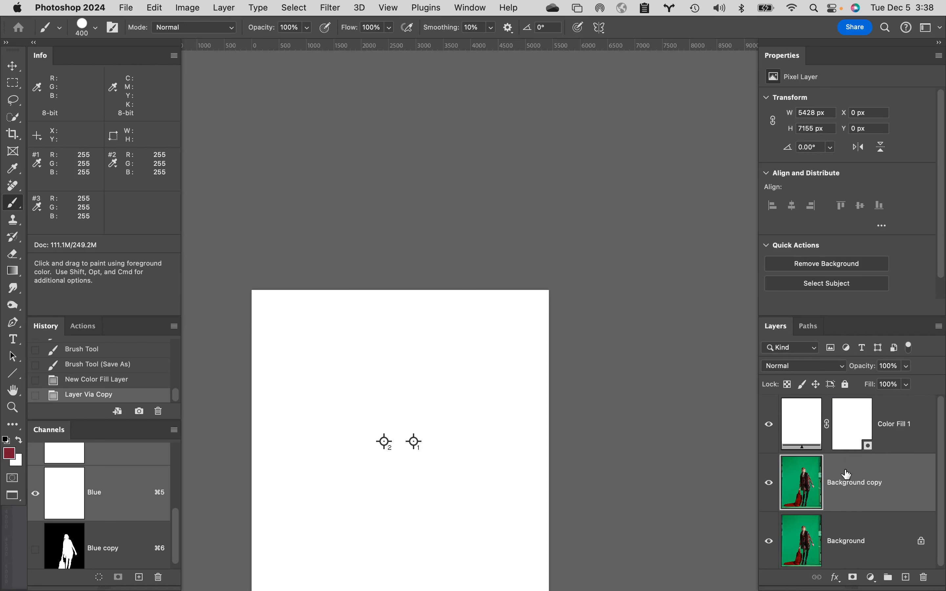
pyautogui.moveTo(847, 475); pyautogui.dragTo(828, 398)
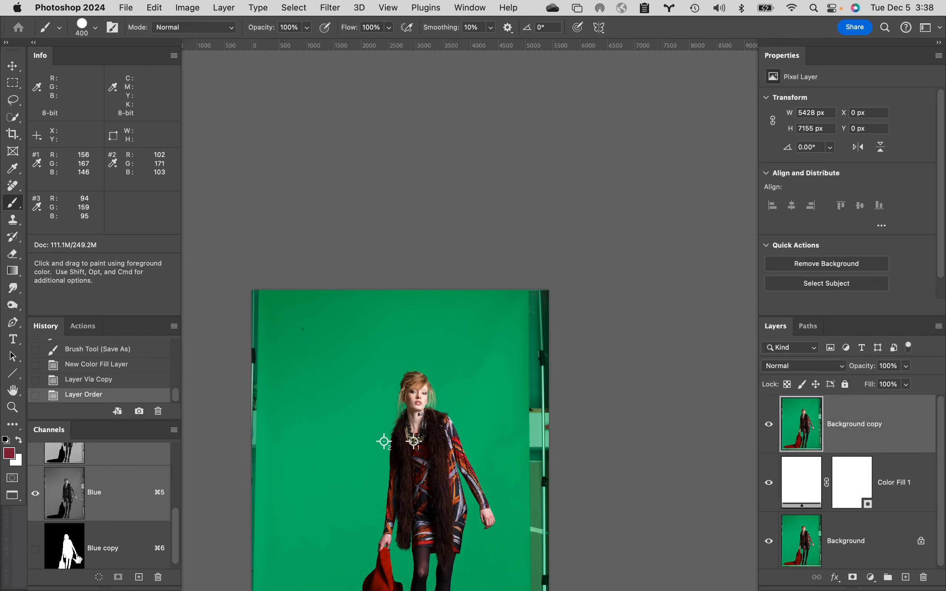
# Step: Rename the Blue copy channel to knockout and load it as a selection to create a layer mask on the Background copy layer
pyautogui.click(102, 550)
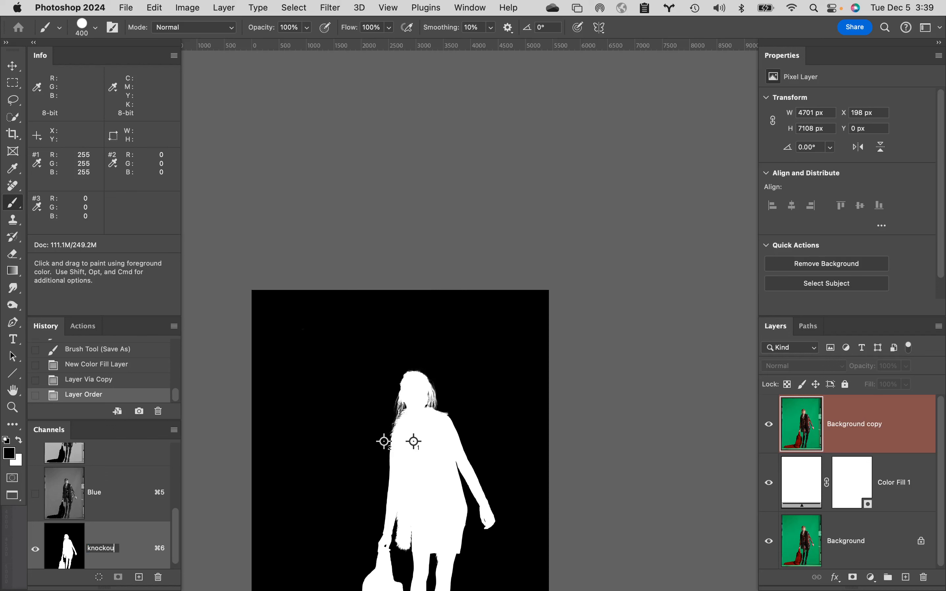
pyautogui.press('Return')
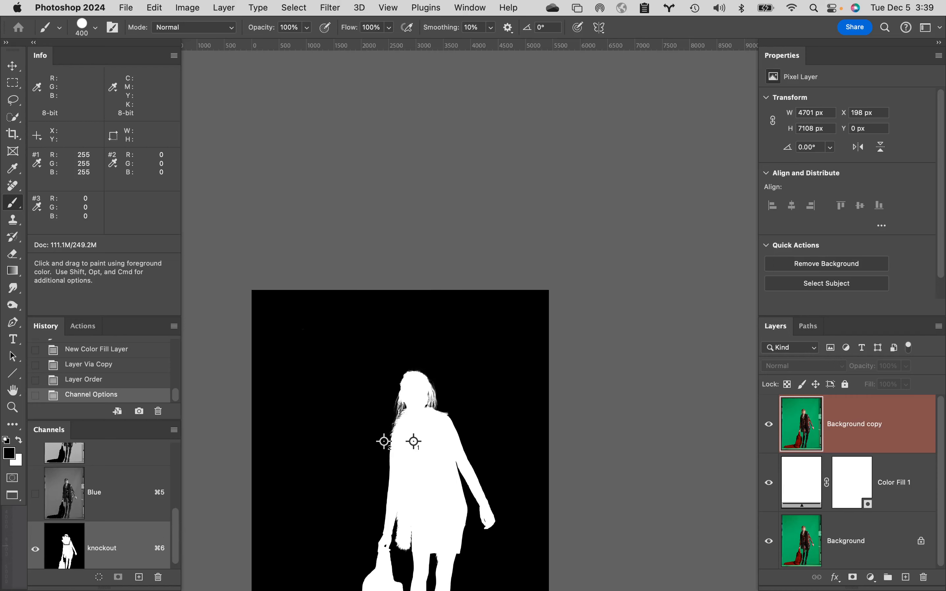
pyautogui.press('super+alt+6')
pyautogui.click(895, 421)
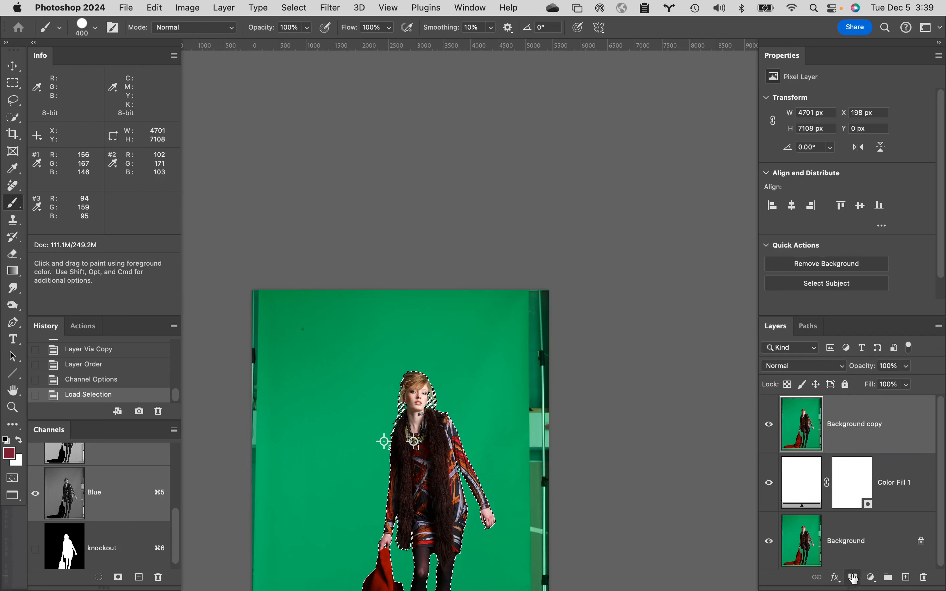
pyautogui.click(853, 578)
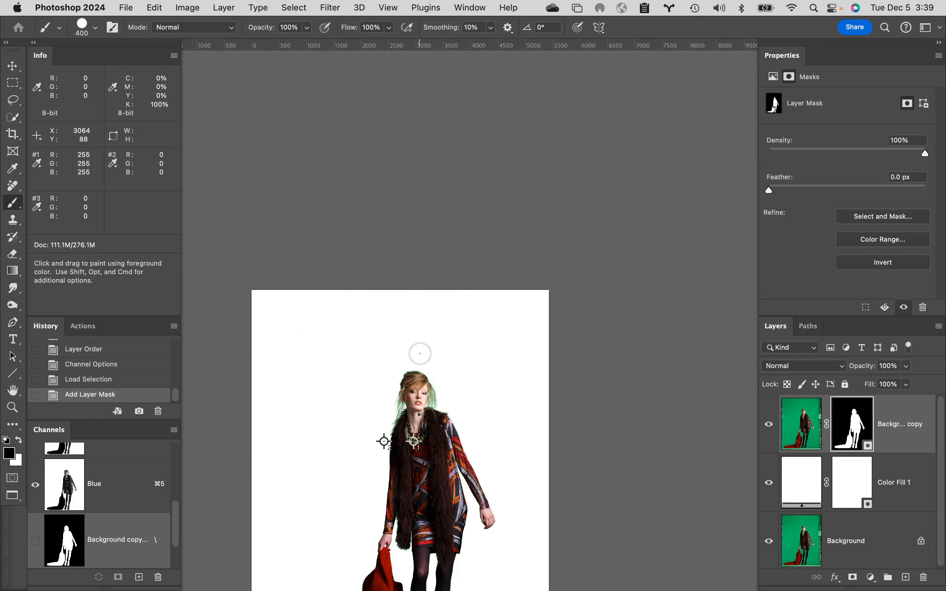
# Step: Examine the masked hair edges around the woman's face against the white fill up close
pyautogui.keyDown('super'); pyautogui.click(428, 399); pyautogui.keyUp('super')
pyautogui.keyDown('super'); pyautogui.click(442, 421); pyautogui.keyUp('super')
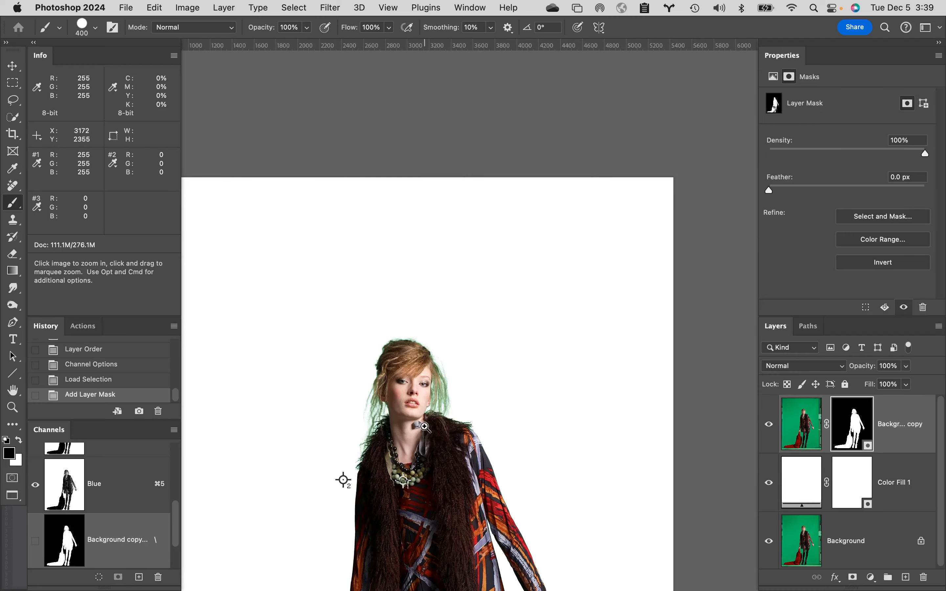
pyautogui.keyDown('super'); pyautogui.click(441, 418); pyautogui.keyUp('super')
pyautogui.keyDown('super'); pyautogui.click(439, 411); pyautogui.keyUp('super')
pyautogui.keyDown('super'); pyautogui.click(438, 409); pyautogui.keyUp('super')
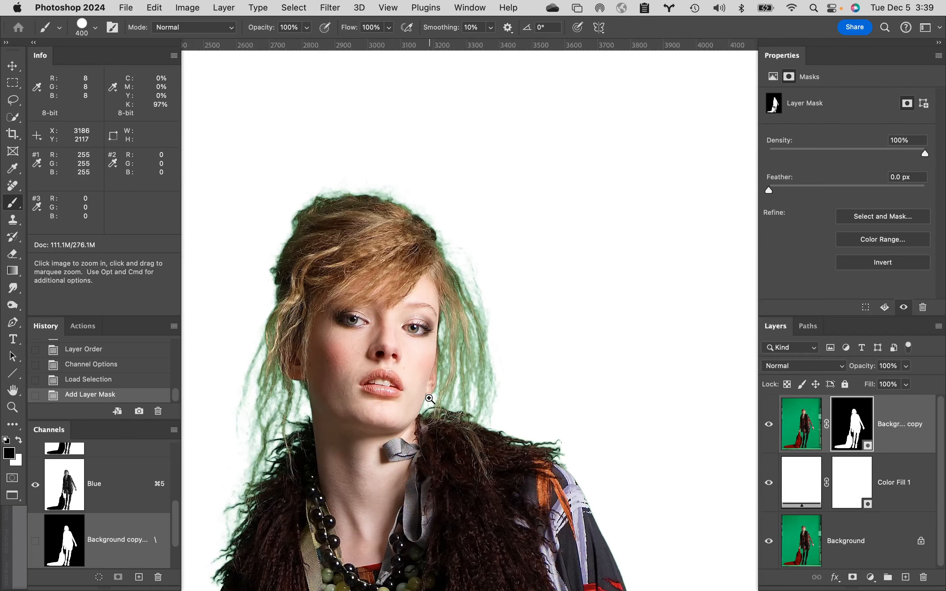
pyautogui.keyDown('super'); pyautogui.click(430, 397); pyautogui.keyUp('super')
pyautogui.keyDown('super'); pyautogui.click(430, 394); pyautogui.keyUp('super')
pyautogui.hscroll(-3, 443, 319)
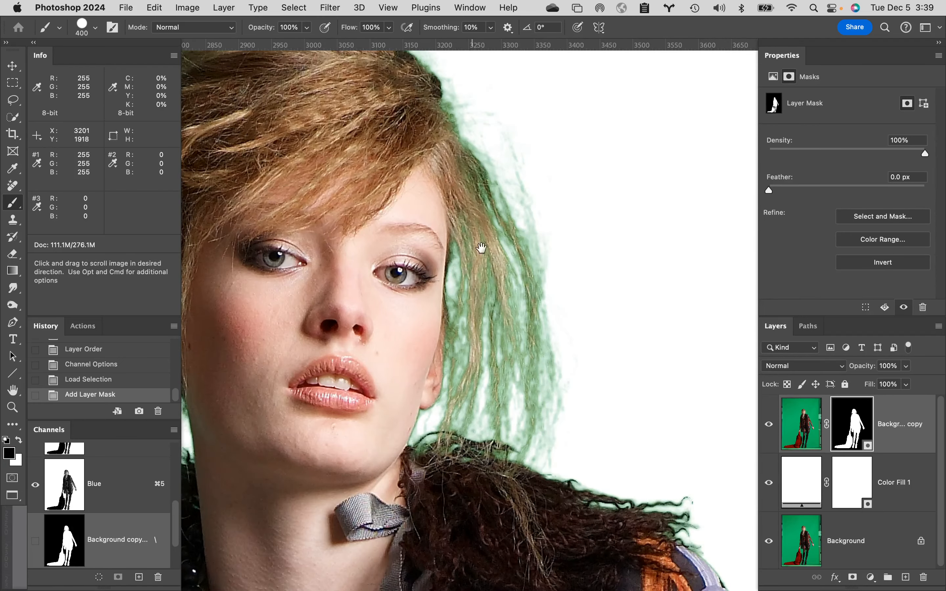
pyautogui.scroll(-5, 481, 247)
pyautogui.keyDown('alt'); pyautogui.keyDown('super'); pyautogui.click(487, 240); pyautogui.keyUp('super'); pyautogui.keyUp('alt')
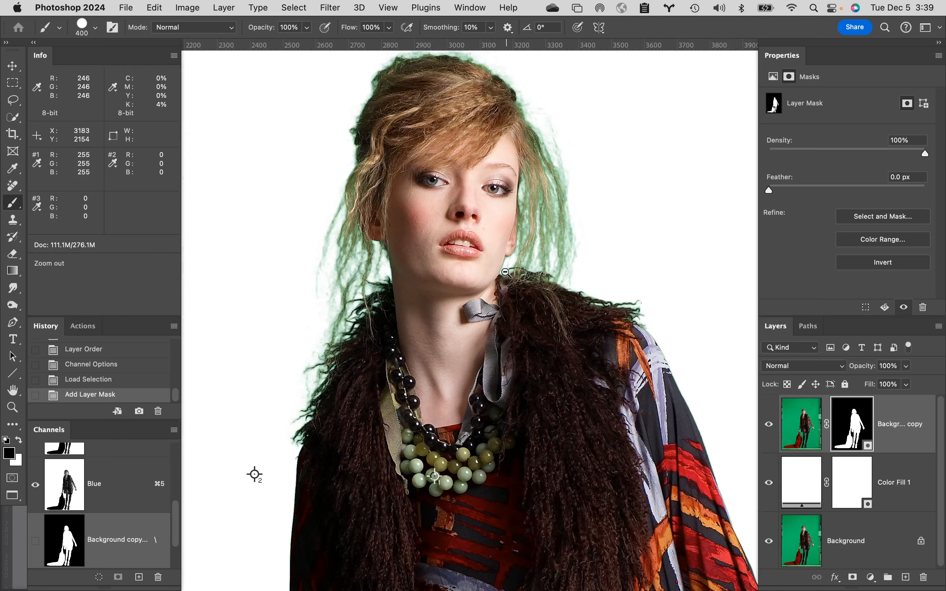
pyautogui.moveTo(456, 110); pyautogui.dragTo(486, 201)
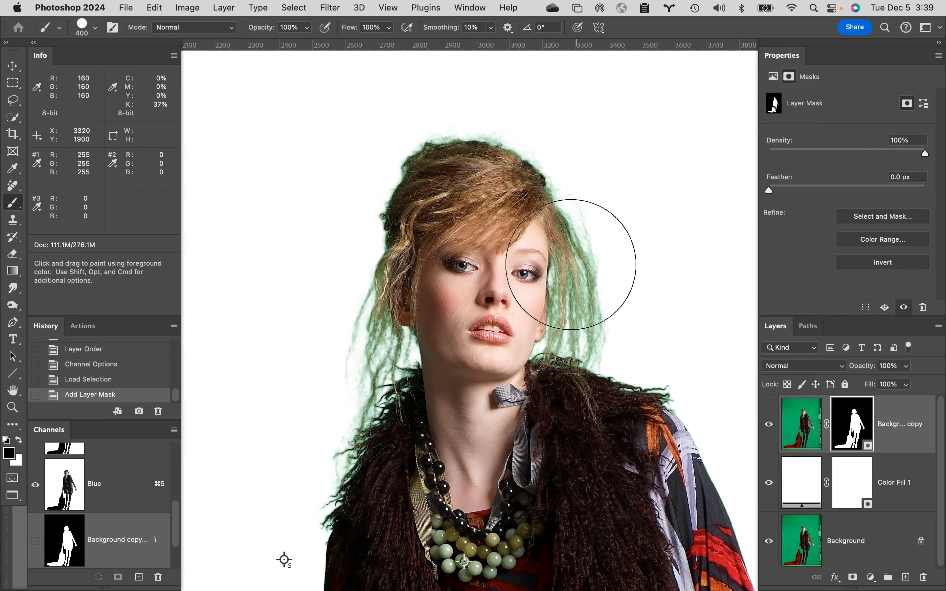
# Step: Target the image rather than the mask of the Background copy layer and set the brush blending mode to Color
pyautogui.click(801, 424)
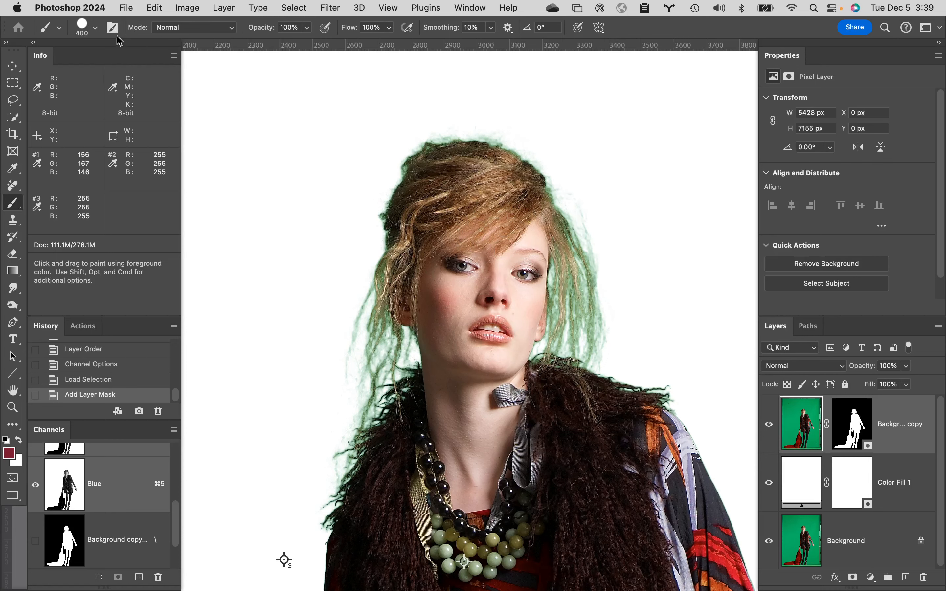
pyautogui.click(94, 29)
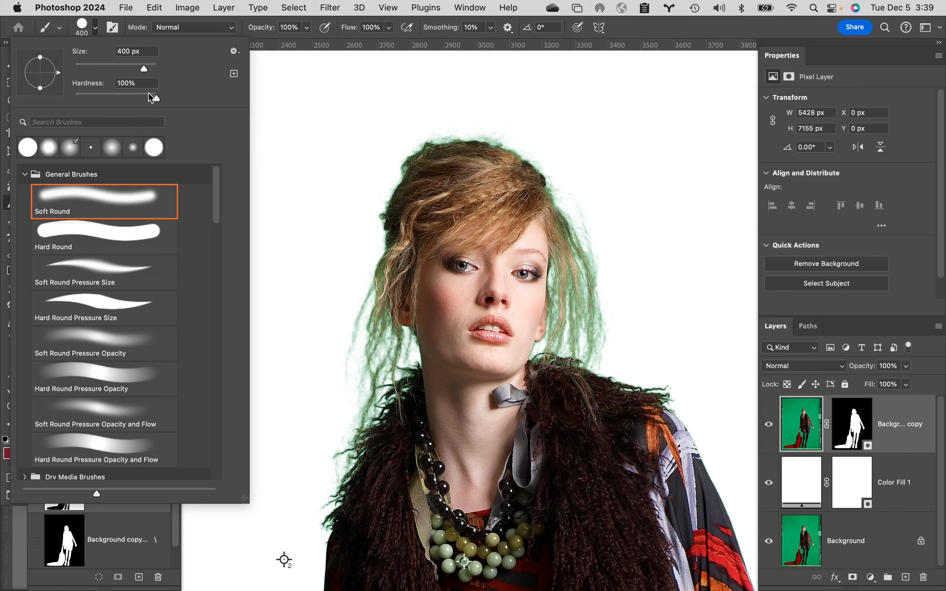
pyautogui.click(194, 28)
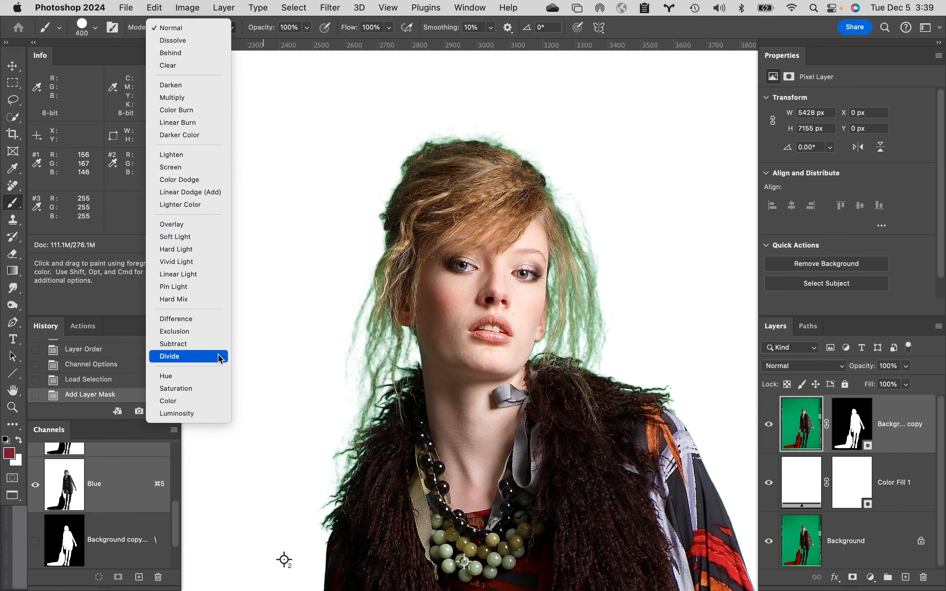
pyautogui.click(203, 400)
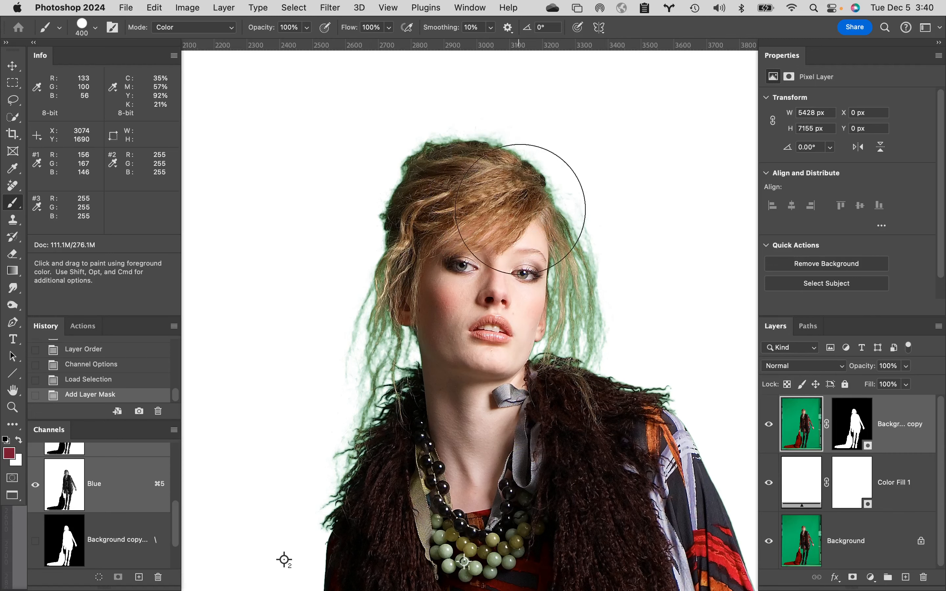
# Step: Paint over the green fringe beside the upper hair with a 90 px brush, using a dark brown sampled from the hair
pyautogui.scroll(2, 586, 292)
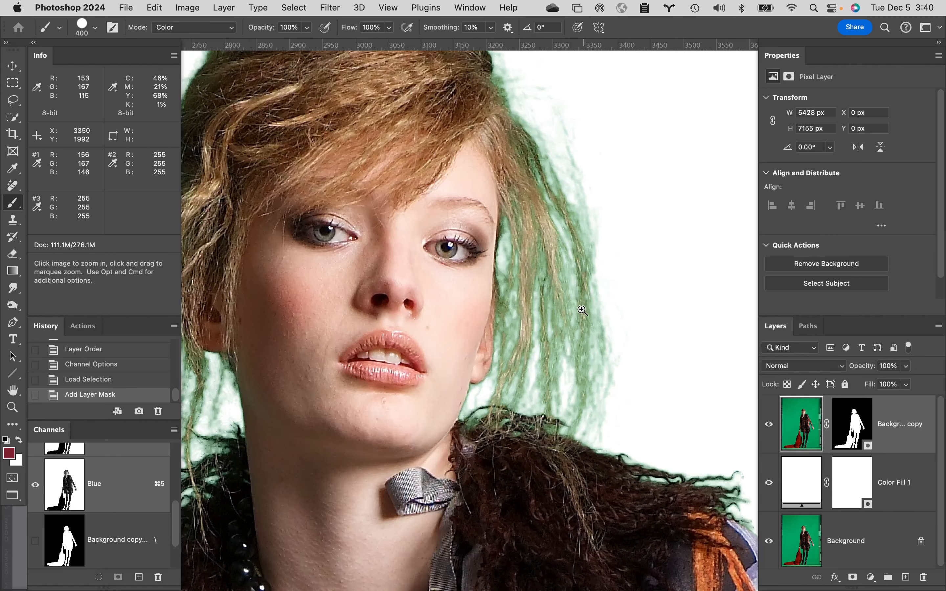
pyautogui.press('[')
pyautogui.press('[')
pyautogui.press('[')
pyautogui.press('[')
pyautogui.press('[')
pyautogui.press('[')
pyautogui.press('[')
pyautogui.press('[')
pyautogui.press('[')
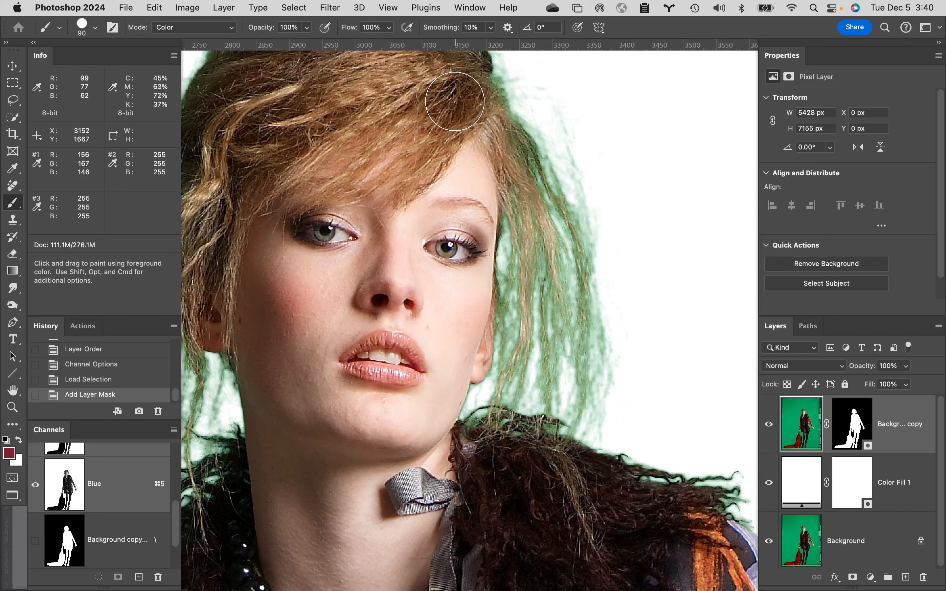
pyautogui.press('alt')
pyautogui.keyDown('alt'); pyautogui.click(456, 104); pyautogui.keyUp('alt')
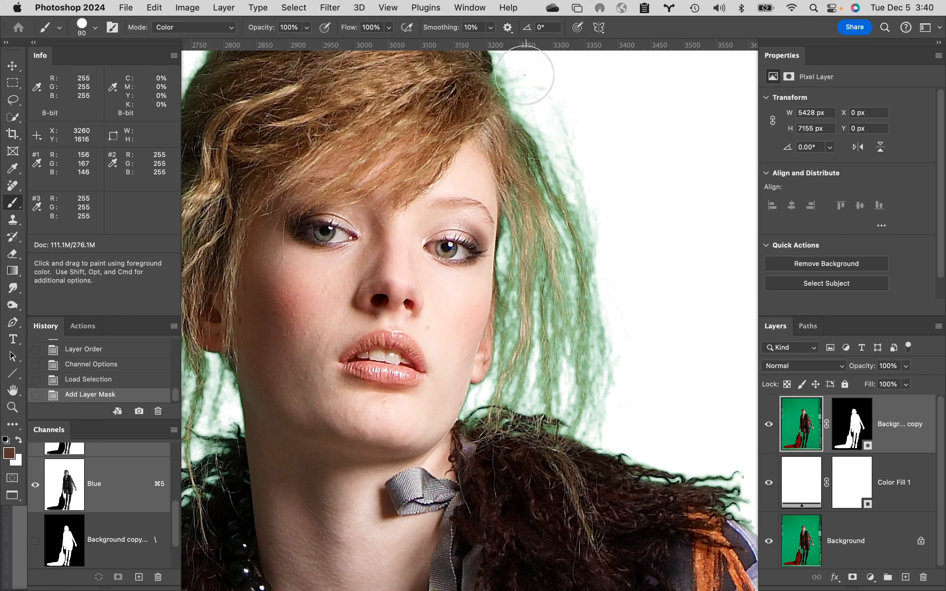
pyautogui.moveTo(510, 72)
pyautogui.mouseDown()
pyautogui.moveTo(530, 87)
pyautogui.moveTo(517, 83)
pyautogui.moveTo(545, 131)
pyautogui.moveTo(525, 117)
pyautogui.moveTo(548, 142)
pyautogui.moveTo(517, 123)
pyautogui.moveTo(547, 148)
pyautogui.mouseUp()
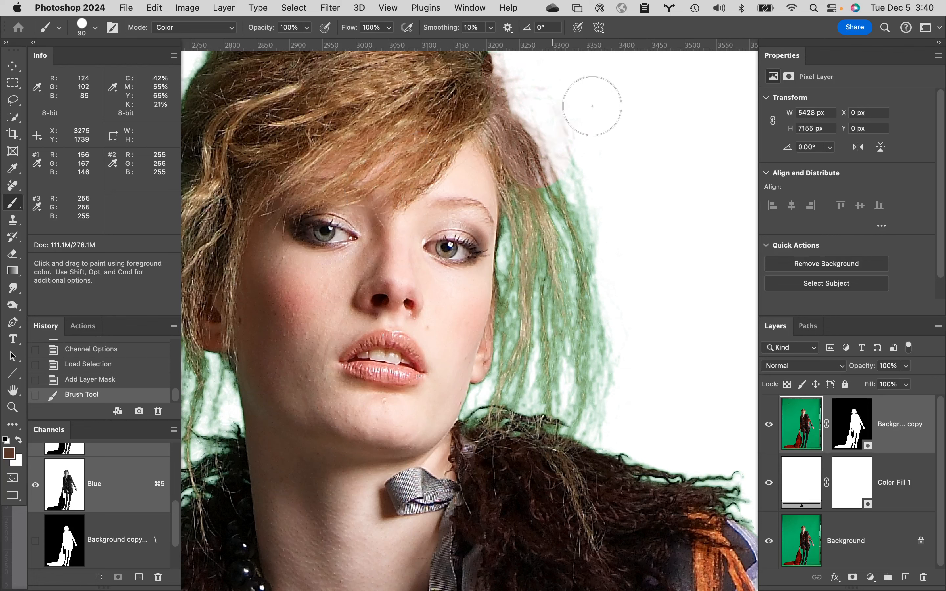
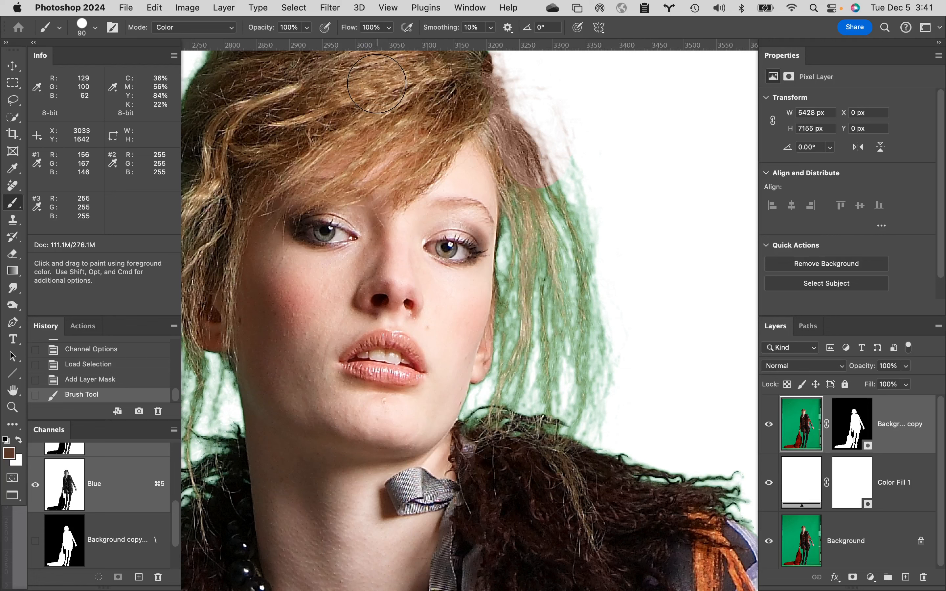
# Step: Repaint the fringe beside the upper hair with a lighter brown sampled from the hair, at 52% brush opacity
pyautogui.keyDown('alt'); pyautogui.click(369, 93); pyautogui.keyUp('alt')
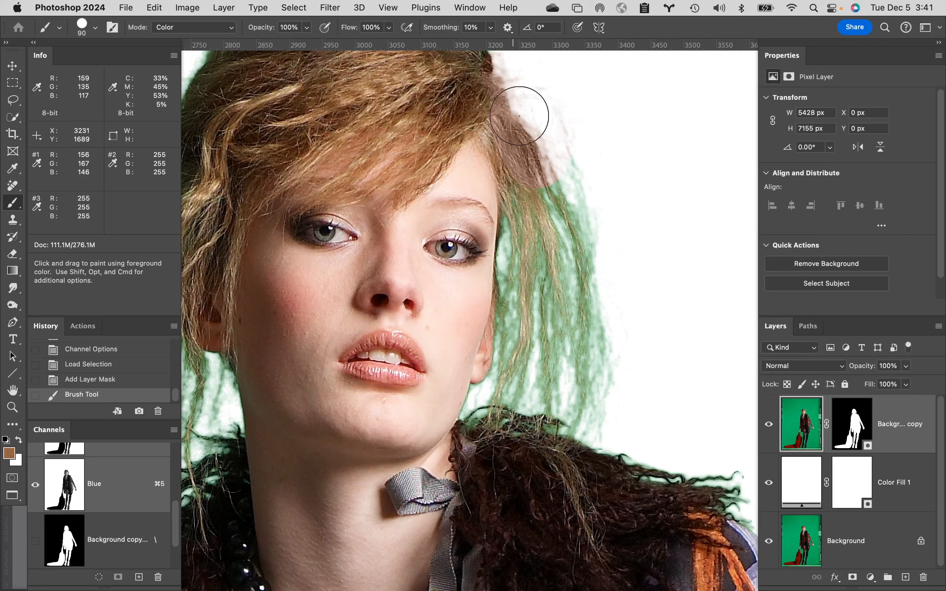
pyautogui.moveTo(520, 116)
pyautogui.mouseDown()
pyautogui.moveTo(511, 89)
pyautogui.moveTo(545, 144)
pyautogui.moveTo(508, 117)
pyautogui.moveTo(534, 169)
pyautogui.moveTo(532, 137)
pyautogui.moveTo(574, 143)
pyautogui.moveTo(550, 145)
pyautogui.mouseUp()
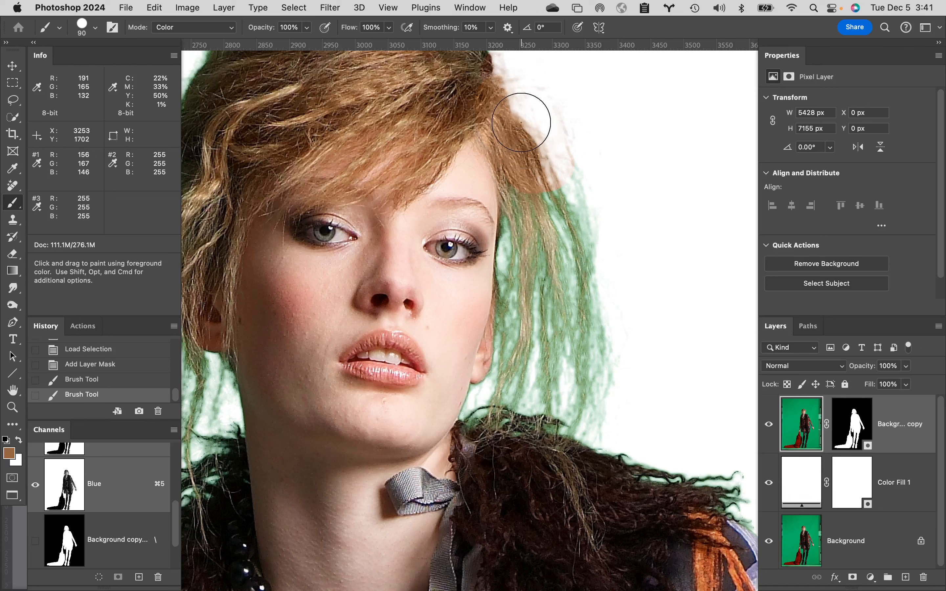
pyautogui.press('super+z')
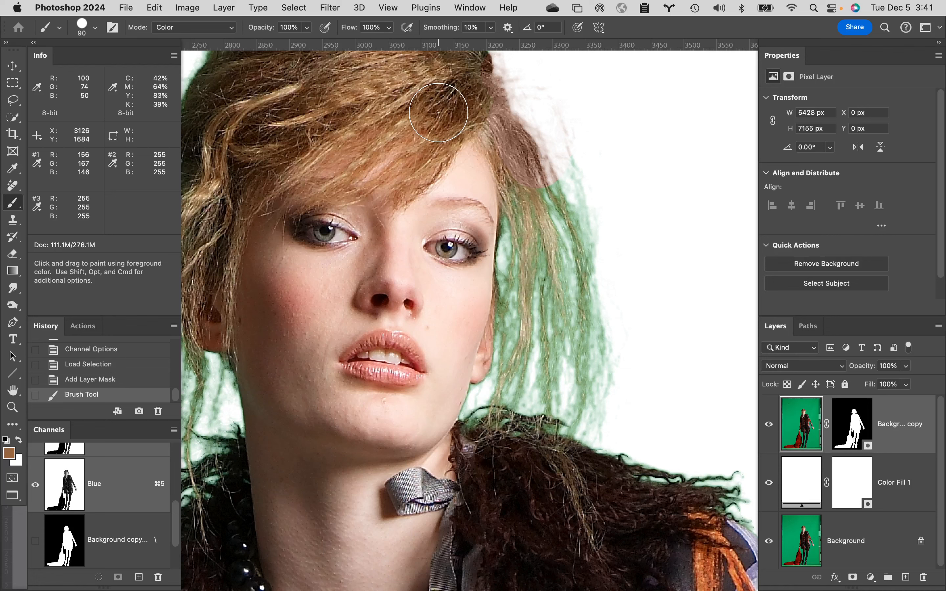
pyautogui.click(407, 27)
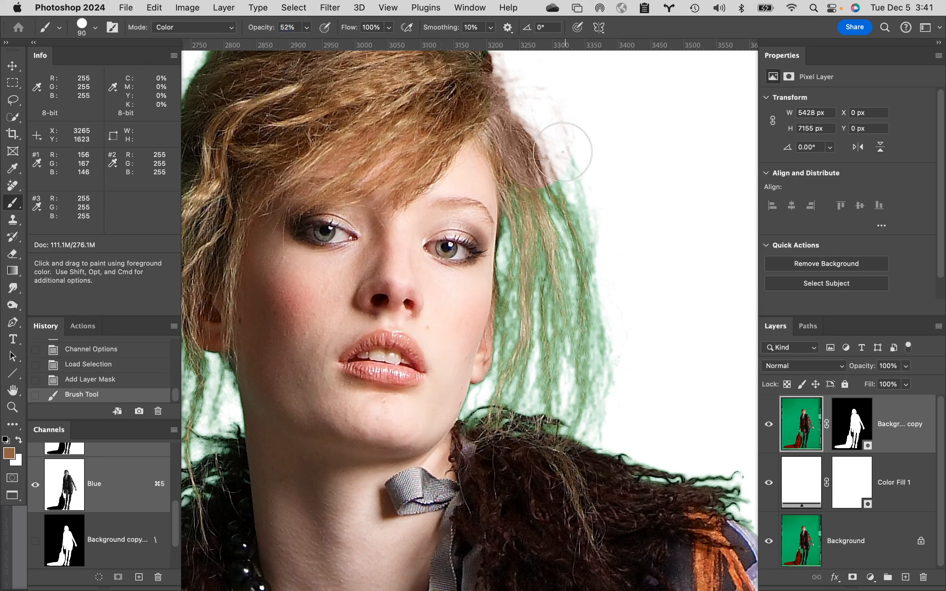
pyautogui.moveTo(504, 110); pyautogui.dragTo(547, 172)
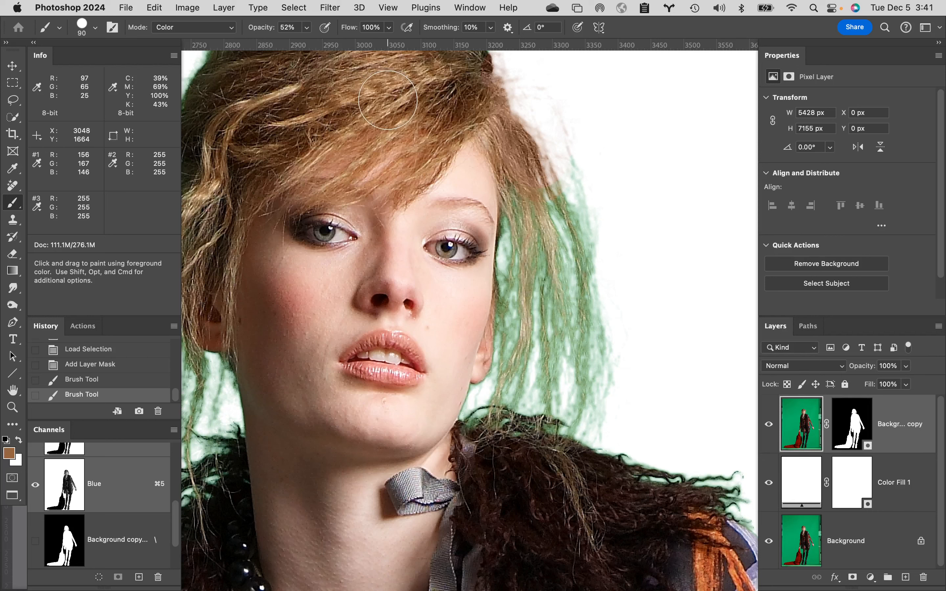
# Step: Darken the foreground colour to brown 836743 and paint over the green hair strands hanging beside the face
pyautogui.click(9, 453)
pyautogui.moveTo(613, 108); pyautogui.dragTo(836, 5)
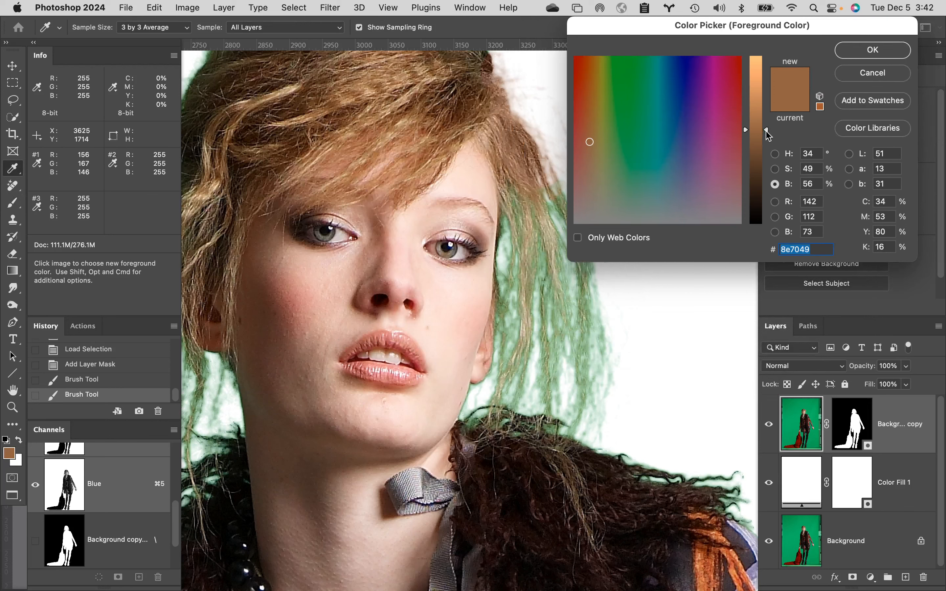
pyautogui.moveTo(766, 131); pyautogui.dragTo(766, 138)
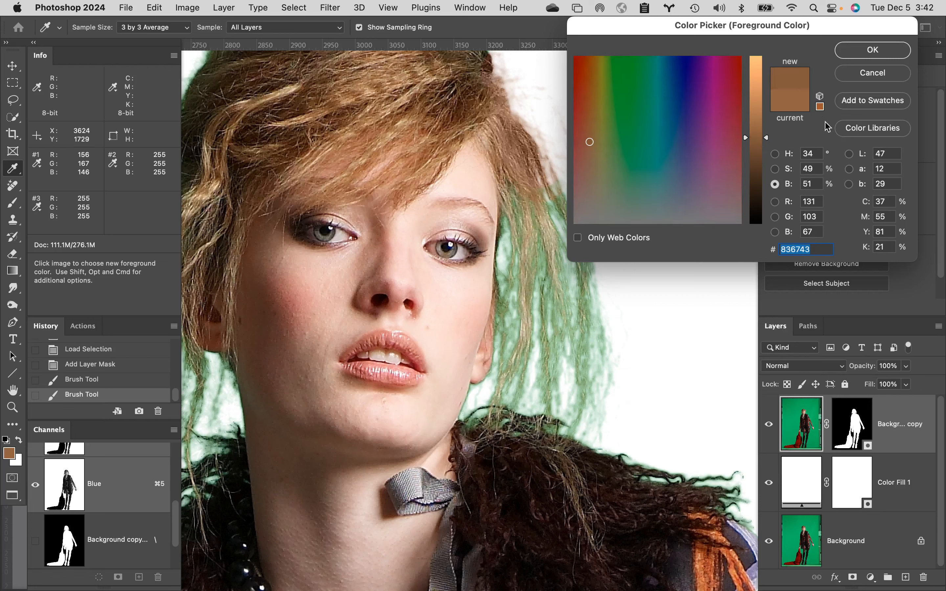
pyautogui.click(857, 61)
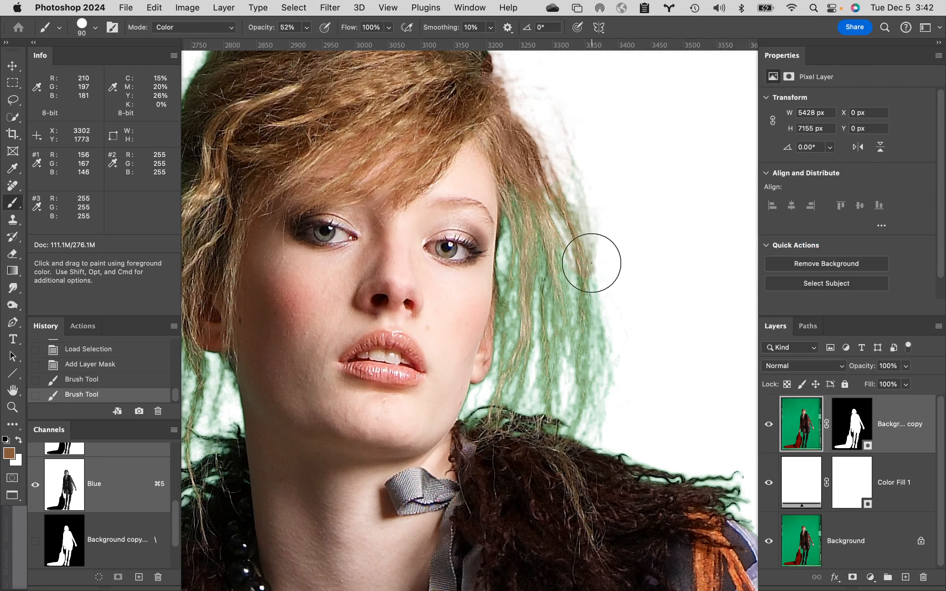
pyautogui.moveTo(591, 263)
pyautogui.mouseDown()
pyautogui.moveTo(559, 106)
pyautogui.moveTo(588, 401)
pyautogui.moveTo(587, 386)
pyautogui.moveTo(555, 407)
pyautogui.moveTo(533, 406)
pyautogui.moveTo(508, 387)
pyautogui.mouseUp()
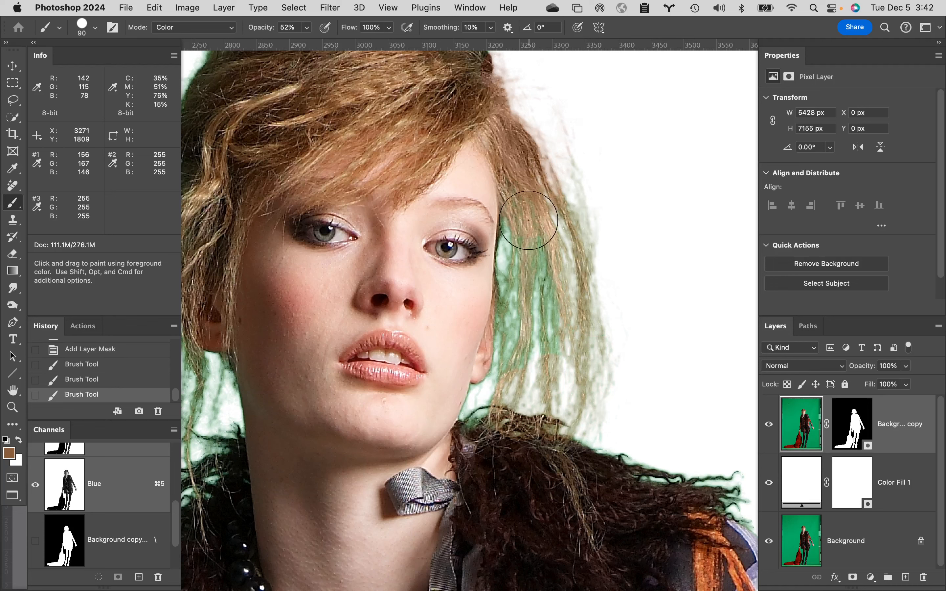
pyautogui.moveTo(528, 220)
pyautogui.mouseDown()
pyautogui.moveTo(526, 331)
pyautogui.moveTo(530, 218)
pyautogui.moveTo(530, 273)
pyautogui.moveTo(510, 305)
pyautogui.moveTo(521, 205)
pyautogui.moveTo(532, 285)
pyautogui.mouseUp()
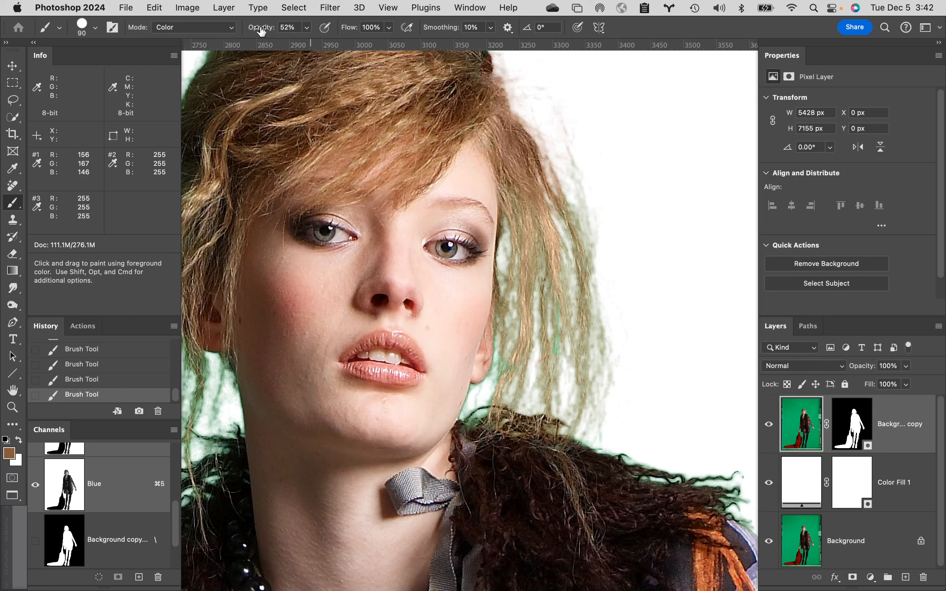
# Step: Raise the brush opacity to 100% and recolour the loose strands beside the cheek down to the fur collar
pyautogui.moveTo(569, 121)
pyautogui.mouseDown()
pyautogui.moveTo(602, 298)
pyautogui.moveTo(566, 258)
pyautogui.moveTo(543, 195)
pyautogui.moveTo(524, 258)
pyautogui.moveTo(524, 355)
pyautogui.moveTo(515, 318)
pyautogui.moveTo(445, 340)
pyautogui.mouseUp()
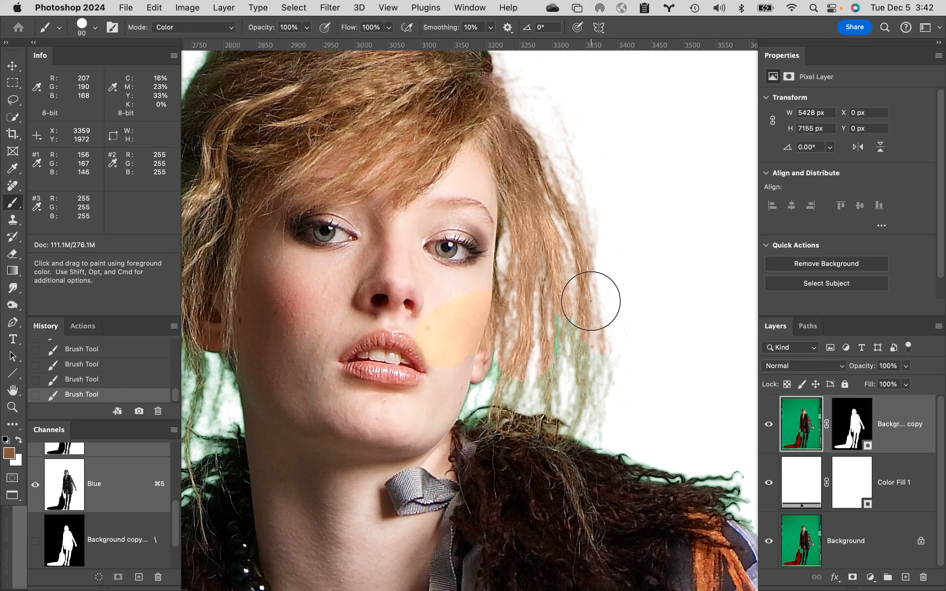
pyautogui.press('super+z')
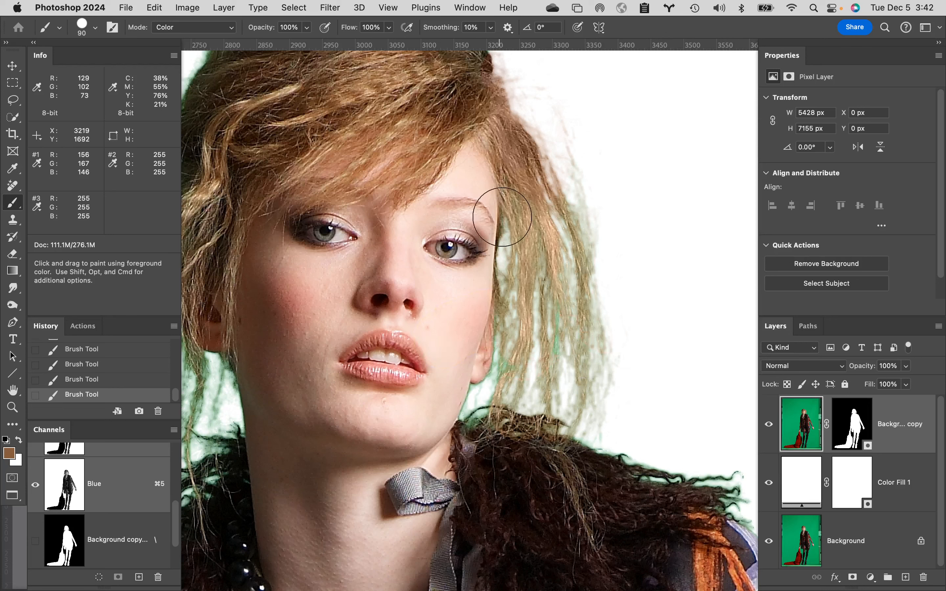
pyautogui.moveTo(525, 225)
pyautogui.mouseDown()
pyautogui.moveTo(515, 383)
pyautogui.moveTo(527, 377)
pyautogui.moveTo(547, 397)
pyautogui.moveTo(562, 388)
pyautogui.moveTo(574, 410)
pyautogui.moveTo(587, 410)
pyautogui.moveTo(565, 159)
pyautogui.moveTo(581, 357)
pyautogui.moveTo(575, 405)
pyautogui.moveTo(553, 430)
pyautogui.moveTo(558, 409)
pyautogui.moveTo(562, 419)
pyautogui.moveTo(555, 388)
pyautogui.moveTo(578, 399)
pyautogui.moveTo(570, 392)
pyautogui.moveTo(578, 378)
pyautogui.moveTo(539, 427)
pyautogui.mouseUp()
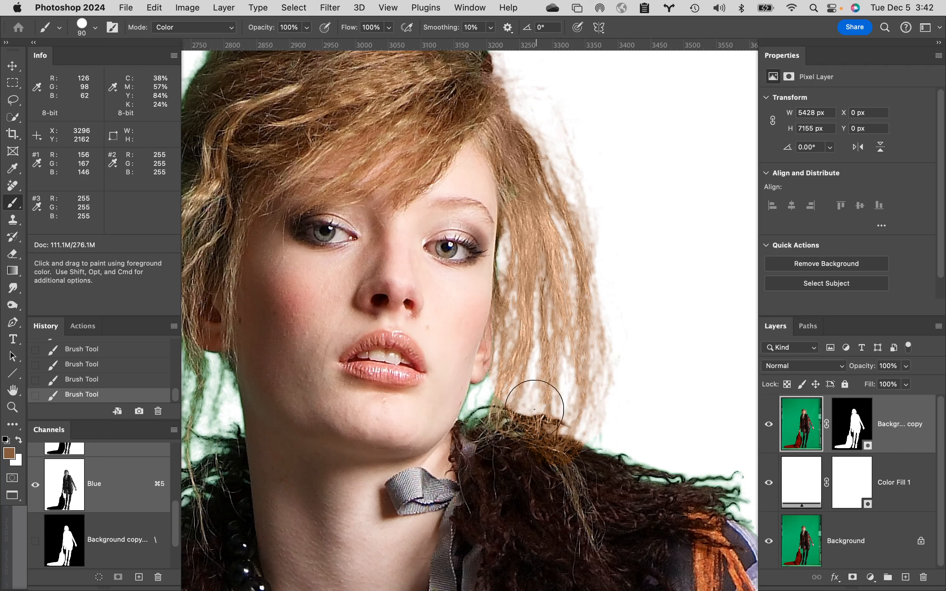
# Step: Recolour the green gap between earlobe and fur collar with a 40 px brush and tint the jaw edge with skin colour sampled from the cheek
pyautogui.press('super+space')
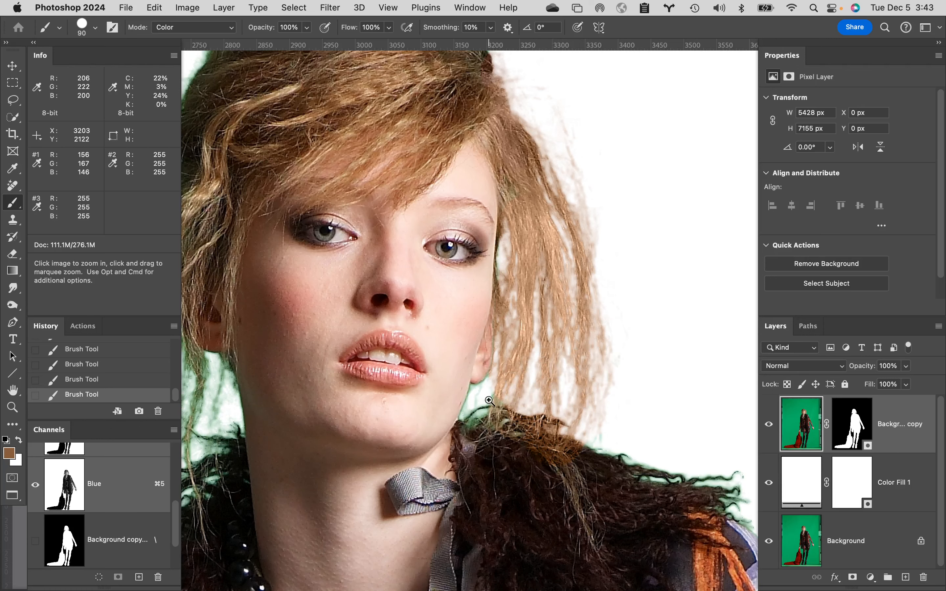
pyautogui.keyDown('super'); pyautogui.click(489, 400); pyautogui.keyUp('super')
pyautogui.keyDown('super'); pyautogui.click(488, 402); pyautogui.keyUp('super')
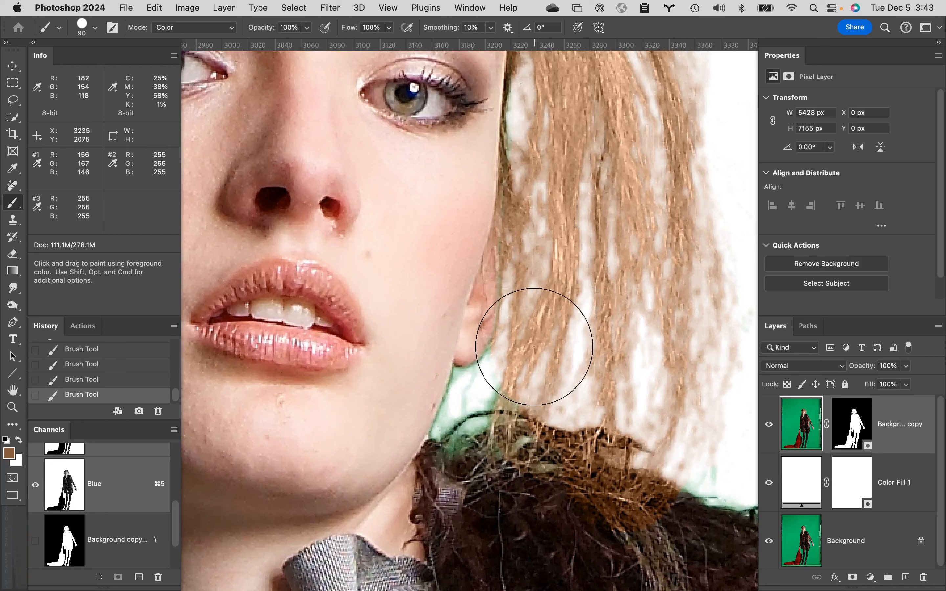
pyautogui.press('[')
pyautogui.press('[')
pyautogui.press('[')
pyautogui.press('[')
pyautogui.press('[')
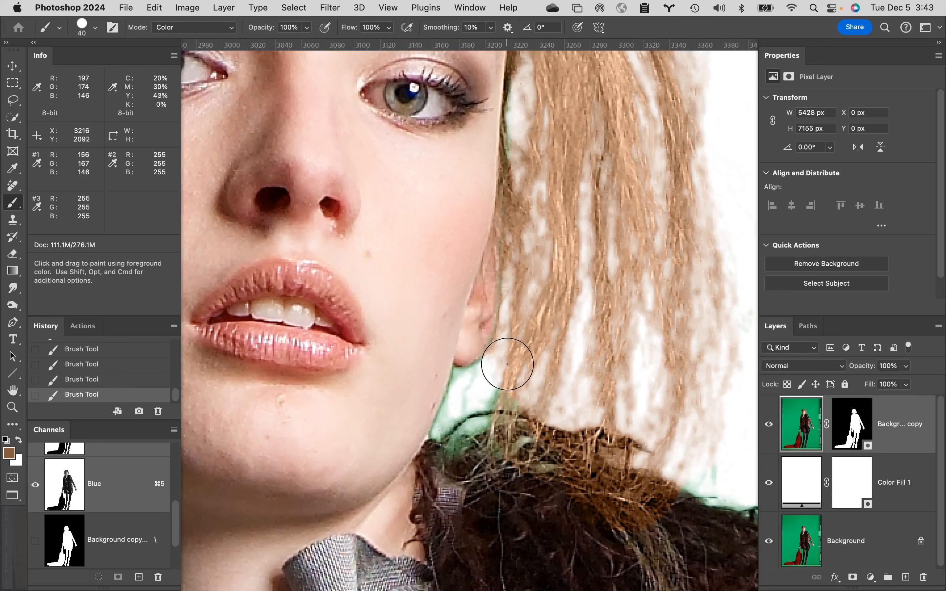
pyautogui.moveTo(507, 364)
pyautogui.mouseDown()
pyautogui.moveTo(471, 380)
pyautogui.moveTo(452, 434)
pyautogui.mouseUp()
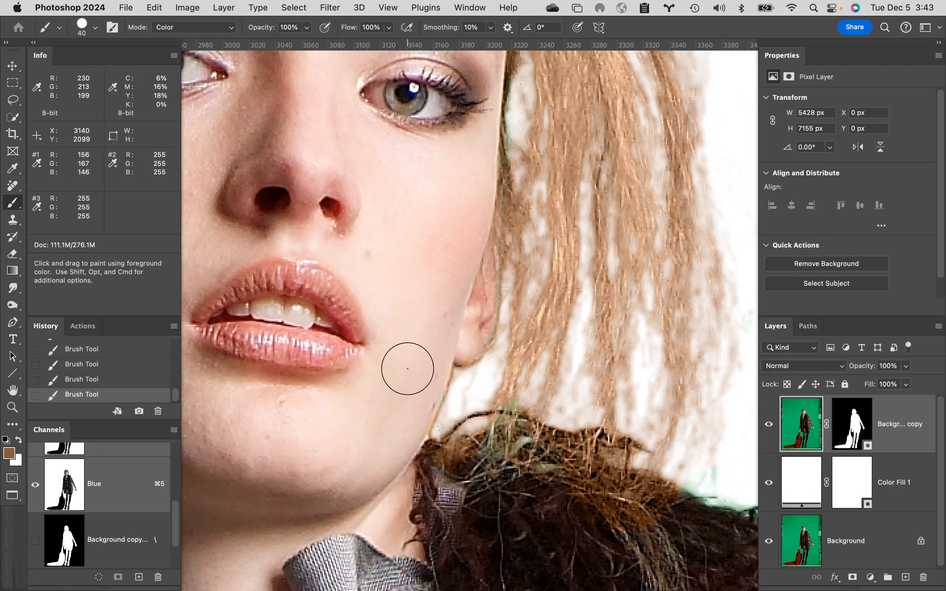
pyautogui.press('alt')
pyautogui.keyDown('alt'); pyautogui.click(405, 369); pyautogui.keyUp('alt')
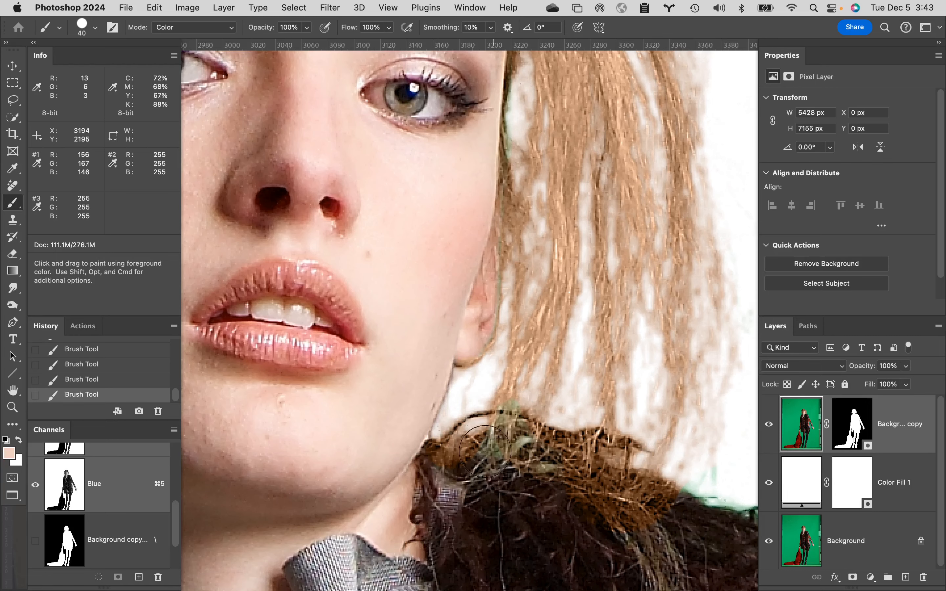
# Step: Paint over the orange and green tint on the fur collar with a dark brown sampled from the fur
pyautogui.press('space')
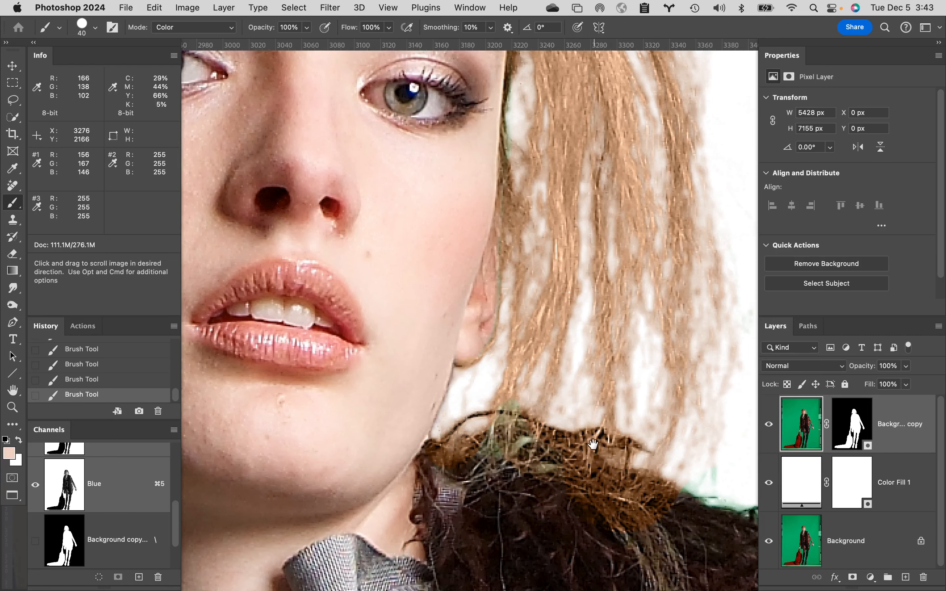
pyautogui.moveTo(582, 420); pyautogui.dragTo(583, 332)
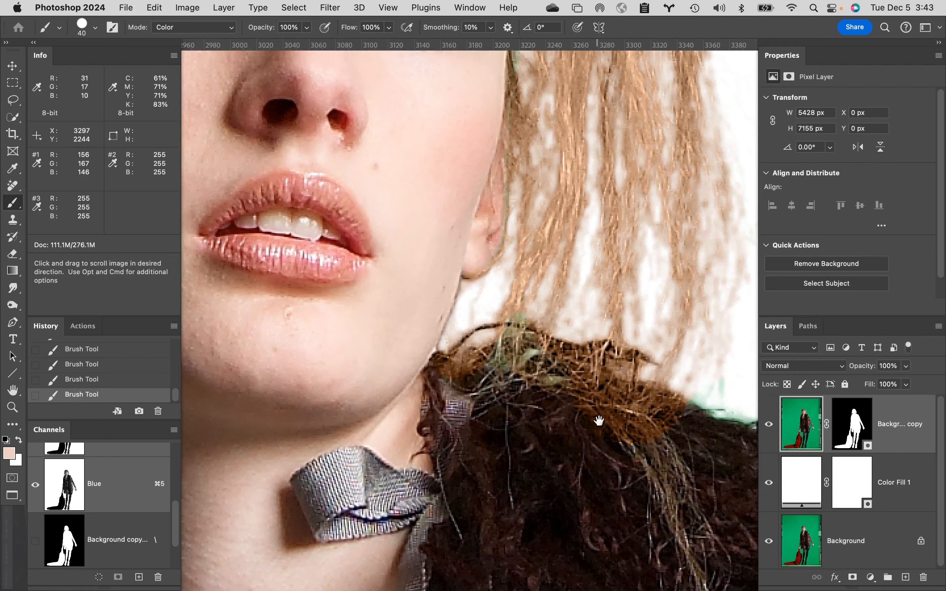
pyautogui.moveTo(573, 418); pyautogui.dragTo(520, 306)
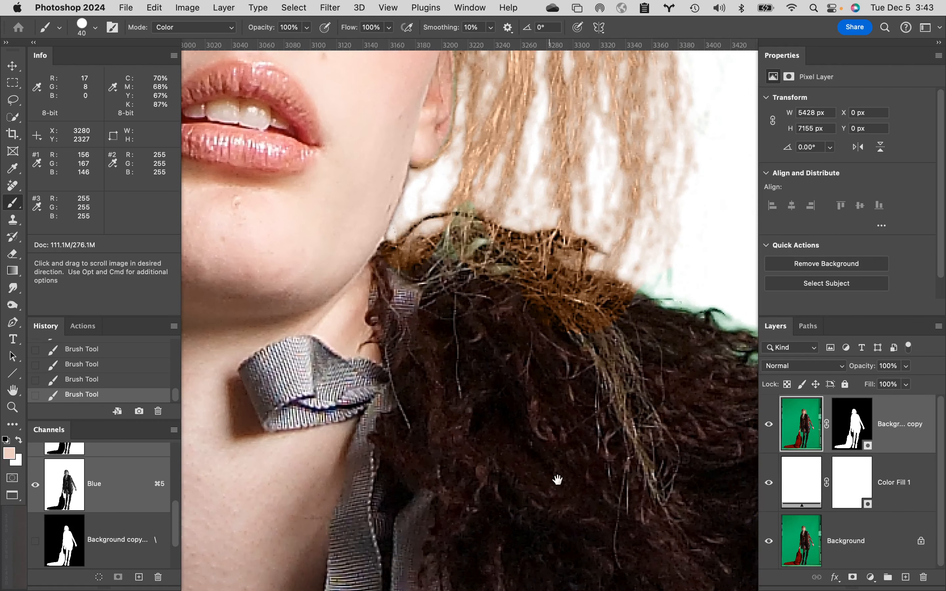
pyautogui.keyDown('alt'); pyautogui.click(451, 394); pyautogui.keyUp('alt')
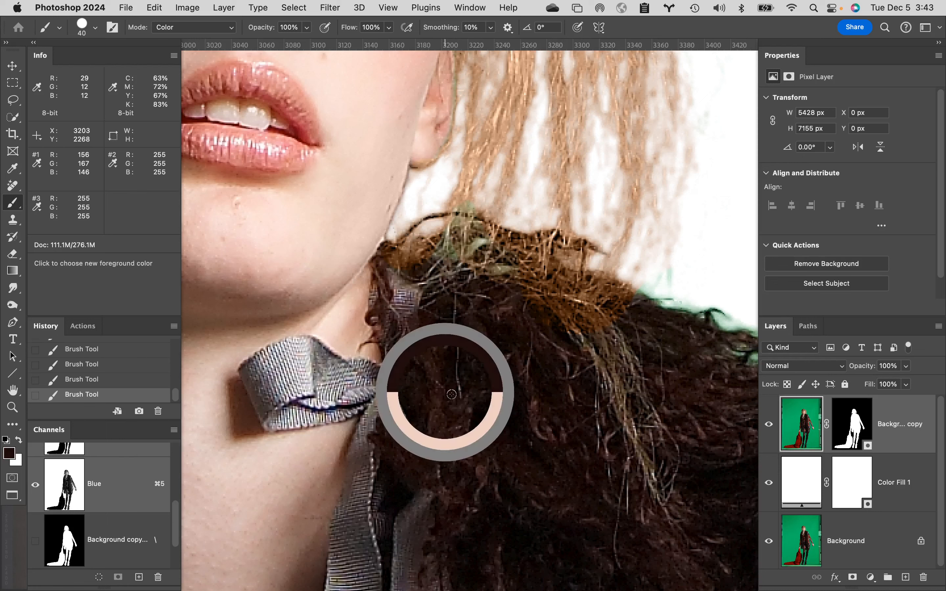
pyautogui.moveTo(450, 264)
pyautogui.mouseDown()
pyautogui.moveTo(461, 232)
pyautogui.moveTo(397, 264)
pyautogui.moveTo(432, 243)
pyautogui.moveTo(502, 249)
pyautogui.moveTo(549, 268)
pyautogui.moveTo(566, 257)
pyautogui.moveTo(584, 266)
pyautogui.moveTo(557, 280)
pyautogui.moveTo(571, 319)
pyautogui.moveTo(612, 299)
pyautogui.moveTo(621, 317)
pyautogui.moveTo(609, 321)
pyautogui.moveTo(611, 341)
pyautogui.moveTo(517, 292)
pyautogui.moveTo(533, 265)
pyautogui.moveTo(580, 310)
pyautogui.moveTo(477, 310)
pyautogui.moveTo(525, 306)
pyautogui.moveTo(604, 346)
pyautogui.moveTo(560, 360)
pyautogui.moveTo(548, 392)
pyautogui.moveTo(584, 361)
pyautogui.moveTo(608, 478)
pyautogui.mouseUp()
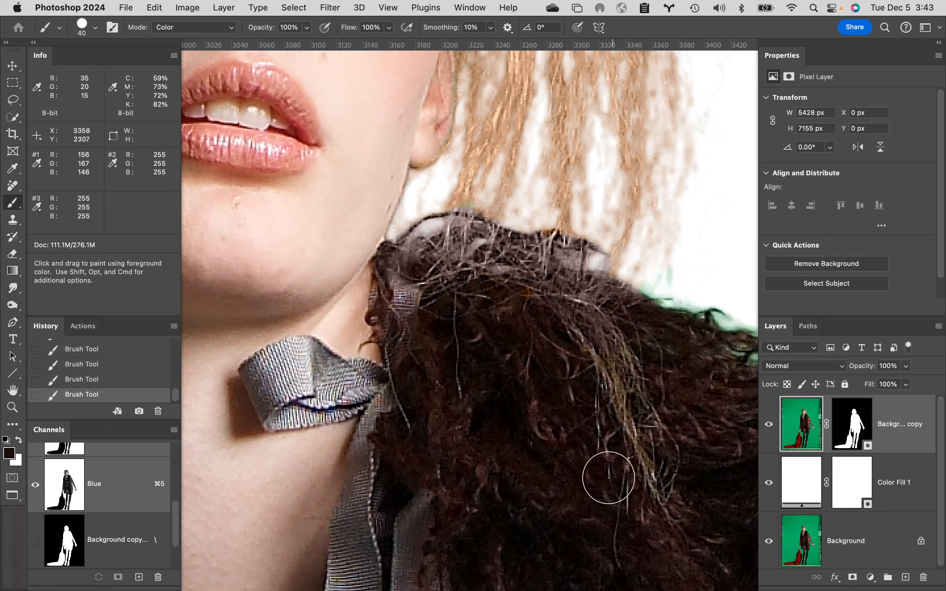
# Step: Warm the strands on the fur collar with brown 3b1e12 at 49% brush opacity
pyautogui.keyDown('alt'); pyautogui.click(539, 490); pyautogui.keyUp('alt')
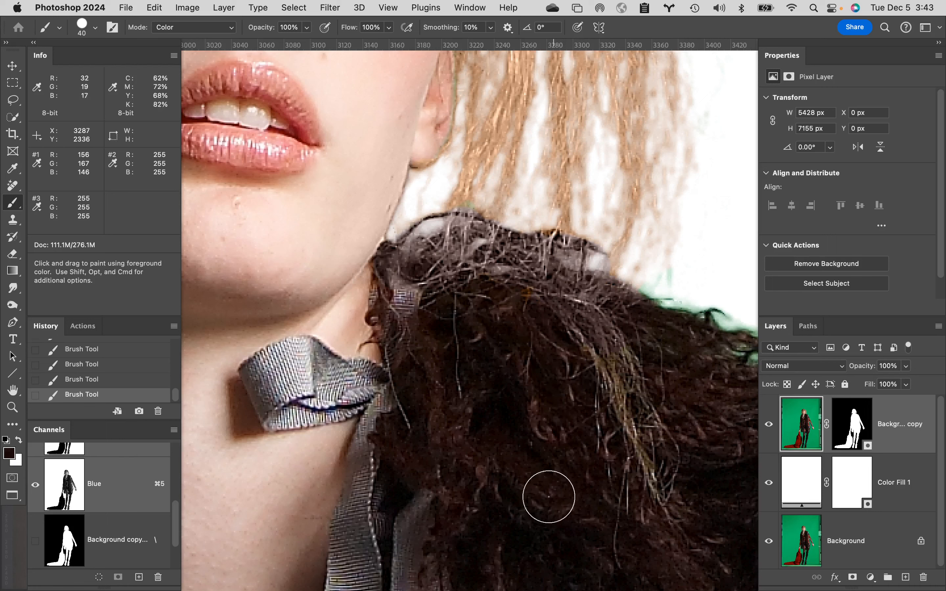
pyautogui.click(10, 456)
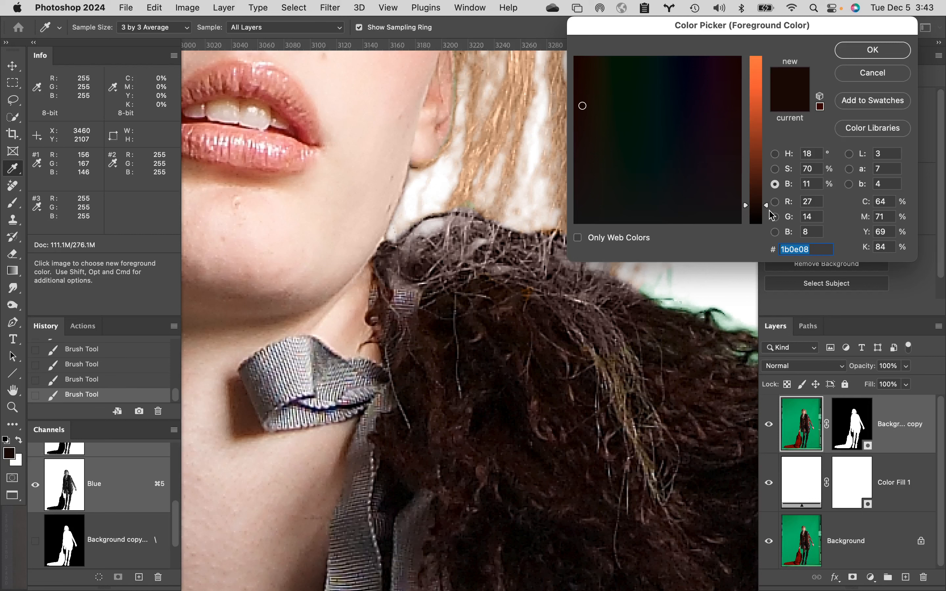
pyautogui.moveTo(767, 205); pyautogui.dragTo(765, 186)
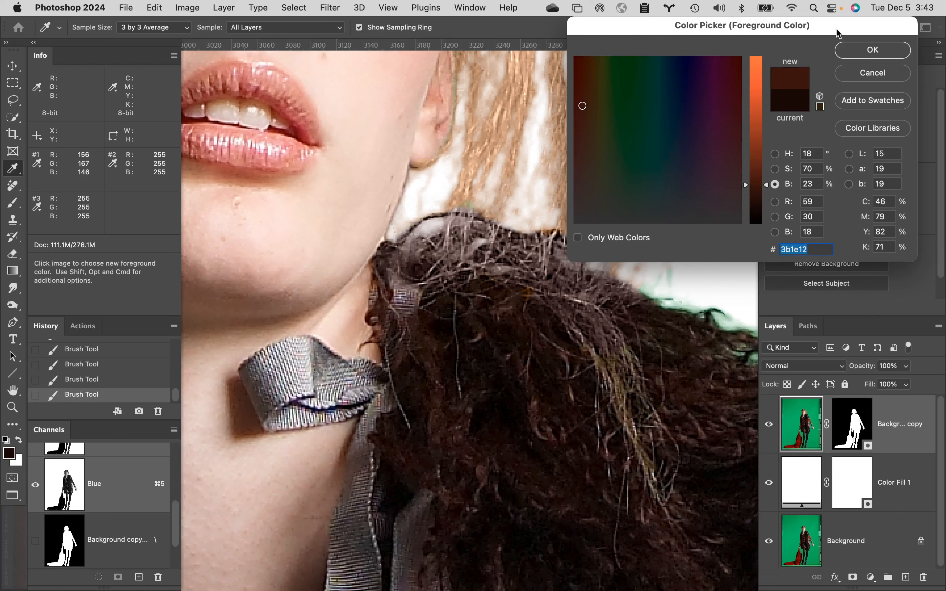
pyautogui.click(861, 51)
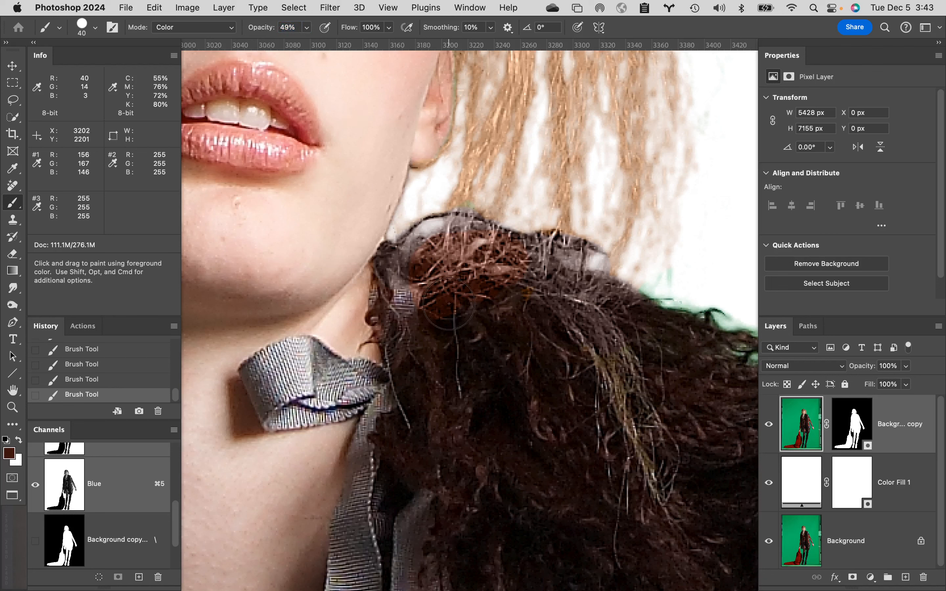
pyautogui.press('super+z')
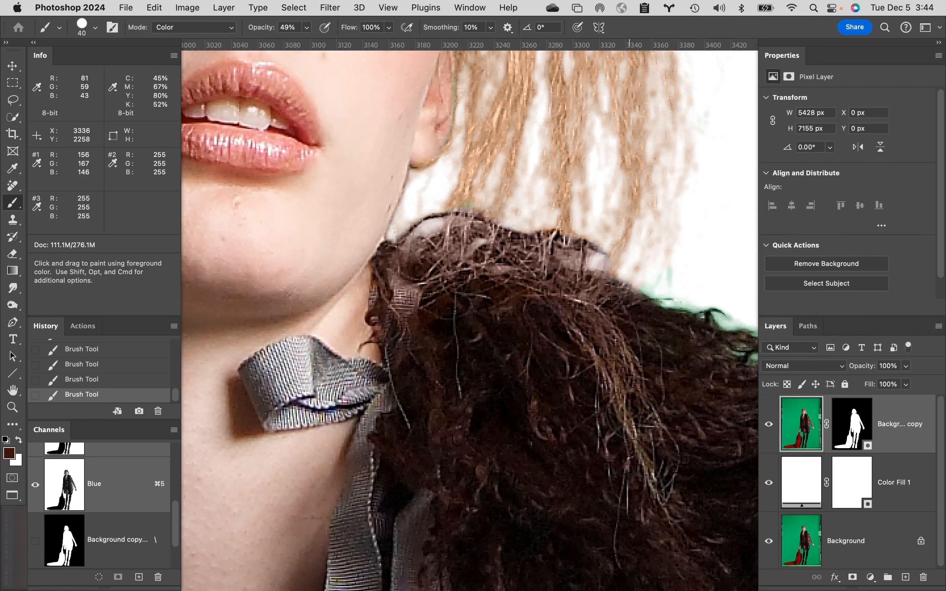
# Step: Paint the green fringe where the hair tips meet the fur's shoulder edge with dark brown sampled from the fur
pyautogui.hscroll(10, 446, 375)
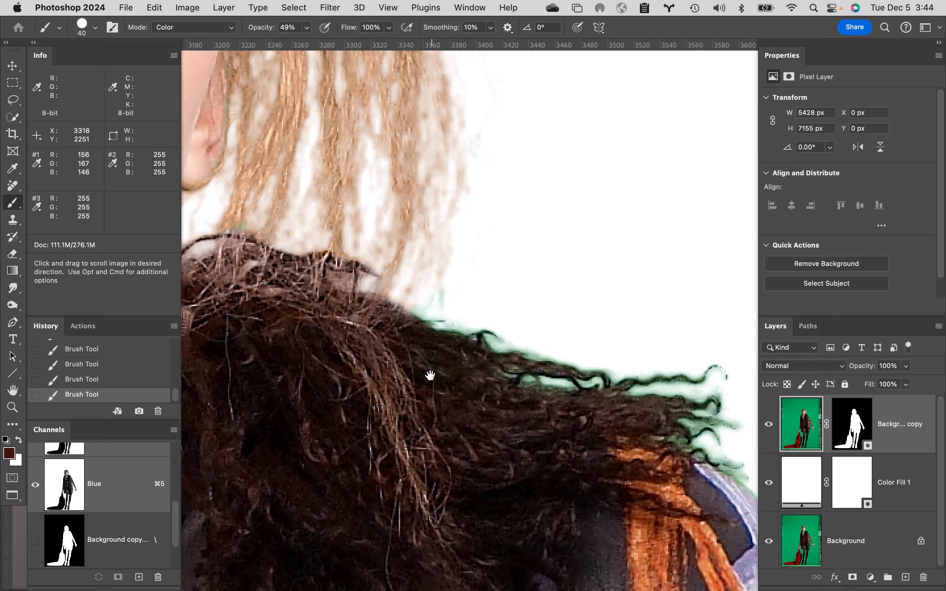
pyautogui.keyDown('alt'); pyautogui.click(471, 404); pyautogui.keyUp('alt')
pyautogui.moveTo(423, 306)
pyautogui.mouseDown()
pyautogui.moveTo(530, 366)
pyautogui.moveTo(542, 338)
pyautogui.mouseUp()
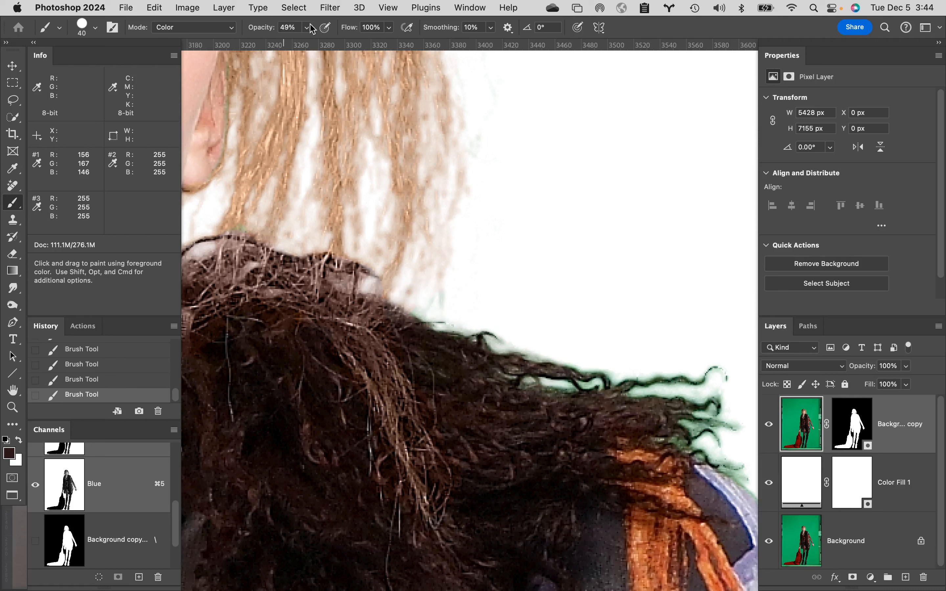
# Step: Recolour the green fringe along the fur's outer shoulder edge with a soft brush at 100% opacity and freshly sampled fur brown
pyautogui.moveTo(265, 33); pyautogui.dragTo(304, 31)
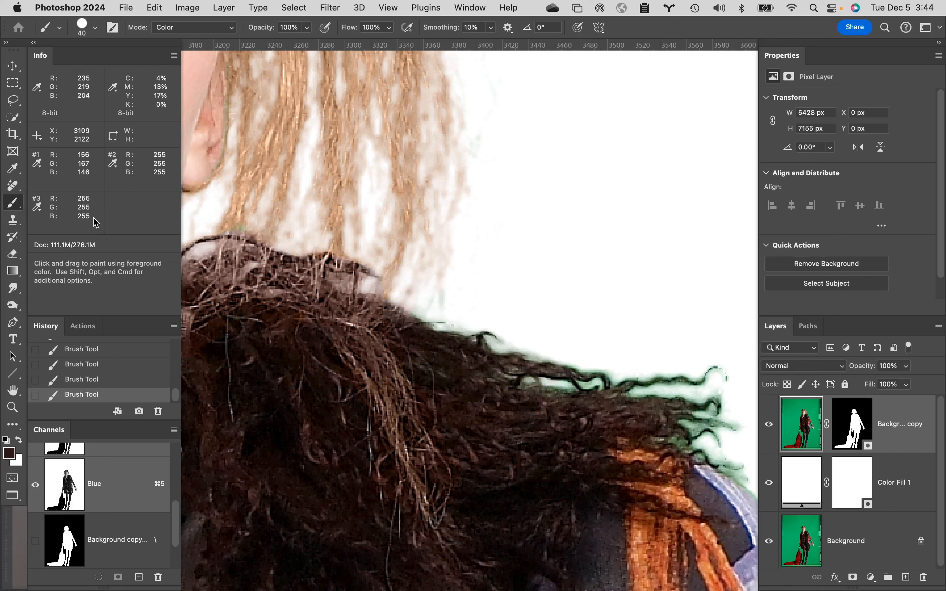
pyautogui.click(96, 28)
pyautogui.moveTo(155, 96); pyautogui.dragTo(31, 94)
pyautogui.click(663, 22)
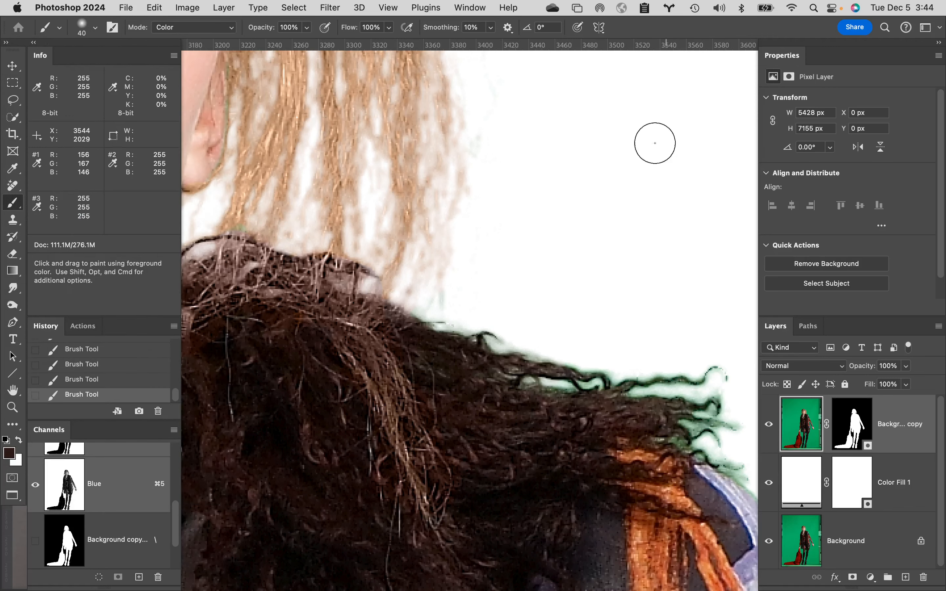
pyautogui.keyDown('alt'); pyautogui.click(465, 362); pyautogui.keyUp('alt')
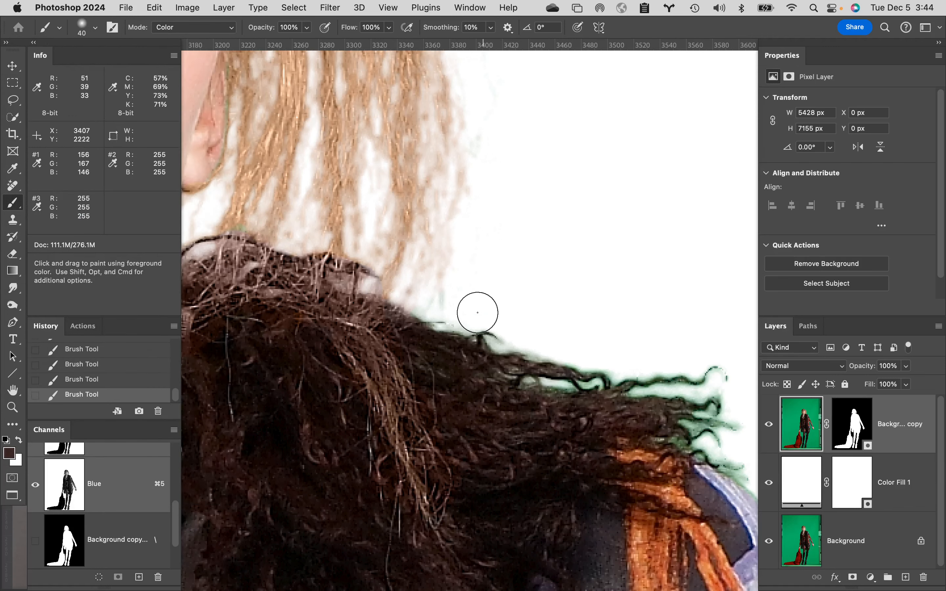
pyautogui.moveTo(444, 323)
pyautogui.mouseDown()
pyautogui.moveTo(493, 332)
pyautogui.moveTo(516, 368)
pyautogui.moveTo(535, 358)
pyautogui.moveTo(524, 392)
pyautogui.moveTo(591, 375)
pyautogui.moveTo(670, 376)
pyautogui.moveTo(706, 361)
pyautogui.moveTo(721, 421)
pyautogui.moveTo(680, 438)
pyautogui.moveTo(734, 454)
pyautogui.mouseUp()
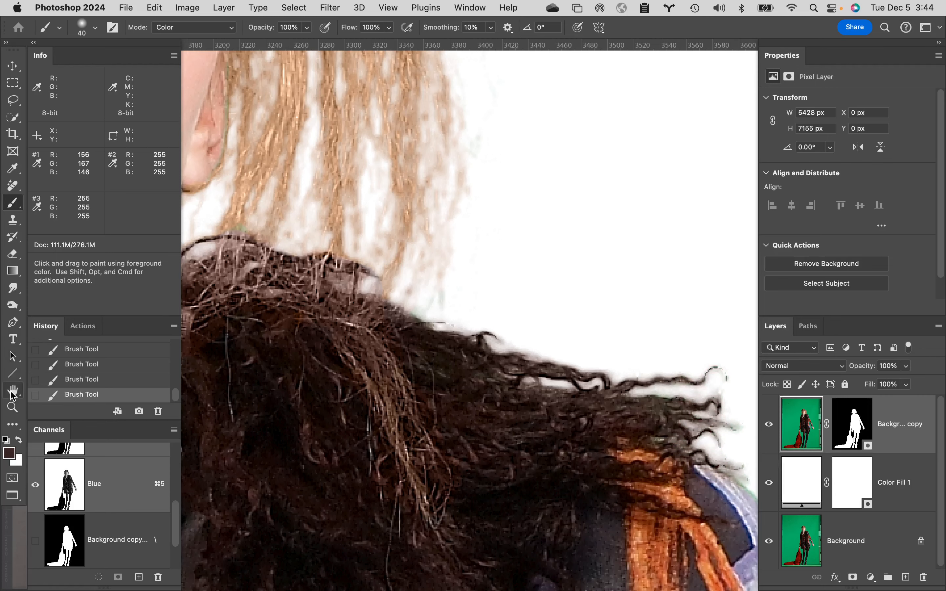
pyautogui.doubleClick(13, 390)
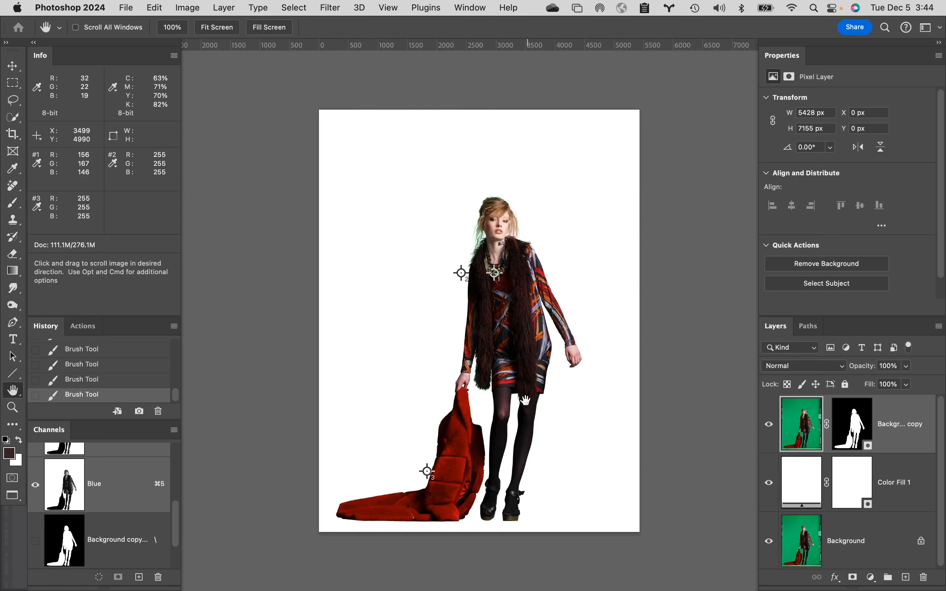
# Step: Examine the cutout's edges around the shoes, legs, red garment, skirt, fur and free hand for remaining green fringe
pyautogui.keyDown('super'); pyautogui.click(530, 470); pyautogui.keyUp('super')
pyautogui.keyDown('super'); pyautogui.click(482, 560); pyautogui.keyUp('super')
pyautogui.keyDown('super'); pyautogui.click(483, 534); pyautogui.keyUp('super')
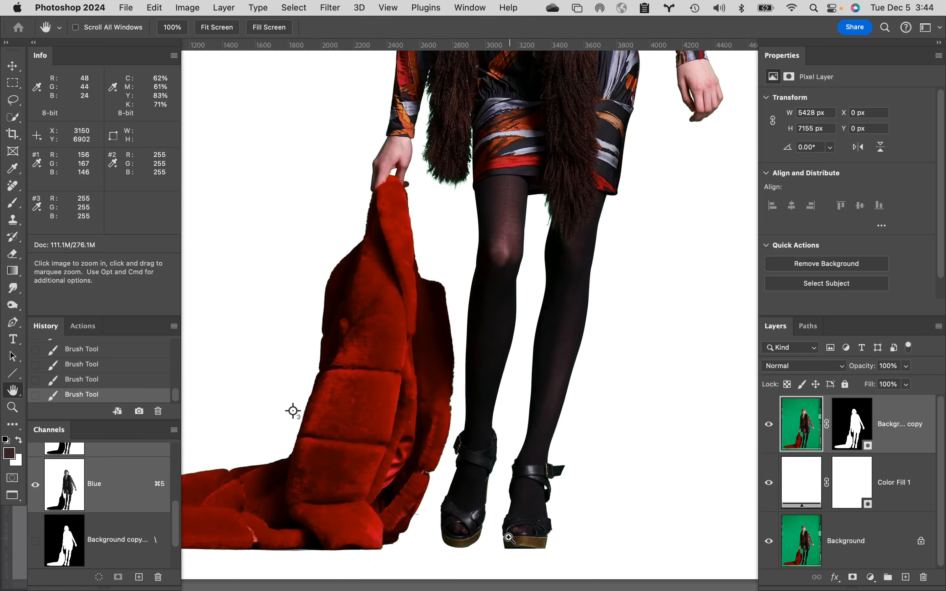
pyautogui.keyDown('super'); pyautogui.click(508, 538); pyautogui.keyUp('super')
pyautogui.keyDown('super'); pyautogui.click(516, 549); pyautogui.keyUp('super')
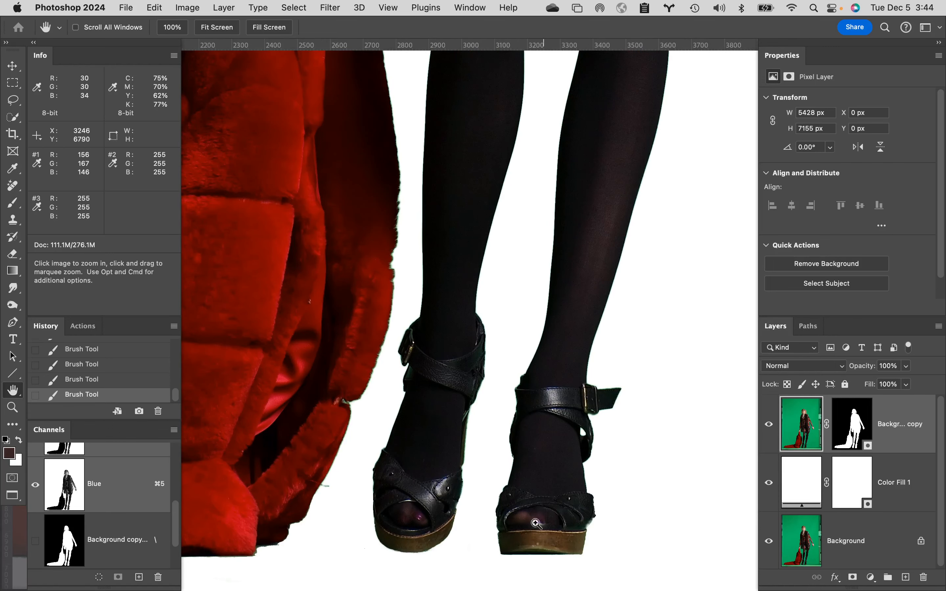
pyautogui.moveTo(317, 435); pyautogui.dragTo(658, 571)
pyautogui.moveTo(613, 374); pyautogui.dragTo(425, 557)
pyautogui.moveTo(587, 289); pyautogui.dragTo(448, 359)
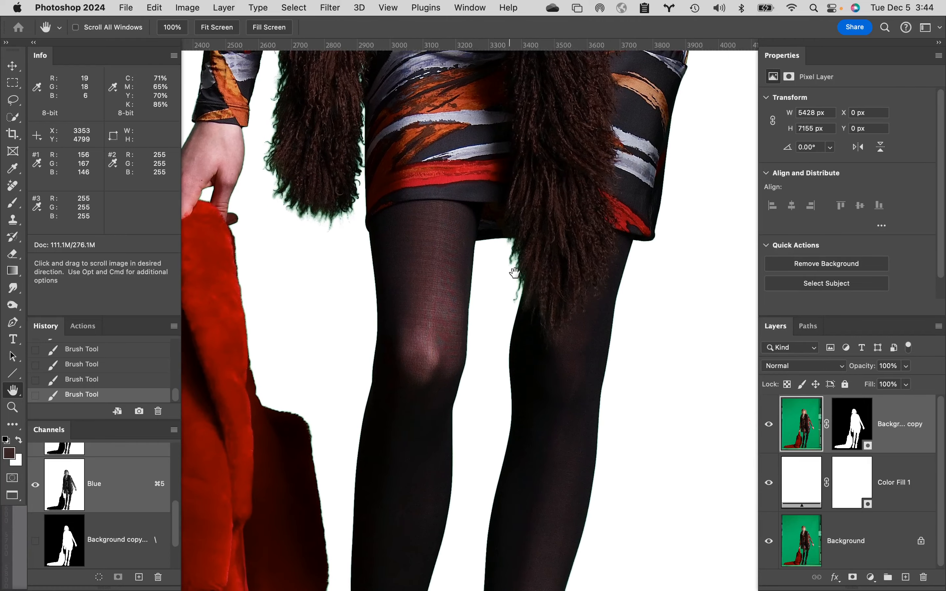
pyautogui.moveTo(430, 275); pyautogui.dragTo(516, 374)
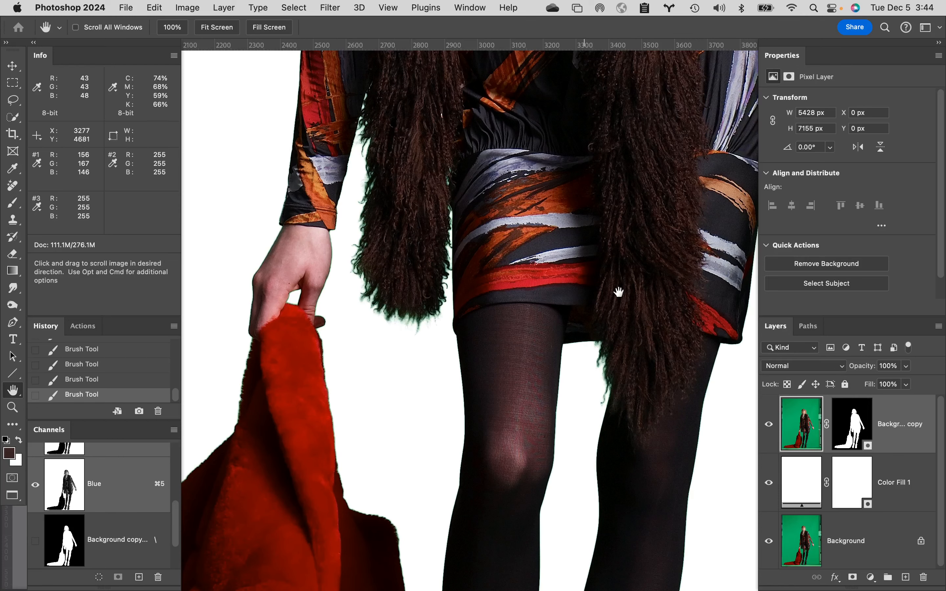
pyautogui.moveTo(647, 289); pyautogui.dragTo(292, 317)
pyautogui.press('super+space')
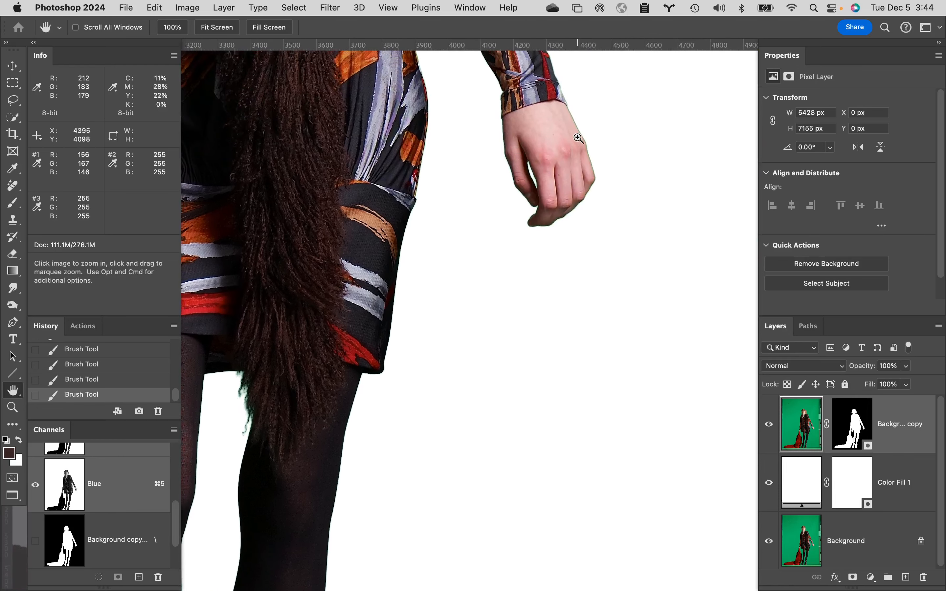
pyautogui.click(577, 137)
pyautogui.click(613, 148)
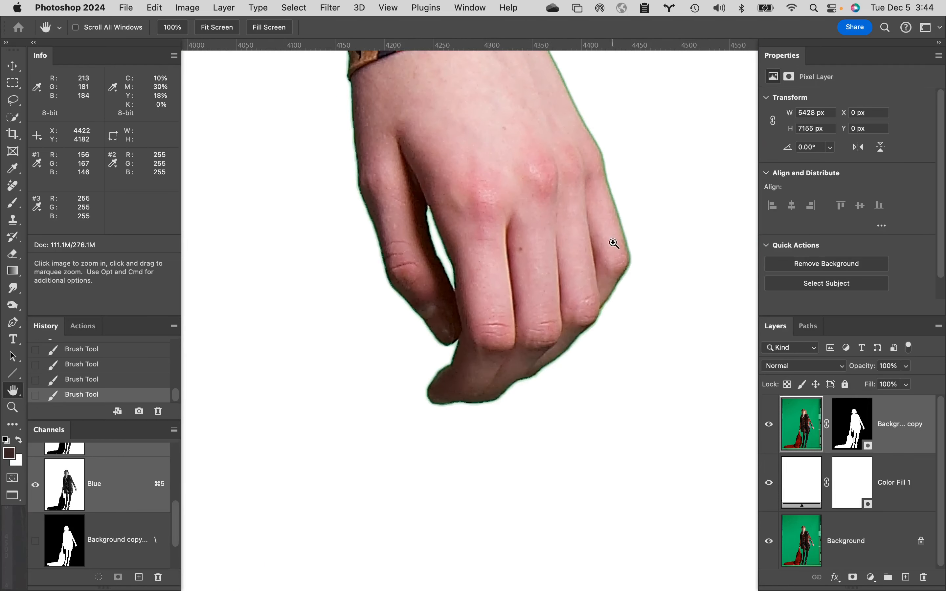
pyautogui.moveTo(534, 143); pyautogui.dragTo(555, 307)
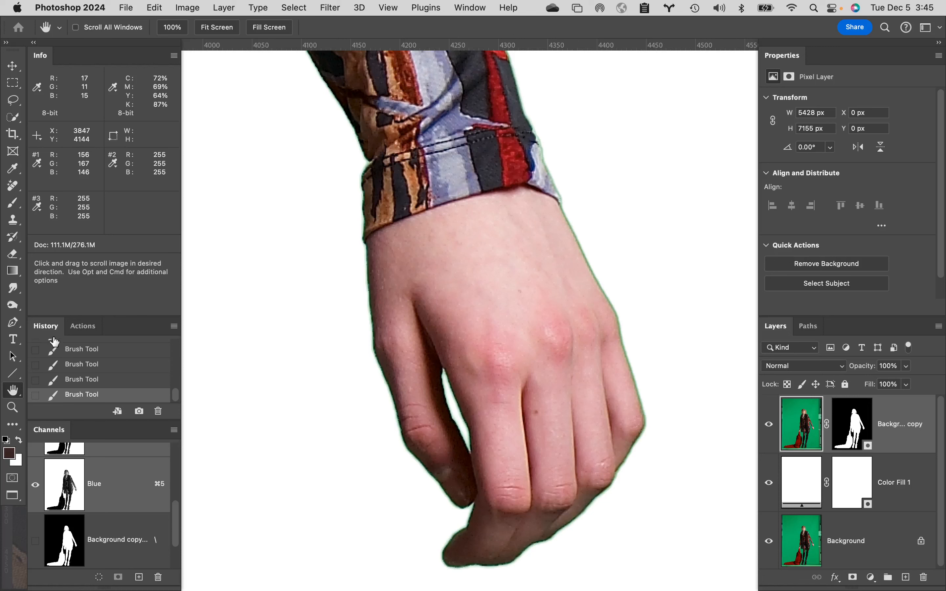
# Step: Save a history snapshot of the full document named "pre choke"
pyautogui.keyDown('alt'); pyautogui.click(139, 412); pyautogui.keyUp('alt')
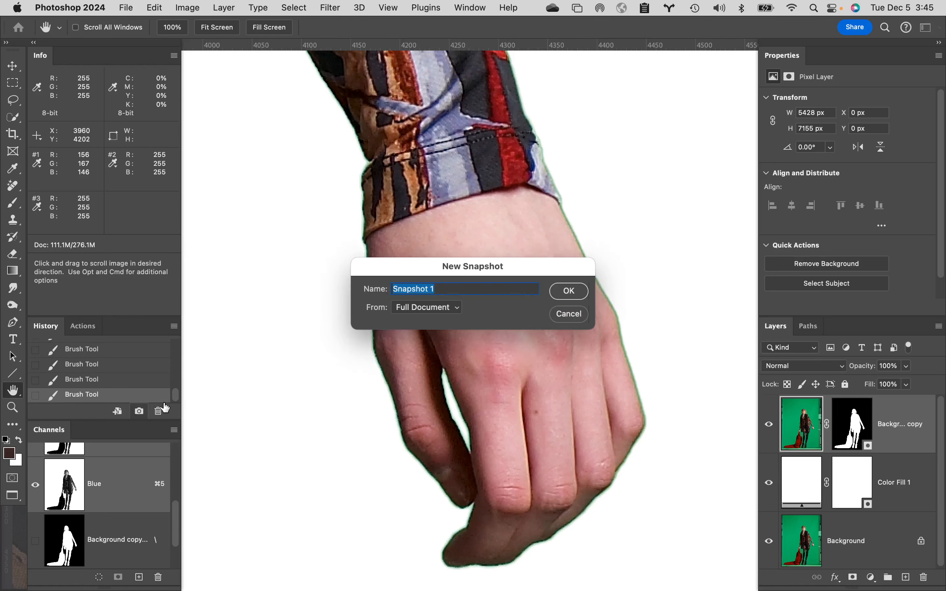
pyautogui.write('pre choke')
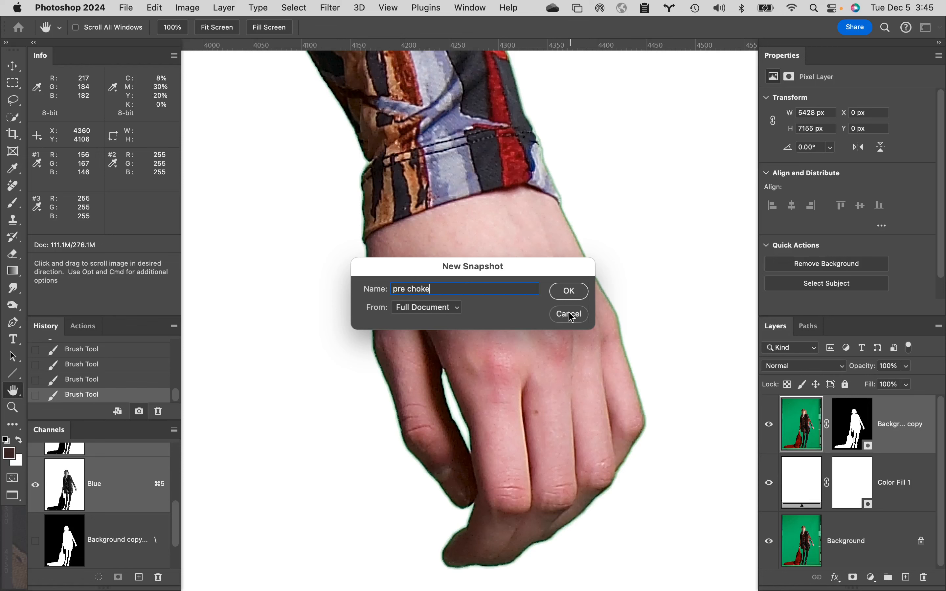
pyautogui.click(569, 291)
# Step: Blur the Background copy layer's mask with a Gaussian Blur of 3 pixels radius
pyautogui.click(852, 426)
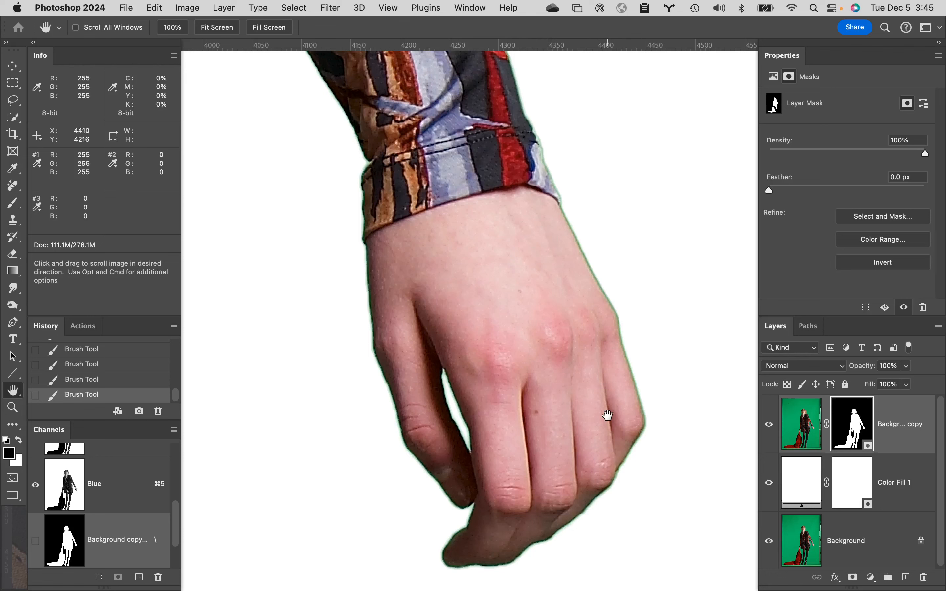
pyautogui.moveTo(535, 590)
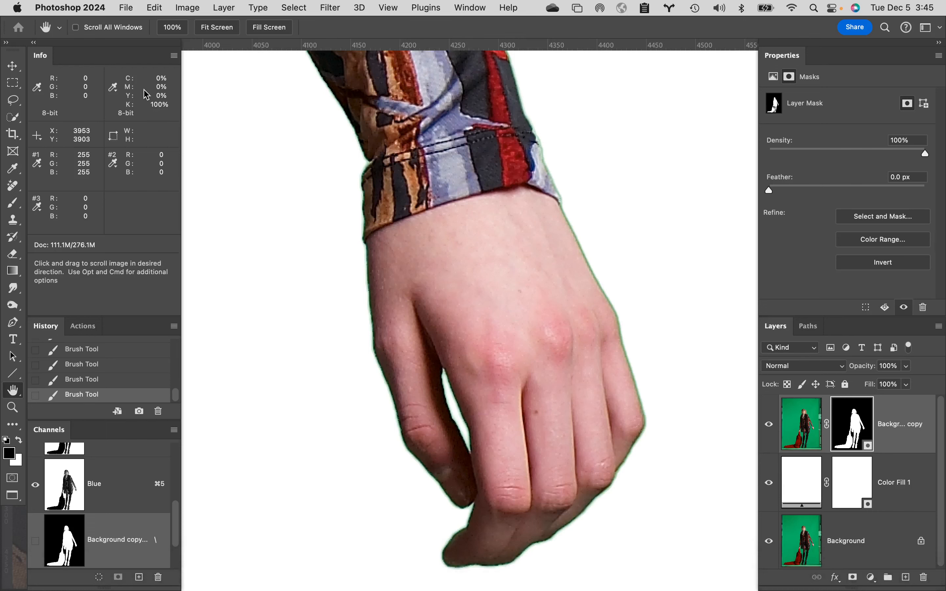
pyautogui.click(332, 8)
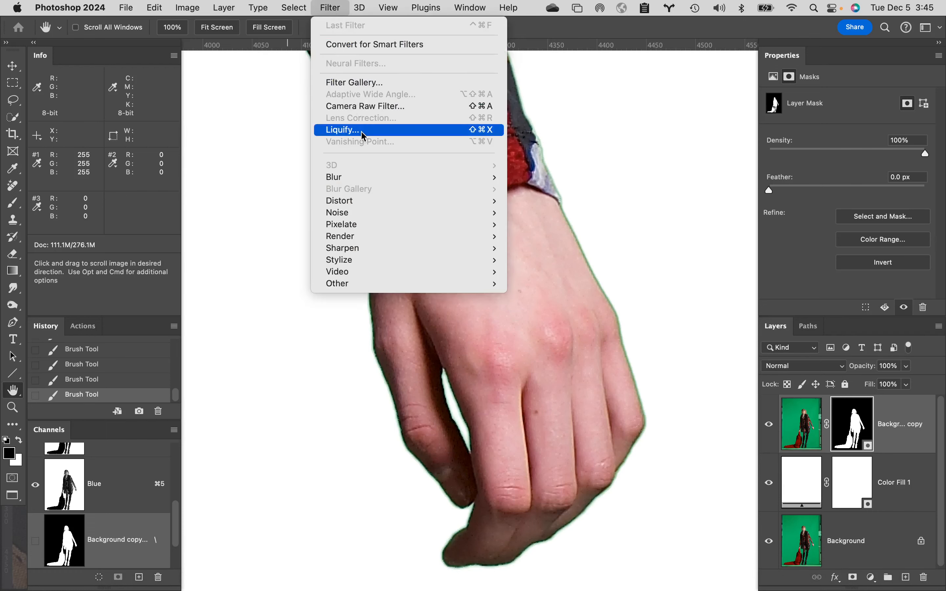
pyautogui.moveTo(371, 179)
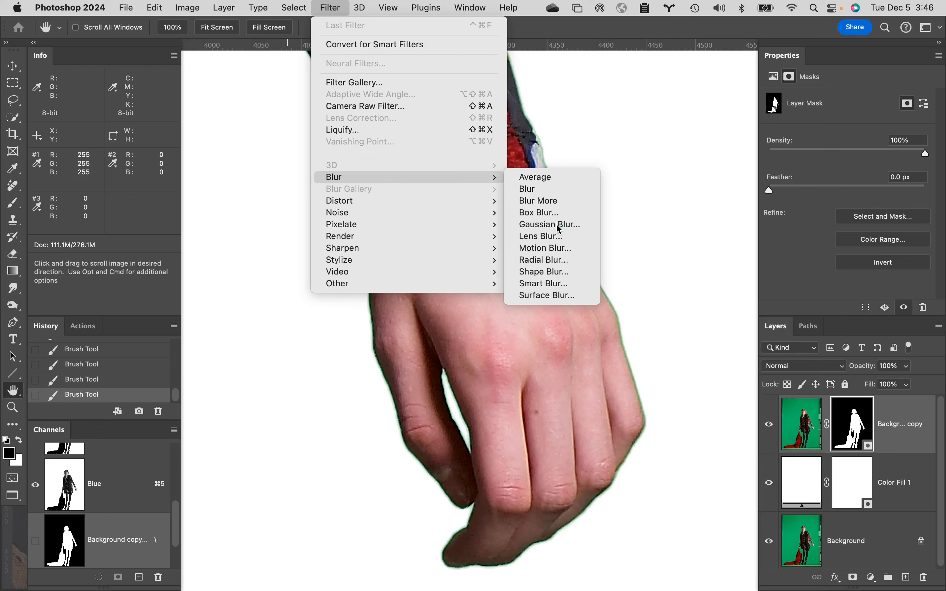
pyautogui.click(612, 319)
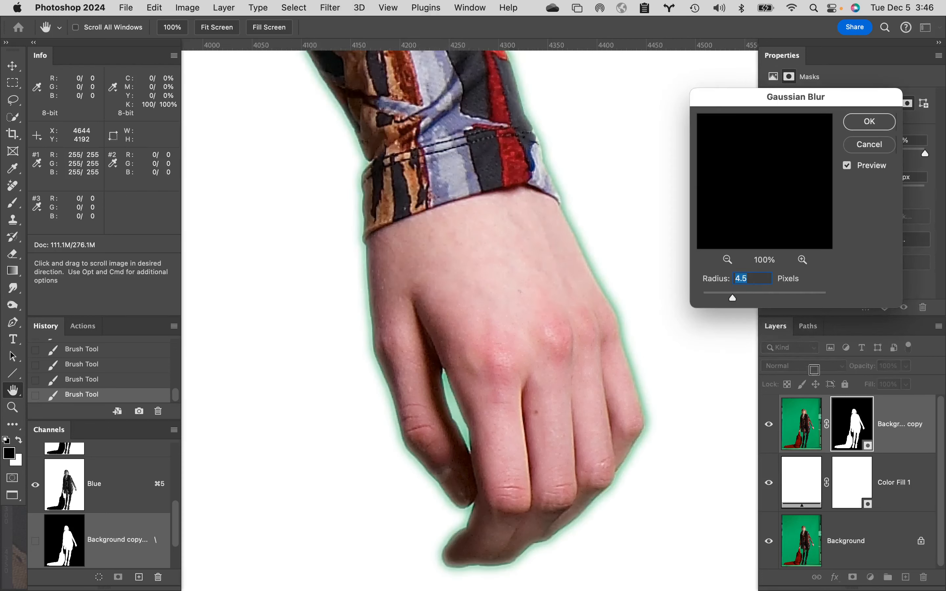
pyautogui.click(726, 299)
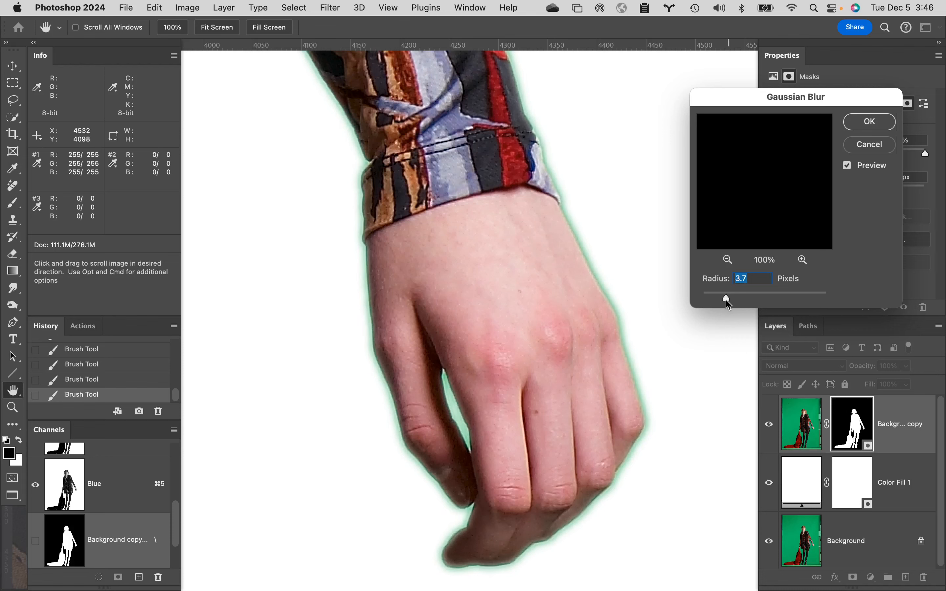
pyautogui.moveTo(727, 306); pyautogui.dragTo(725, 306)
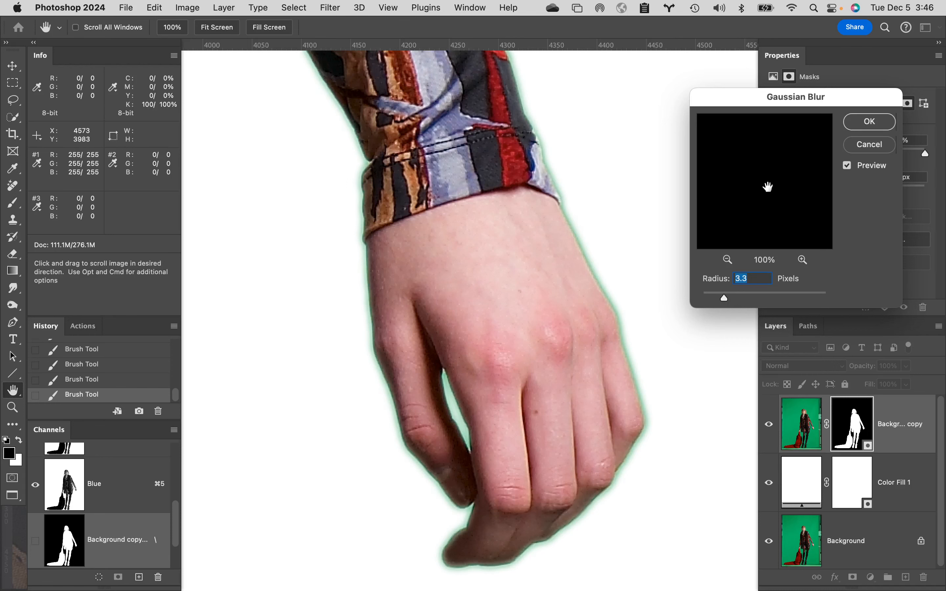
pyautogui.write('3')
pyautogui.click(867, 125)
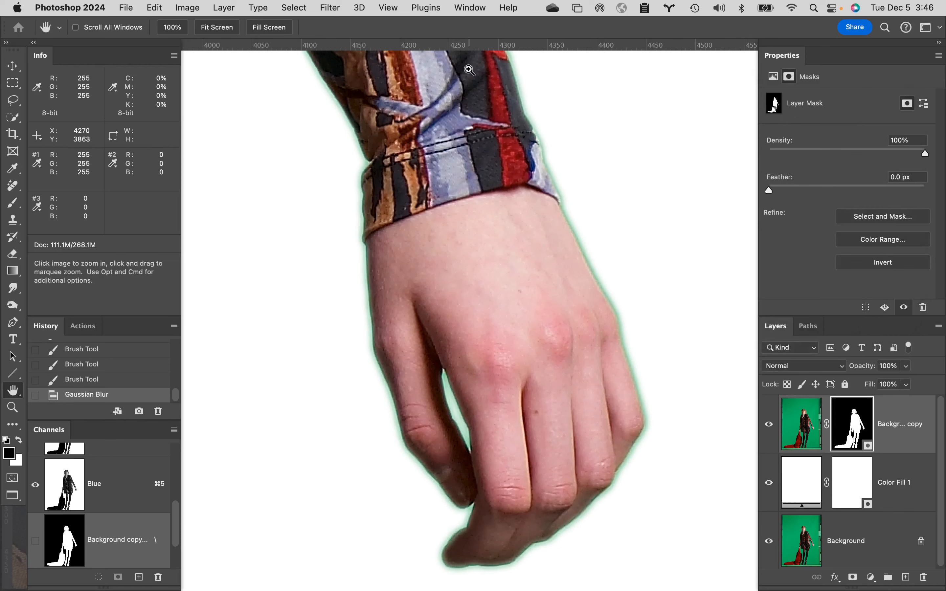
pyautogui.press('super+l')
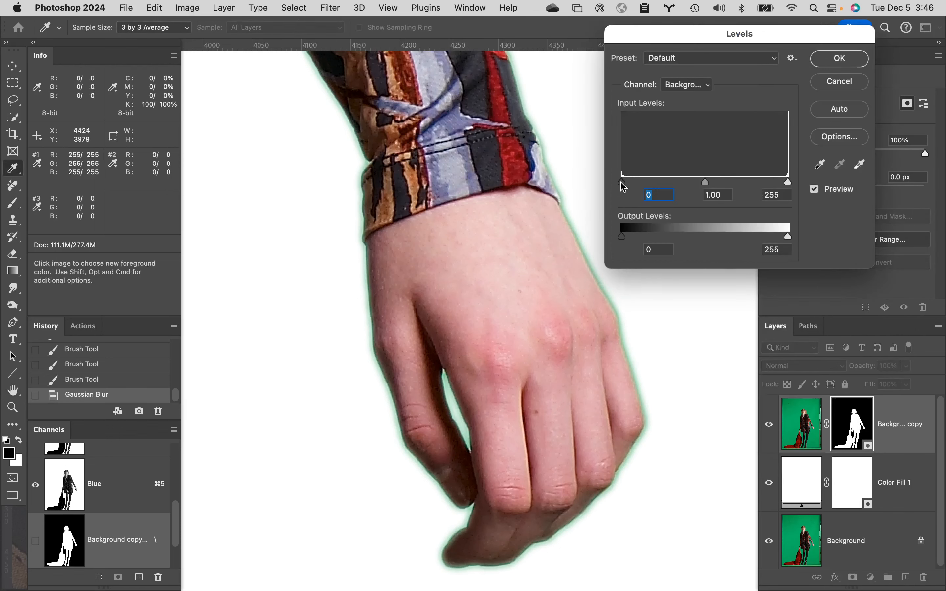
pyautogui.moveTo(621, 183); pyautogui.dragTo(727, 184)
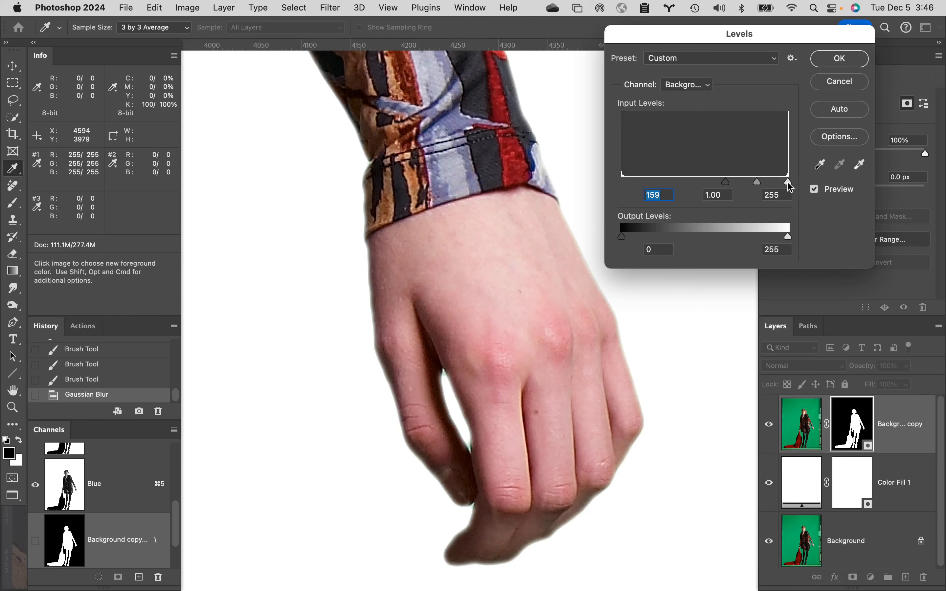
pyautogui.moveTo(785, 186); pyautogui.dragTo(767, 193)
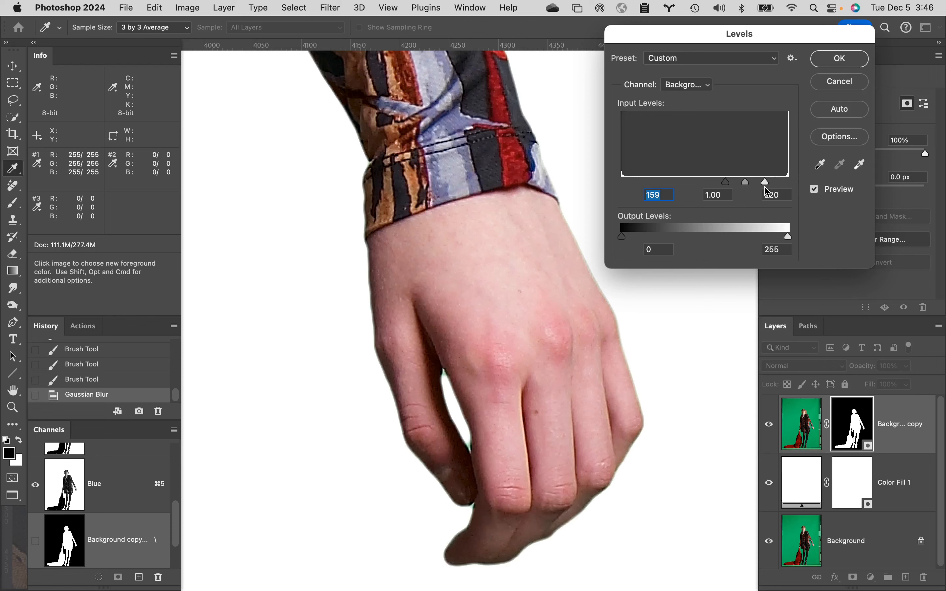
pyautogui.press('Tab')
pyautogui.press('Tab')
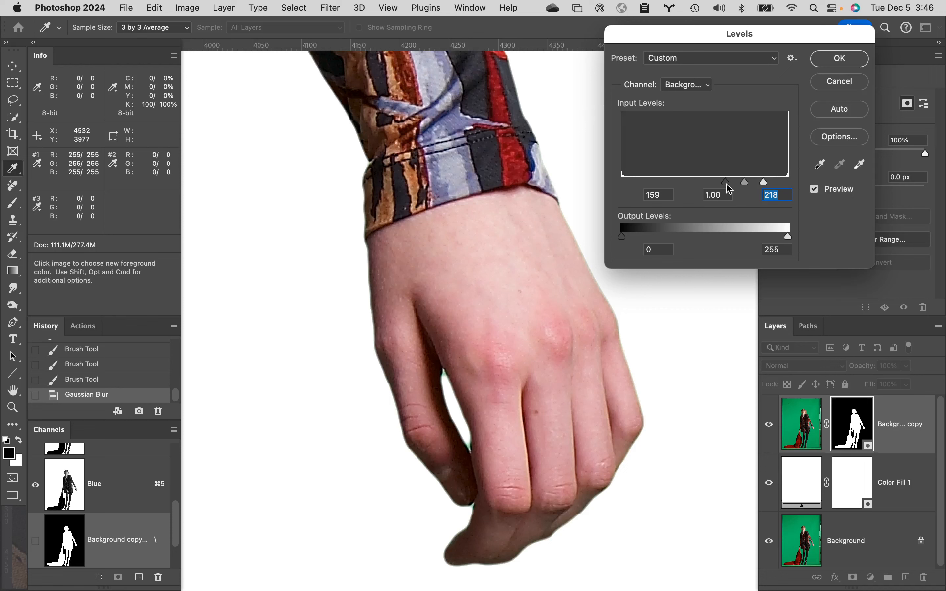
pyautogui.moveTo(726, 182); pyautogui.dragTo(610, 196)
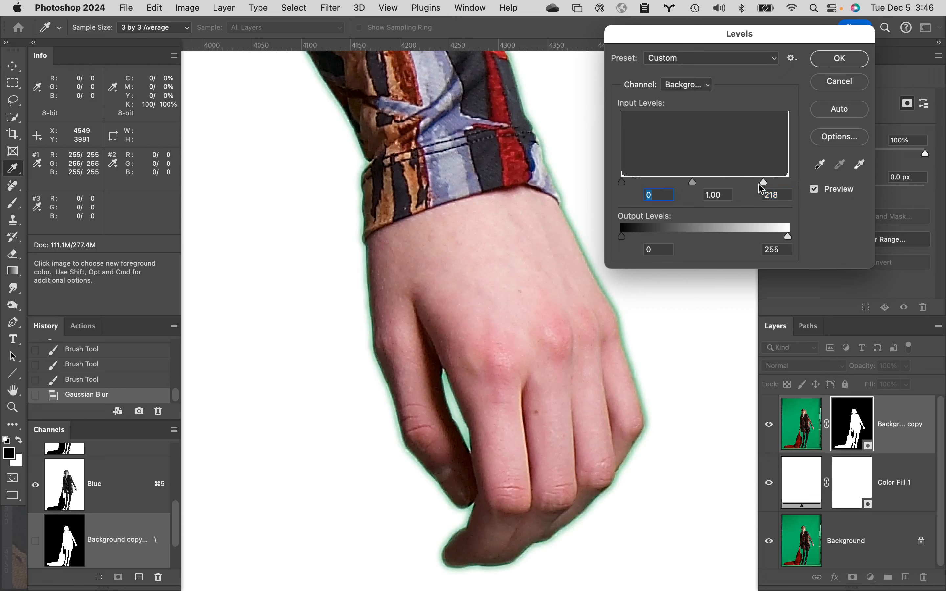
pyautogui.moveTo(764, 184); pyautogui.dragTo(812, 177)
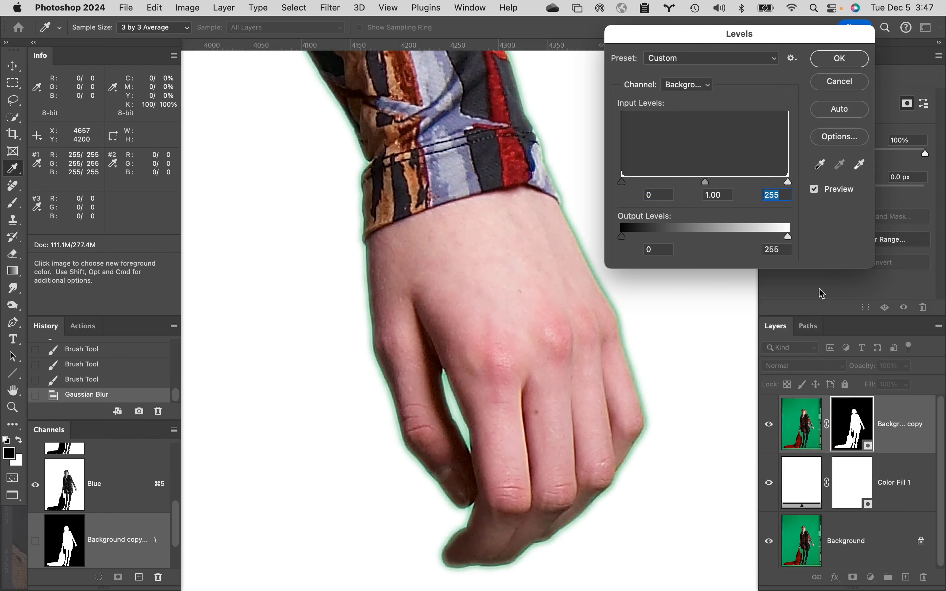
pyautogui.click(840, 81)
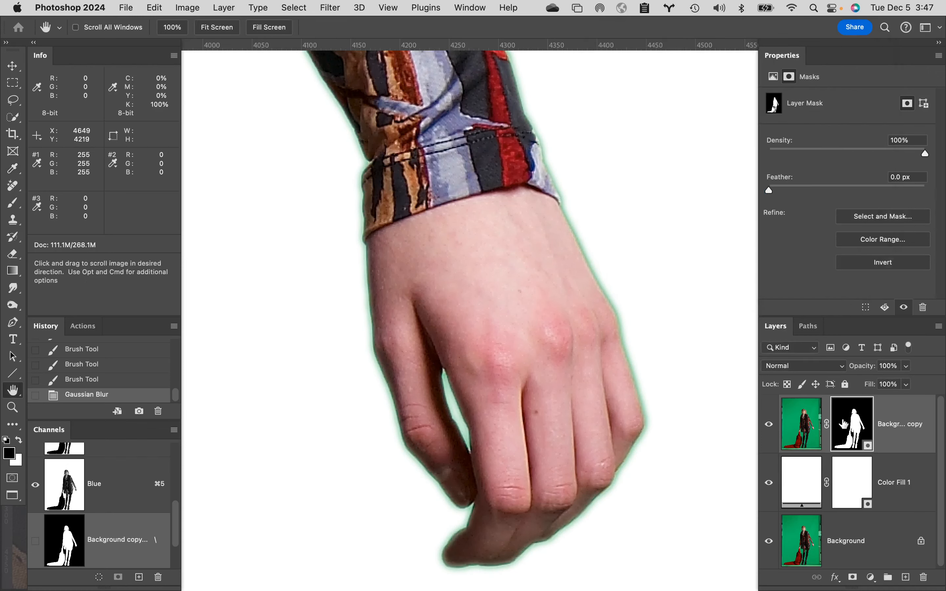
# Step: With the layer mask shown on its own, choke it using Levels input black 135 and white 174, and return to the image view
pyautogui.keyDown('alt'); pyautogui.click(853, 425); pyautogui.keyUp('alt')
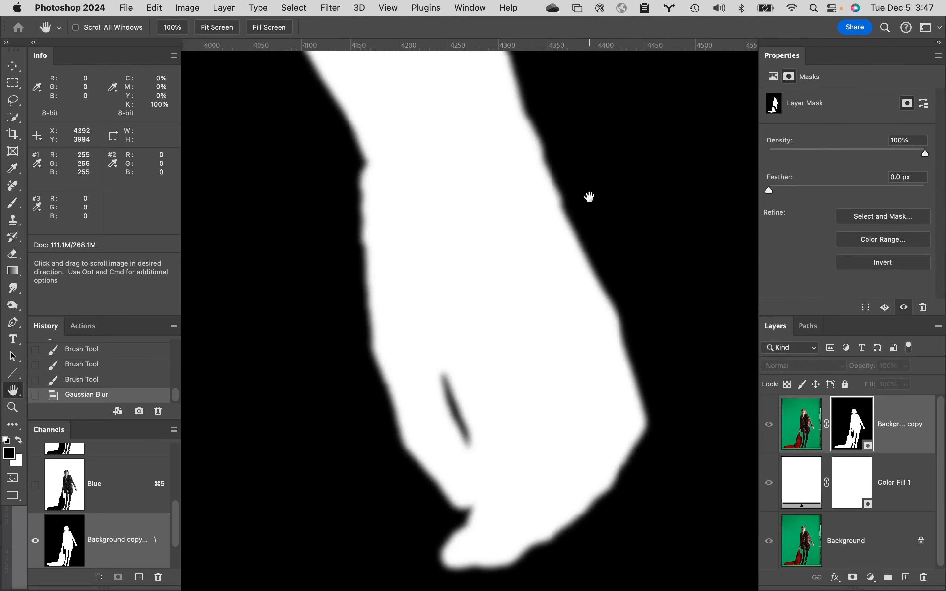
pyautogui.press('super+l')
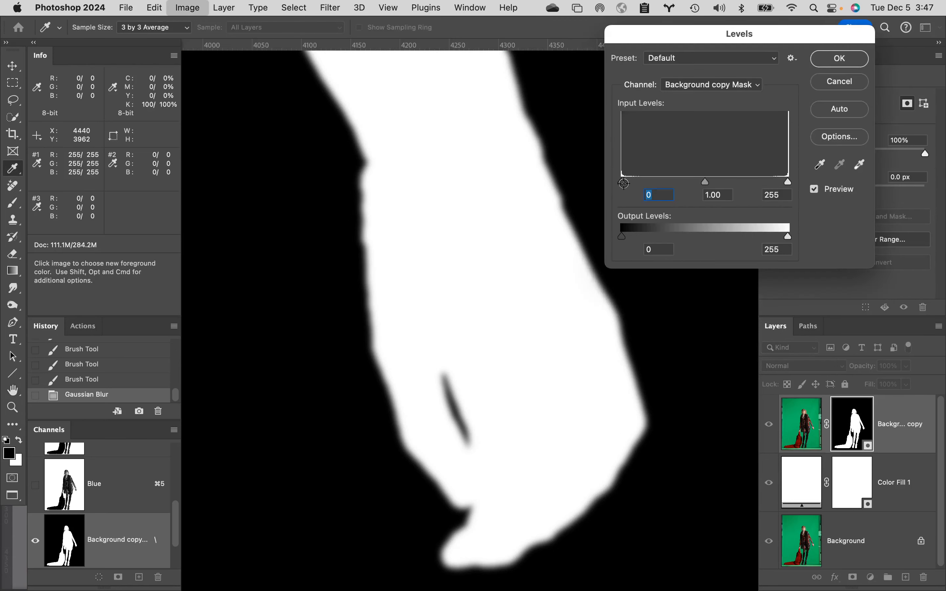
pyautogui.moveTo(622, 184); pyautogui.dragTo(707, 189)
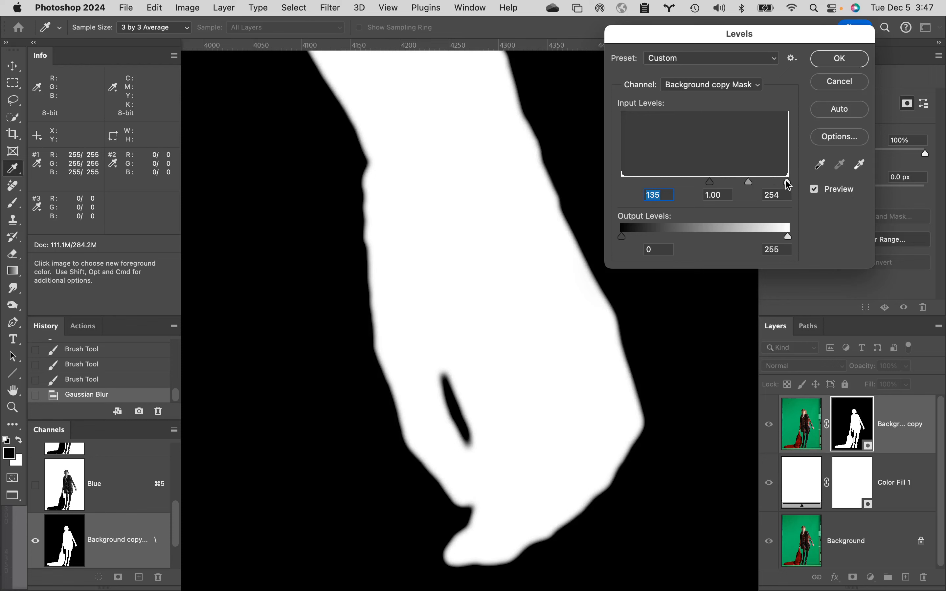
pyautogui.moveTo(788, 181); pyautogui.dragTo(719, 191)
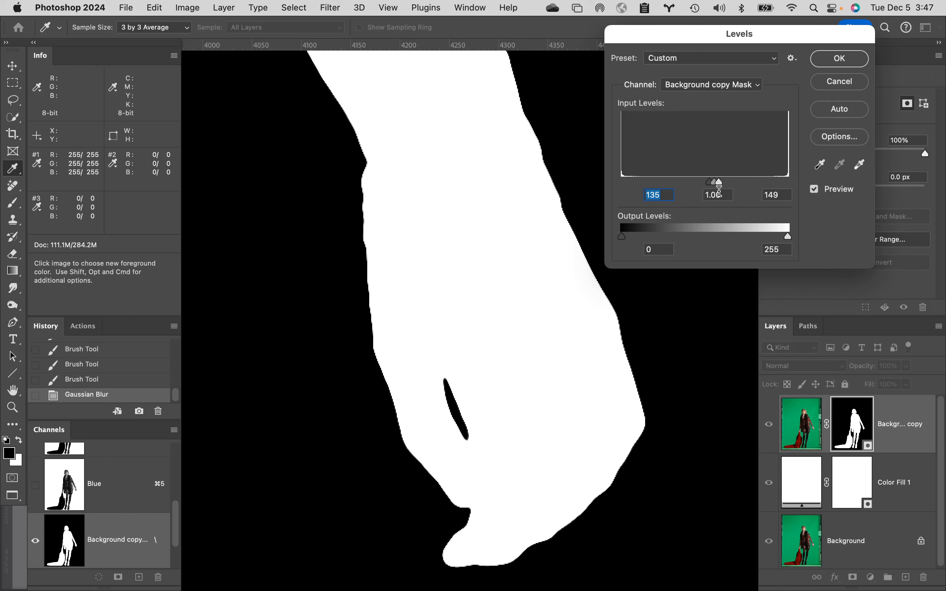
pyautogui.moveTo(720, 192); pyautogui.dragTo(736, 194)
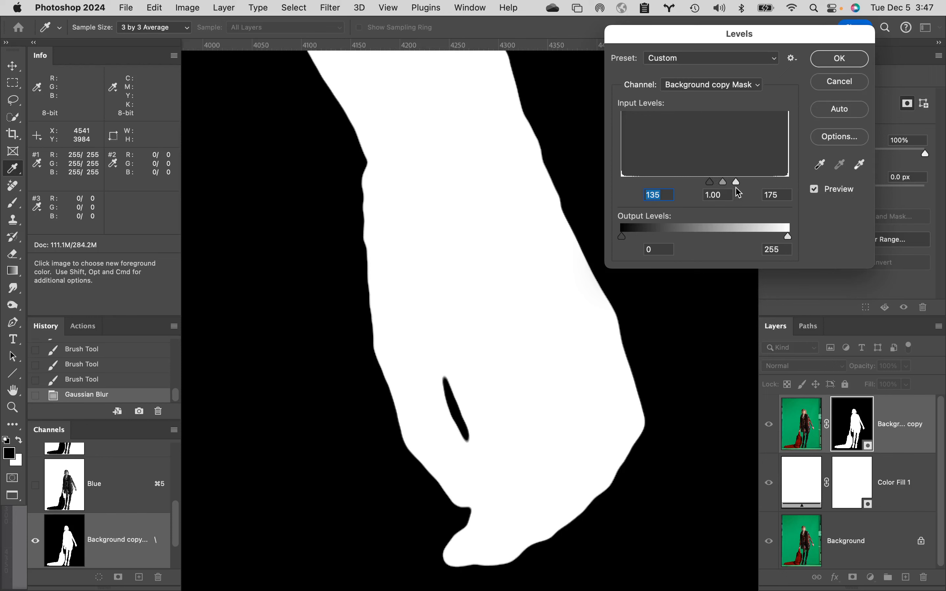
pyautogui.click(735, 186)
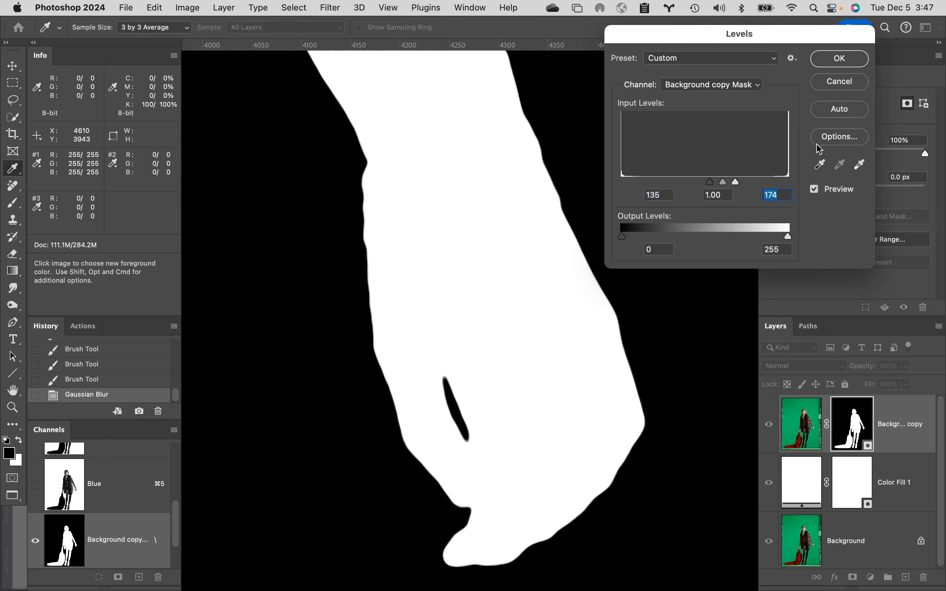
pyautogui.click(848, 59)
pyautogui.press('h')
pyautogui.click(796, 430)
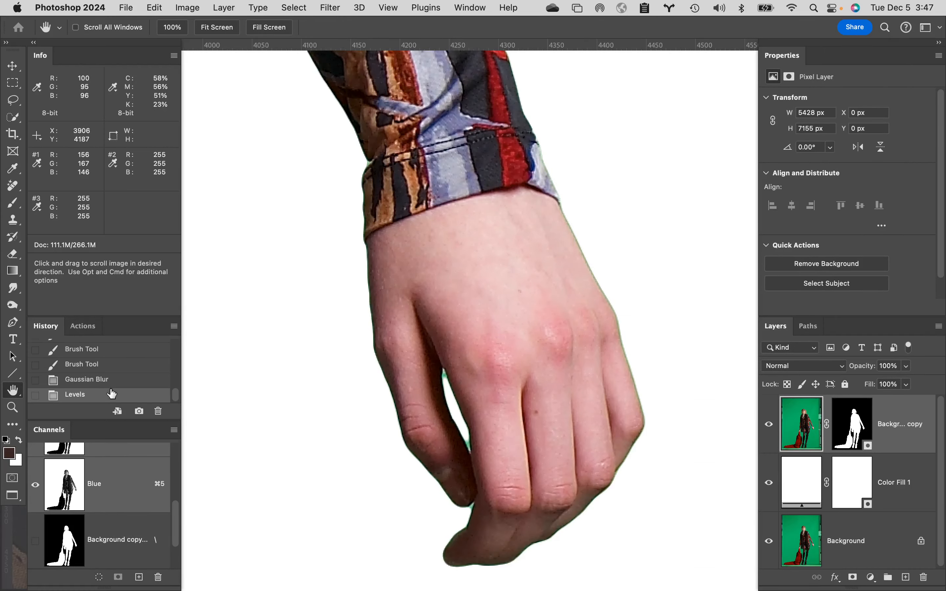
# Step: Save a history snapshot of the full document named "post choke"
pyautogui.keyDown('alt'); pyautogui.click(138, 411); pyautogui.keyUp('alt')
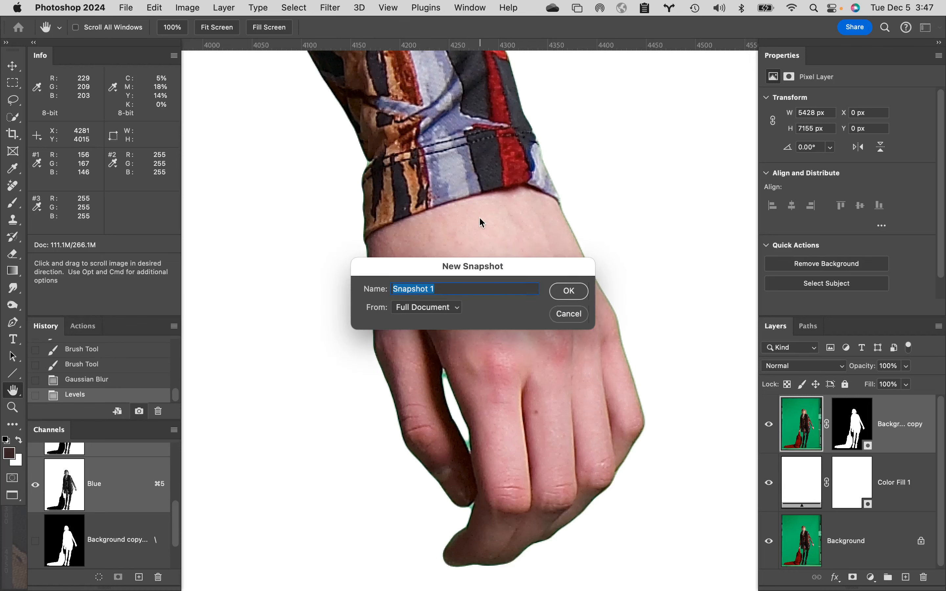
pyautogui.write('post choke')
pyautogui.press('Return')
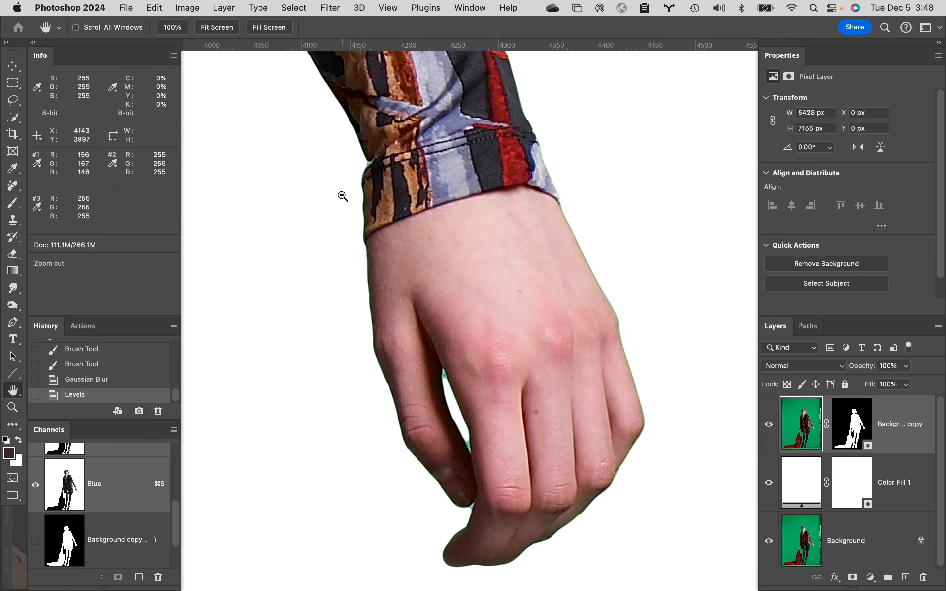
# Step: Inspect the choked edge around the hair and fur collar, and make the Background copy layer's mask active
pyautogui.keyDown('alt'); pyautogui.click(344, 175); pyautogui.keyUp('alt')
pyautogui.keyDown('alt'); pyautogui.click(360, 118); pyautogui.keyUp('alt')
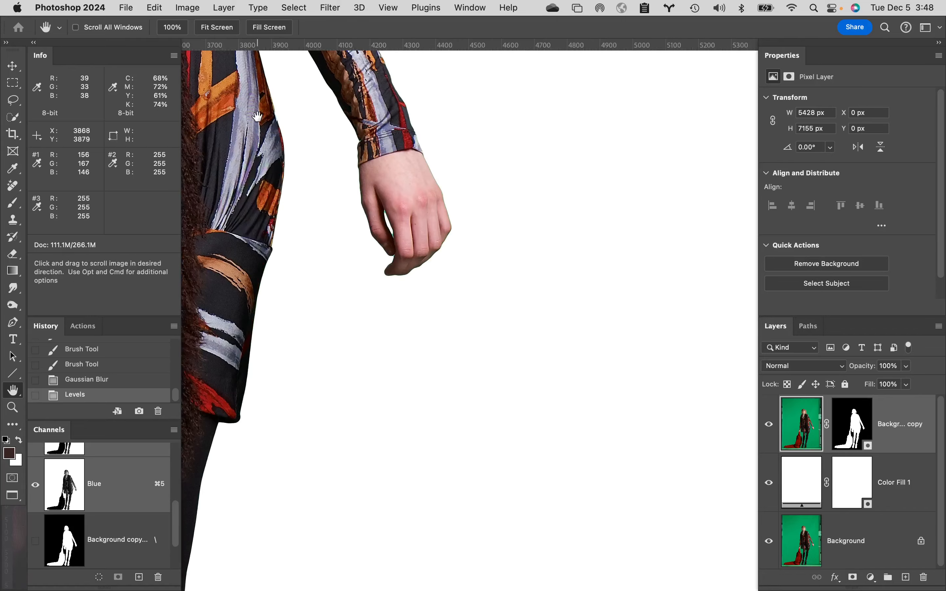
pyautogui.moveTo(257, 116); pyautogui.dragTo(509, 422)
pyautogui.moveTo(422, 99); pyautogui.dragTo(531, 377)
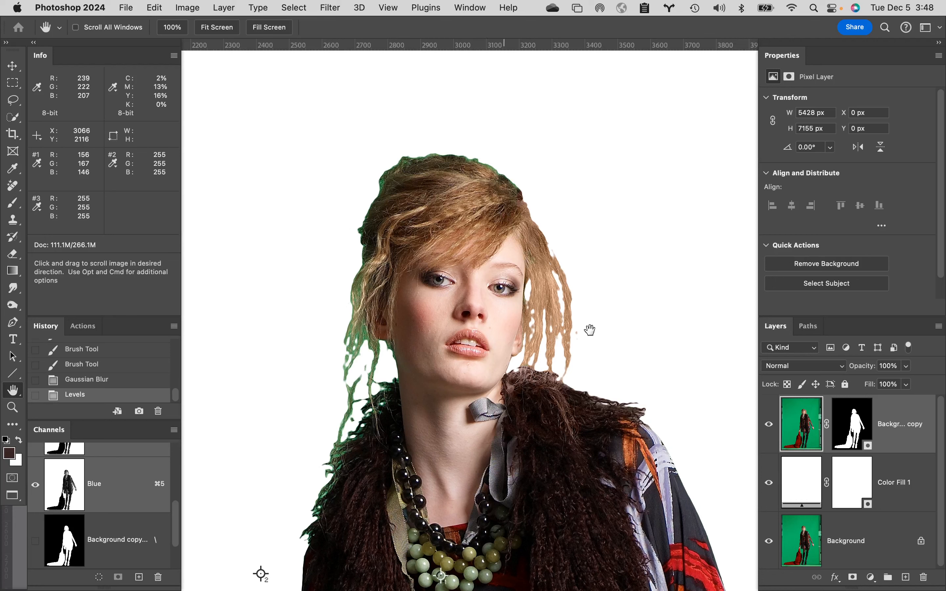
pyautogui.click(854, 449)
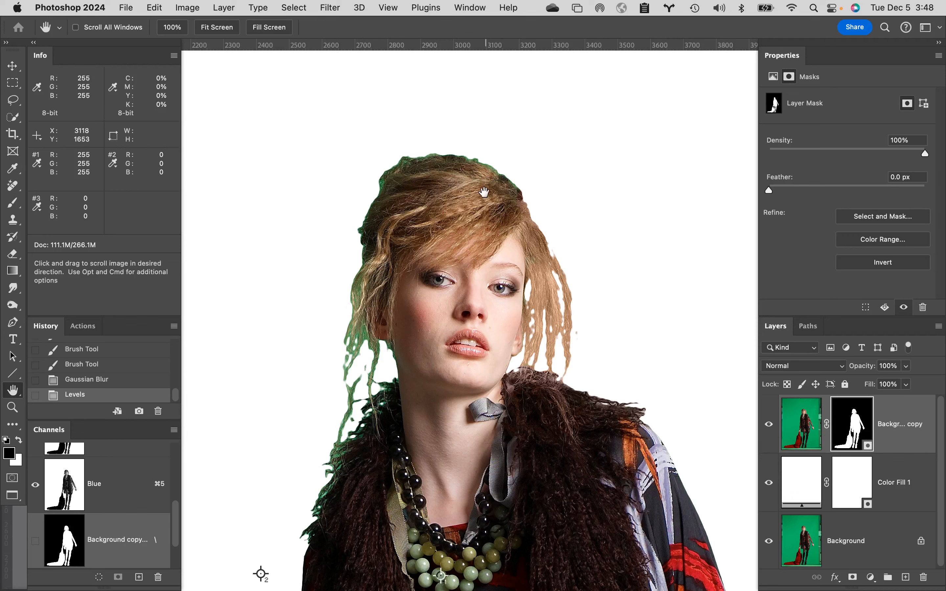
pyautogui.click(811, 436)
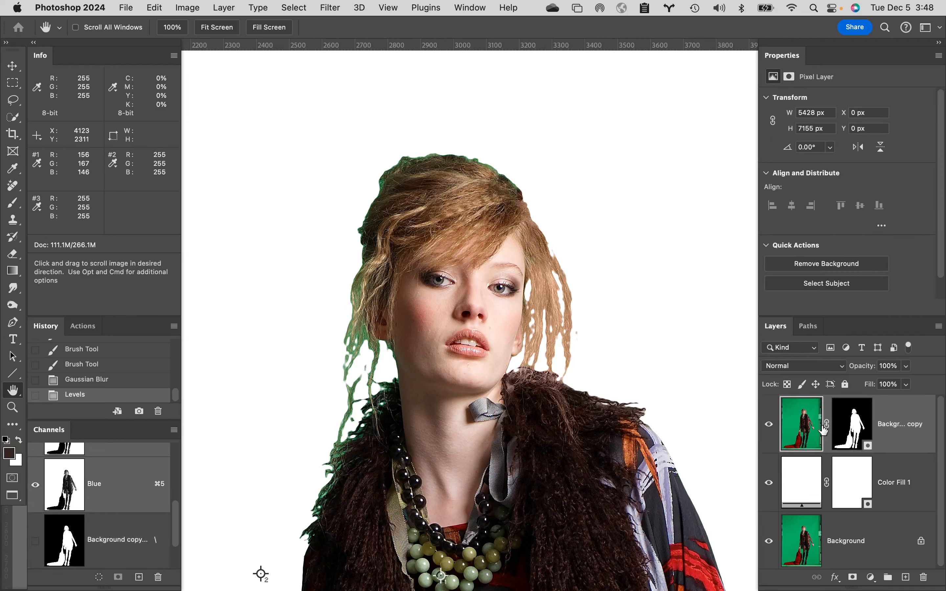
pyautogui.click(853, 424)
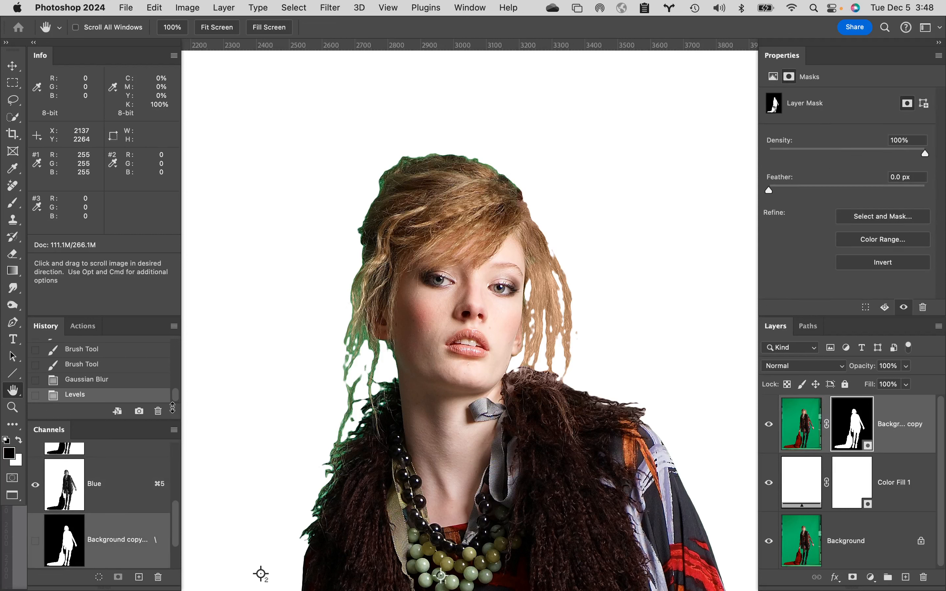
# Step: Restore the pre choke mask around the hair edges with the History Brush at 500 px
pyautogui.moveTo(177, 400); pyautogui.dragTo(175, 354)
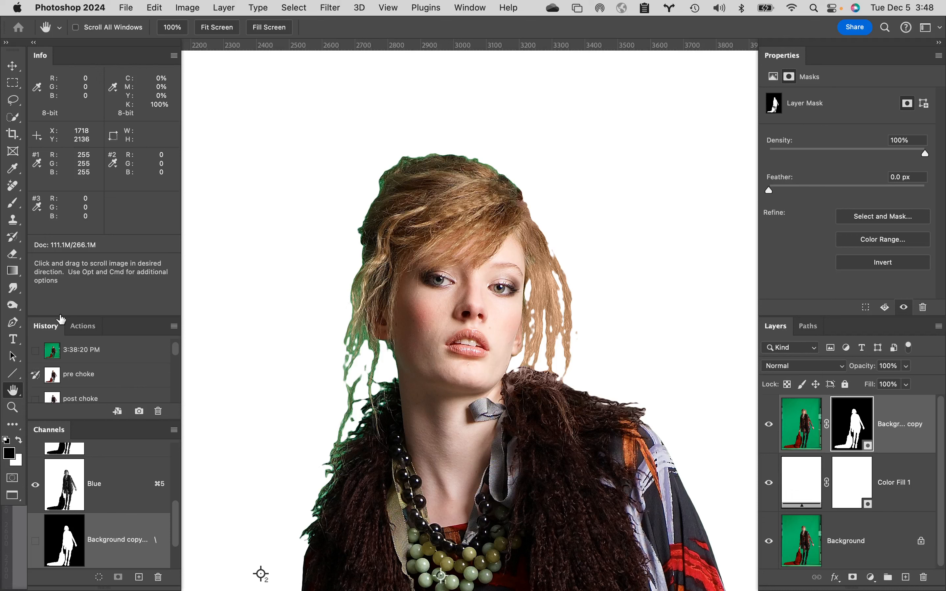
pyautogui.moveTo(12, 237); pyautogui.dragTo(149, 233)
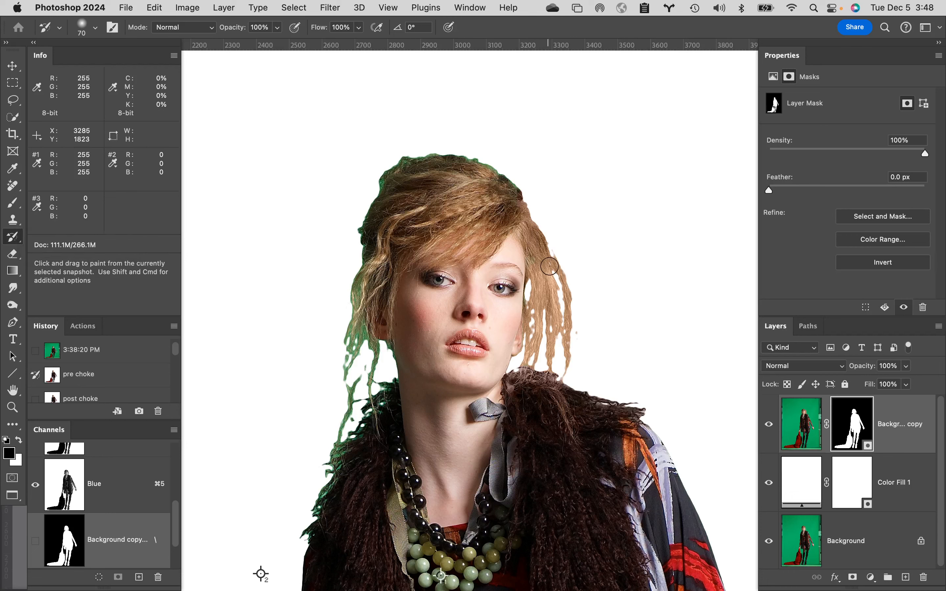
pyautogui.press(']')
pyautogui.press(']')
pyautogui.press(']')
pyautogui.press(']')
pyautogui.press(']')
pyautogui.press(']')
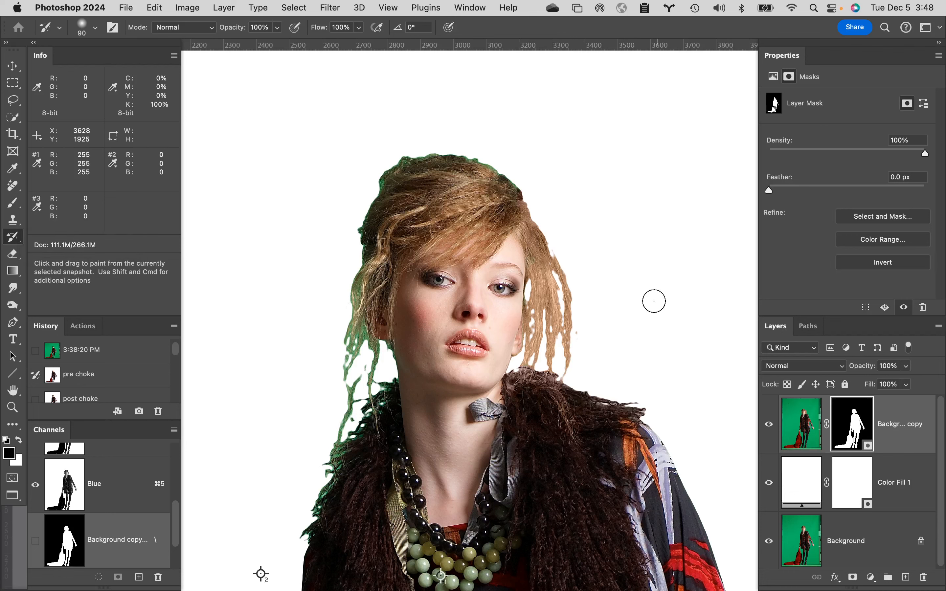
pyautogui.press(']')
pyautogui.press(']')
pyautogui.press(']')
pyautogui.press(']')
pyautogui.press(']')
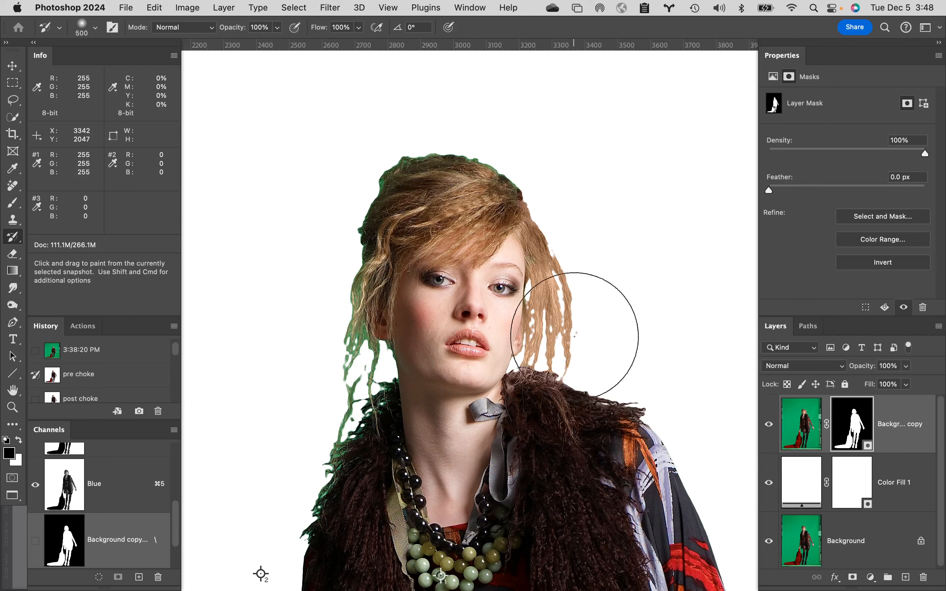
pyautogui.moveTo(574, 338)
pyautogui.mouseDown()
pyautogui.moveTo(560, 359)
pyautogui.moveTo(550, 356)
pyautogui.moveTo(565, 316)
pyautogui.moveTo(551, 222)
pyautogui.moveTo(556, 351)
pyautogui.moveTo(558, 194)
pyautogui.moveTo(543, 134)
pyautogui.moveTo(448, 170)
pyautogui.moveTo(469, 141)
pyautogui.moveTo(407, 177)
pyautogui.moveTo(381, 224)
pyautogui.moveTo(355, 426)
pyautogui.moveTo(306, 507)
pyautogui.mouseUp()
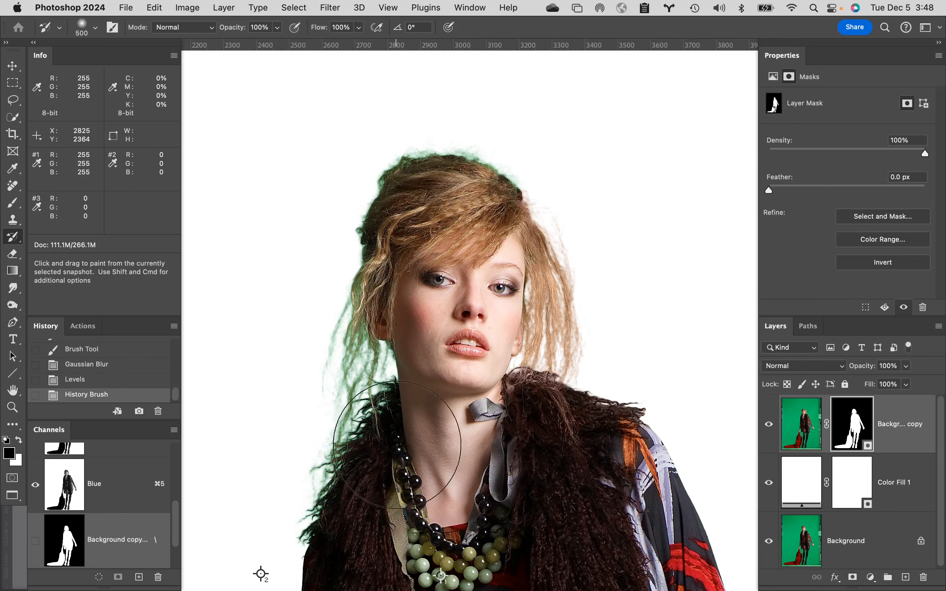
# Step: Brush the pre choke mask back along the outer edges of the fur vest around the shoulders with the History Brush
pyautogui.press('space')
pyautogui.moveTo(397, 437)
pyautogui.mouseDown()
pyautogui.moveTo(513, 125)
pyautogui.moveTo(499, 138)
pyautogui.mouseUp()
pyautogui.moveTo(418, 192); pyautogui.dragTo(424, 203)
pyautogui.press('space')
pyautogui.moveTo(667, 179); pyautogui.dragTo(516, 239)
pyautogui.moveTo(494, 141)
pyautogui.mouseDown()
pyautogui.moveTo(575, 153)
pyautogui.moveTo(574, 140)
pyautogui.moveTo(553, 167)
pyautogui.mouseUp()
# Step: Restore the pre choke mask around both hanging ends of the fur vest with the 500 px History Brush
pyautogui.press('space')
pyautogui.moveTo(542, 281); pyautogui.dragTo(474, 8)
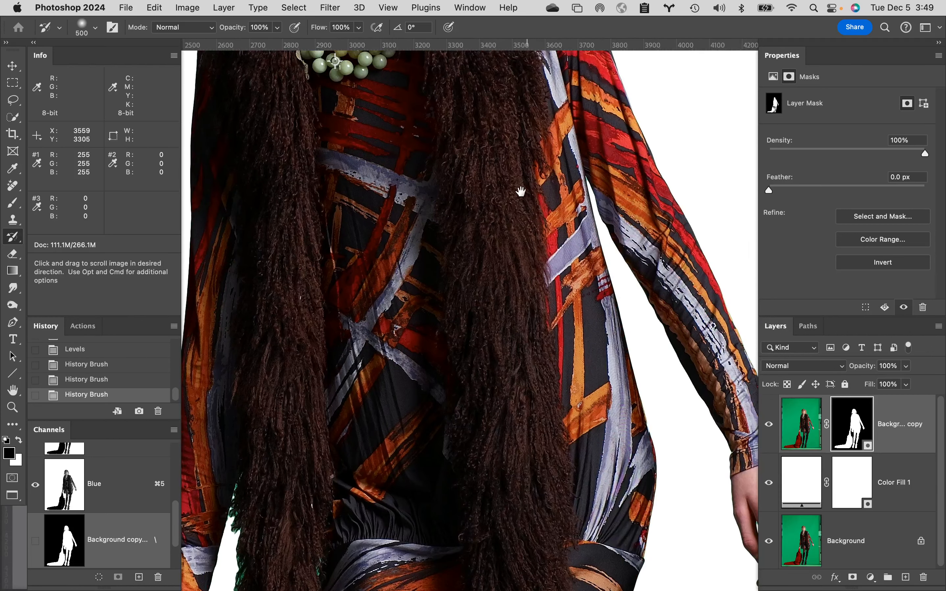
pyautogui.moveTo(520, 190); pyautogui.dragTo(546, 2)
pyautogui.moveTo(525, 336); pyautogui.dragTo(541, 243)
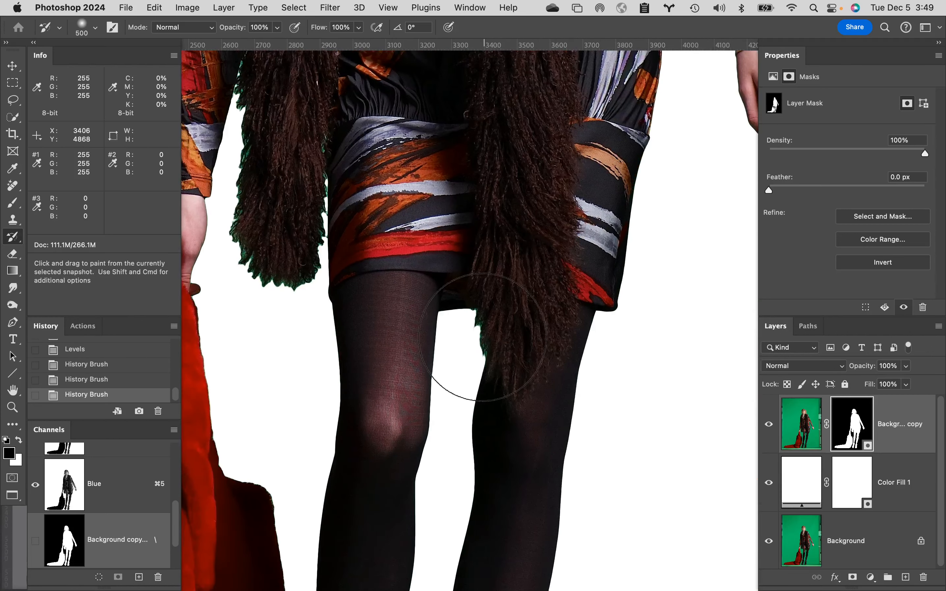
pyautogui.moveTo(499, 327); pyautogui.dragTo(485, 317)
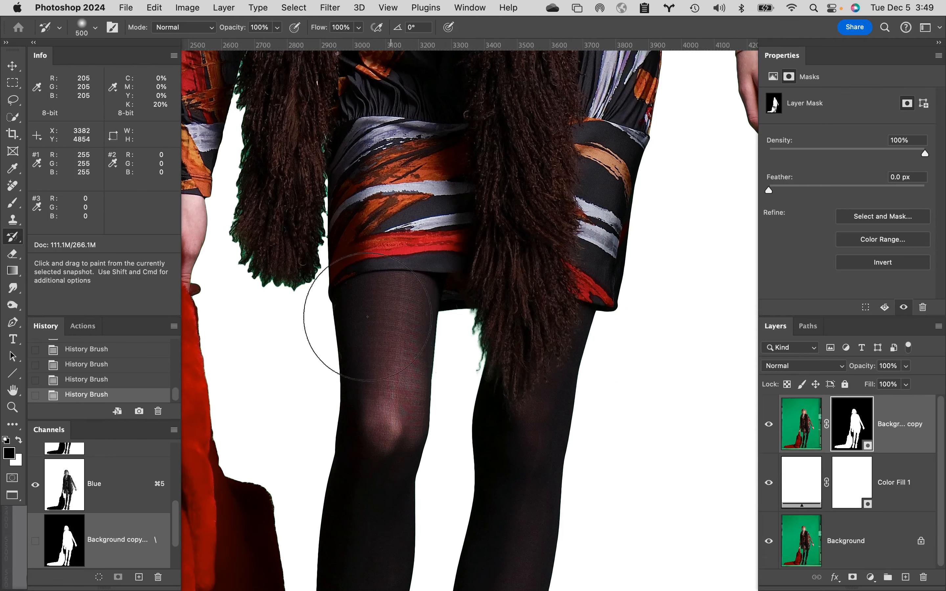
pyautogui.moveTo(338, 317)
pyautogui.mouseDown()
pyautogui.moveTo(242, 285)
pyautogui.moveTo(277, 204)
pyautogui.mouseUp()
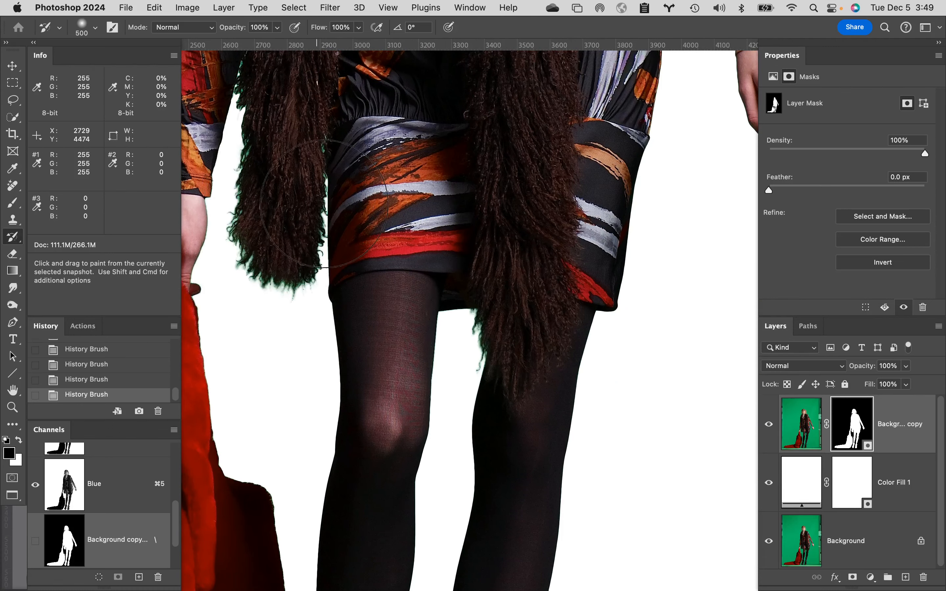
pyautogui.moveTo(335, 211); pyautogui.dragTo(410, 341)
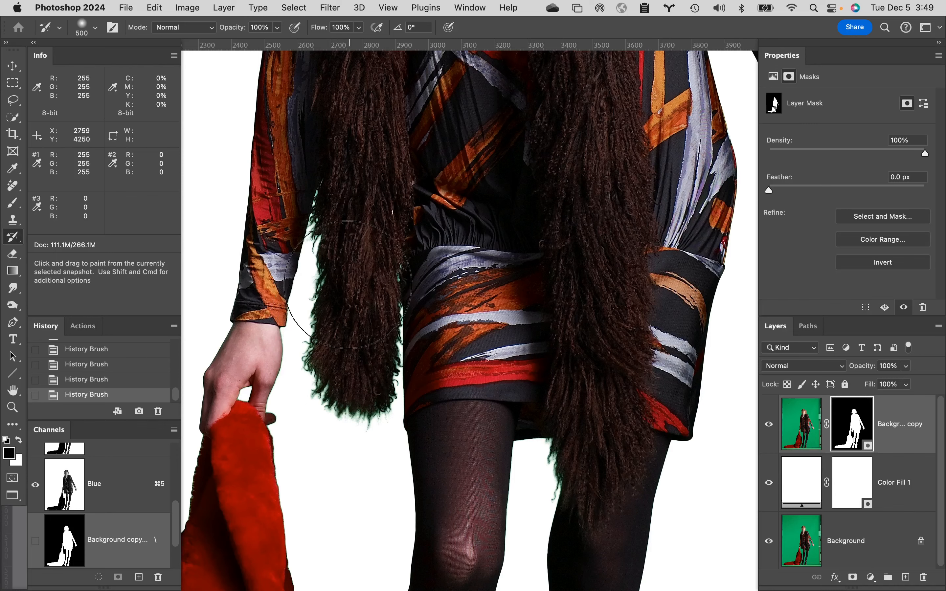
# Step: Go over the mask edges of the red coat with the History Brush, restoring the pre choke state
pyautogui.moveTo(486, 327); pyautogui.dragTo(482, 52)
pyautogui.moveTo(483, 310)
pyautogui.mouseDown()
pyautogui.moveTo(506, 127)
pyautogui.moveTo(469, 144)
pyautogui.moveTo(476, 104)
pyautogui.moveTo(470, 132)
pyautogui.mouseUp()
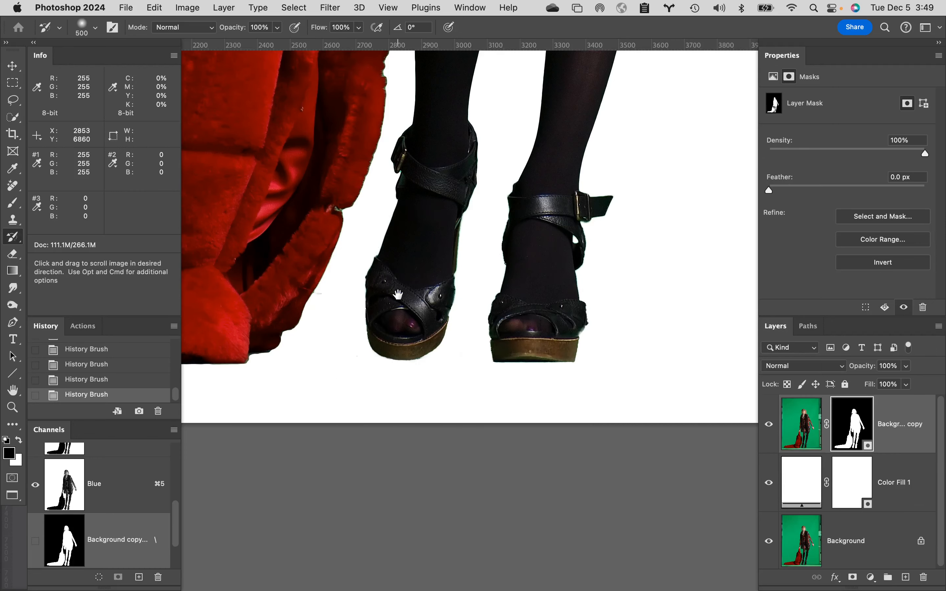
pyautogui.moveTo(408, 298)
pyautogui.mouseDown()
pyautogui.moveTo(638, 224)
pyautogui.moveTo(642, 370)
pyautogui.mouseUp()
pyautogui.moveTo(629, 184); pyautogui.dragTo(656, 380)
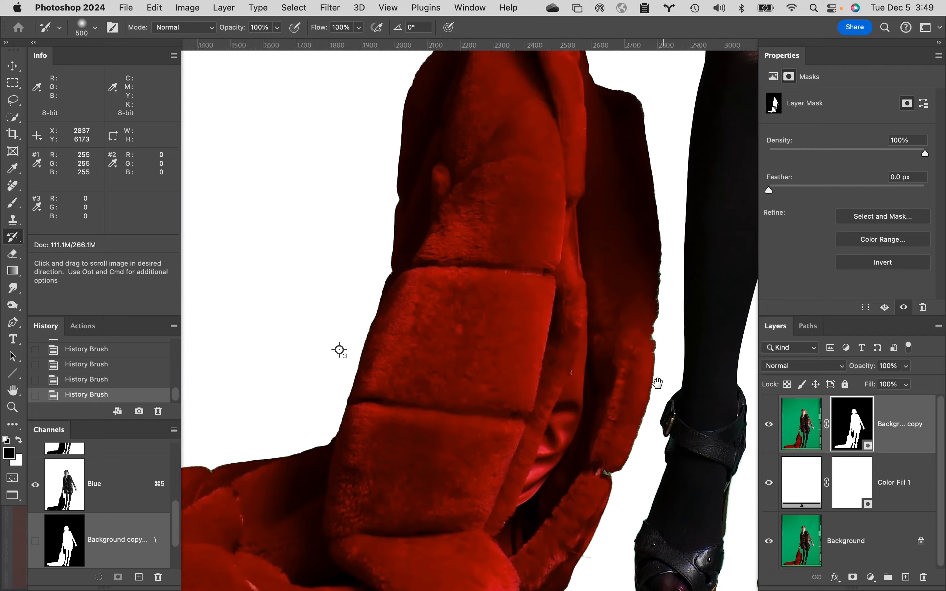
pyautogui.moveTo(552, 102)
pyautogui.mouseDown()
pyautogui.moveTo(612, 120)
pyautogui.moveTo(629, 215)
pyautogui.moveTo(616, 316)
pyautogui.moveTo(571, 443)
pyautogui.moveTo(557, 555)
pyautogui.moveTo(539, 258)
pyautogui.mouseUp()
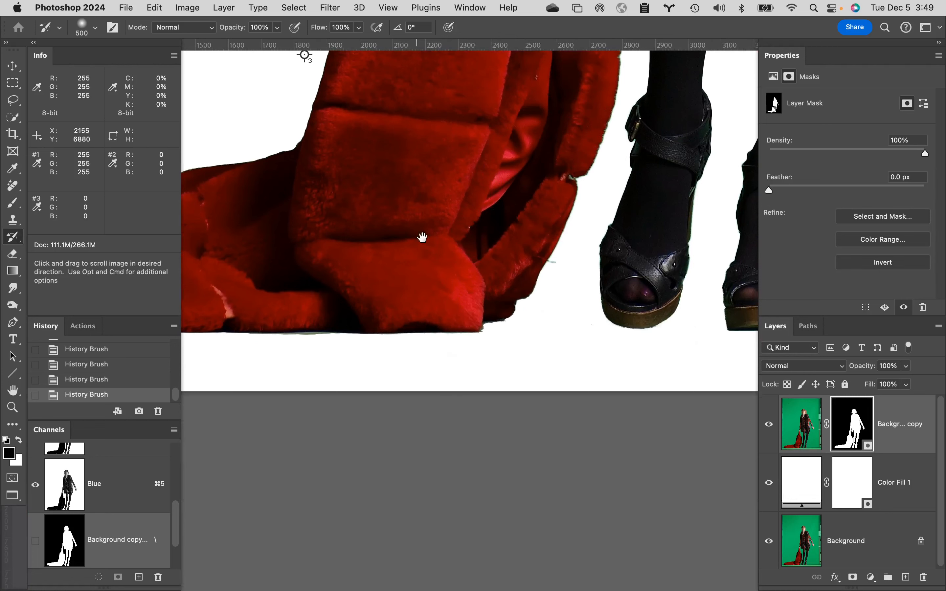
pyautogui.moveTo(422, 238)
pyautogui.mouseDown()
pyautogui.moveTo(538, 316)
pyautogui.moveTo(604, 377)
pyautogui.moveTo(755, 302)
pyautogui.moveTo(834, 305)
pyautogui.mouseUp()
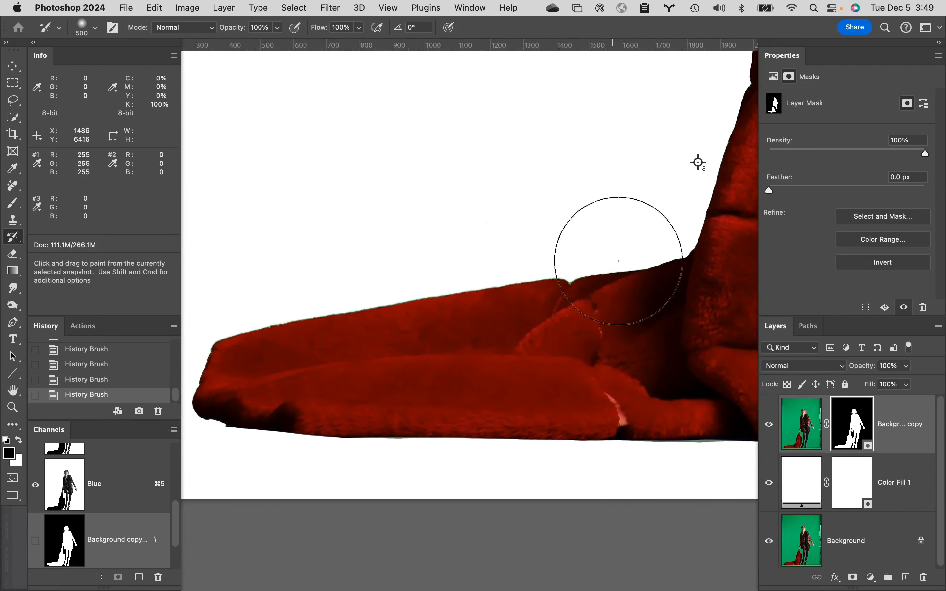
pyautogui.moveTo(651, 268); pyautogui.dragTo(374, 447)
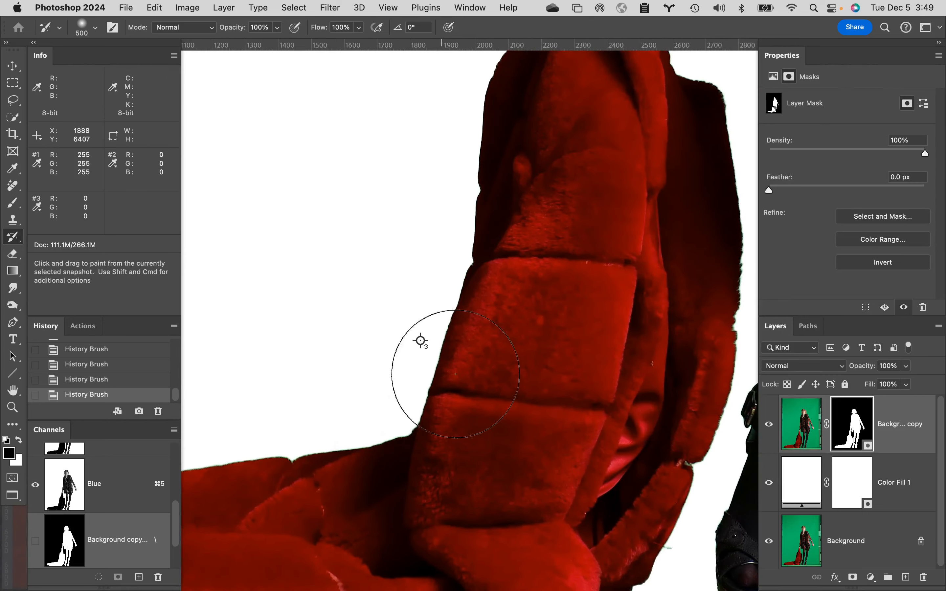
pyautogui.moveTo(570, 154); pyautogui.dragTo(493, 418)
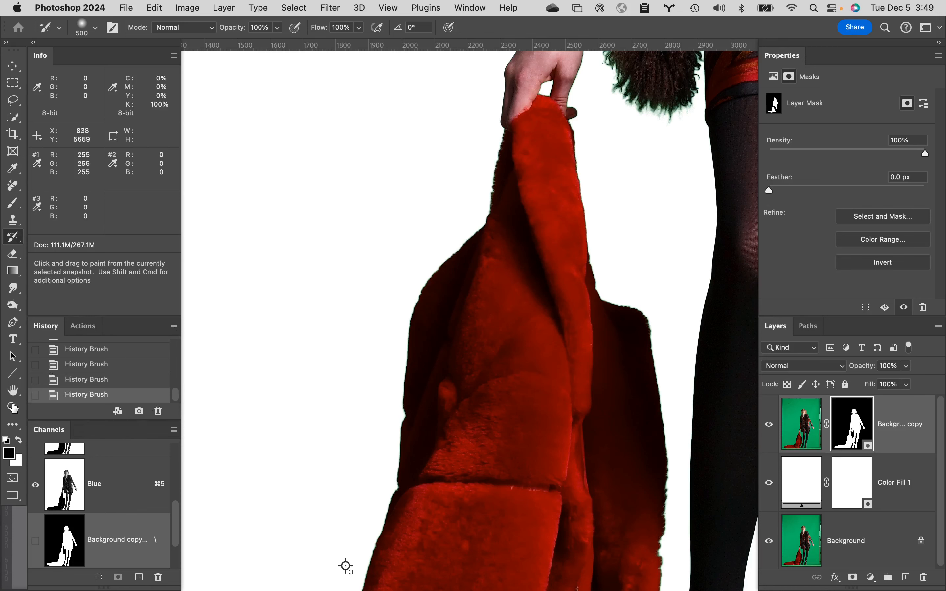
# Step: Duplicate the masked Background copy layer
pyautogui.doubleClick(13, 390)
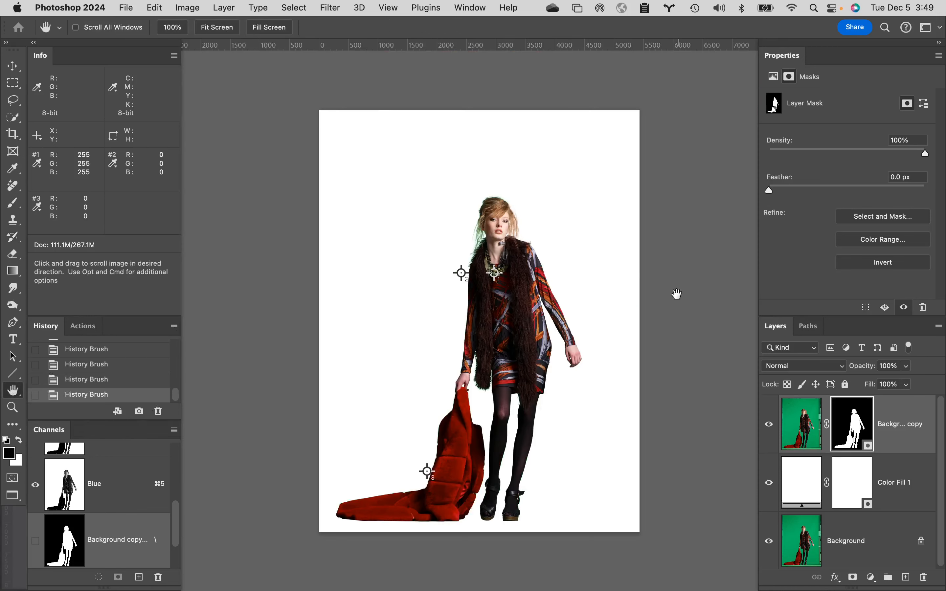
pyautogui.keyDown('super'); pyautogui.click(590, 322); pyautogui.keyUp('super')
pyautogui.keyDown('super'); pyautogui.click(532, 355); pyautogui.keyUp('super')
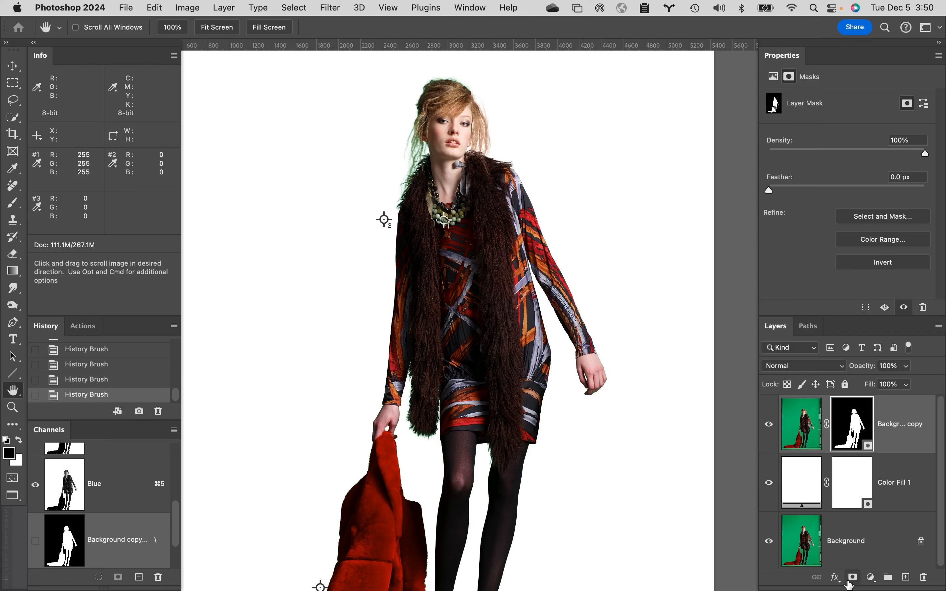
pyautogui.click(809, 414)
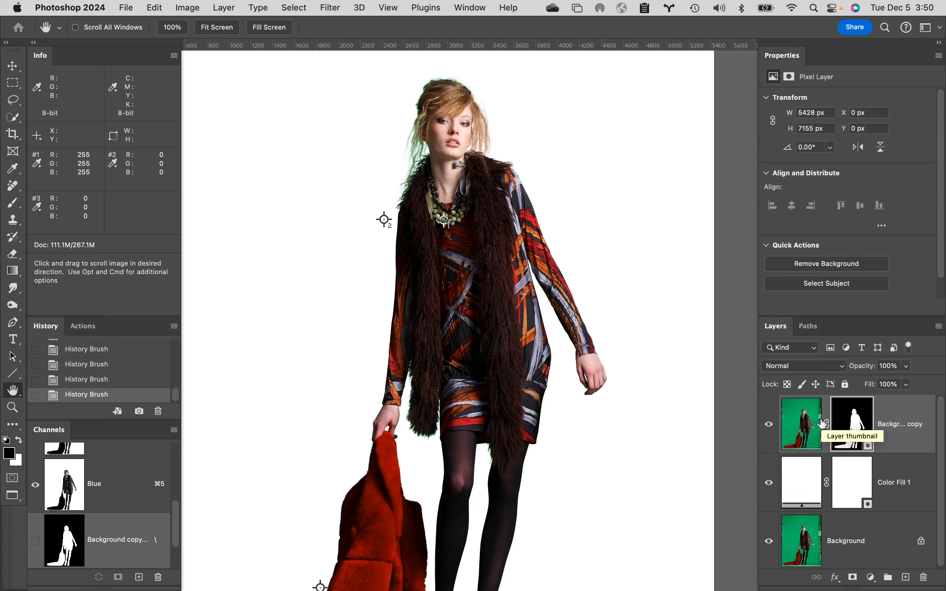
pyautogui.press('super+j')
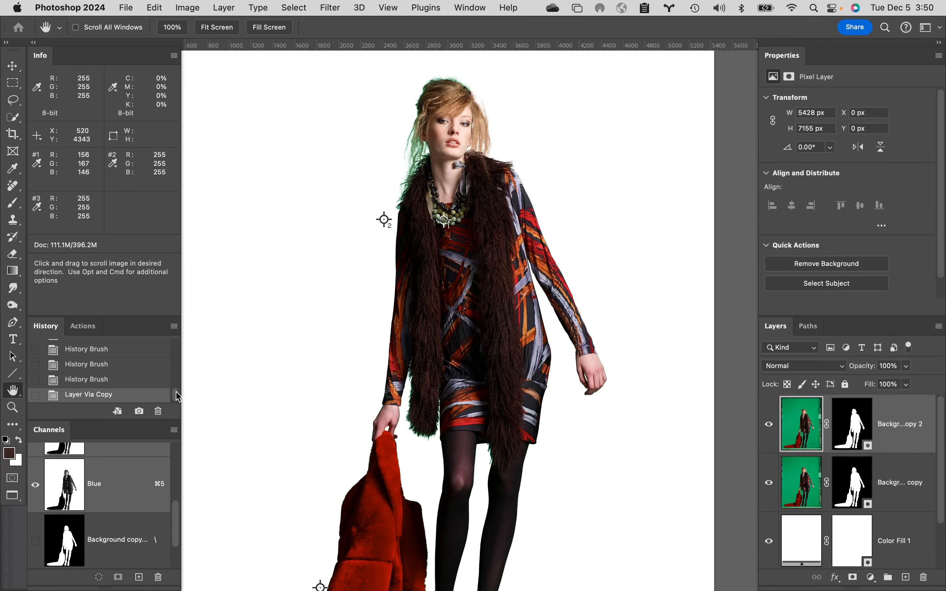
# Step: Try to paint the pre choke snapshot into the duplicated layer's mask with the History Brush
pyautogui.moveTo(176, 393); pyautogui.dragTo(174, 349)
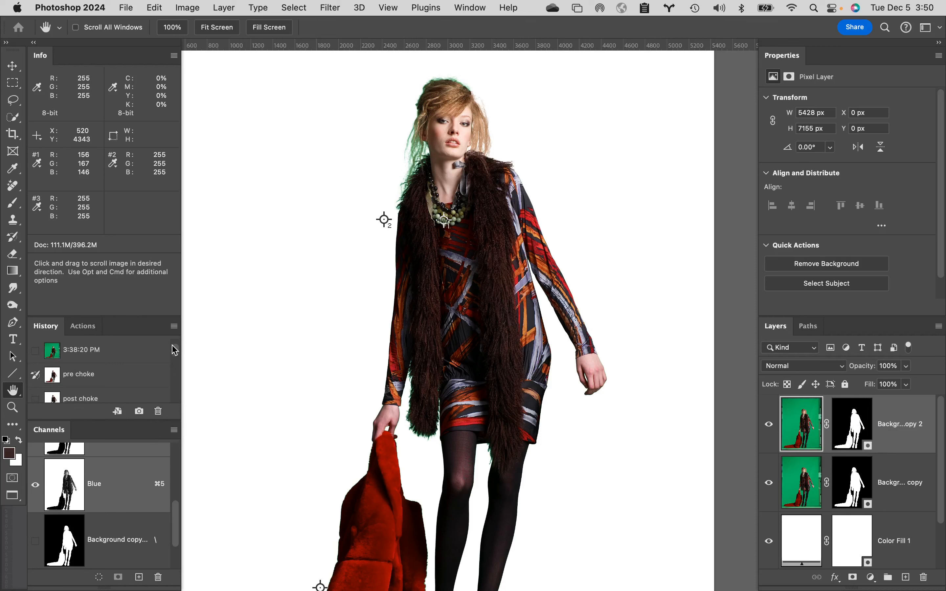
pyautogui.click(36, 351)
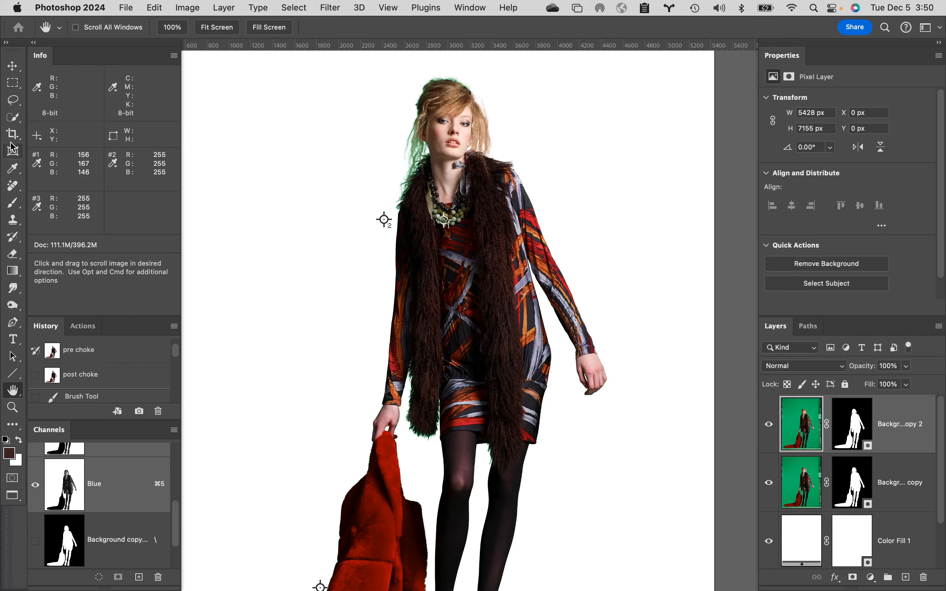
pyautogui.click(13, 244)
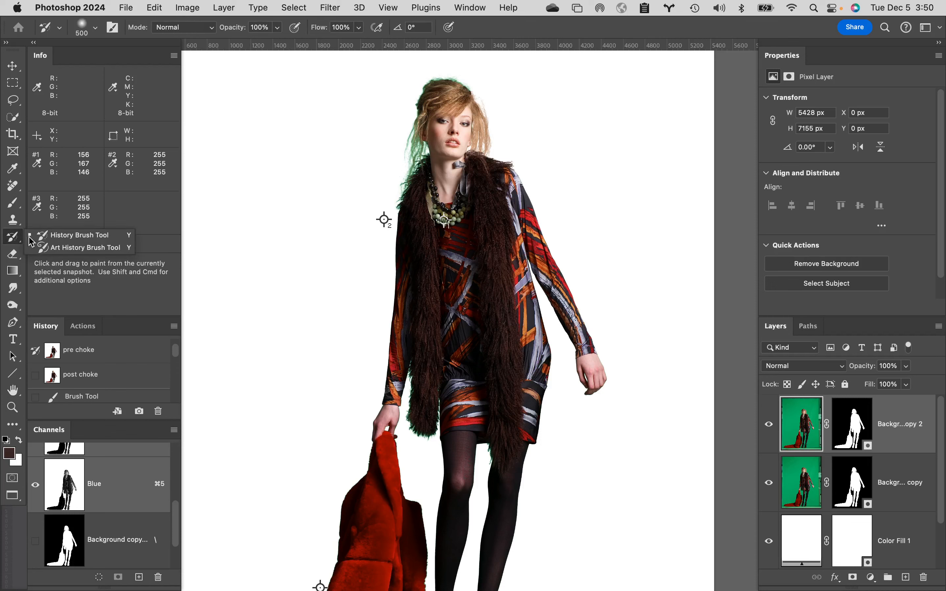
pyautogui.click(60, 235)
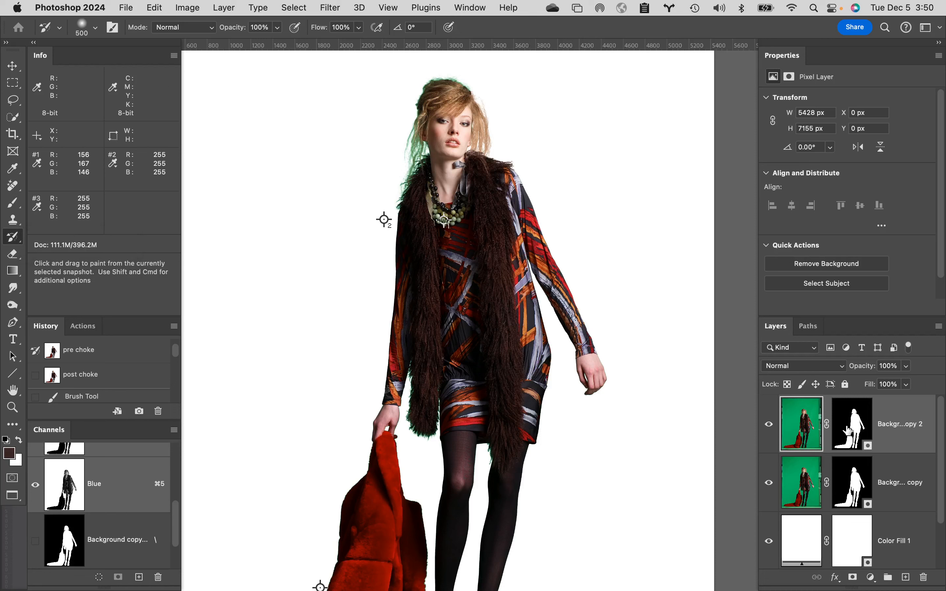
pyautogui.click(865, 431)
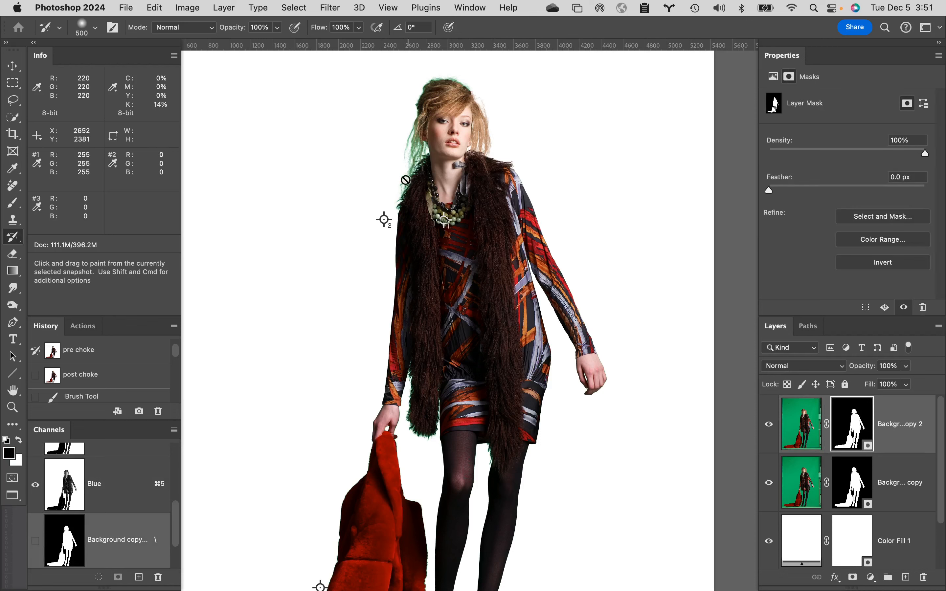
pyautogui.click(444, 245)
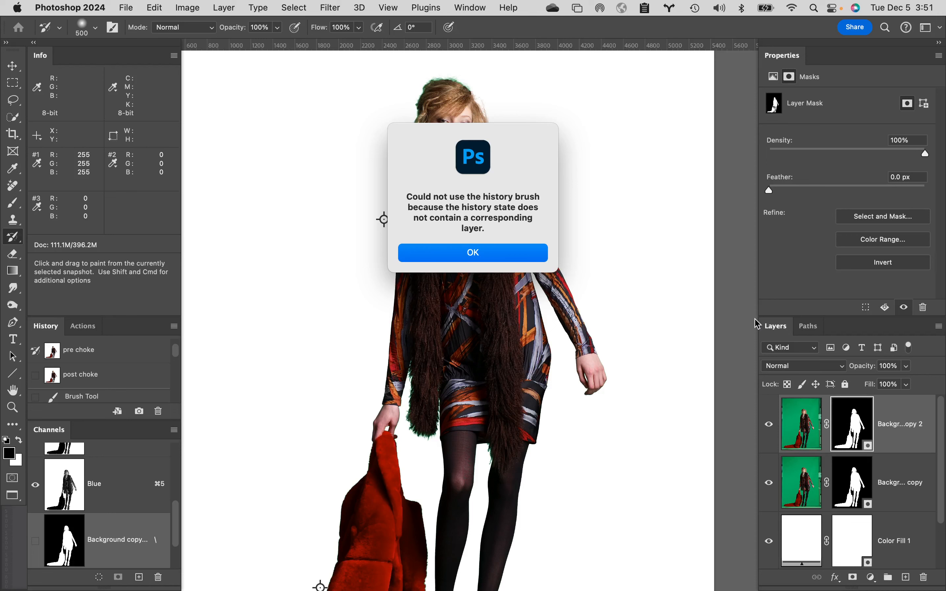
pyautogui.click(498, 250)
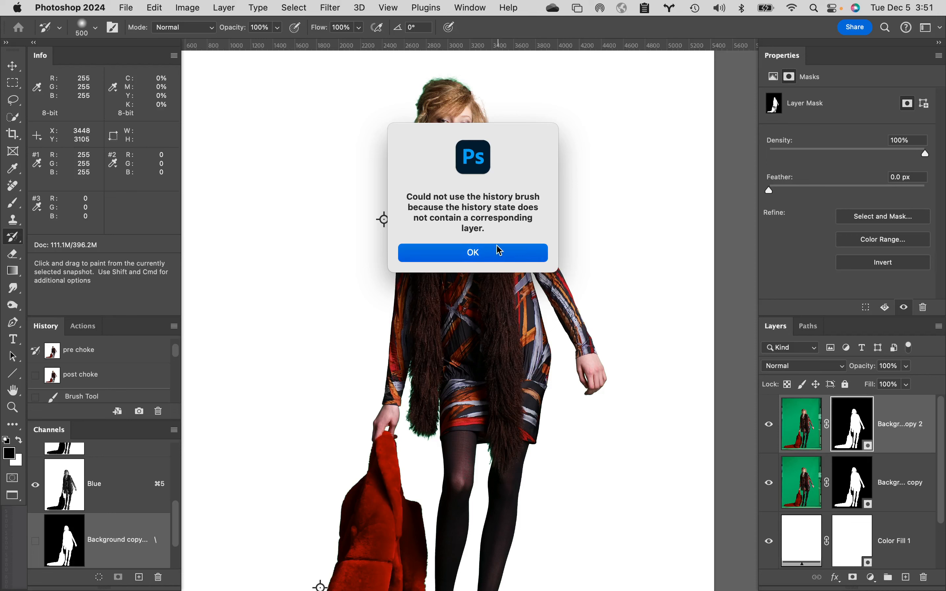
# Step: Close green screen test.psd without saving the changes and switch to Finder
pyautogui.press('f')
pyautogui.press('f')
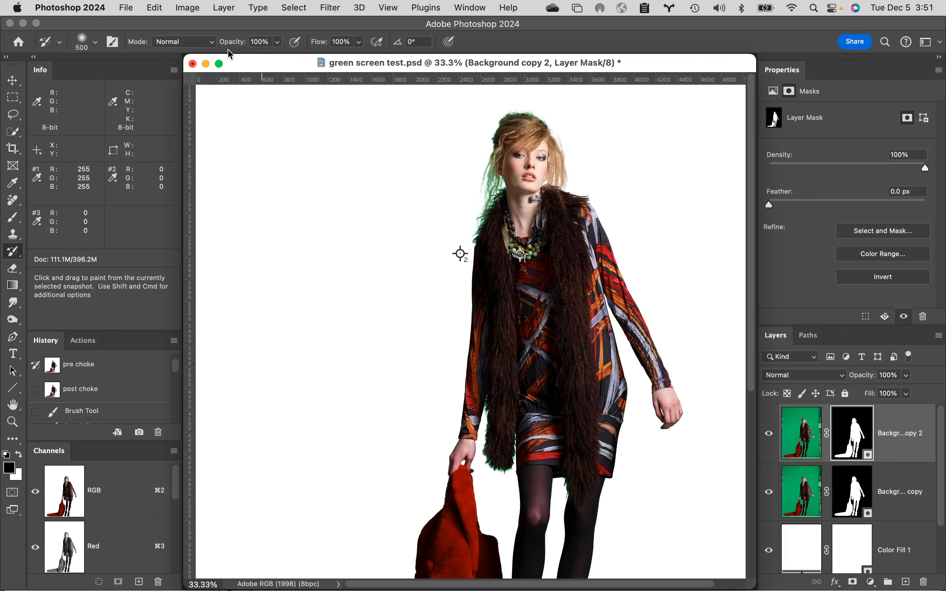
pyautogui.click(193, 63)
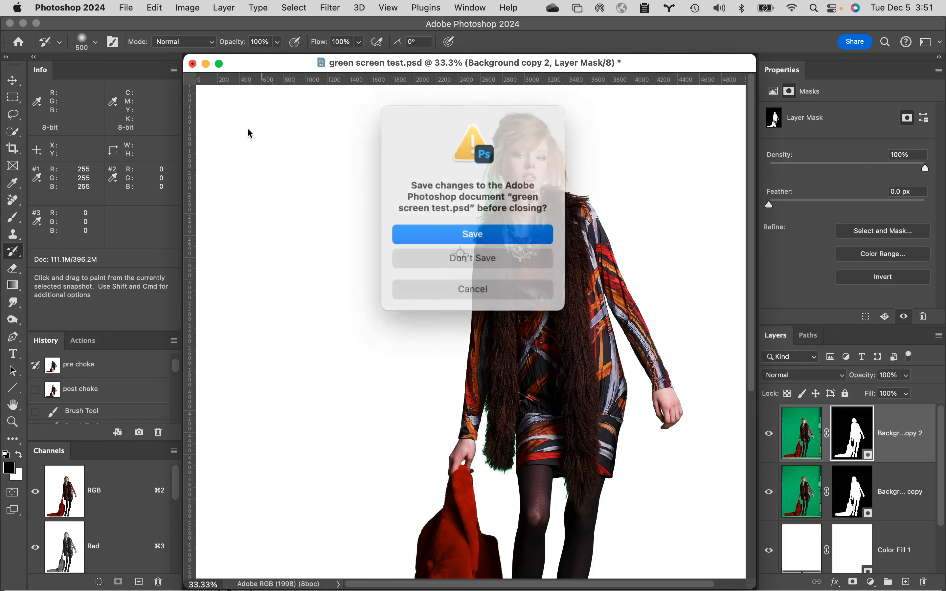
pyautogui.click(471, 255)
pyautogui.moveTo(771, 589)
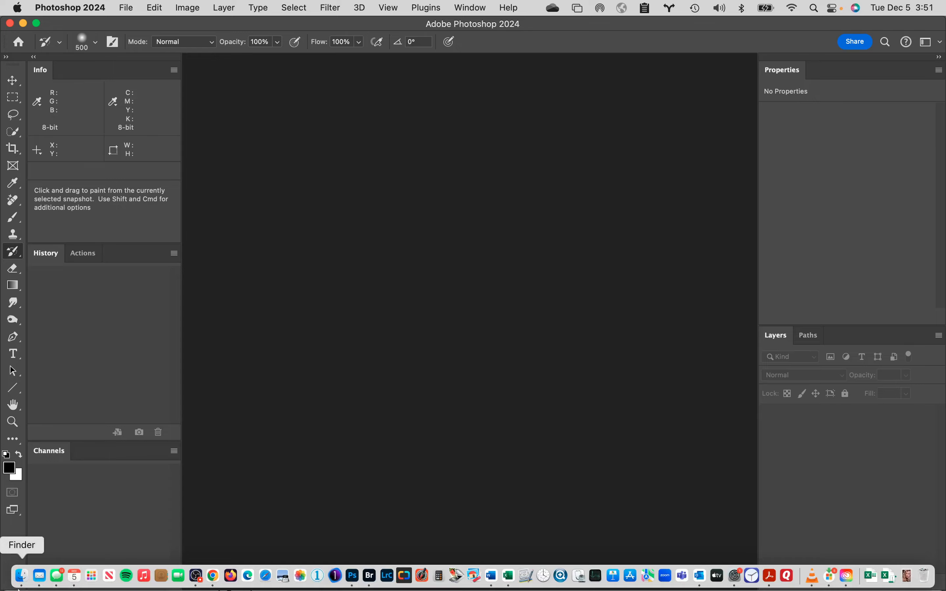
pyautogui.click(21, 576)
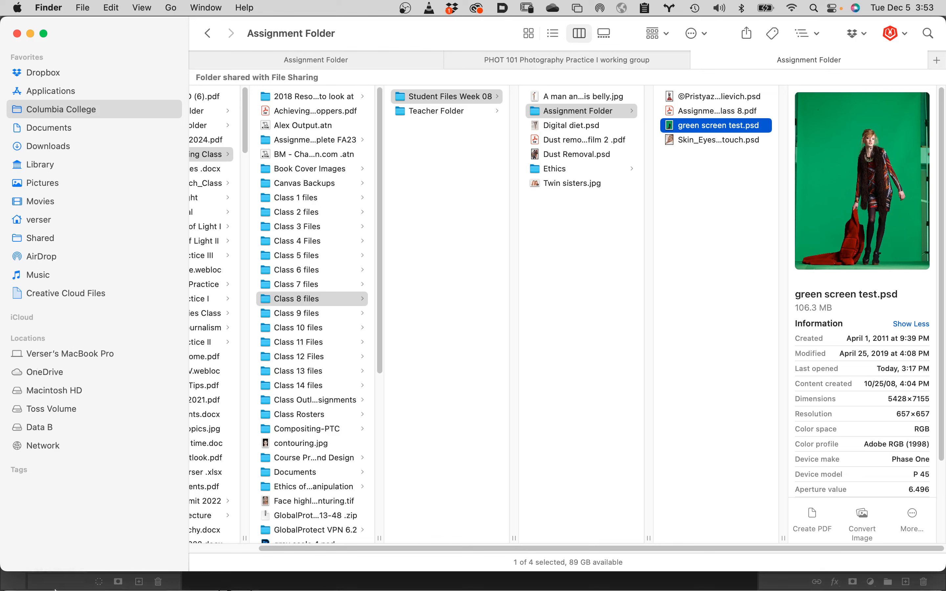
# Step: Switch to Chrome and search Google Images for "ansel adams" in a new browser window
pyautogui.moveTo(152, 588)
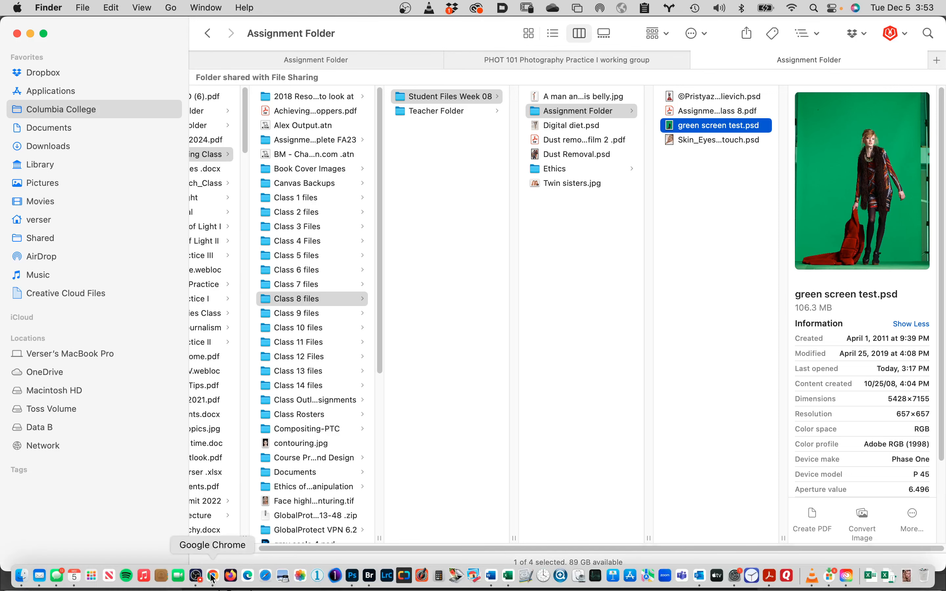
pyautogui.click(213, 577)
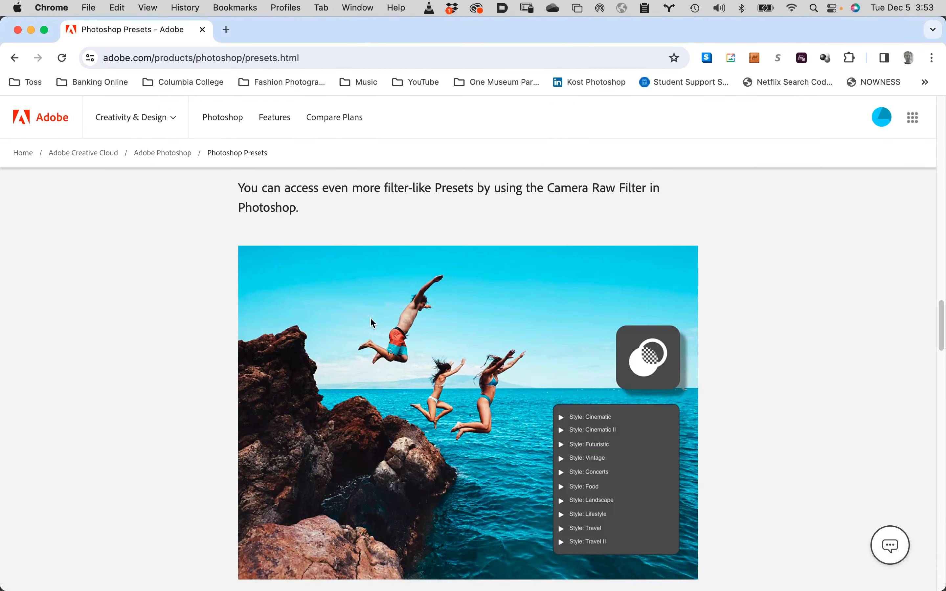
pyautogui.press('super+n')
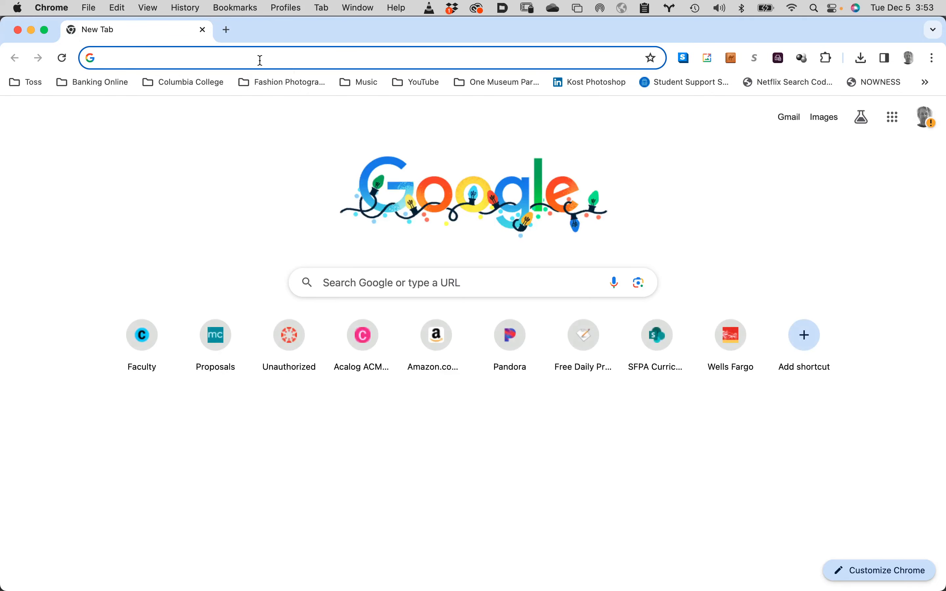
pyautogui.write('ansel a')
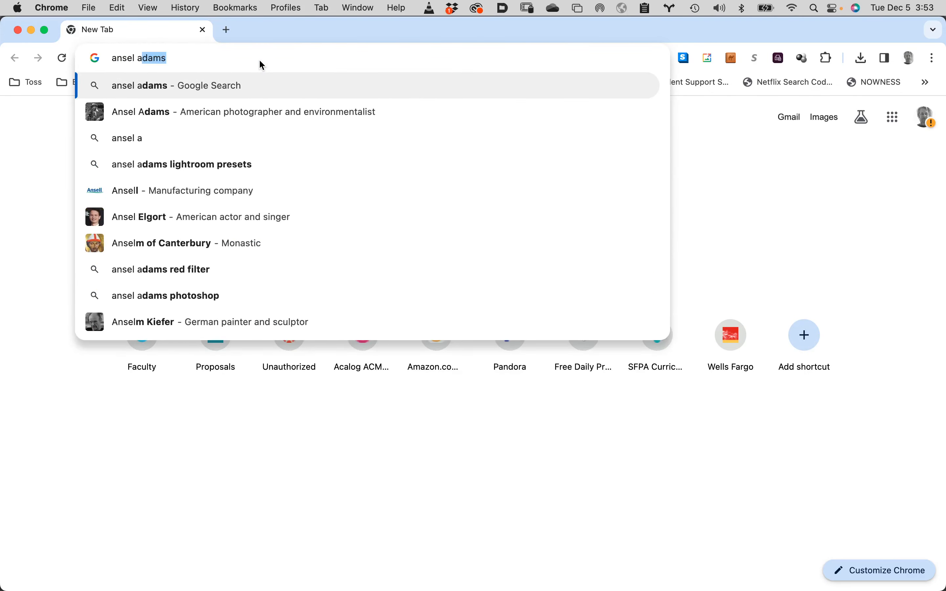
pyautogui.write('dams')
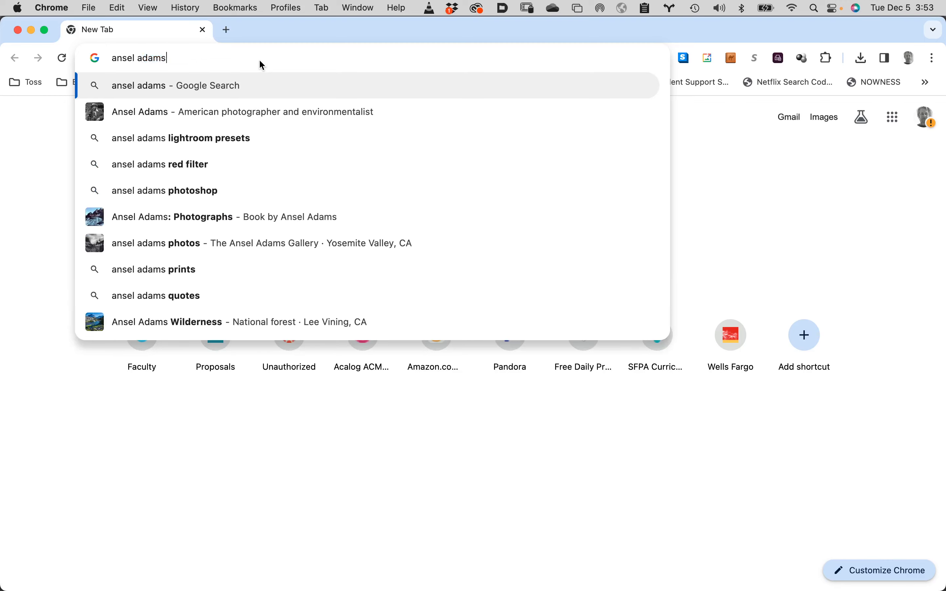
pyautogui.press('Return')
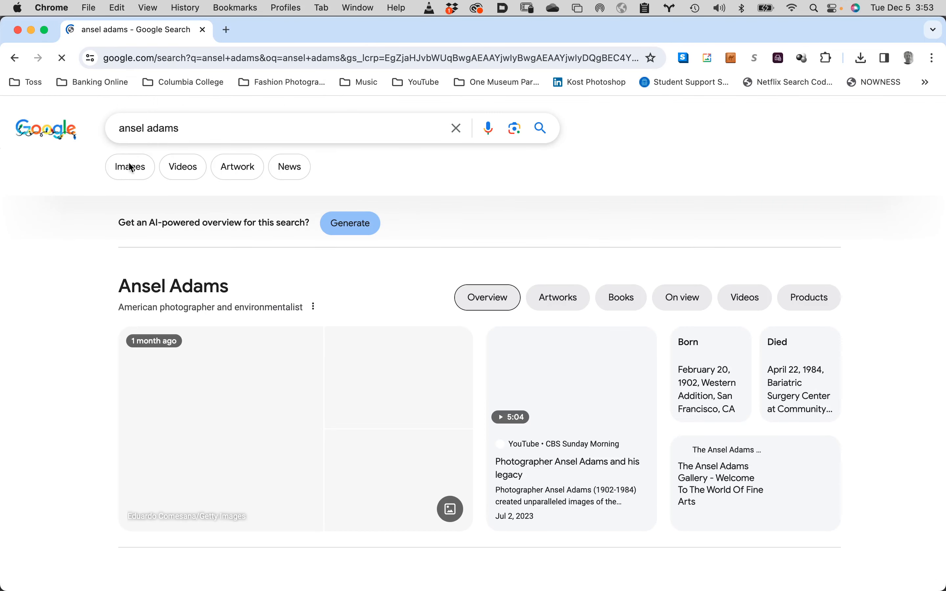
pyautogui.click(132, 168)
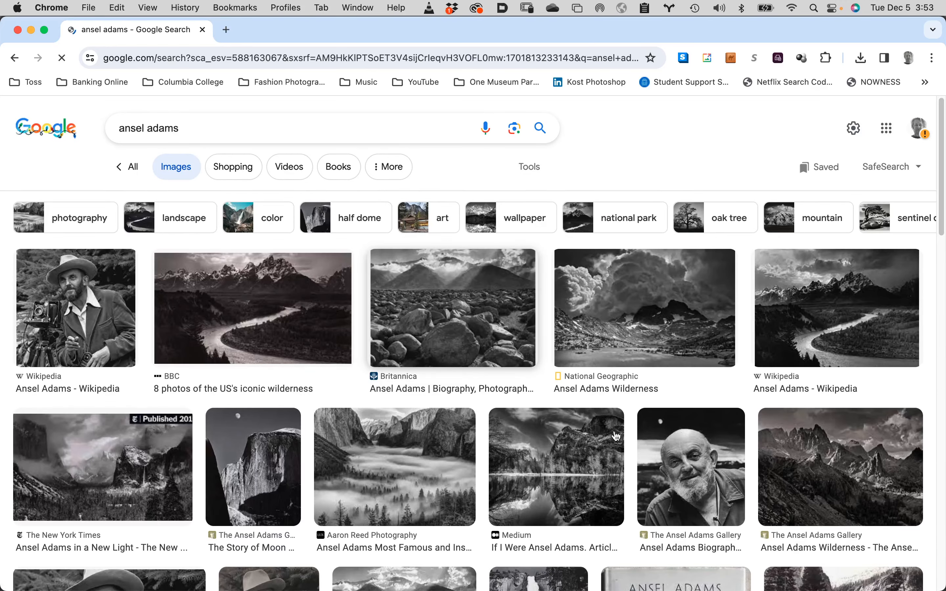
# Step: Preview the portrait from The Ansel Adams Gallery, then close the preview and the search window
pyautogui.click(683, 426)
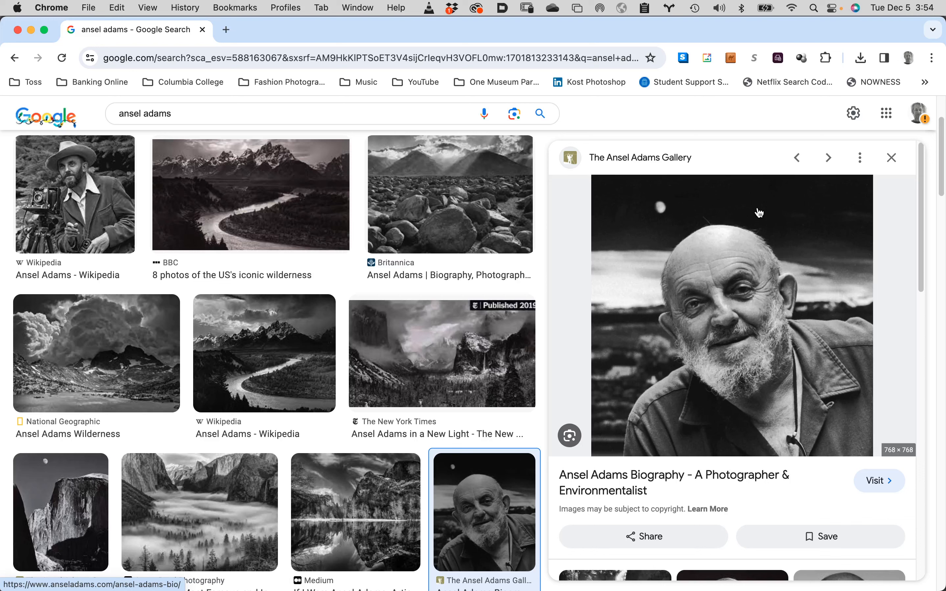
pyautogui.click(892, 159)
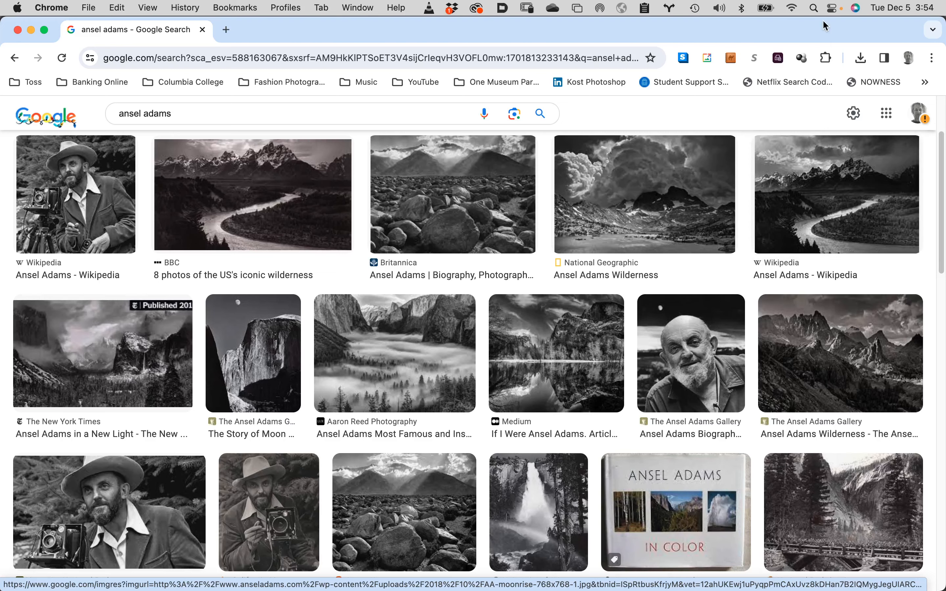
pyautogui.click(203, 30)
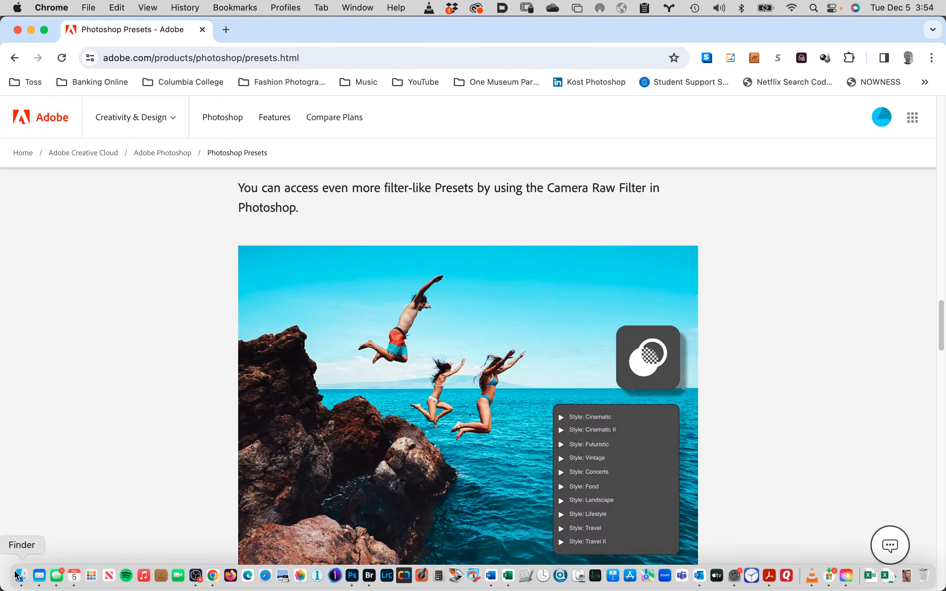
# Step: Switch to Finder and open 06.dng from the Black and White Conversion folder in the Class 14 Teacher Folder
pyautogui.click(21, 575)
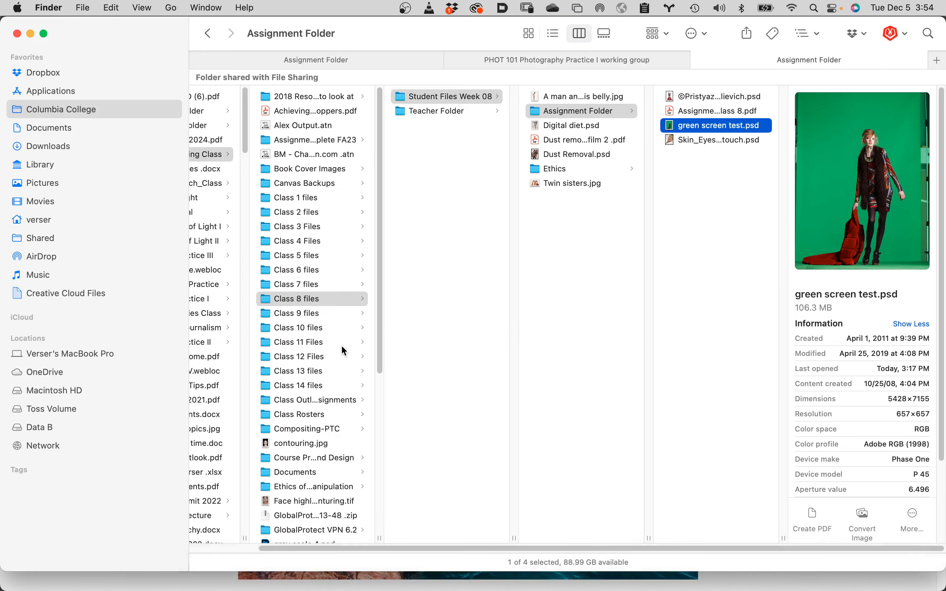
pyautogui.click(315, 384)
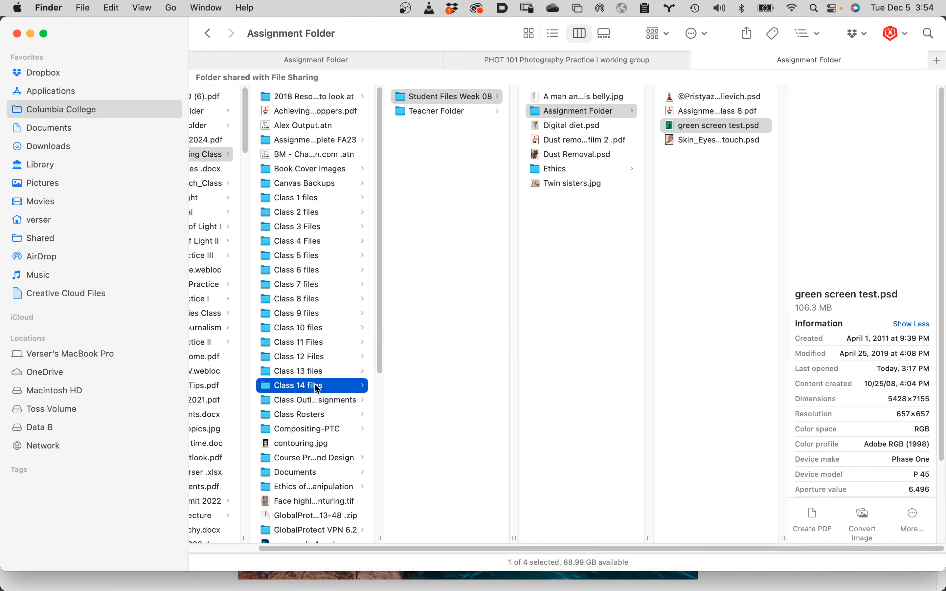
pyautogui.click(456, 116)
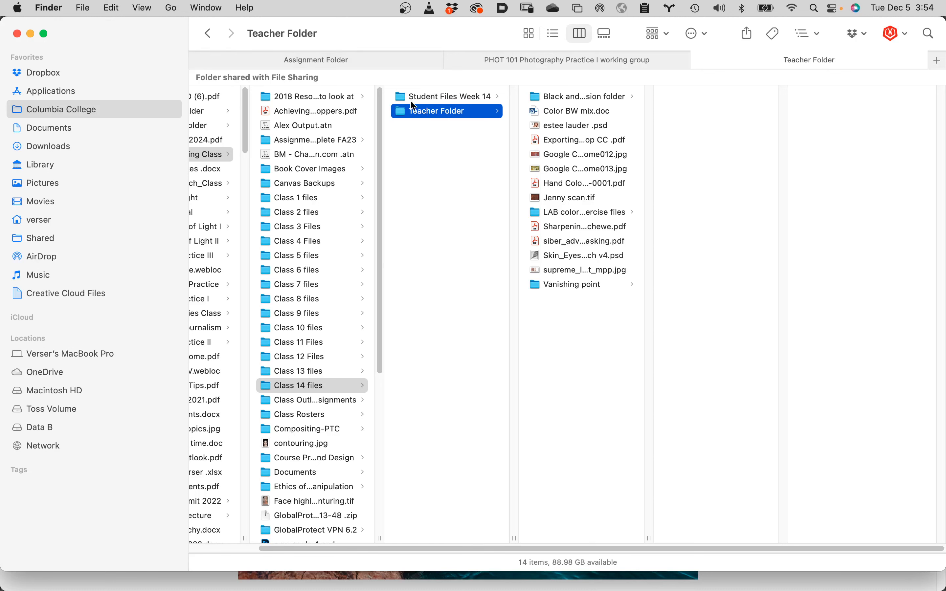
pyautogui.click(538, 101)
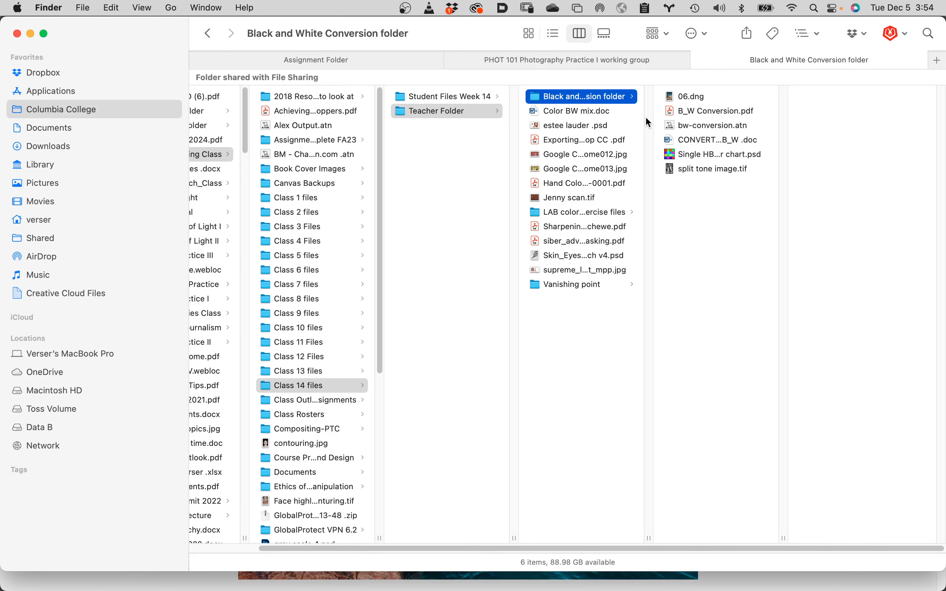
pyautogui.doubleClick(671, 100)
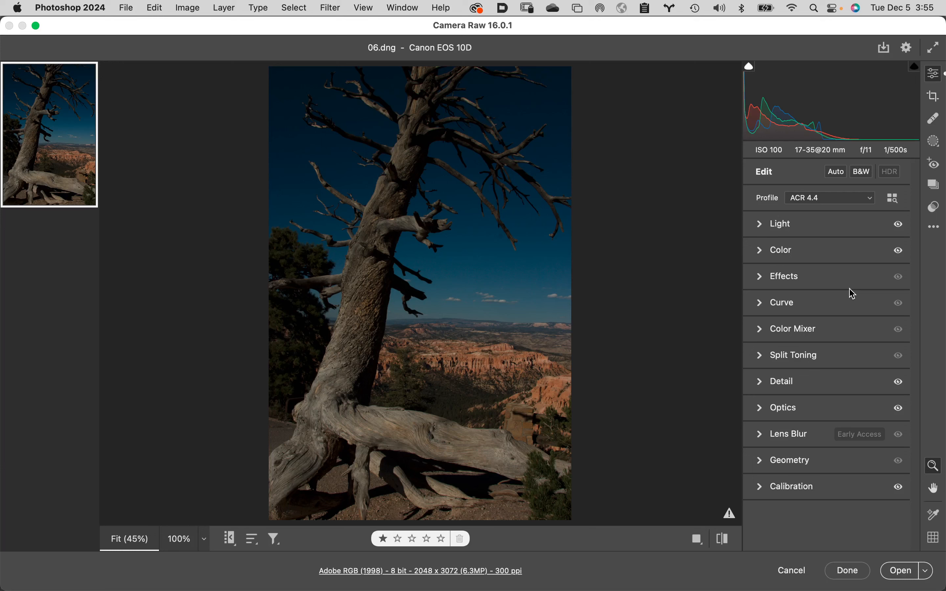
# Step: Reset the Camera Raw settings of 06.dng to default
pyautogui.moveTo(7, 140)
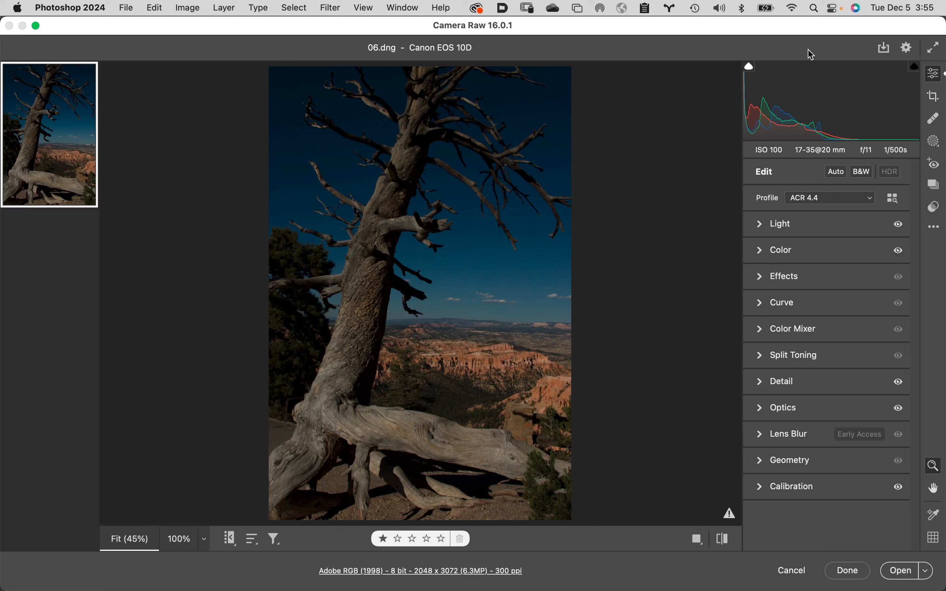
pyautogui.click(935, 229)
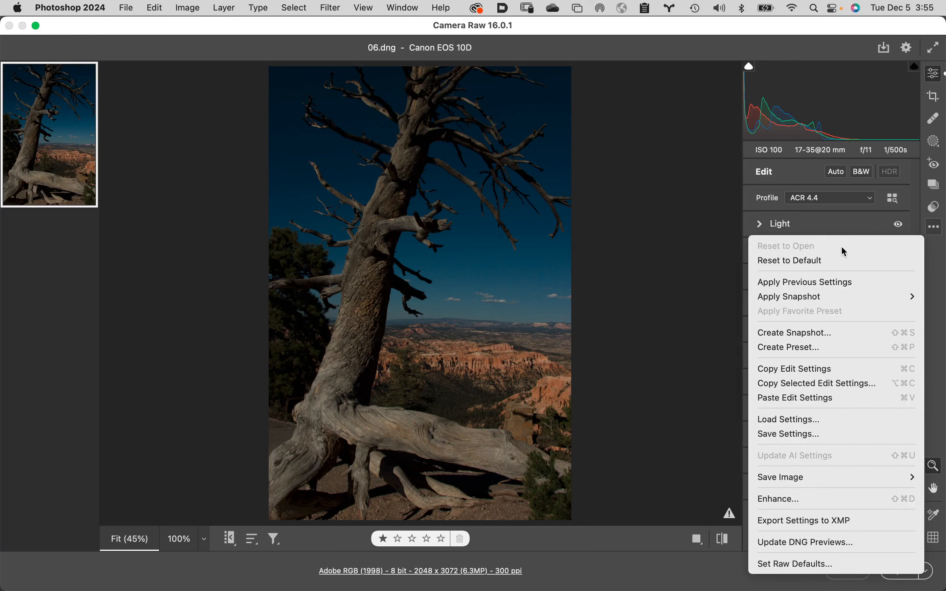
pyautogui.click(812, 265)
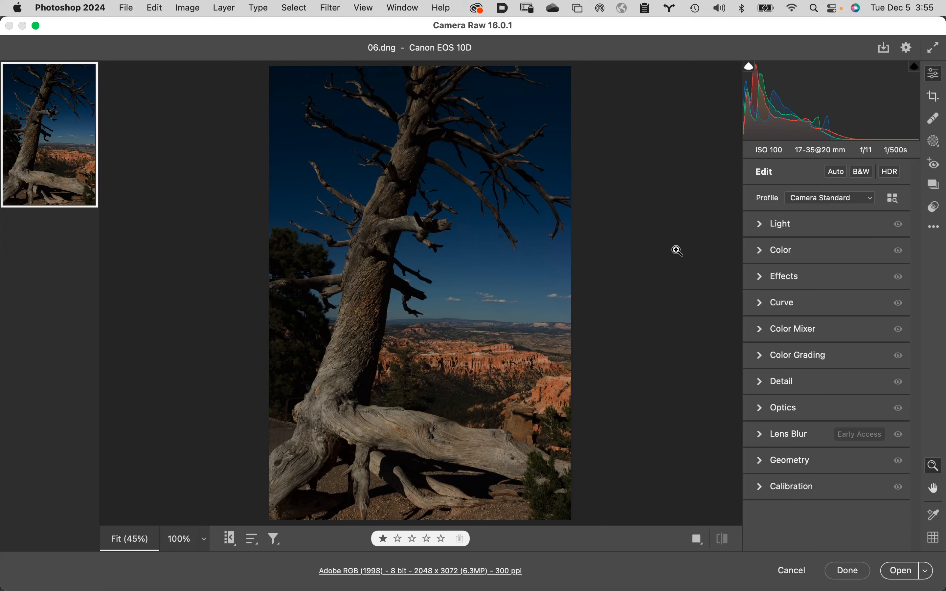
# Step: Switch to Finder, connect to the Class Projects server volume and open the instructor's folder there
pyautogui.click(39, 575)
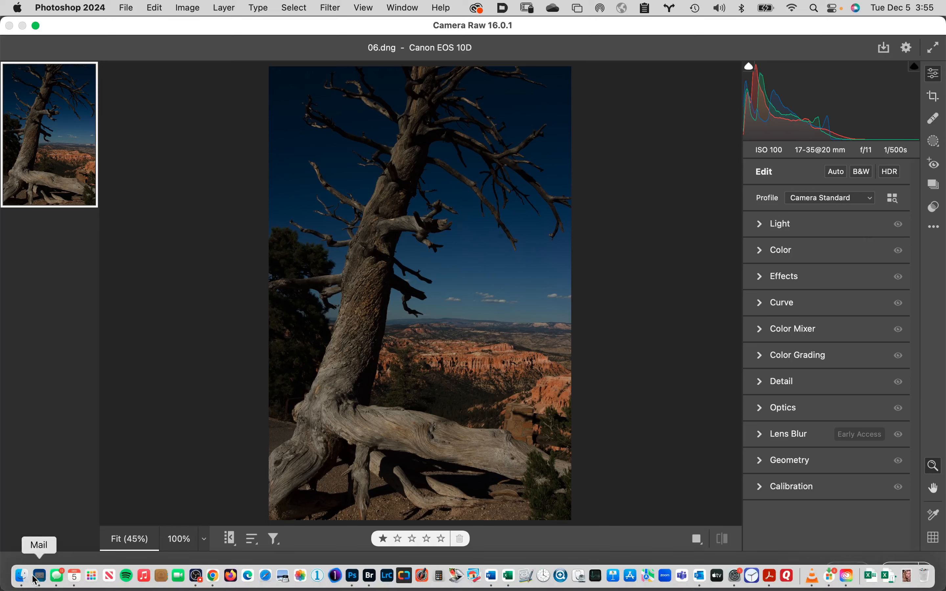
pyautogui.click(21, 573)
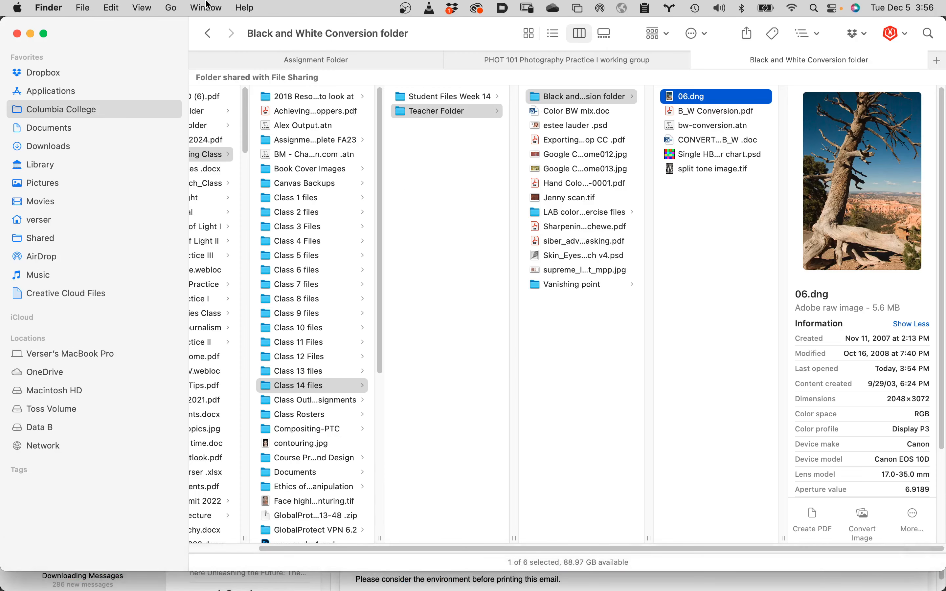
pyautogui.click(171, 8)
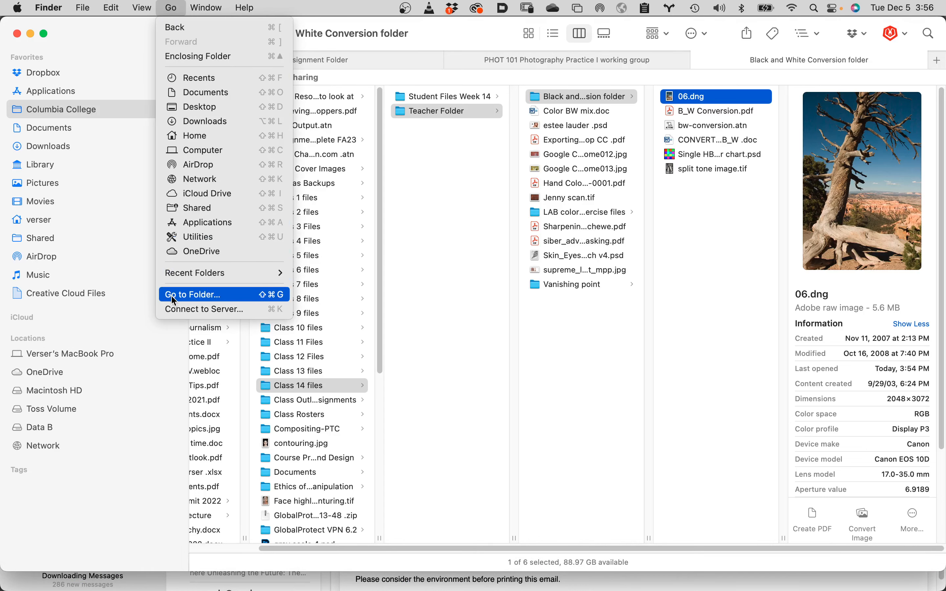
pyautogui.click(217, 309)
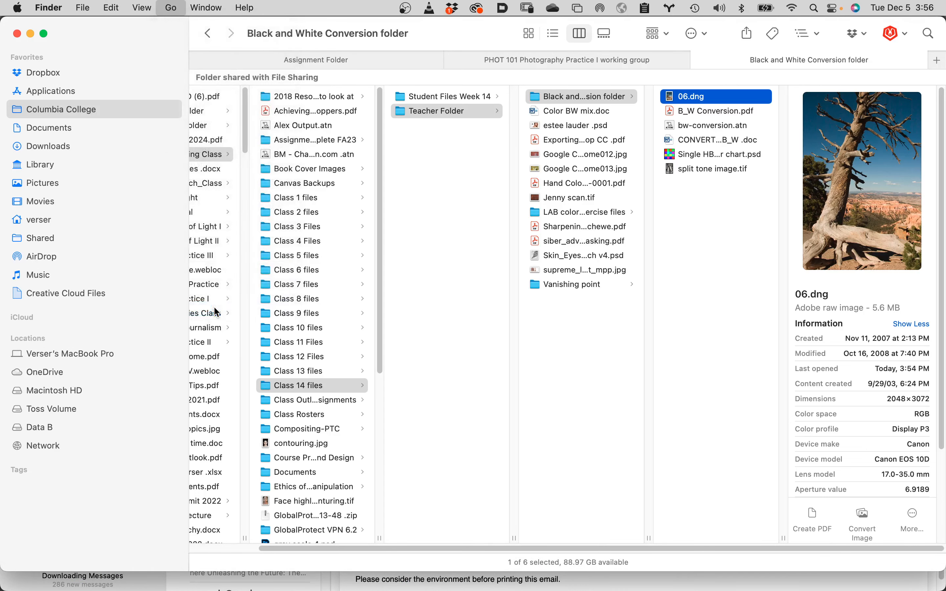
pyautogui.click(528, 211)
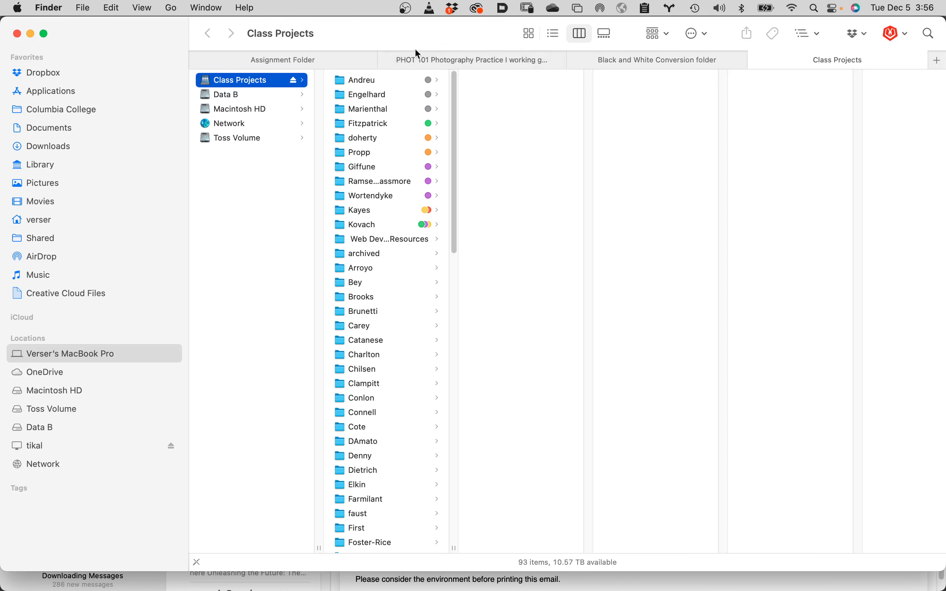
pyautogui.click(382, 95)
pyautogui.click(384, 98)
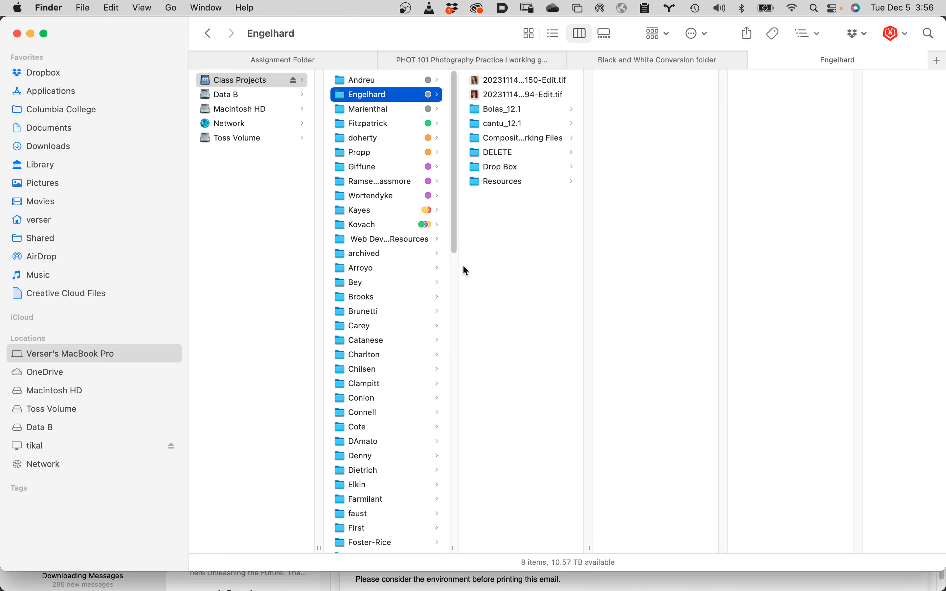
# Step: Open a second Finder window and browse it to the Retouching and Compositing Class folder in Columbia College
pyautogui.press('super+n')
pyautogui.moveTo(501, 101); pyautogui.dragTo(744, 302)
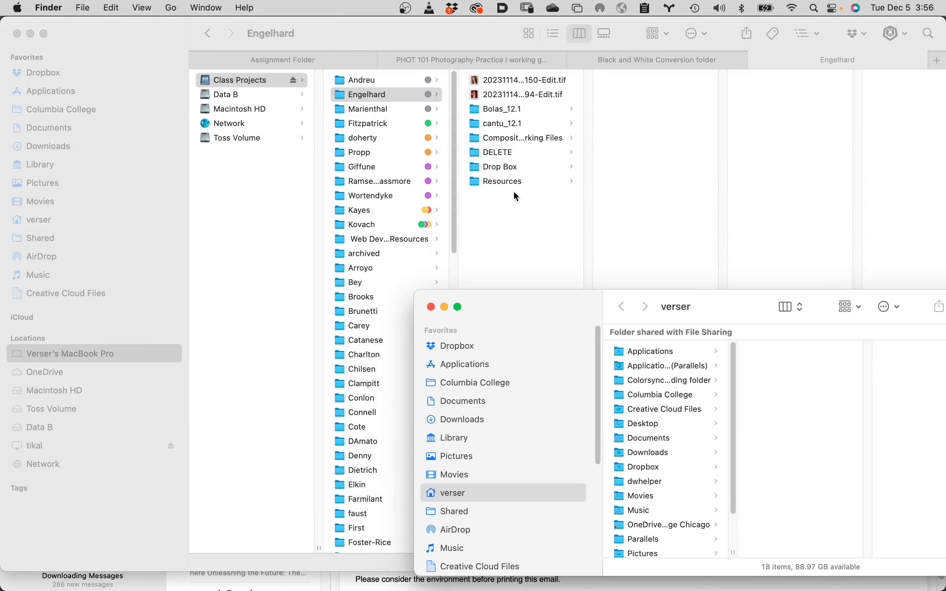
pyautogui.click(494, 378)
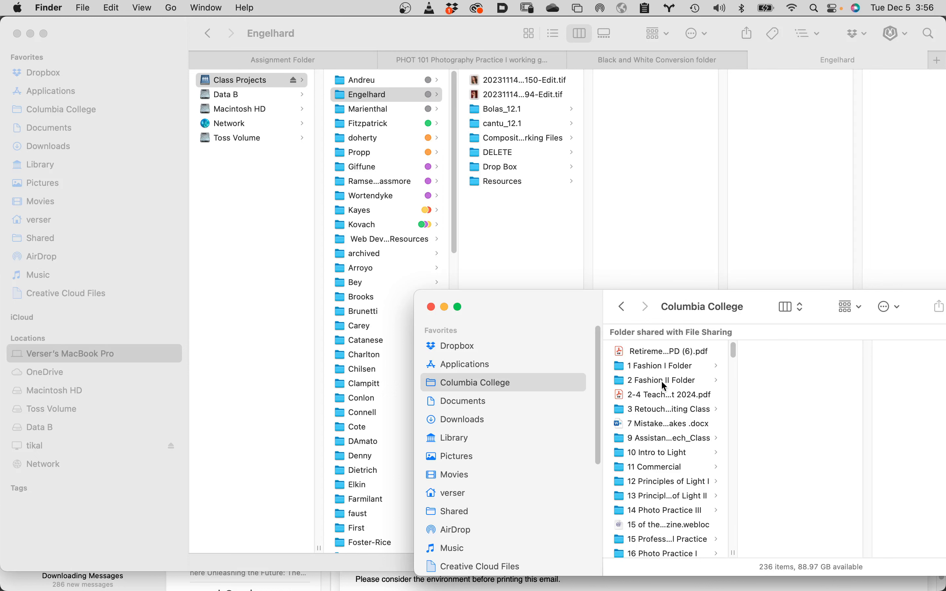
pyautogui.click(662, 409)
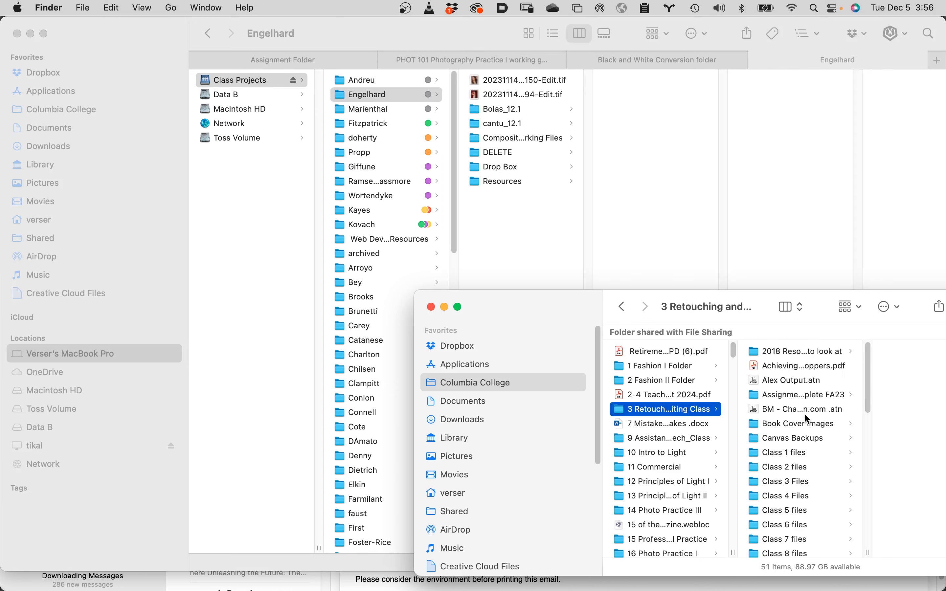
# Step: Select 06.dng in the Black and White Conversion folder under Class 14 files, Student Files Week 14, keeping the server window accessible
pyautogui.scroll(-5, 793, 483)
pyautogui.scroll(-2, 794, 486)
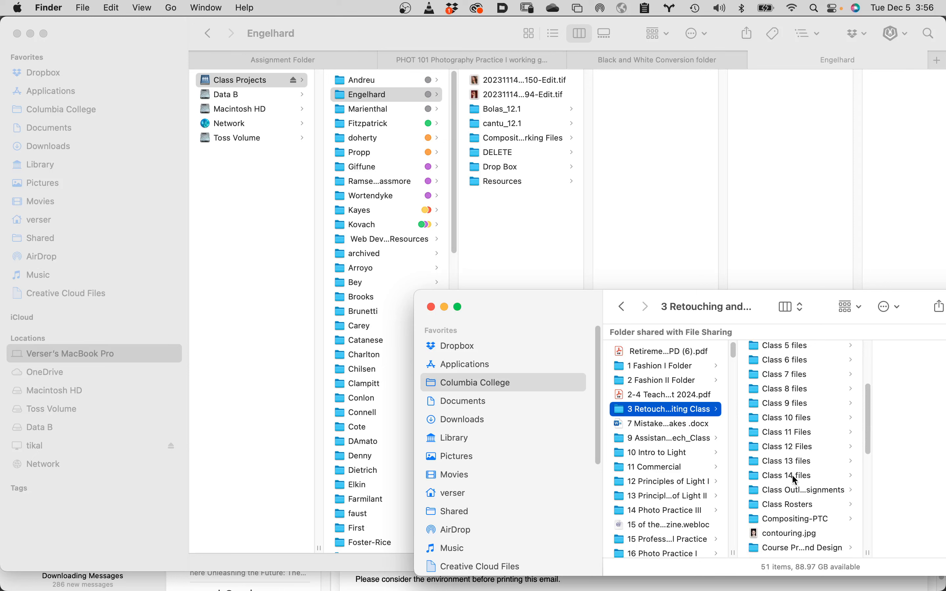
pyautogui.click(793, 476)
pyautogui.moveTo(911, 312); pyautogui.dragTo(698, 319)
pyautogui.click(700, 357)
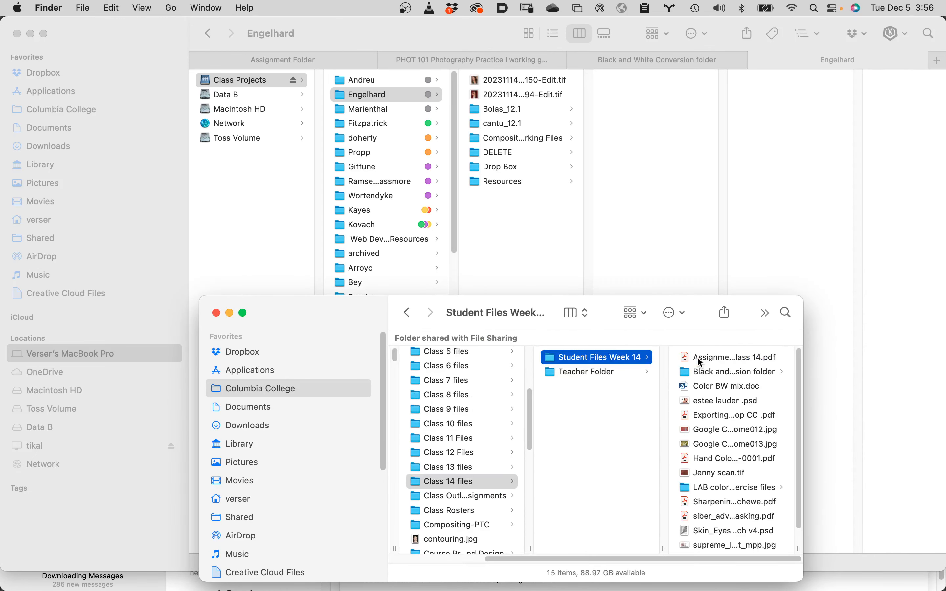
pyautogui.click(724, 374)
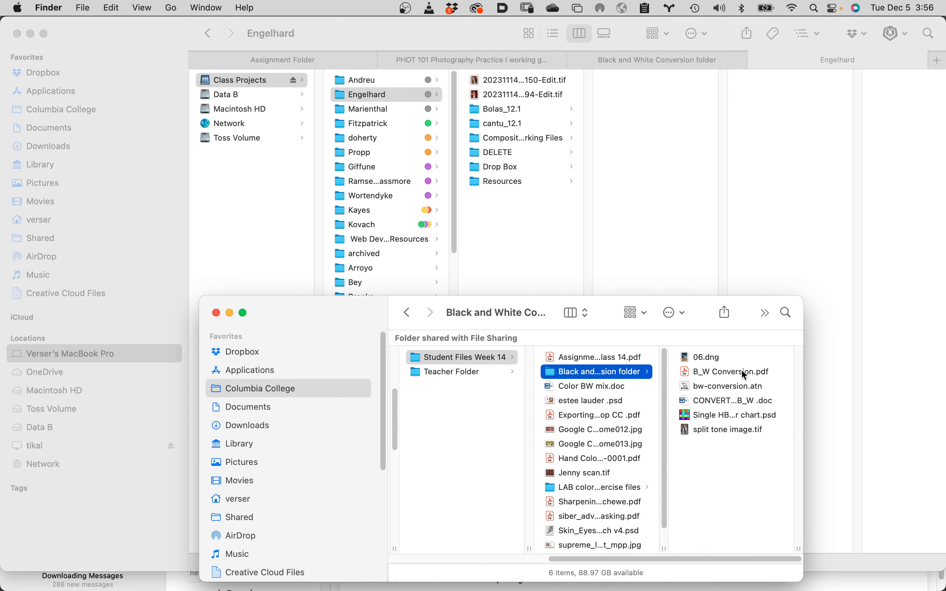
pyautogui.click(709, 357)
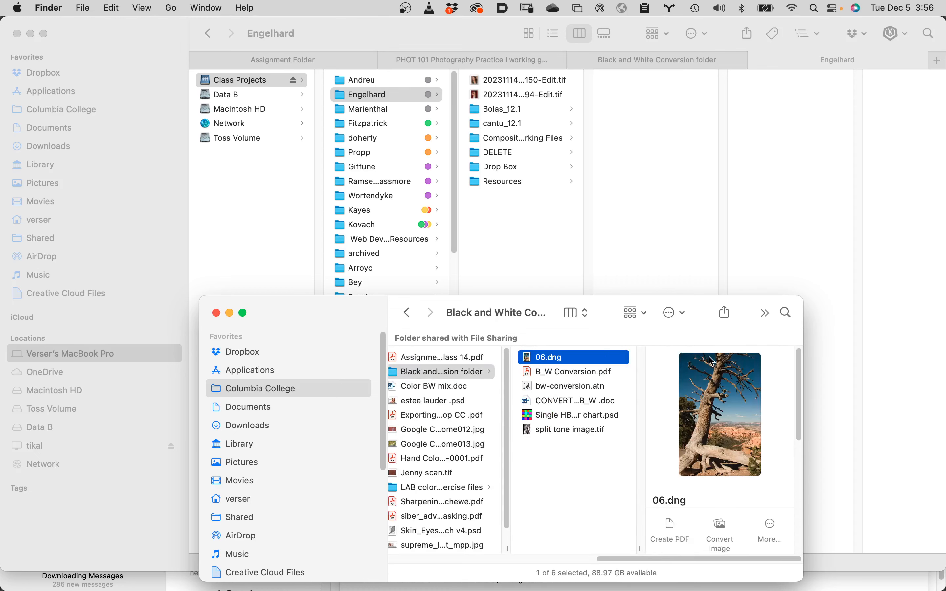
# Step: Show the file information for 06.dng and unlock its Sharing & Permissions settings with the account password
pyautogui.press('super+i')
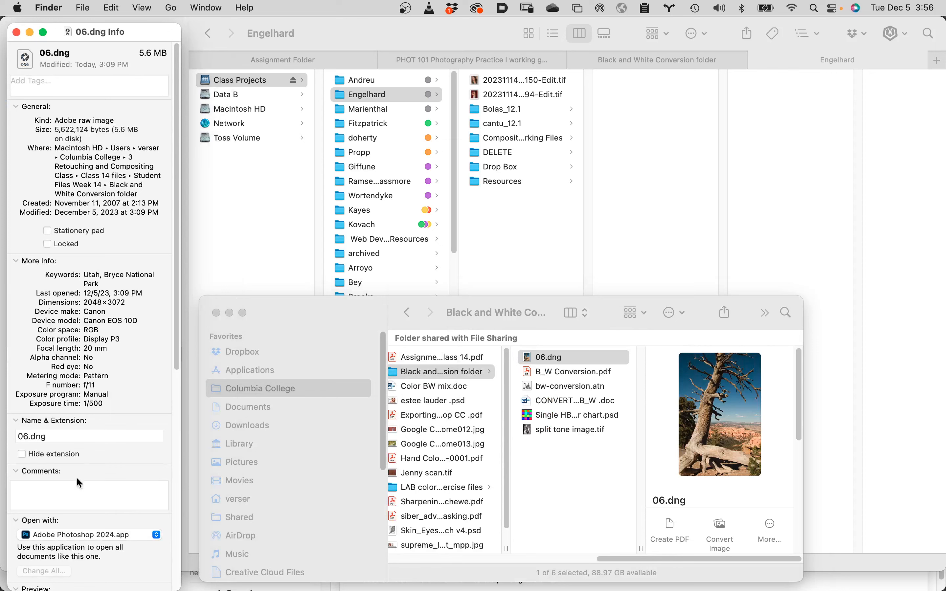
pyautogui.scroll(-10, 79, 484)
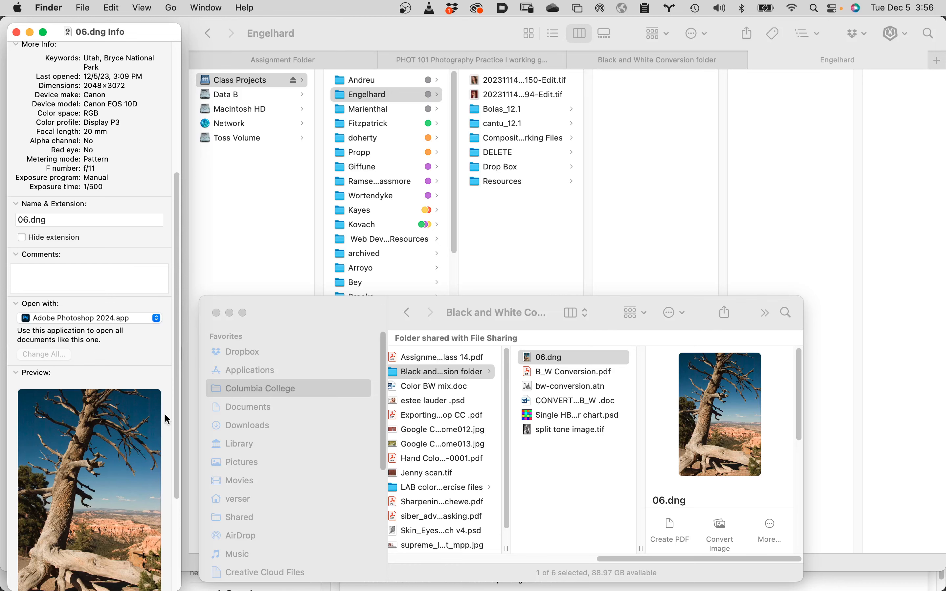
pyautogui.moveTo(178, 423); pyautogui.dragTo(173, 564)
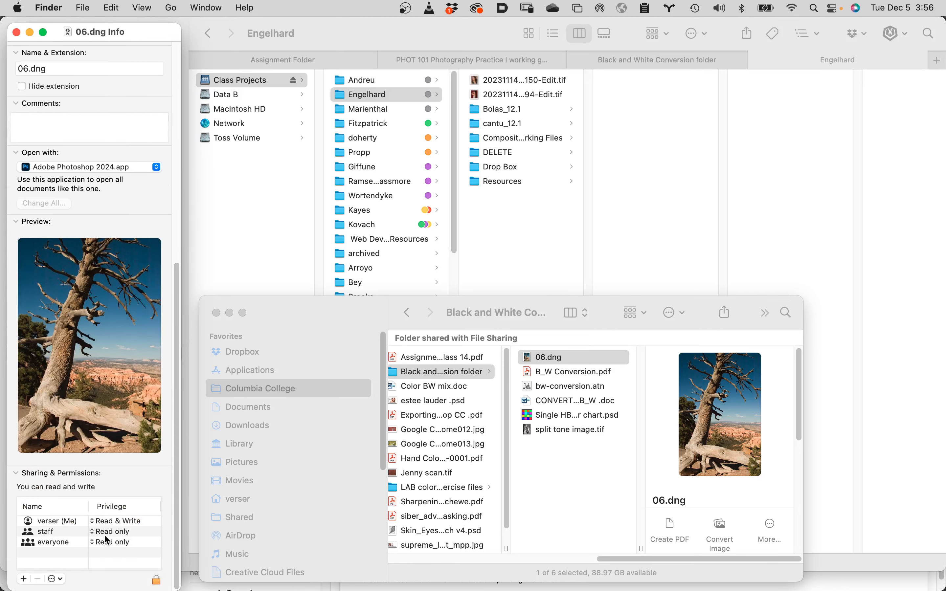
pyautogui.click(157, 581)
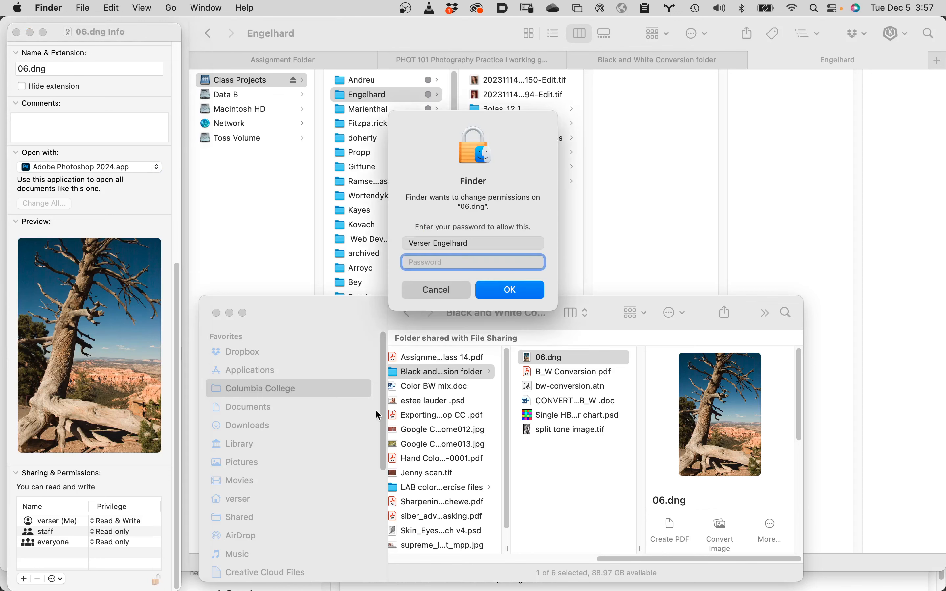
pyautogui.write('••••')
pyautogui.press('Return')
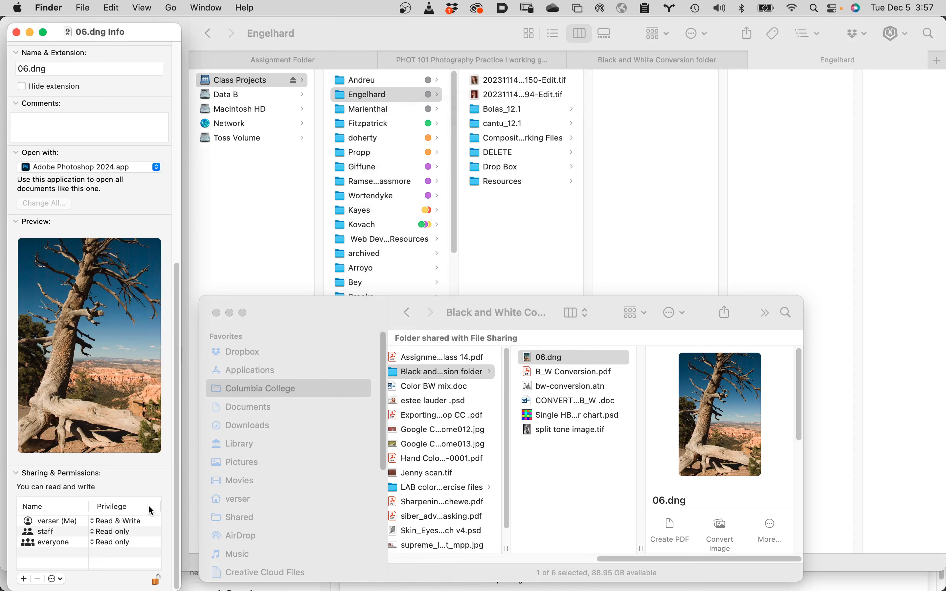
# Step: Set the staff and everyone privileges of 06.dng to Read & Write and lock the permissions again
pyautogui.click(121, 532)
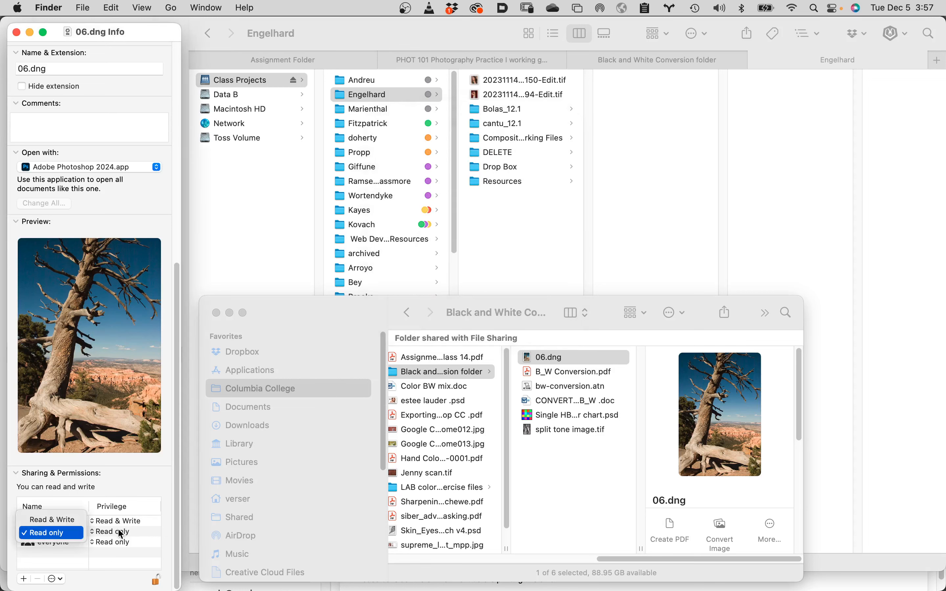
pyautogui.click(76, 520)
pyautogui.click(122, 548)
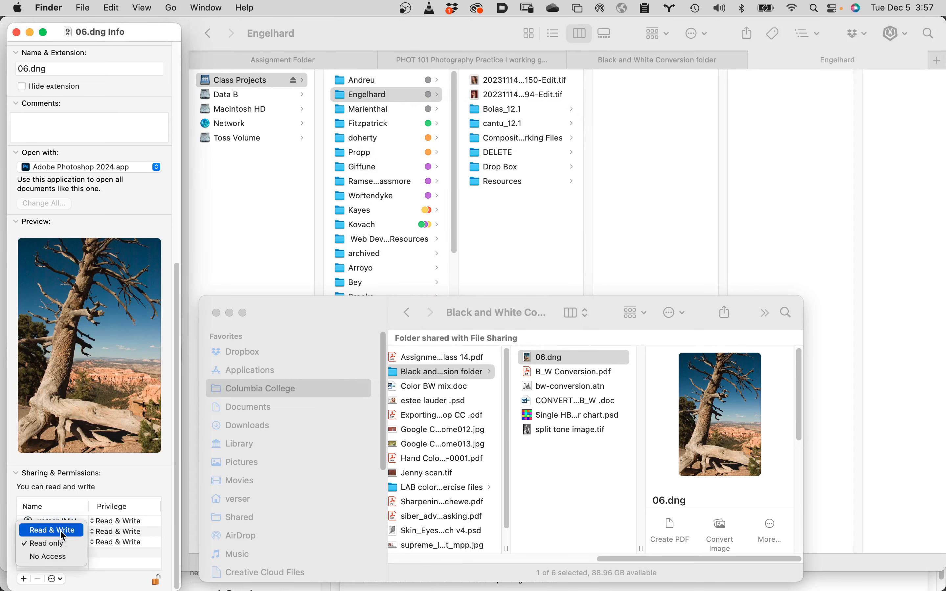
pyautogui.click(62, 530)
pyautogui.click(156, 580)
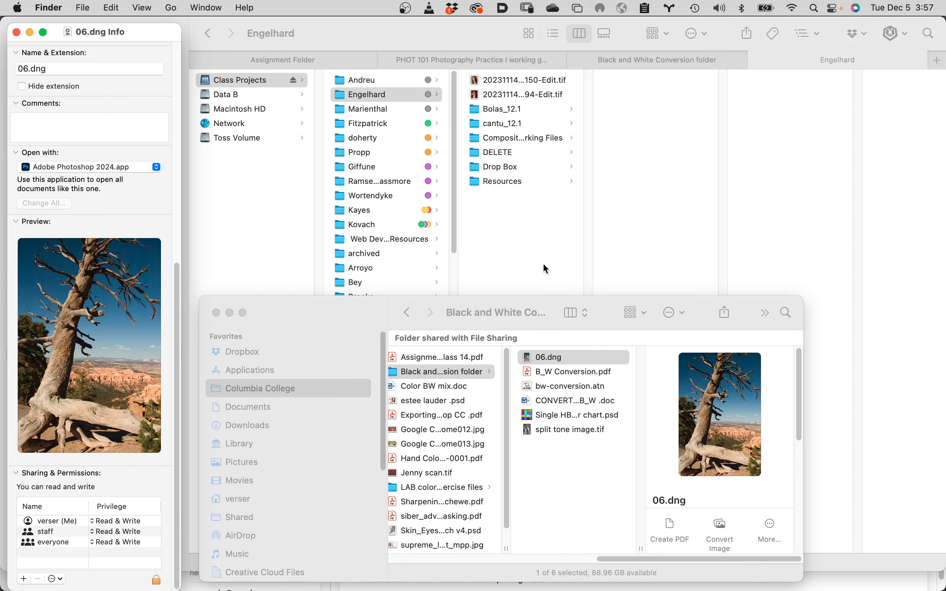
# Step: Copy 06.dng into the instructor's folder on Class Projects, and close the source folder window and the file's Info window
pyautogui.moveTo(530, 357); pyautogui.dragTo(508, 242)
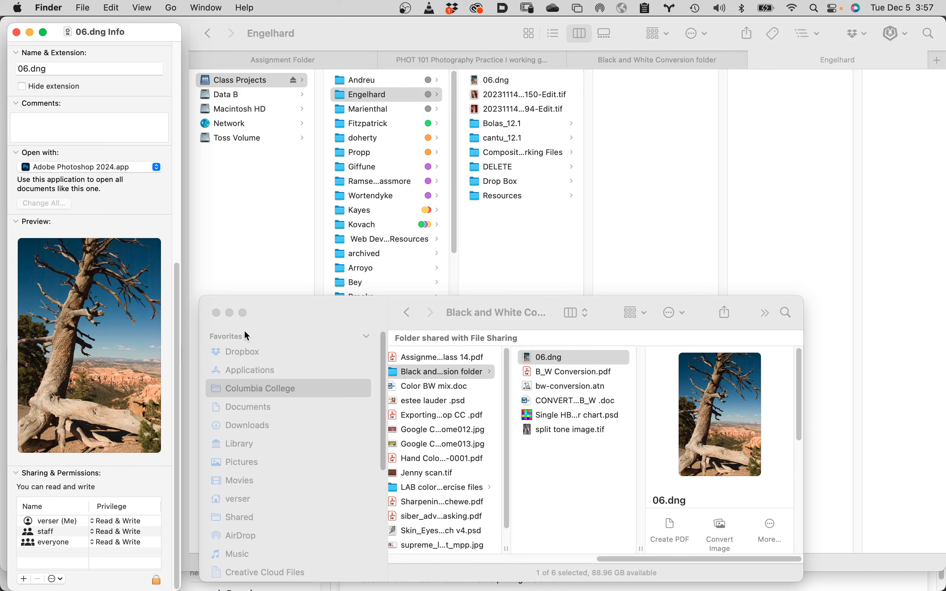
pyautogui.click(217, 313)
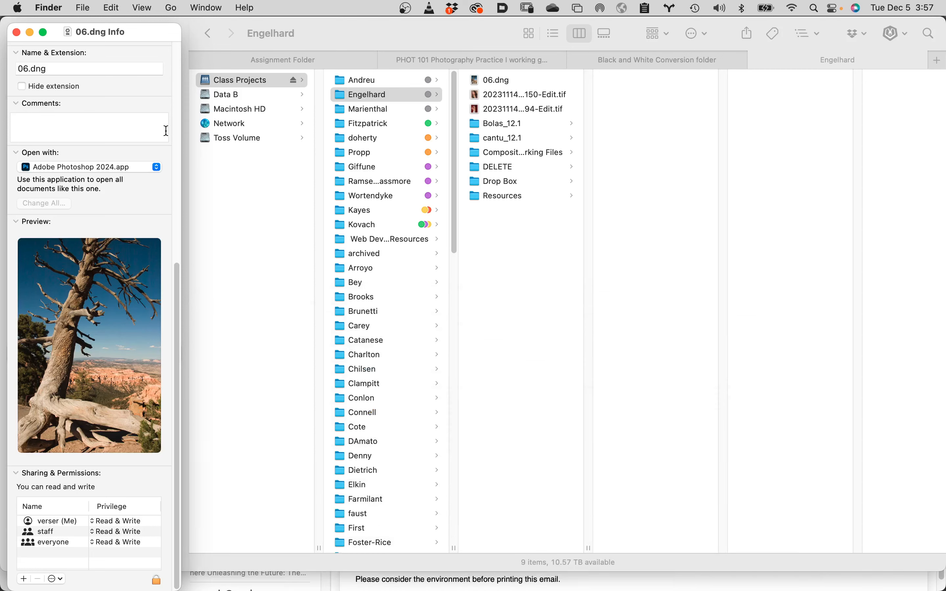
pyautogui.click(16, 33)
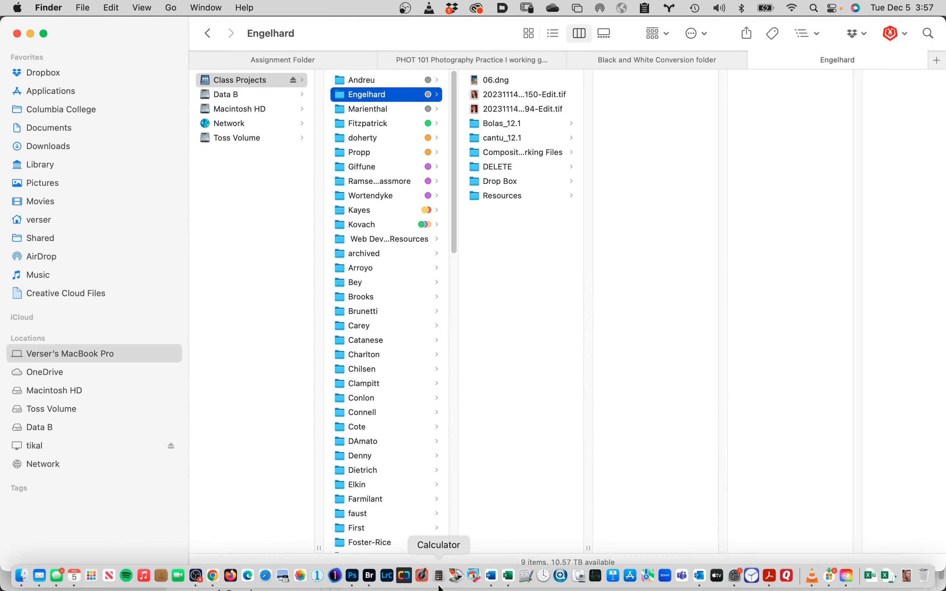
# Step: Switch to Photoshop's Camera Raw window and apply the Auto adjustments to 06.dng
pyautogui.click(354, 576)
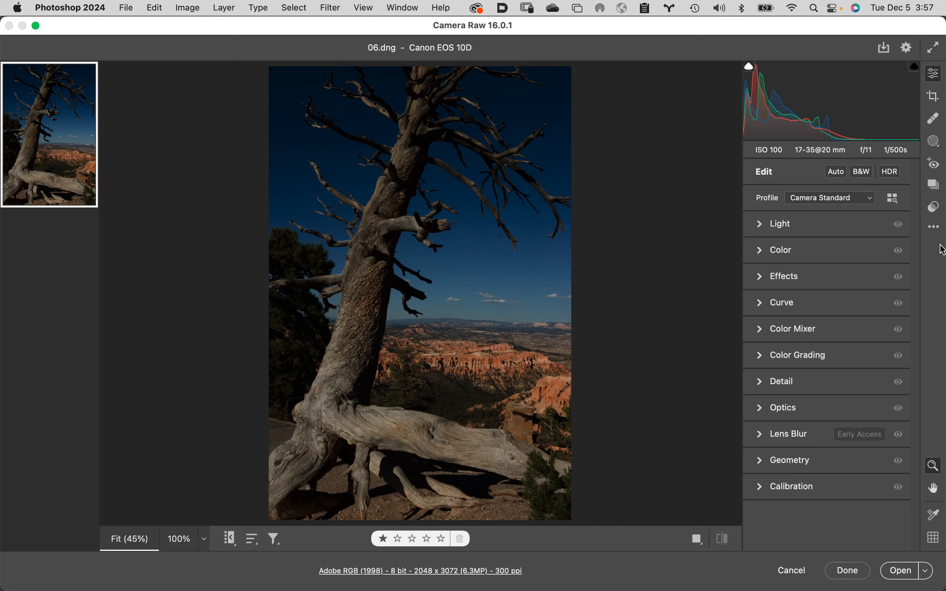
pyautogui.click(937, 228)
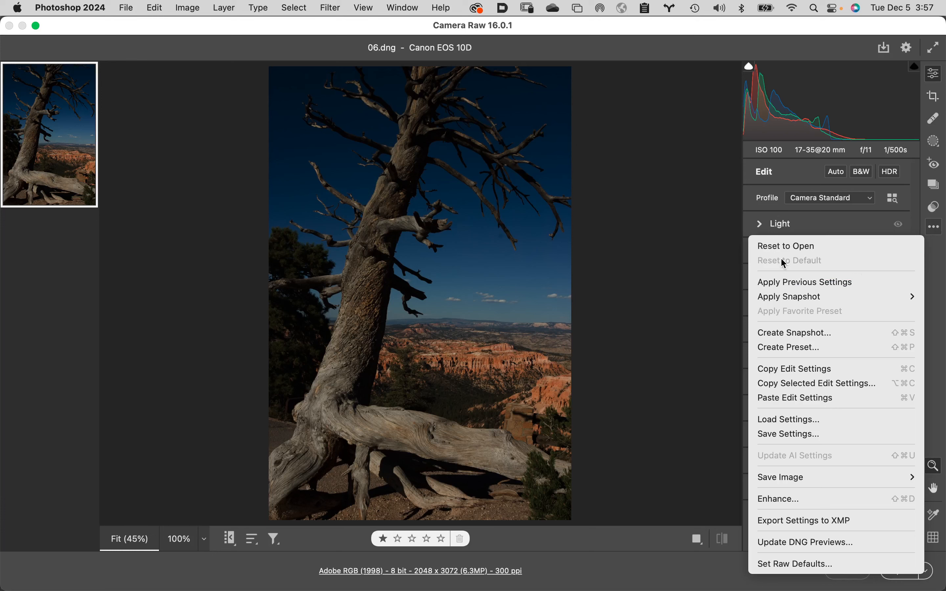
pyautogui.click(640, 266)
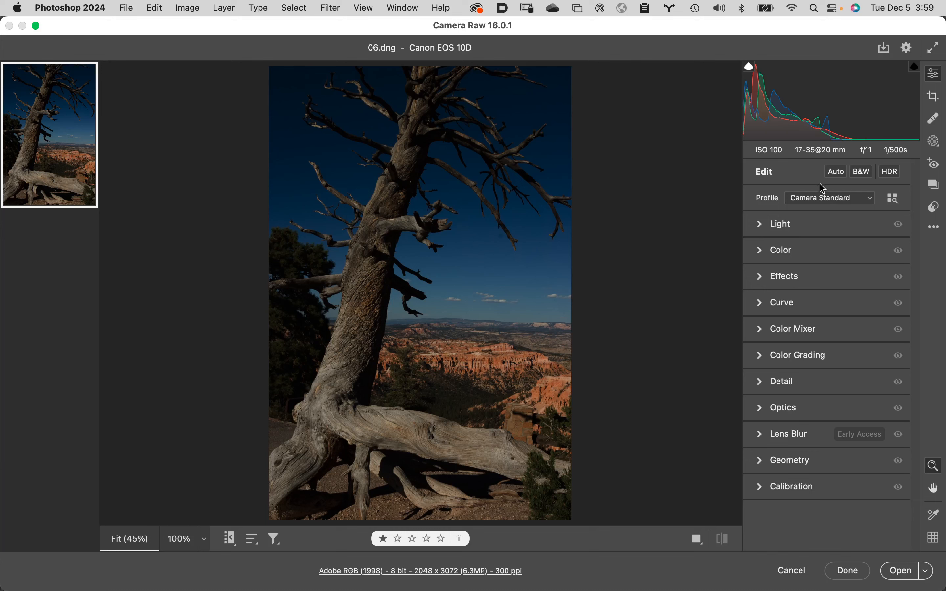
pyautogui.click(836, 174)
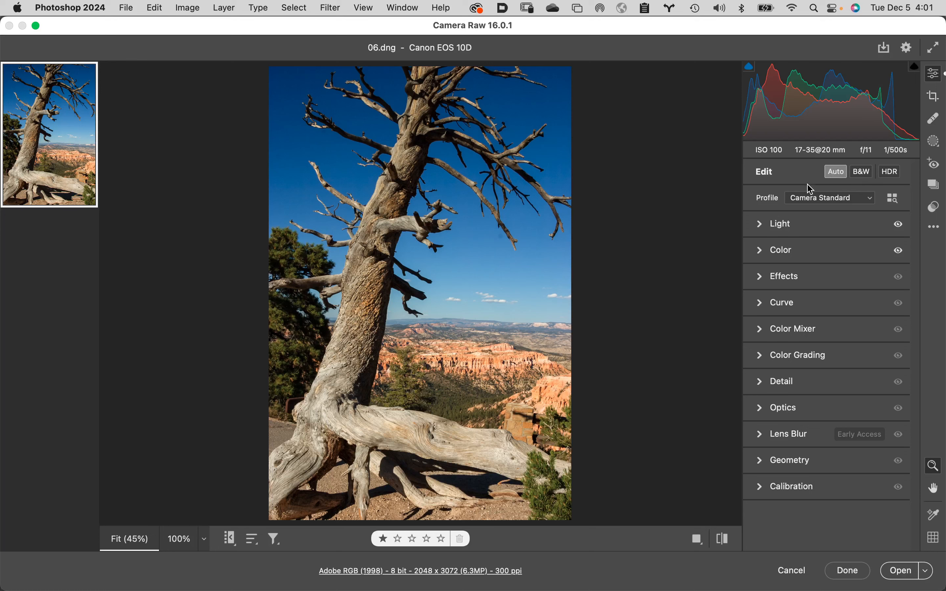
# Step: Lower the Light Exposure to +0.95 and open 06.dng in Photoshop
pyautogui.click(761, 226)
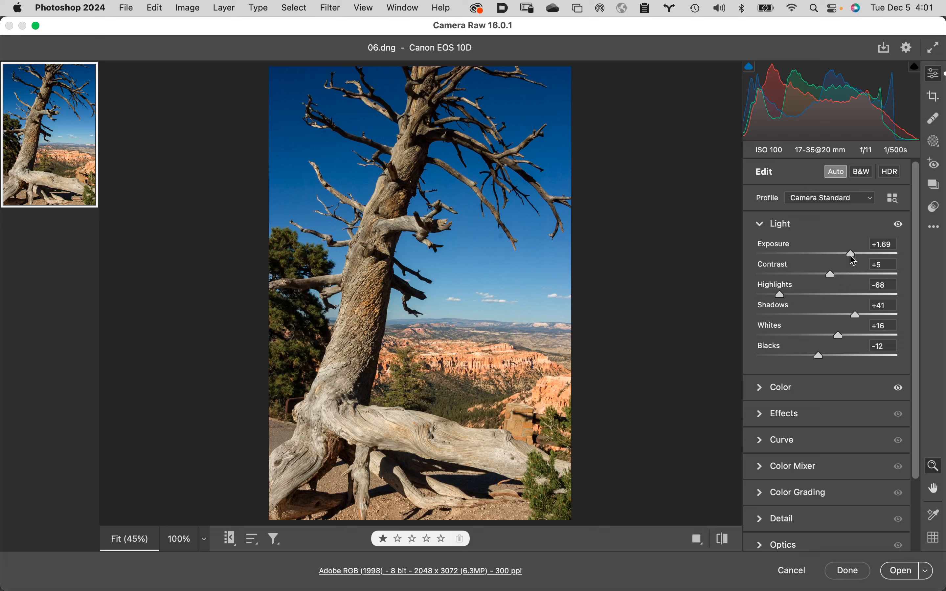
pyautogui.moveTo(853, 260); pyautogui.dragTo(841, 259)
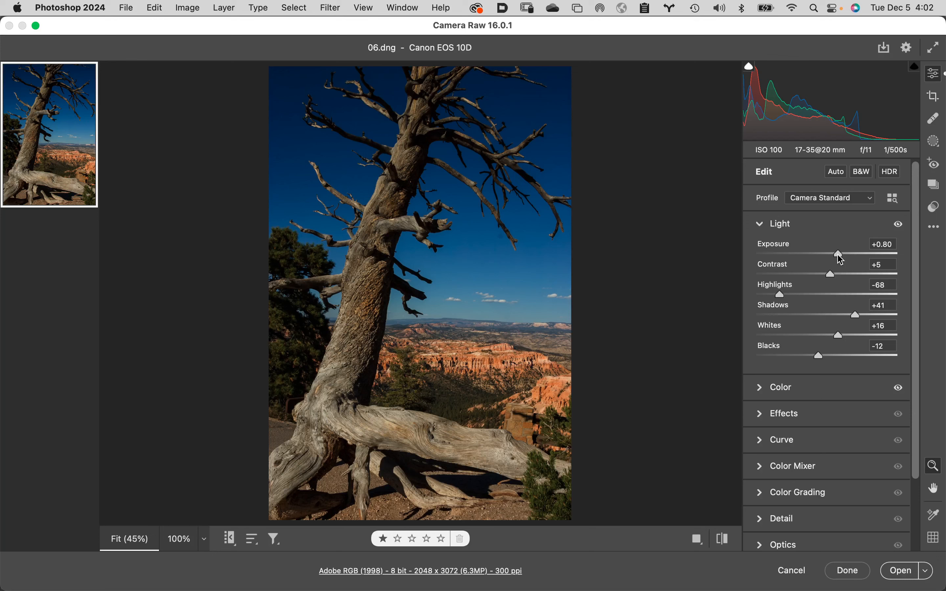
pyautogui.moveTo(840, 258); pyautogui.dragTo(842, 260)
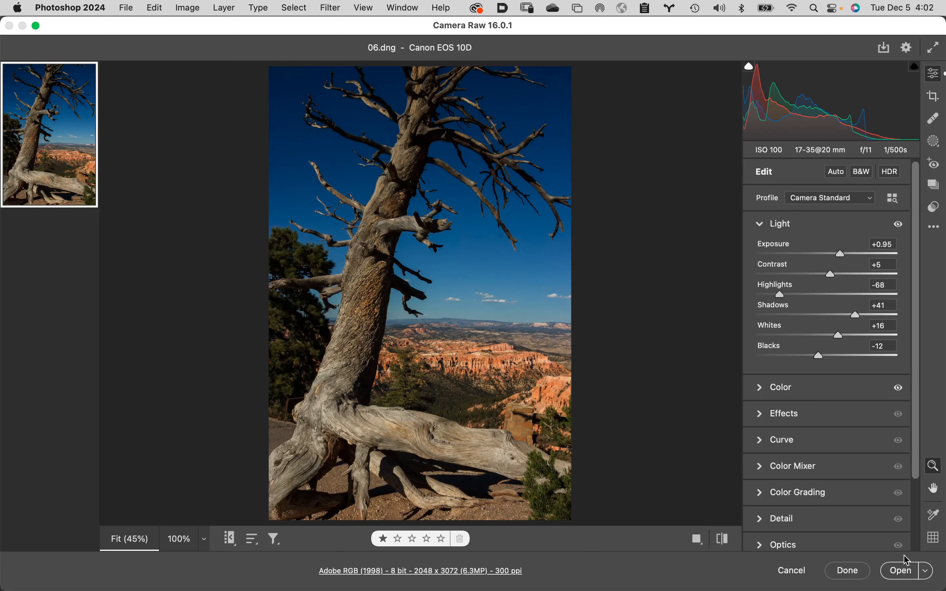
pyautogui.click(900, 571)
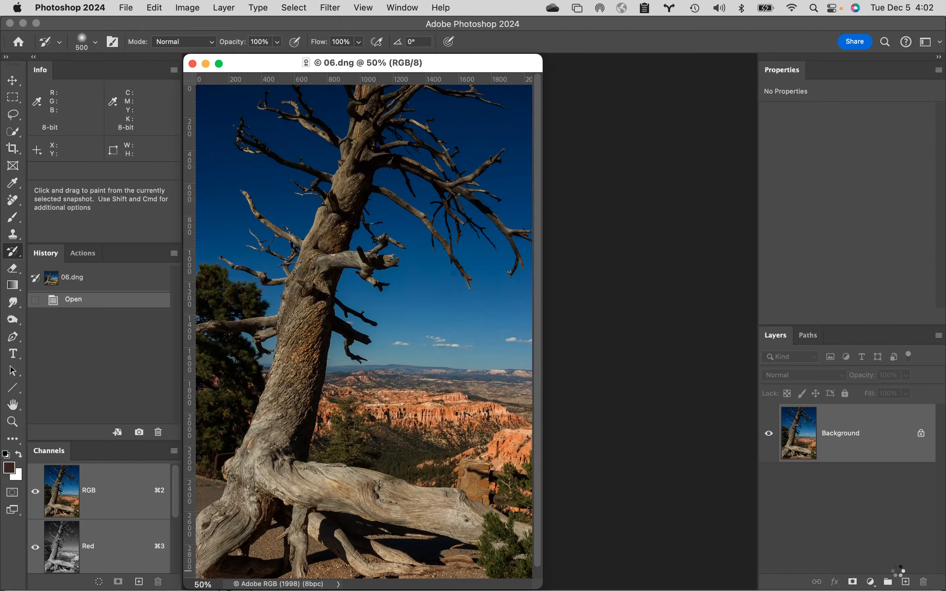
# Step: Add a Black & White adjustment layer and use targeted adjustment on the upper sky to bring Blues to -200
pyautogui.click(869, 583)
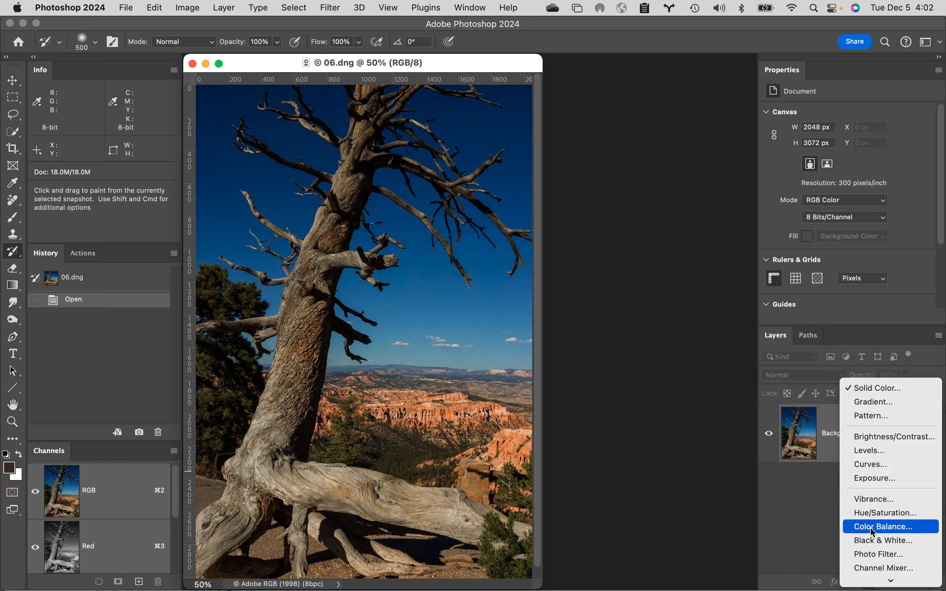
pyautogui.click(875, 540)
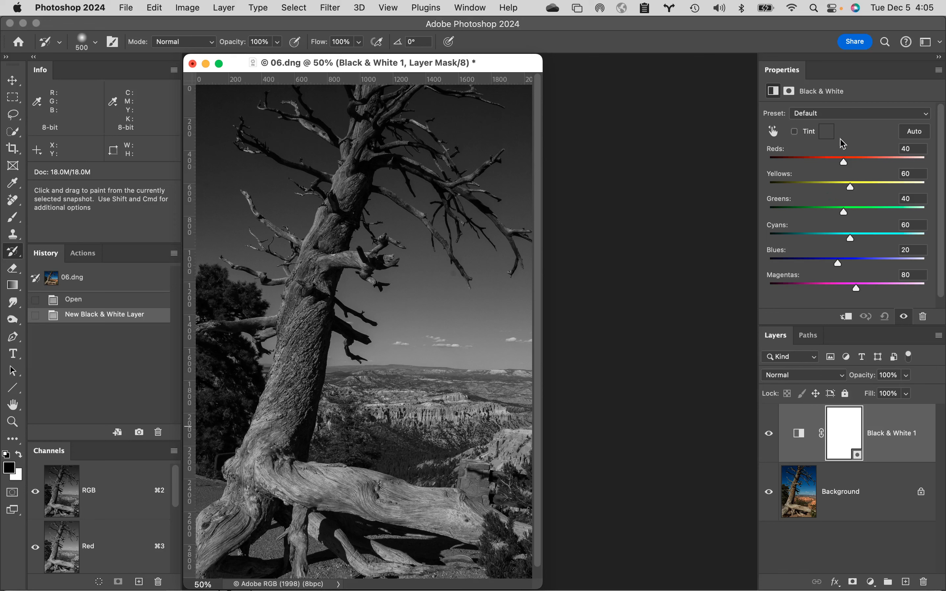
pyautogui.click(775, 132)
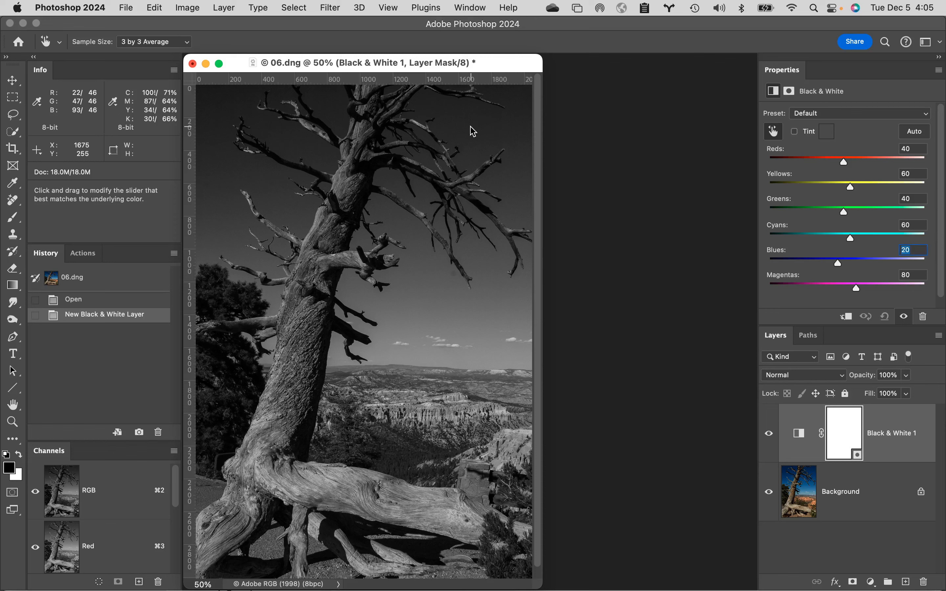
pyautogui.moveTo(478, 128); pyautogui.dragTo(571, 137)
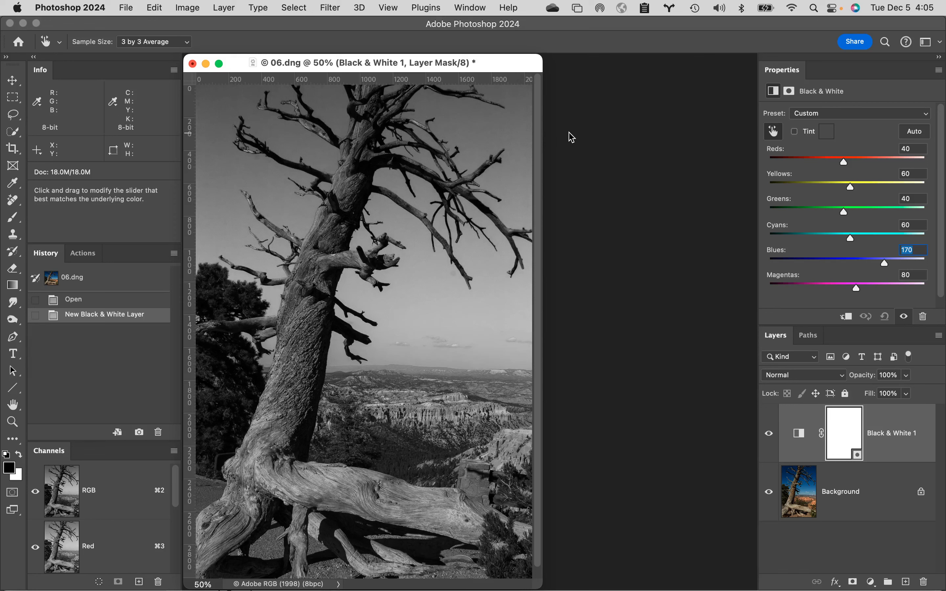
pyautogui.moveTo(571, 137); pyautogui.dragTo(245, 142)
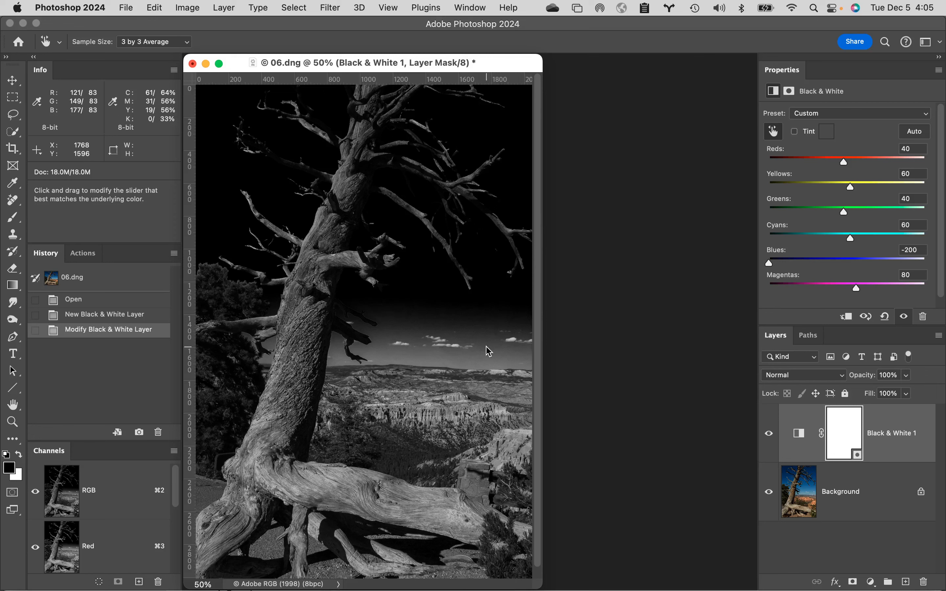
# Step: With targeted adjustment, set Cyans to -81 from the lower sky, Yellows to 170 from the foliage and Reds to 68 from the cliffs
pyautogui.click(774, 132)
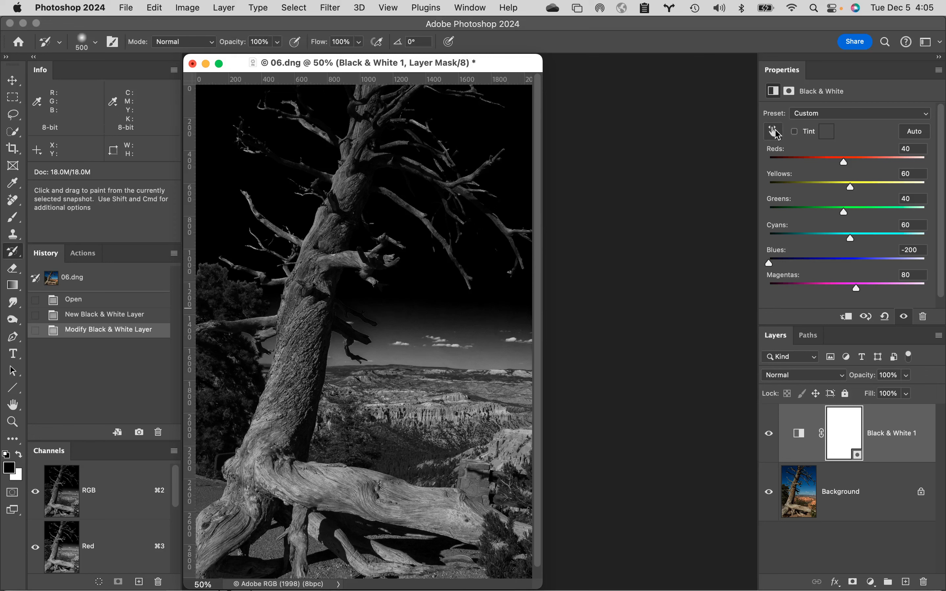
pyautogui.click(776, 133)
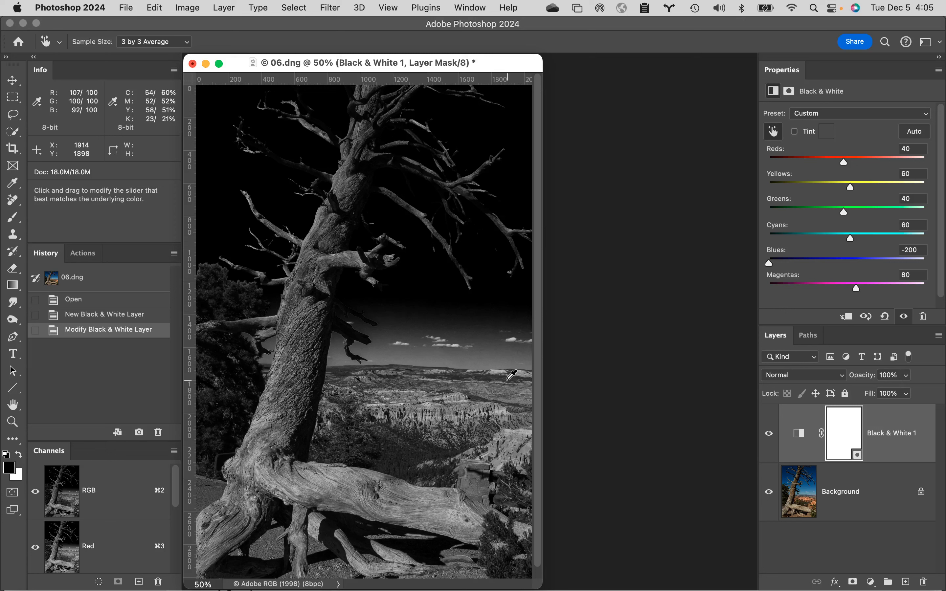
pyautogui.moveTo(491, 356); pyautogui.dragTo(398, 357)
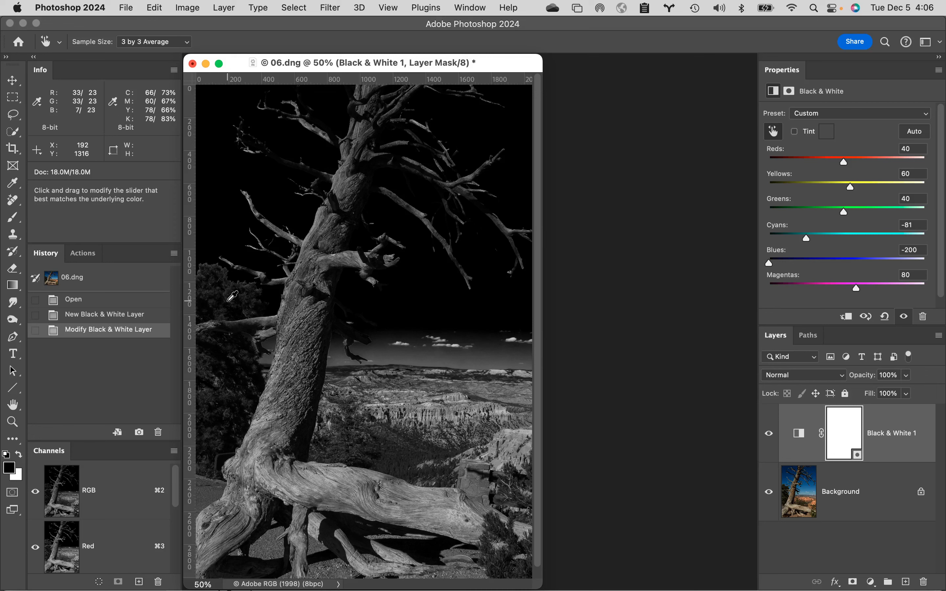
pyautogui.moveTo(227, 301); pyautogui.dragTo(302, 307)
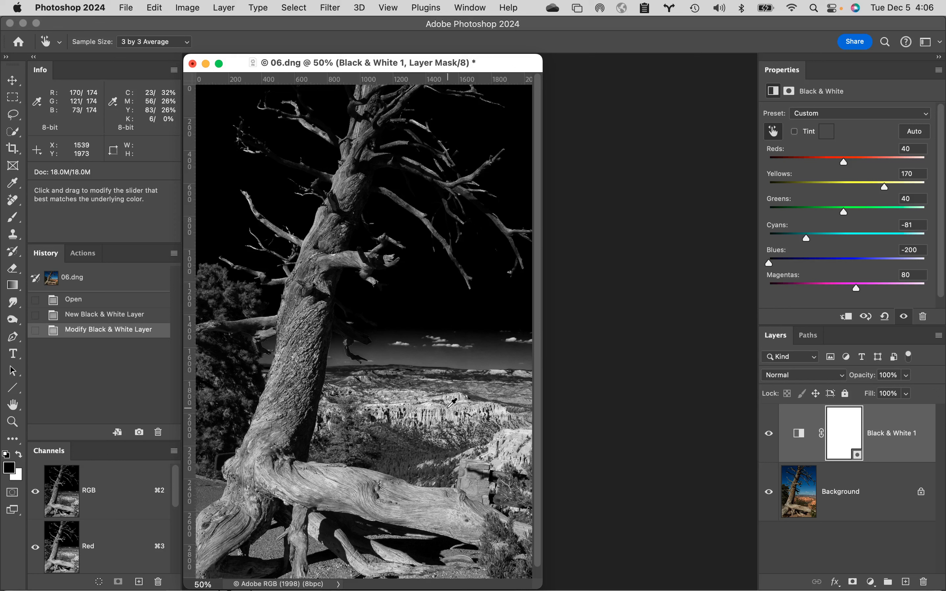
pyautogui.moveTo(433, 405)
pyautogui.mouseDown()
pyautogui.moveTo(430, 415)
pyautogui.moveTo(448, 417)
pyautogui.mouseUp()
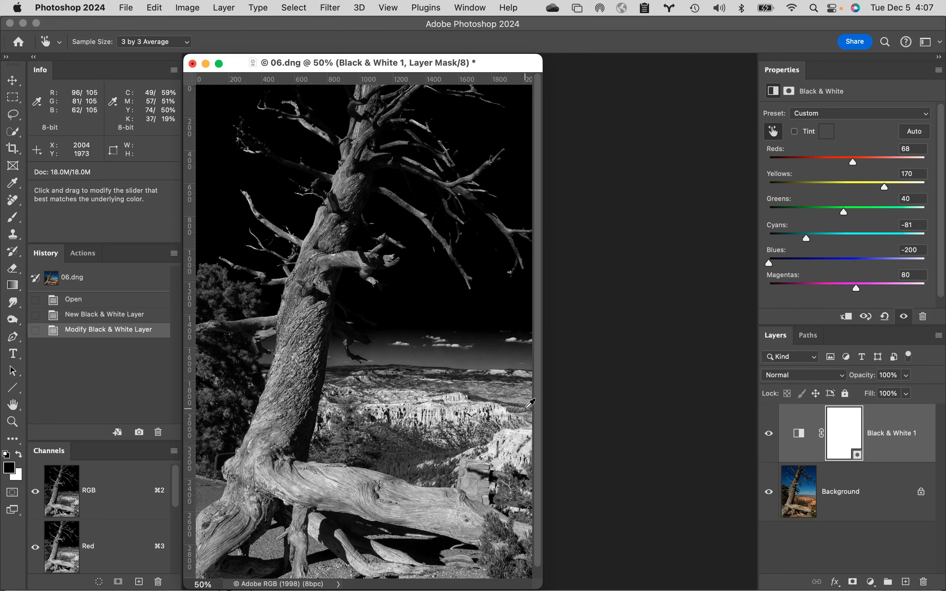
pyautogui.click(769, 434)
pyautogui.click(769, 435)
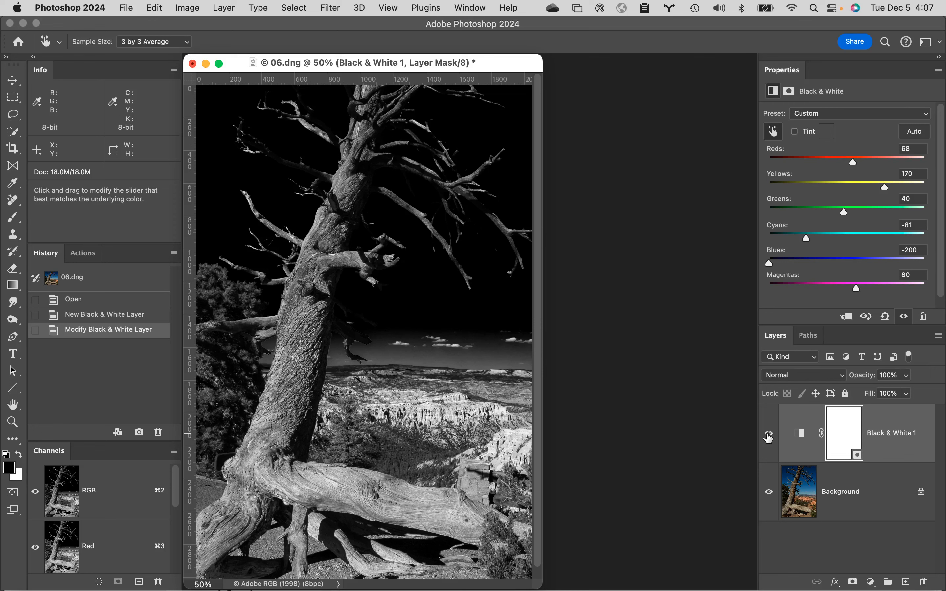
# Step: Change the Black & White mix to Greens 197, Yellows -87 and Reds -99
pyautogui.moveTo(845, 212); pyautogui.dragTo(893, 211)
pyautogui.moveTo(887, 189); pyautogui.dragTo(806, 186)
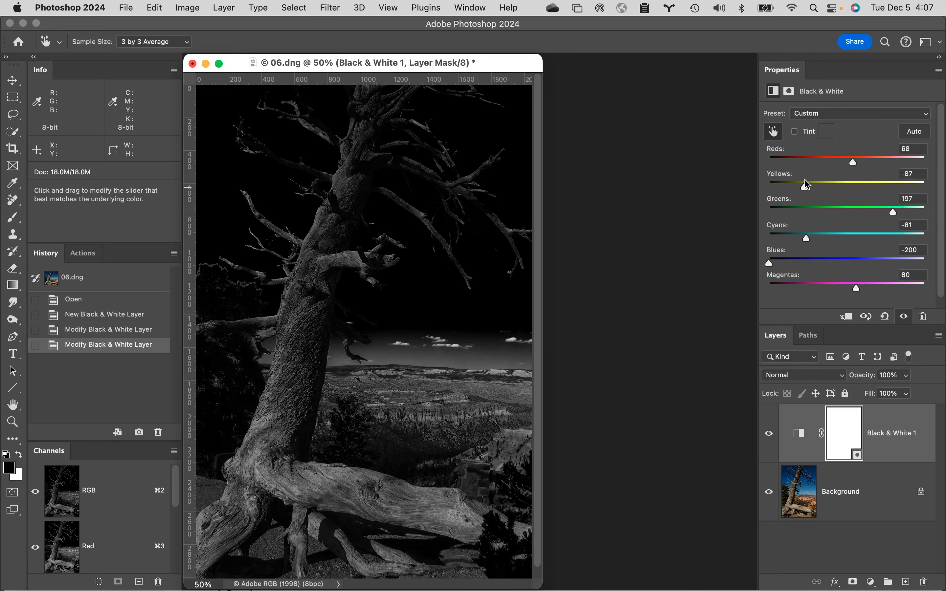
pyautogui.moveTo(853, 162); pyautogui.dragTo(801, 162)
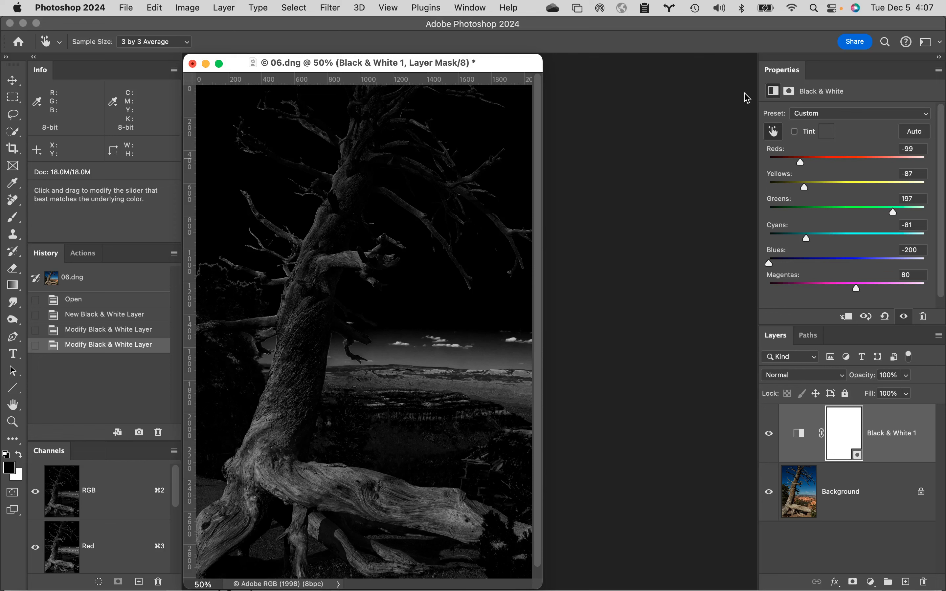
# Step: Close the 06.dng document without saving the changes
pyautogui.click(192, 64)
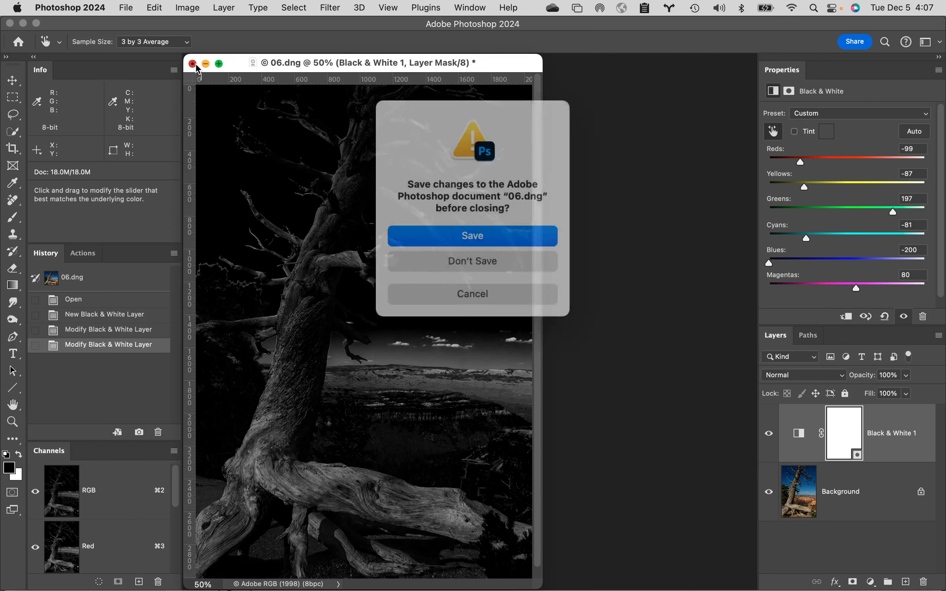
pyautogui.click(474, 256)
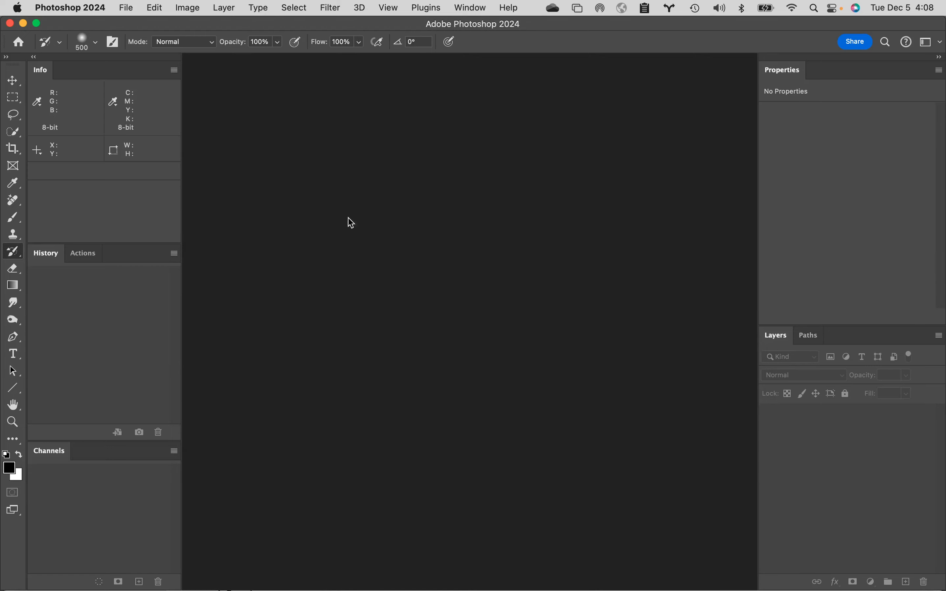
pyautogui.moveTo(126, 589)
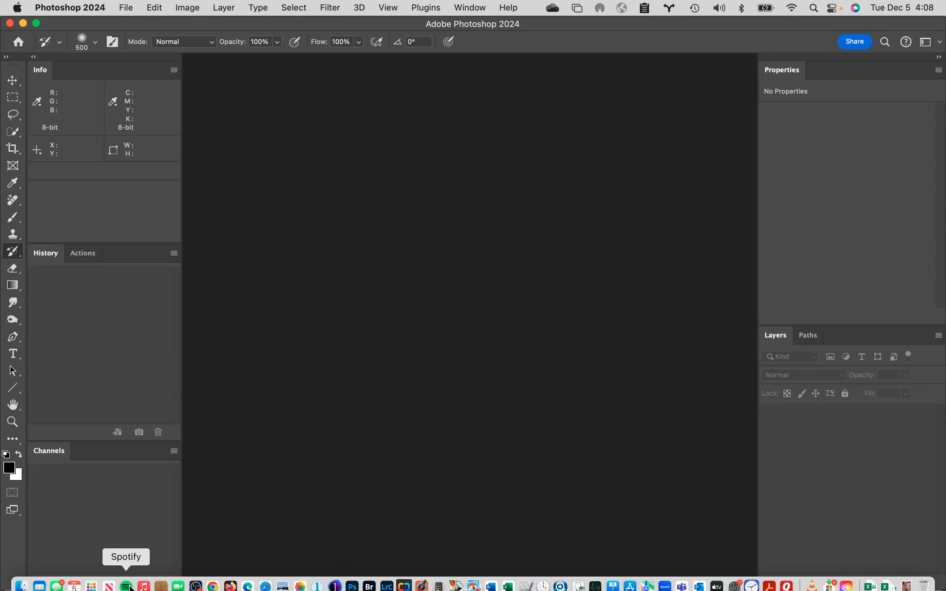
# Step: Switch to Finder and try to open 06.dng from the instructor's folder on the Class Projects server
pyautogui.click(22, 576)
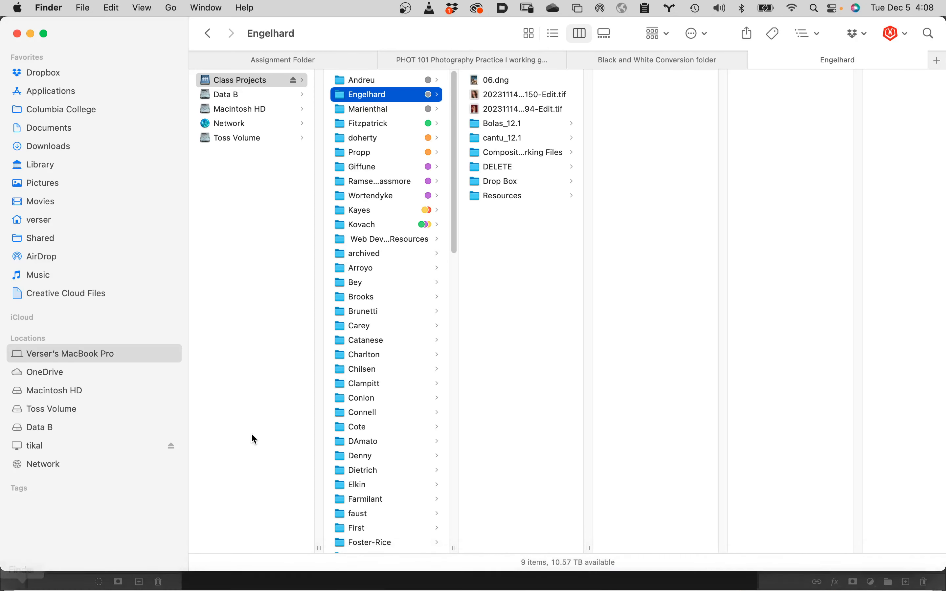
pyautogui.doubleClick(479, 80)
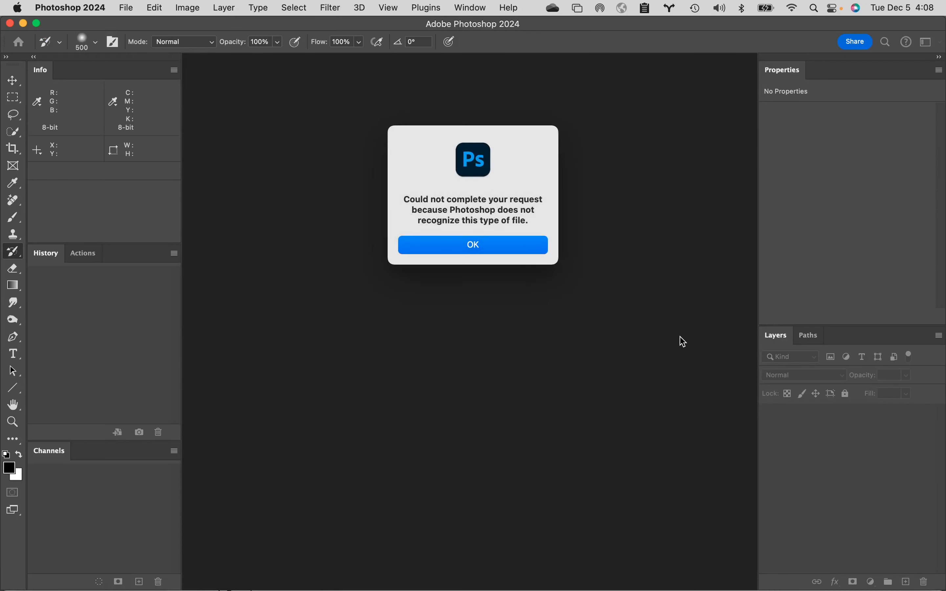
pyautogui.click(510, 248)
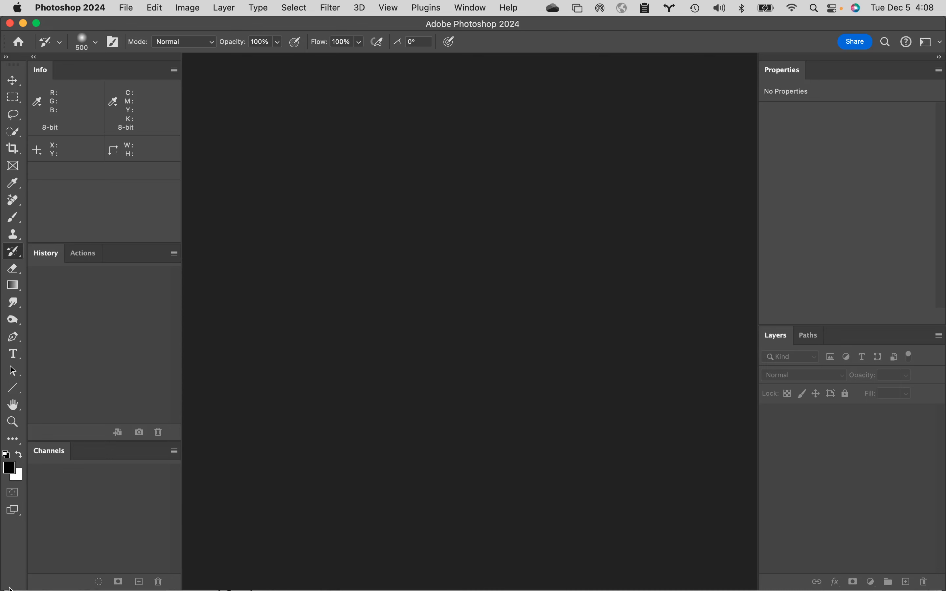
# Step: Return to Finder and go to the Columbia College folder
pyautogui.click(21, 576)
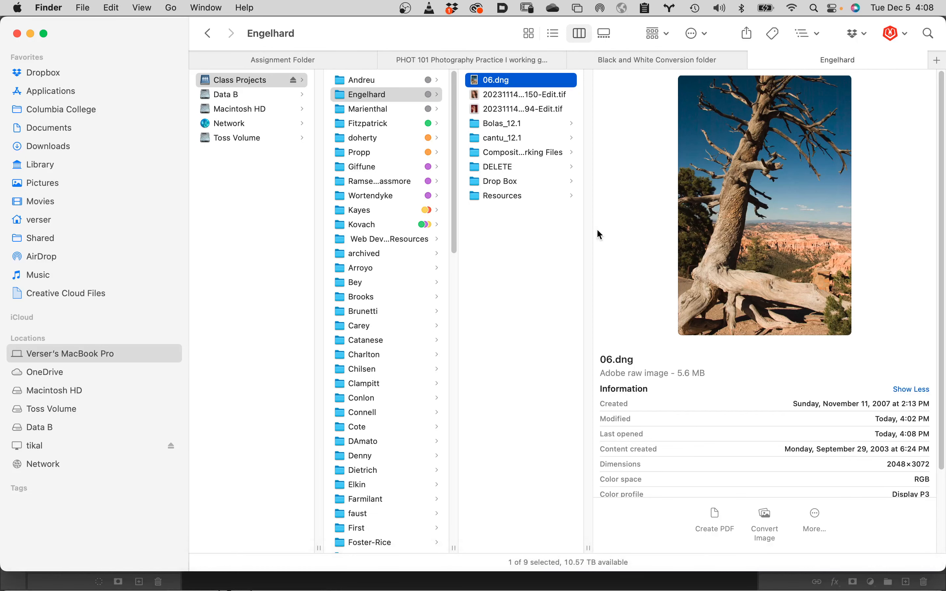
pyautogui.click(118, 354)
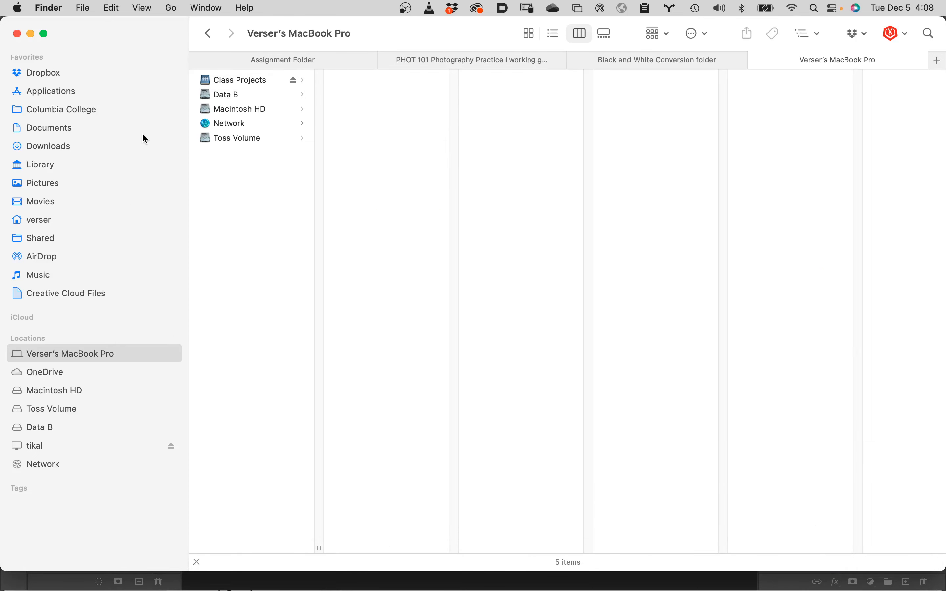
pyautogui.click(88, 113)
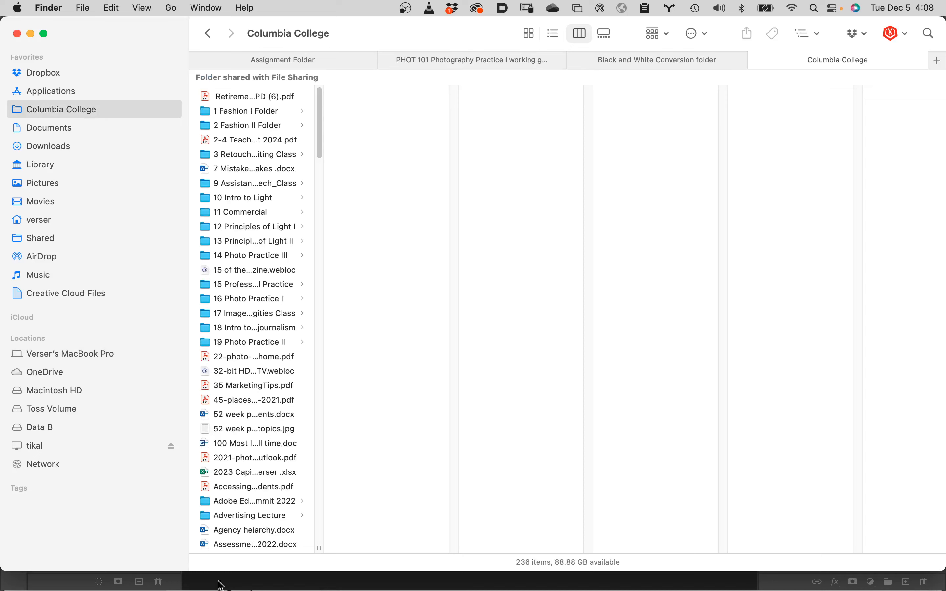
pyautogui.moveTo(234, 578)
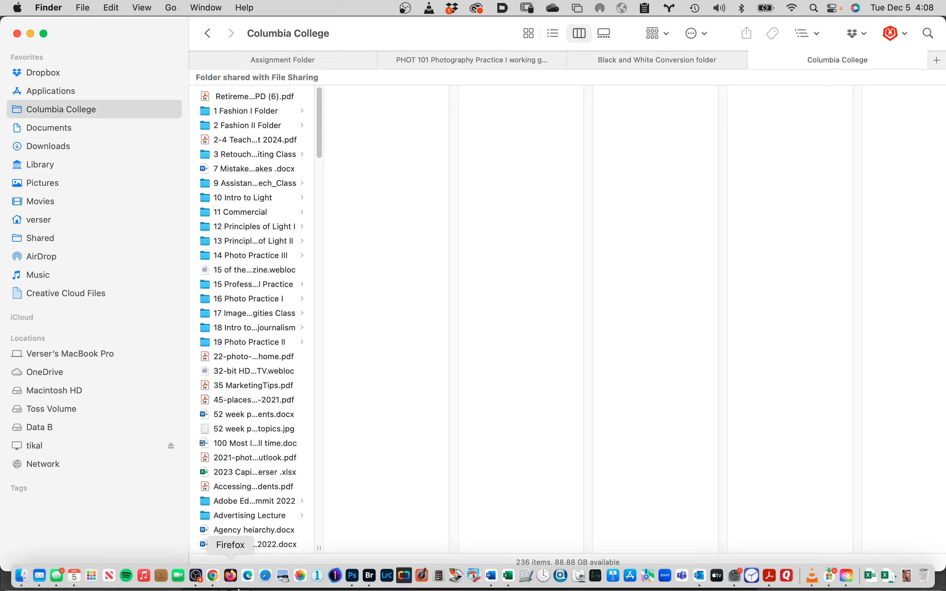
# Step: Switch to Photoshop and reopen the recent 06.dng from the Teacher Folder's Black and White Conversion folder
pyautogui.click(352, 576)
pyautogui.click(125, 8)
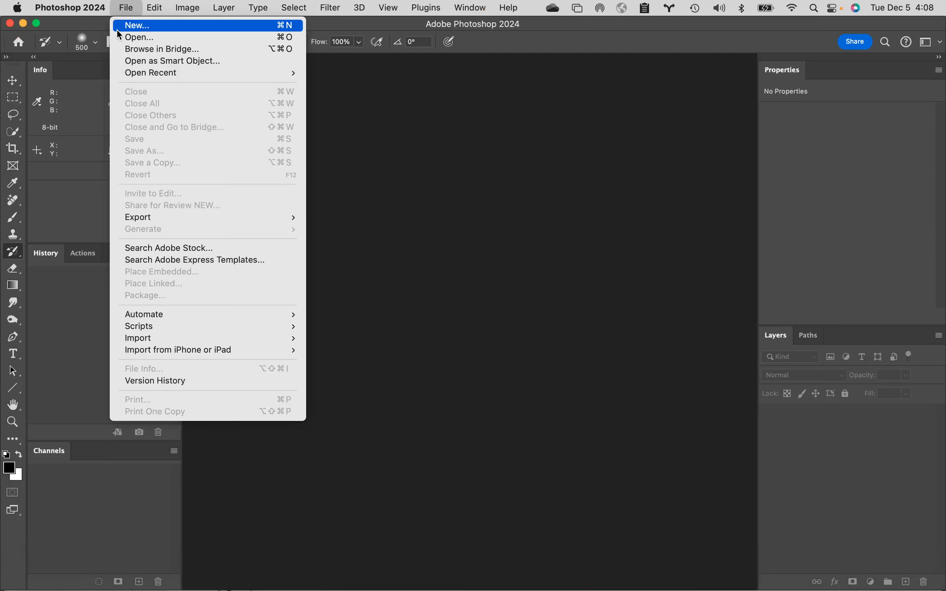
pyautogui.moveTo(133, 75)
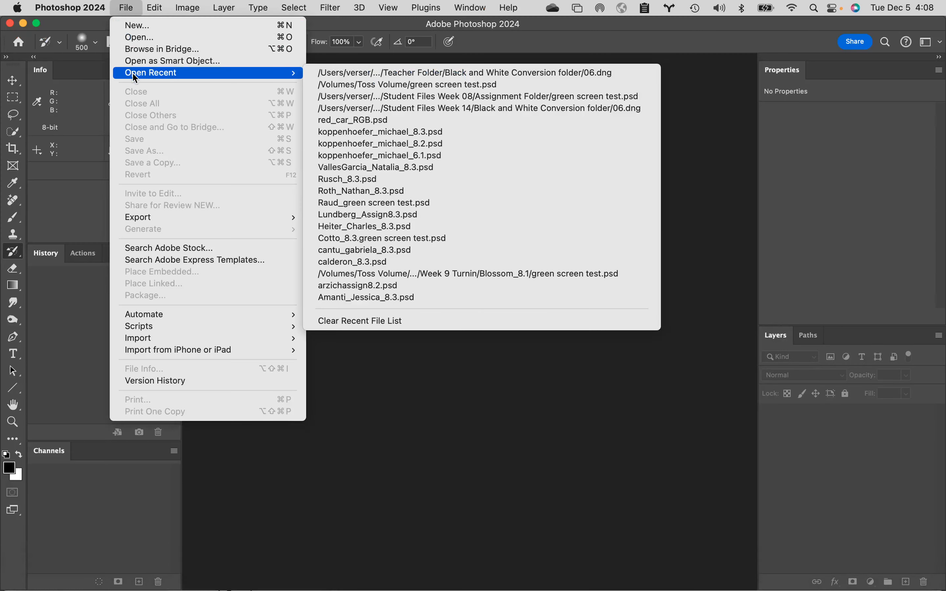
pyautogui.click(385, 79)
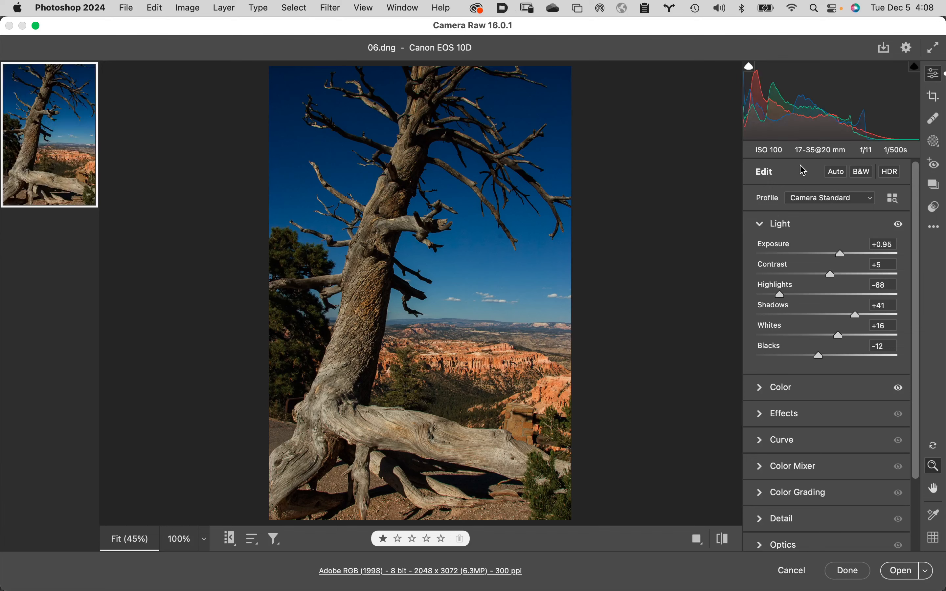
# Step: Apply Auto adjustments to 06.dng in Camera Raw, open it in Photoshop and display it in full-screen mode
pyautogui.click(837, 172)
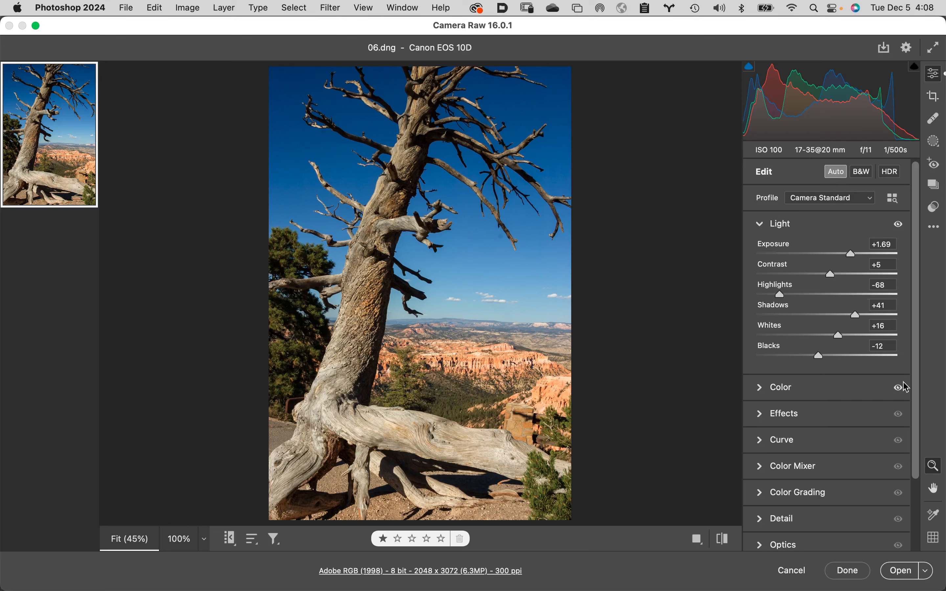
pyautogui.click(900, 571)
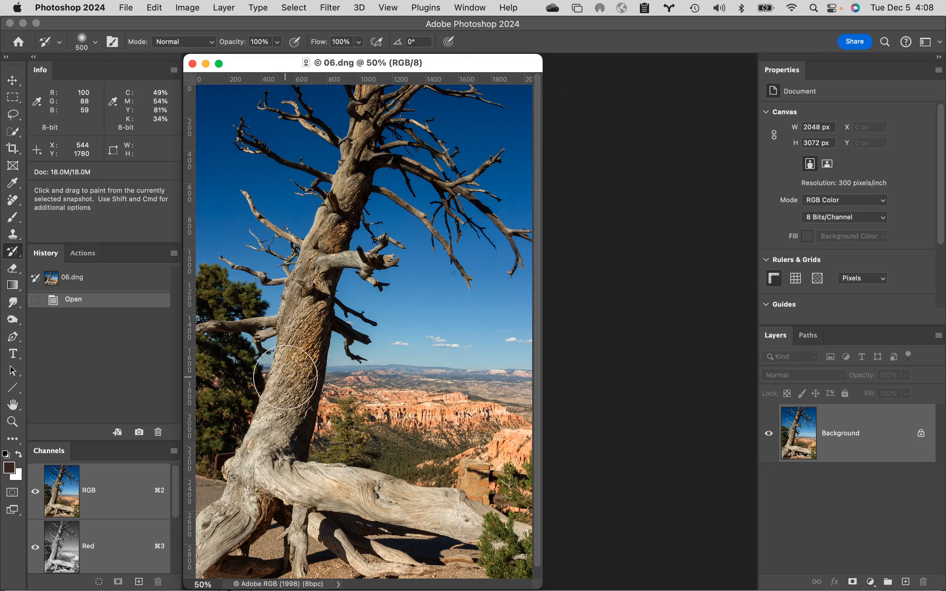
pyautogui.press('f')
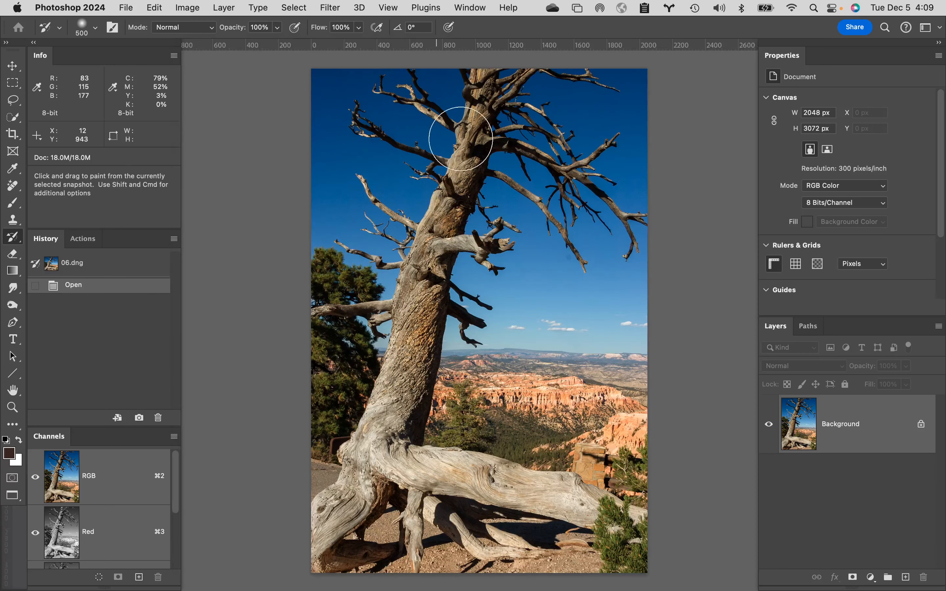
# Step: Extend the canvas past the image's right edge with the Crop tool to about 2302 px wide
pyautogui.click(14, 135)
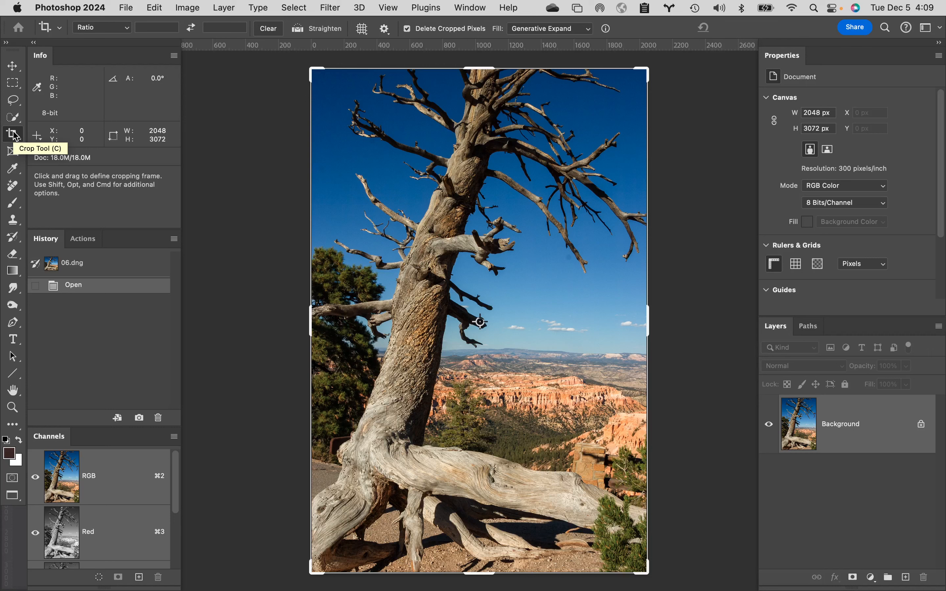
pyautogui.click(647, 324)
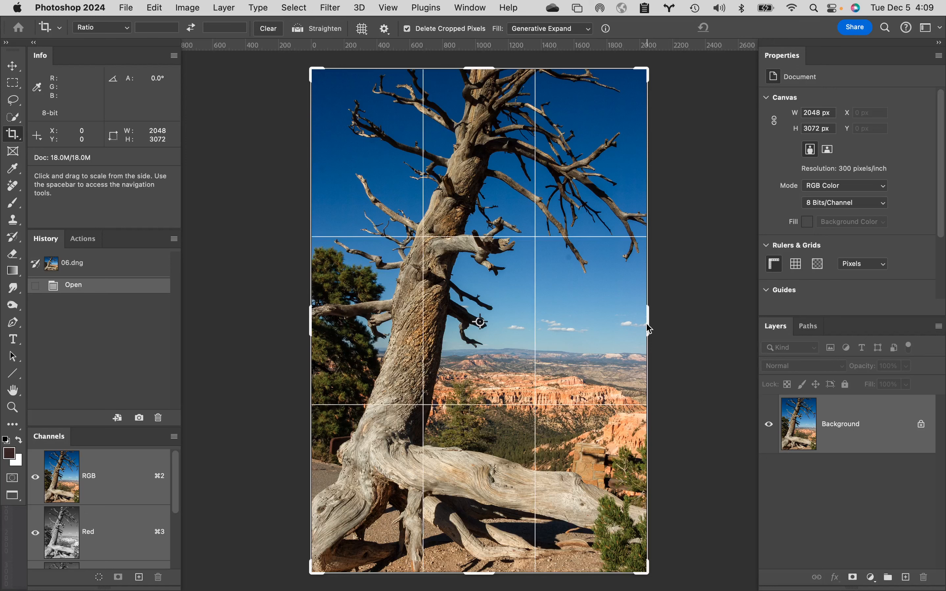
pyautogui.click(648, 327)
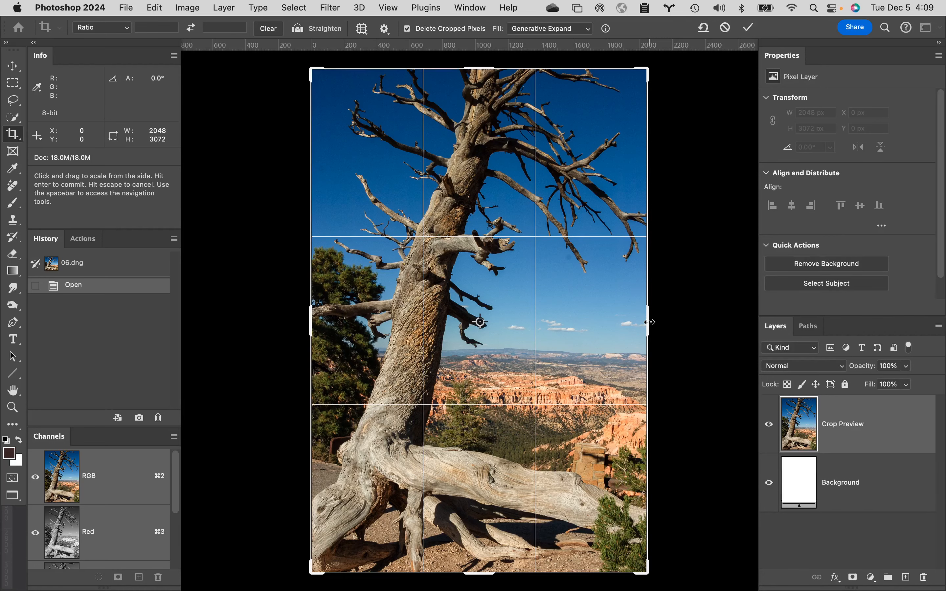
pyautogui.moveTo(650, 323); pyautogui.dragTo(671, 324)
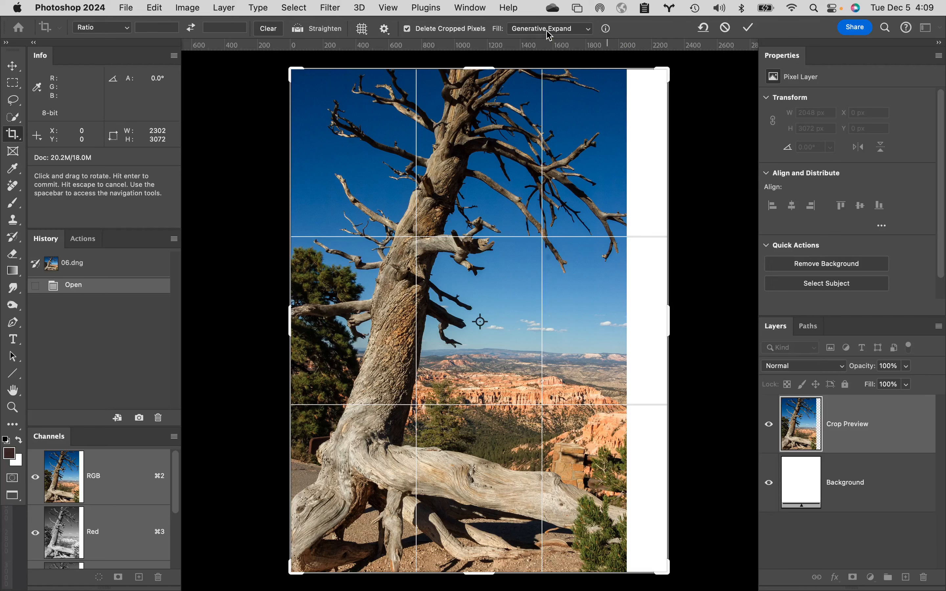
# Step: Show the Contextual Task Bar and fill the extended canvas area with Generative Expand, leaving the prompt empty
pyautogui.click(469, 7)
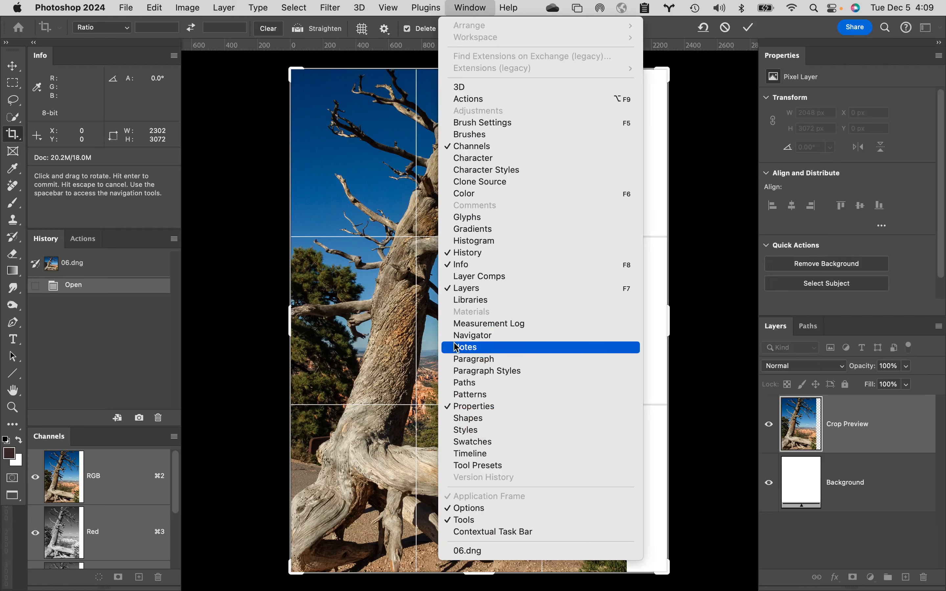
pyautogui.click(464, 532)
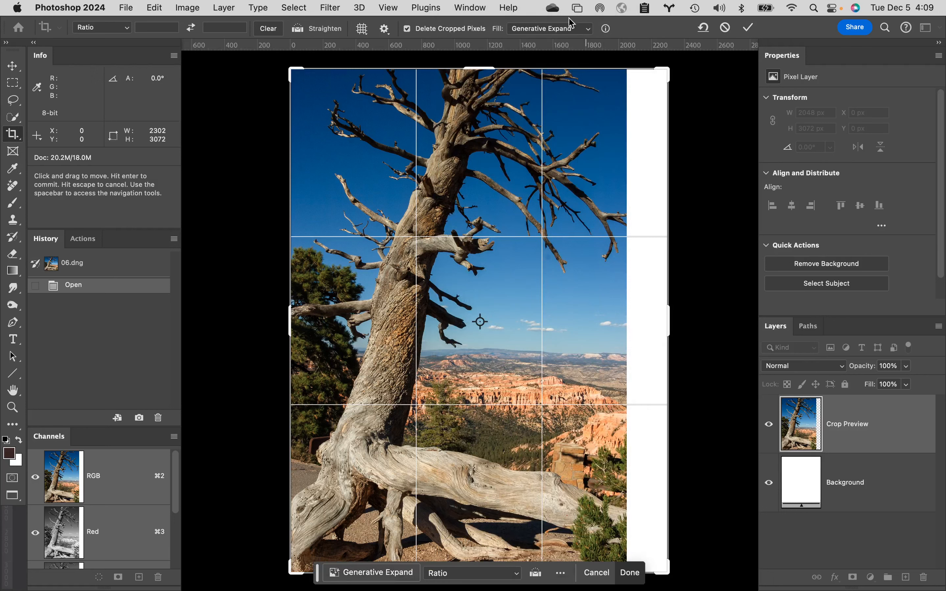
pyautogui.click(560, 34)
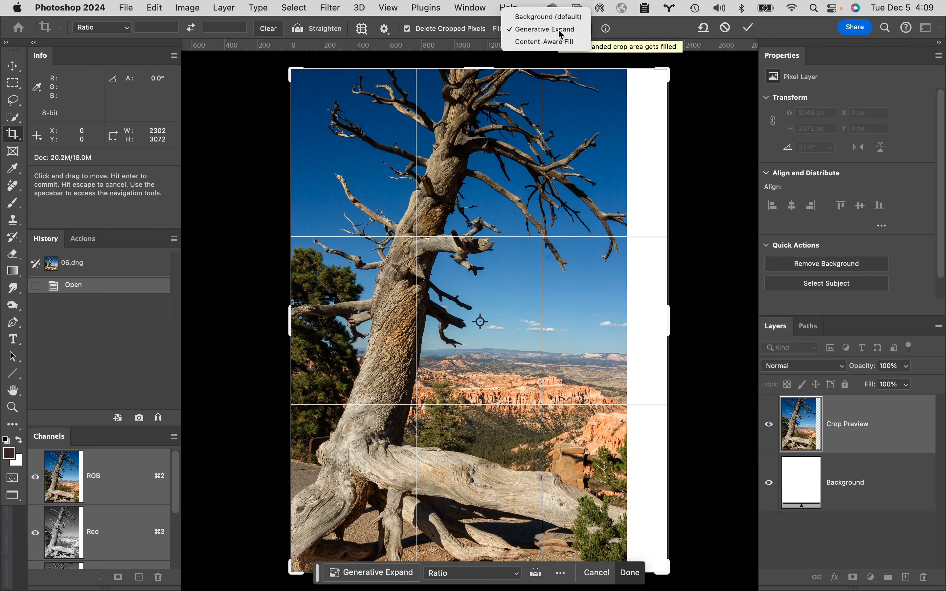
pyautogui.click(560, 31)
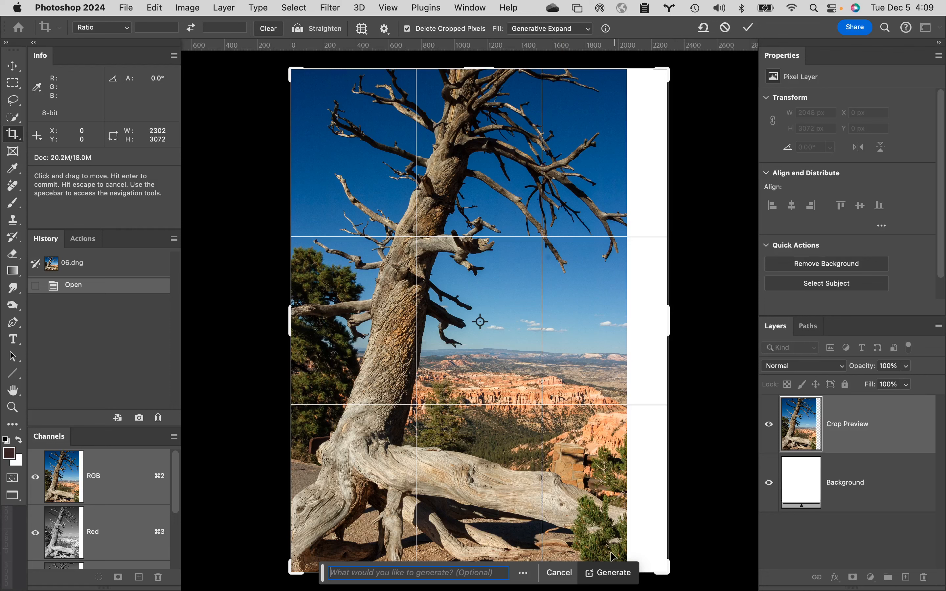
pyautogui.click(609, 573)
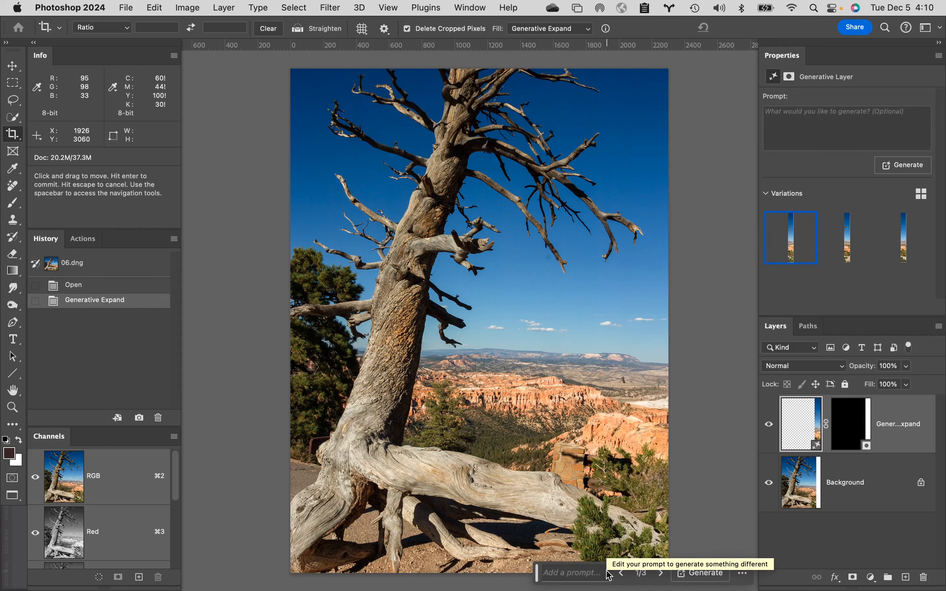
# Step: Hide the Contextual Task Bar and preview the second and third Generative Expand variations
pyautogui.click(748, 574)
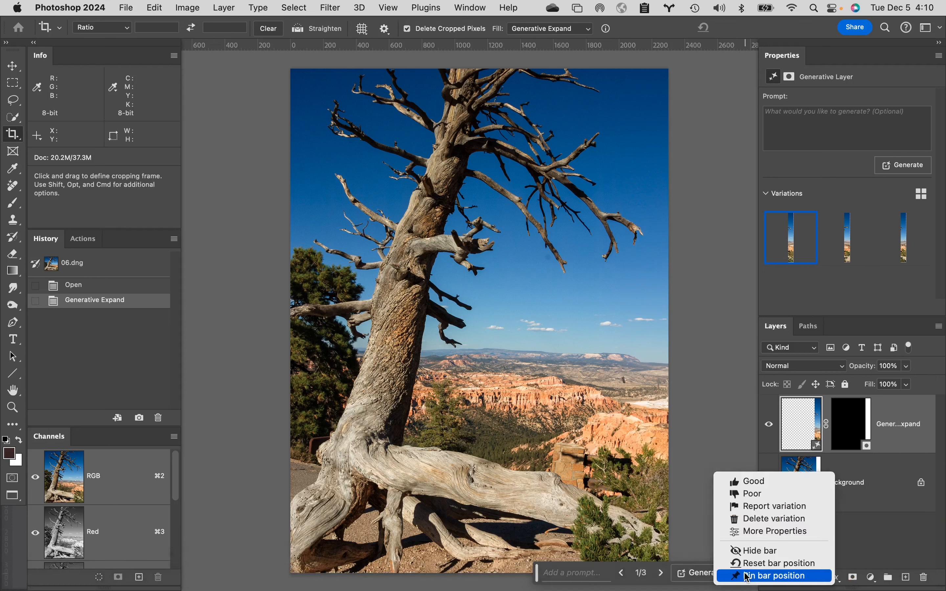
pyautogui.click(754, 557)
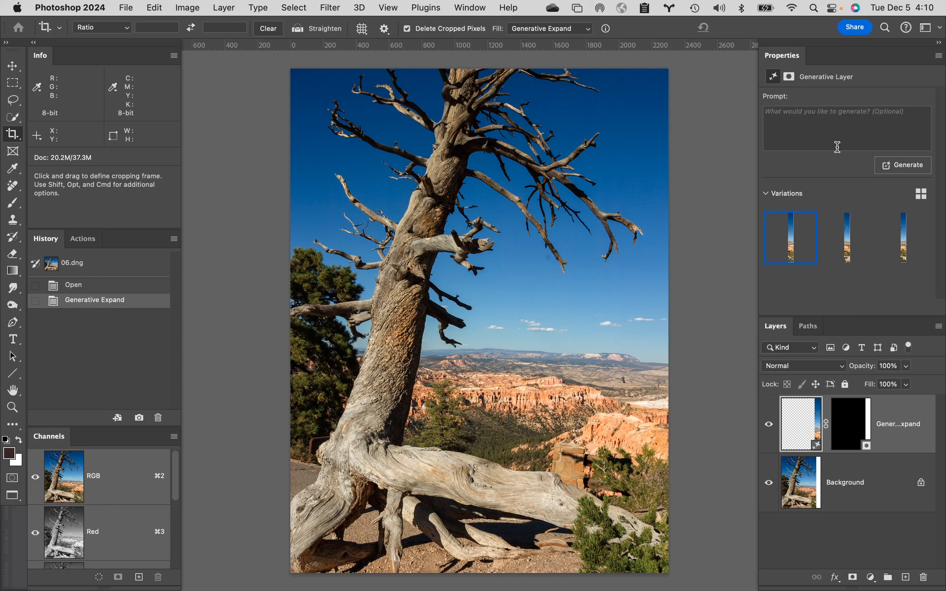
pyautogui.moveTo(844, 226)
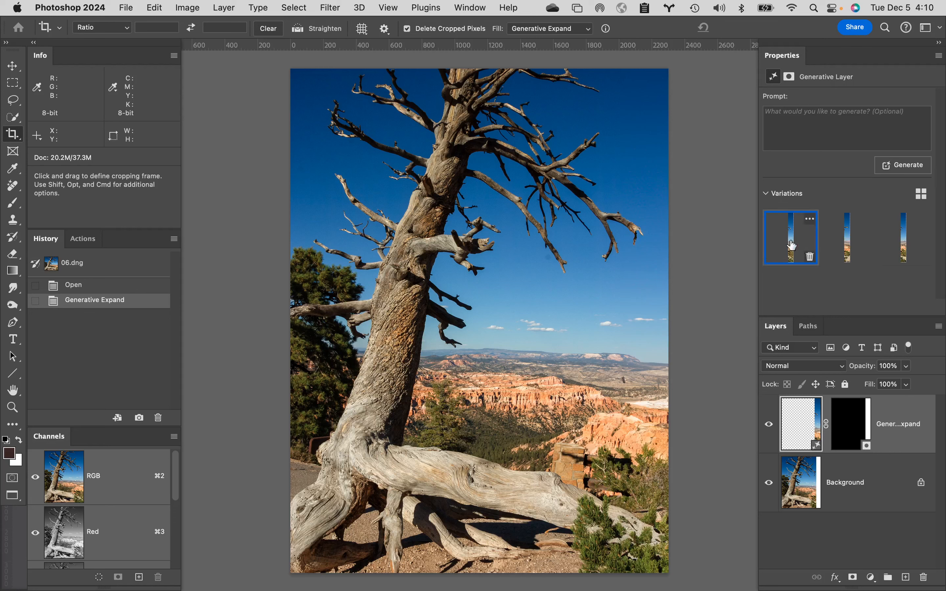
pyautogui.click(839, 244)
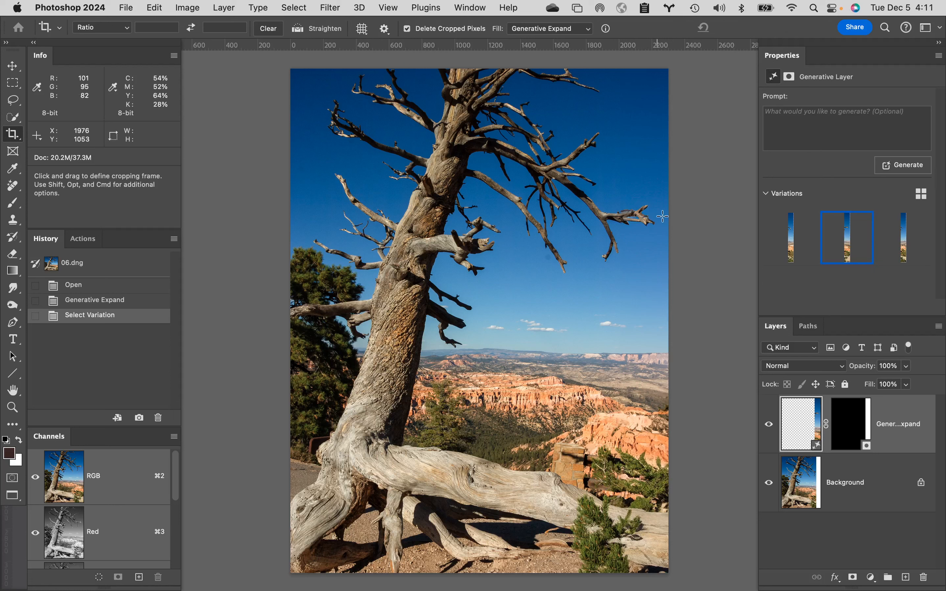
pyautogui.moveTo(806, 220)
pyautogui.click(903, 233)
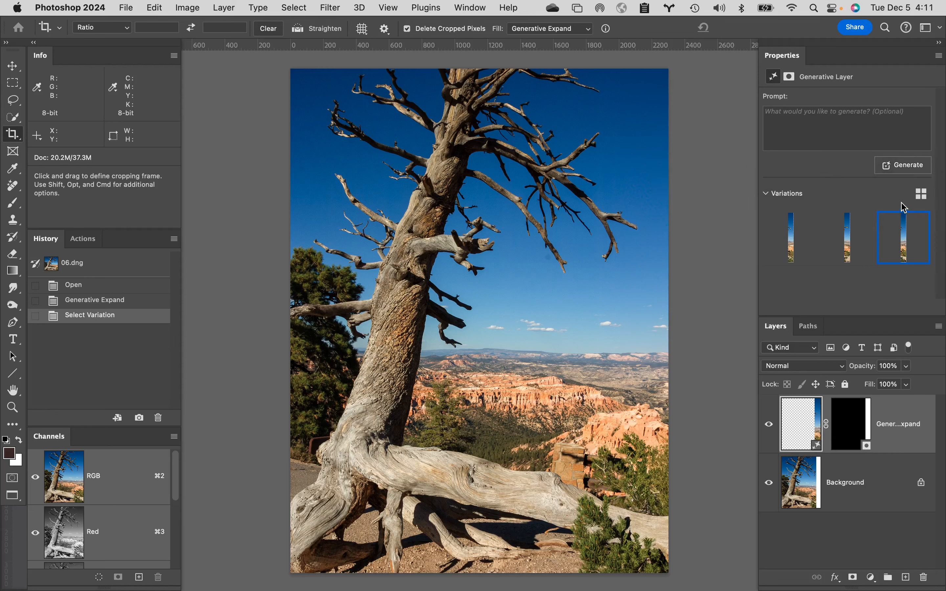
# Step: Generate another set of variations with an empty prompt, compare the new ones and select the second
pyautogui.click(910, 169)
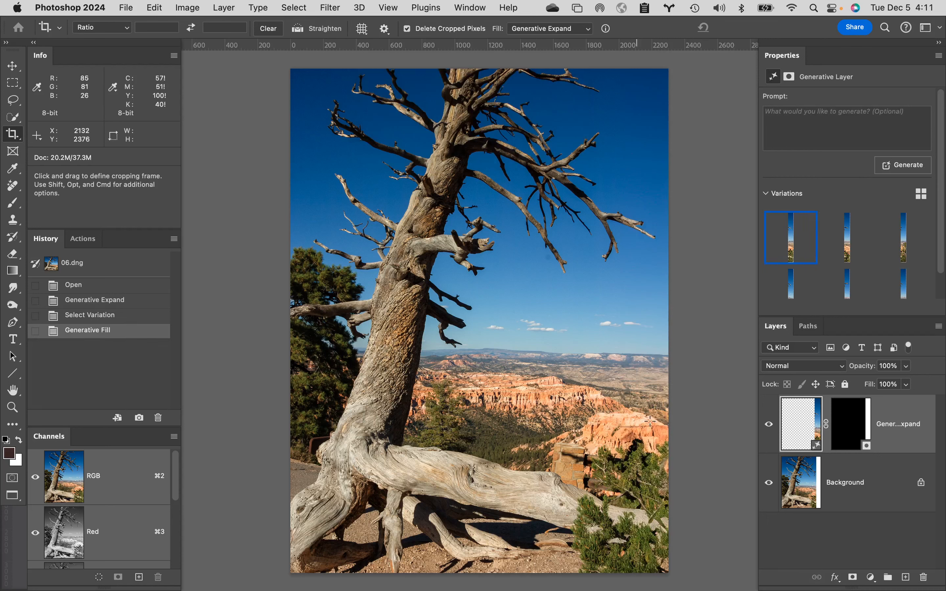
pyautogui.click(852, 235)
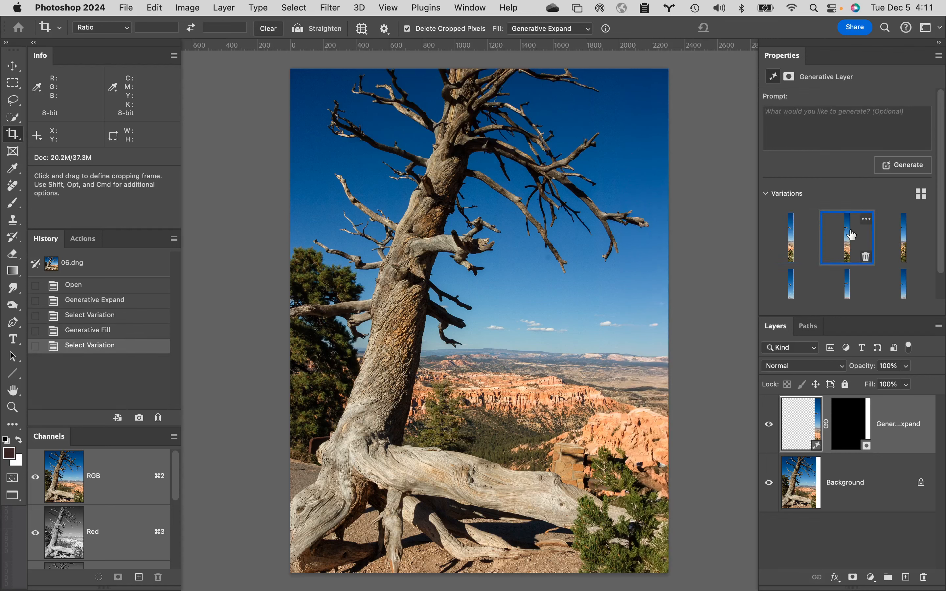
pyautogui.click(897, 242)
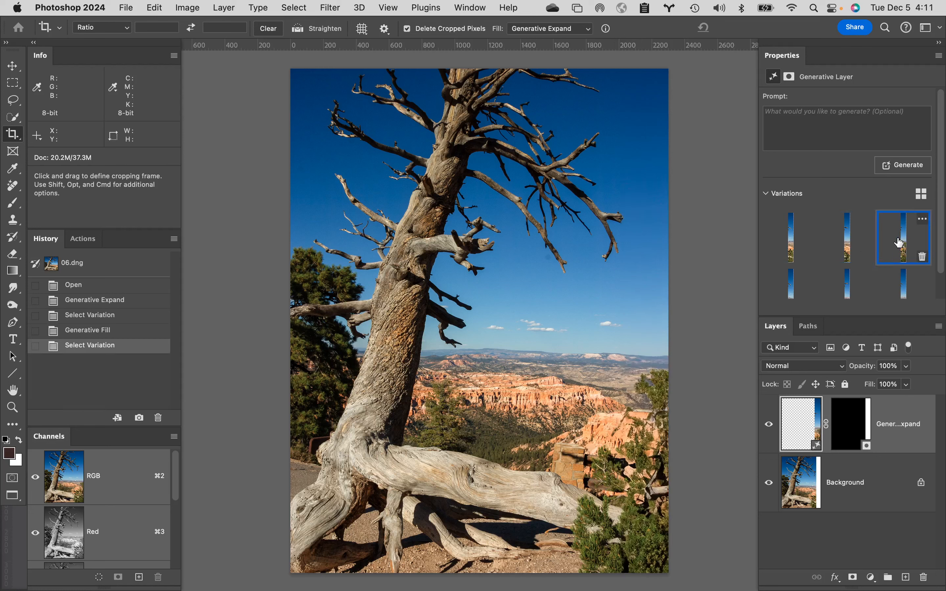
pyautogui.click(848, 243)
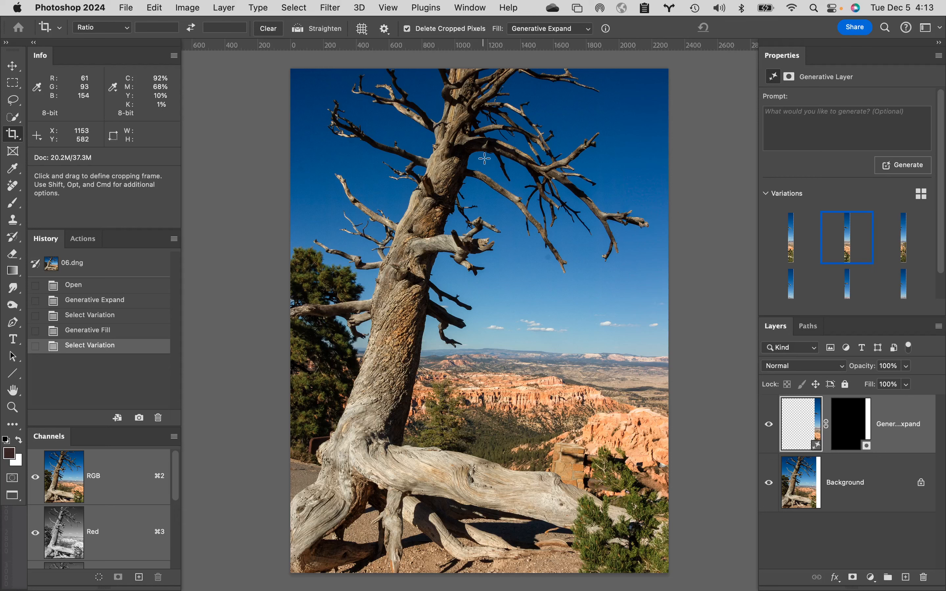
# Step: Close the expanded 06.dng document without saving it and switch to Finder
pyautogui.press('f')
pyautogui.press('f')
pyautogui.press('f')
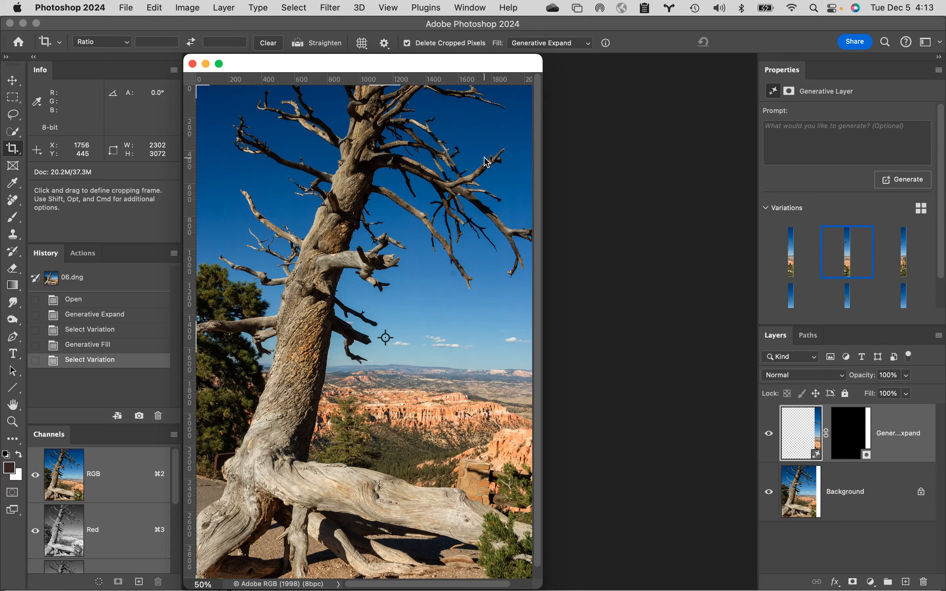
pyautogui.click(193, 64)
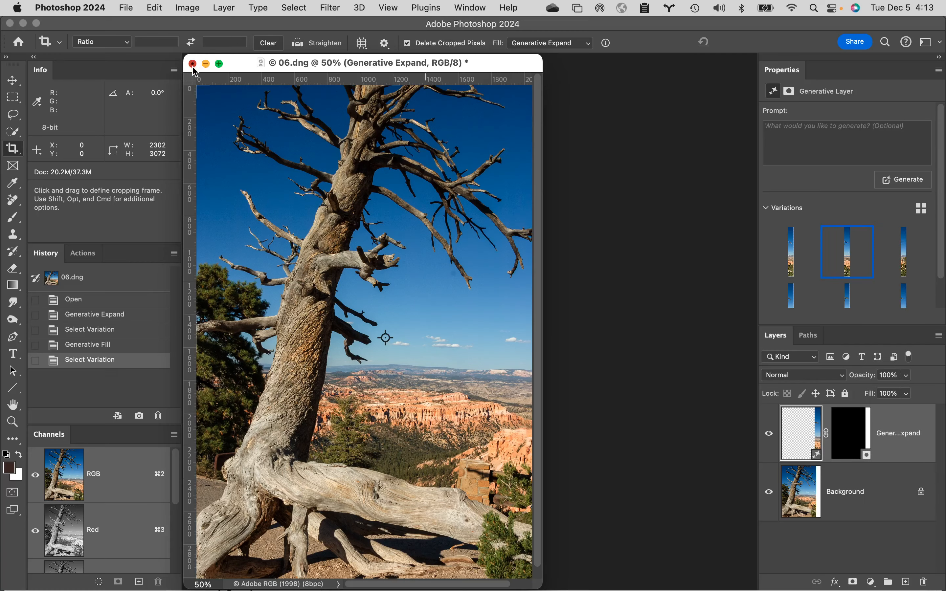
pyautogui.click(491, 256)
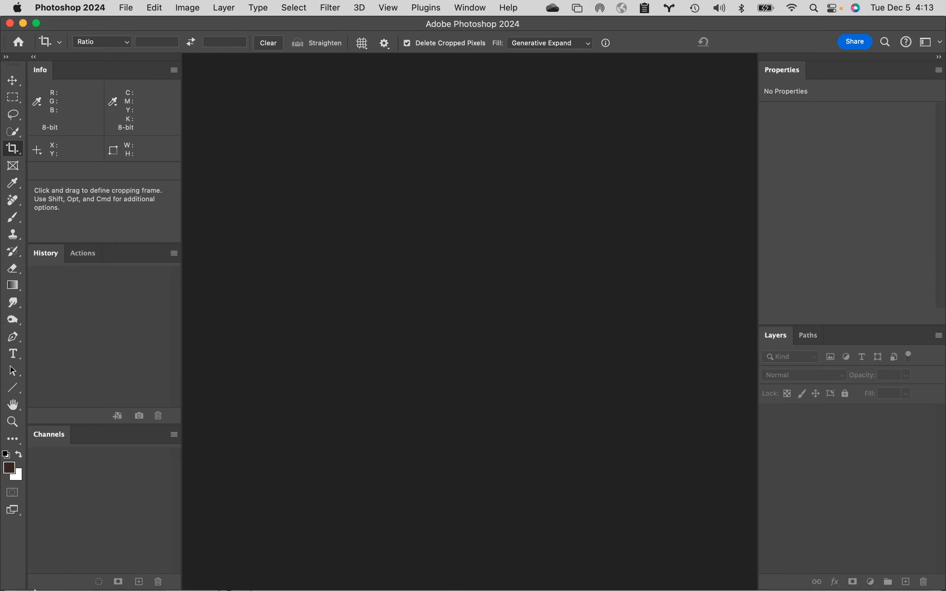
pyautogui.click(29, 578)
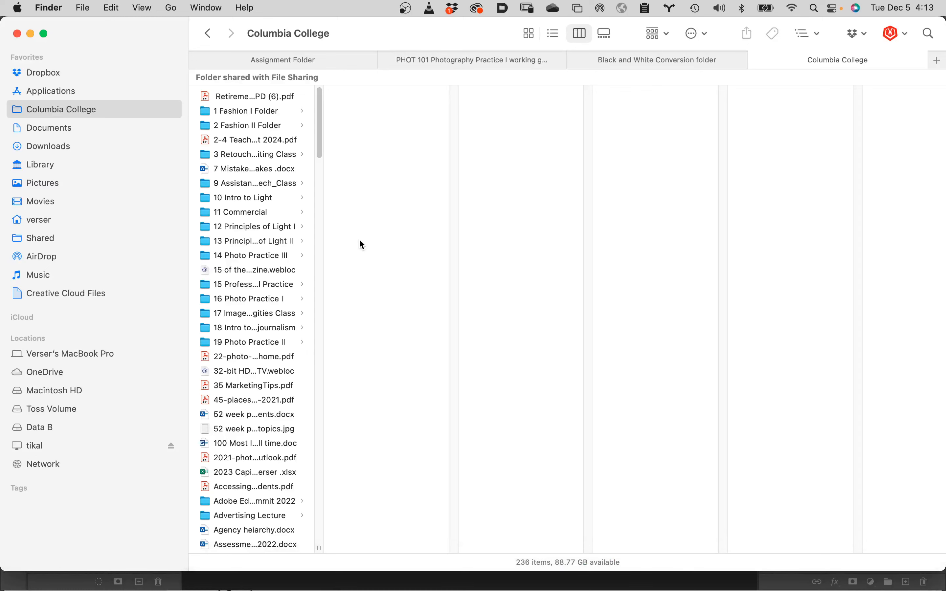
# Step: Browse to the Focus Stacking folder inside 3 Retouching and Compositing Class, Class 13 files, Student Files Week 13
pyautogui.click(285, 156)
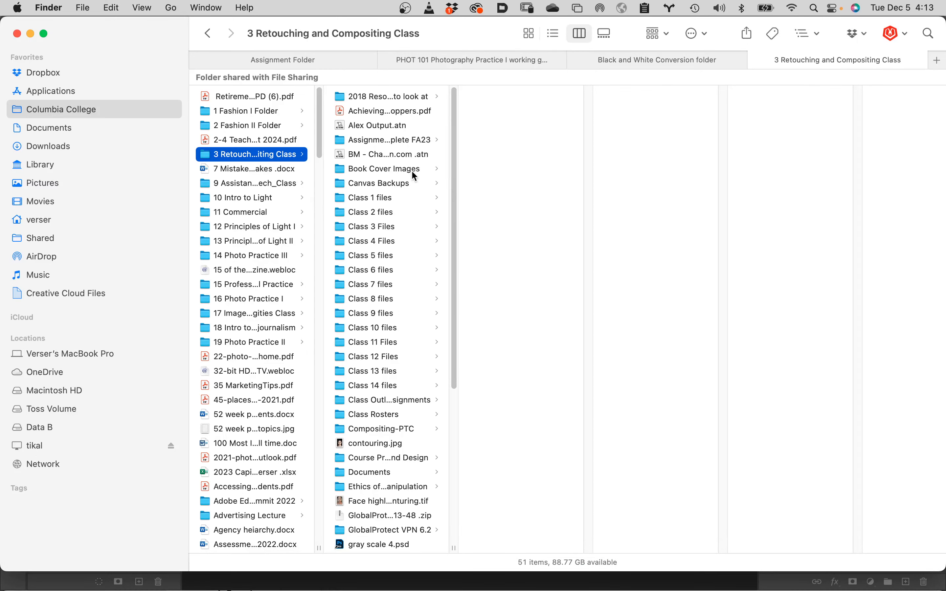
pyautogui.click(385, 358)
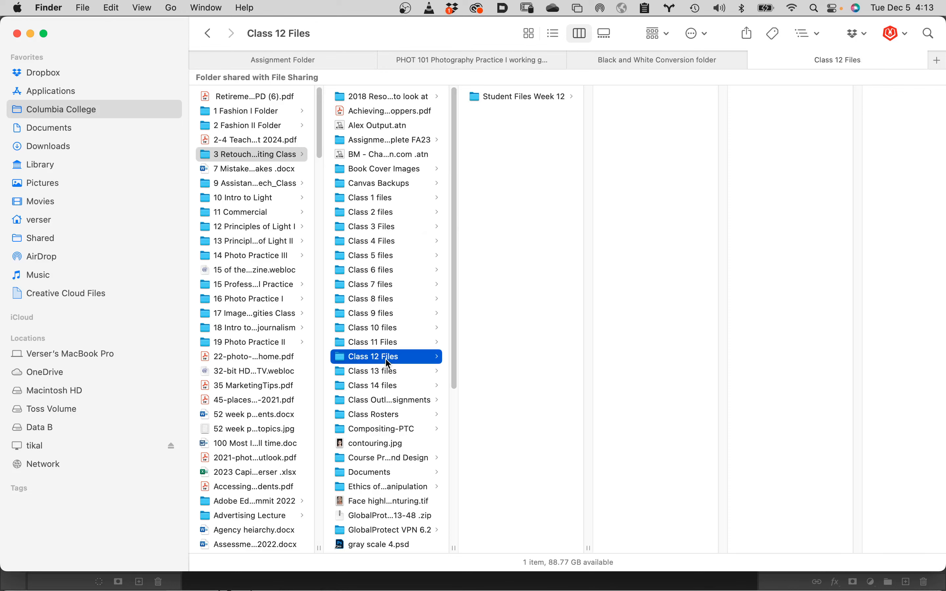
pyautogui.click(530, 102)
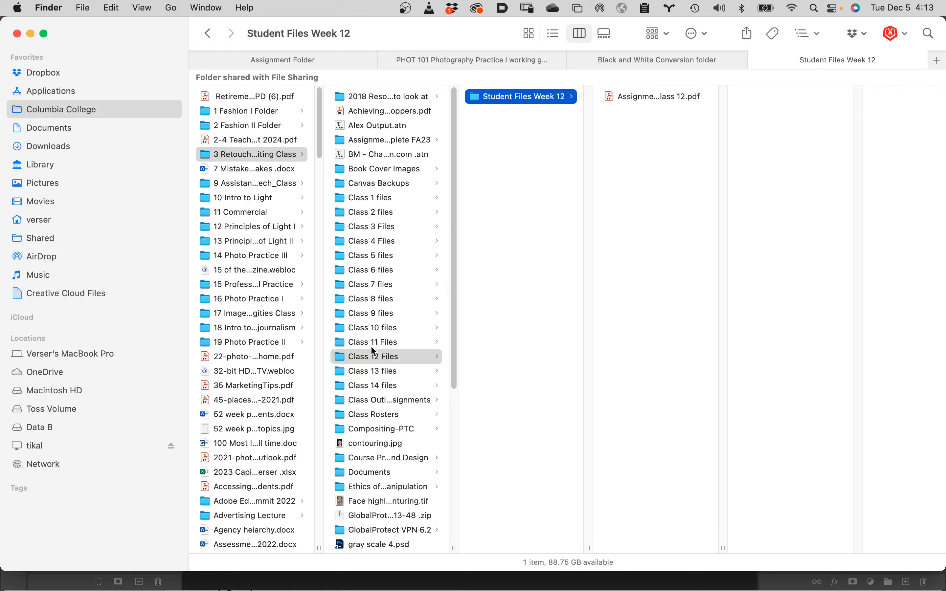
pyautogui.click(377, 369)
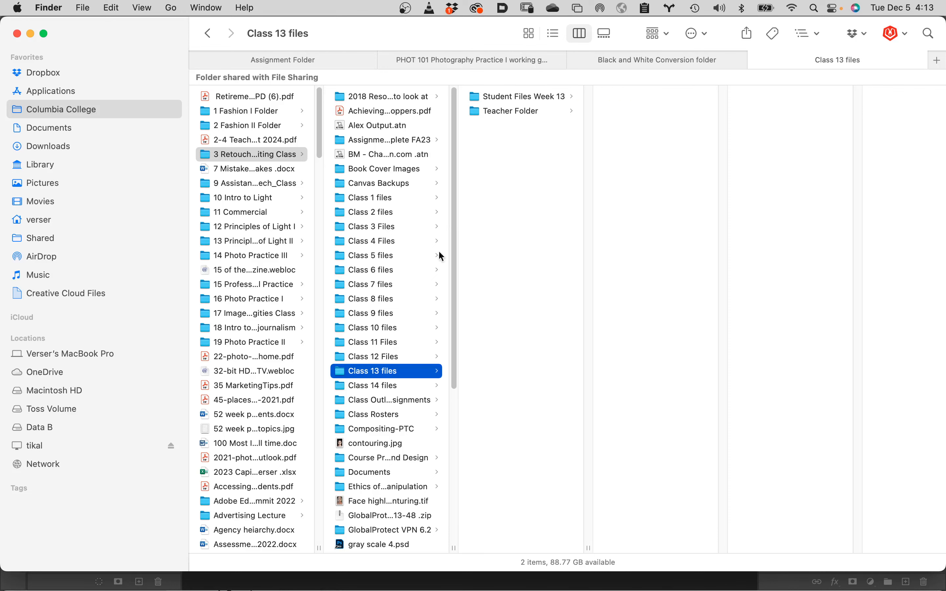
pyautogui.click(533, 98)
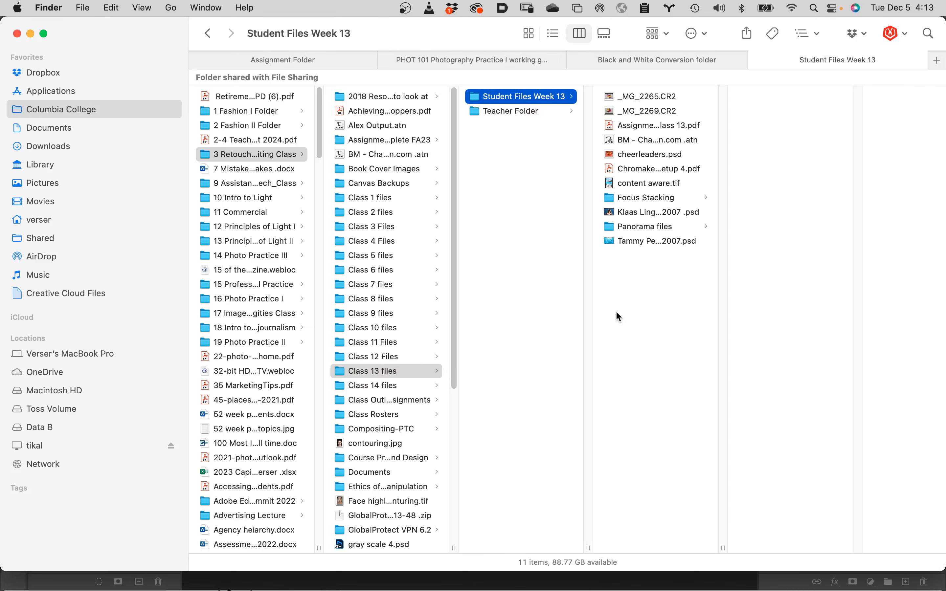
pyautogui.click(633, 198)
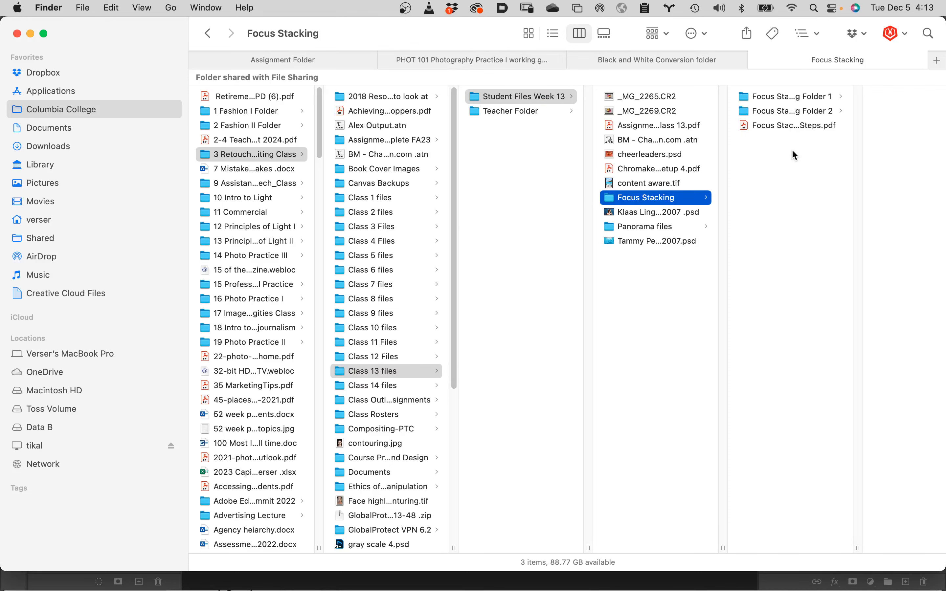
# Step: Preview Focus Stacking Steps.pdf in the Focus Stacking folder to read the procedure, and close the preview
pyautogui.click(764, 98)
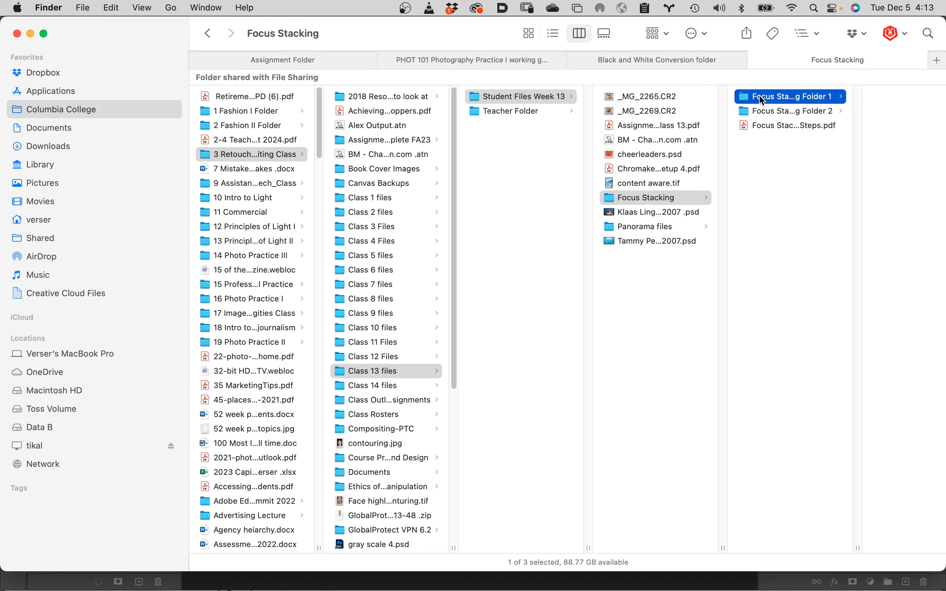
pyautogui.click(708, 125)
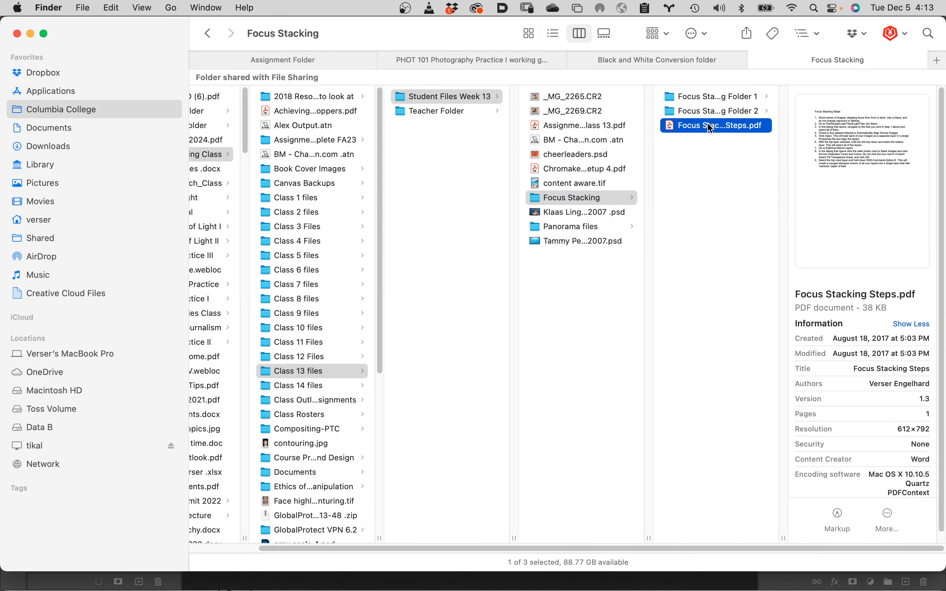
pyautogui.press('space')
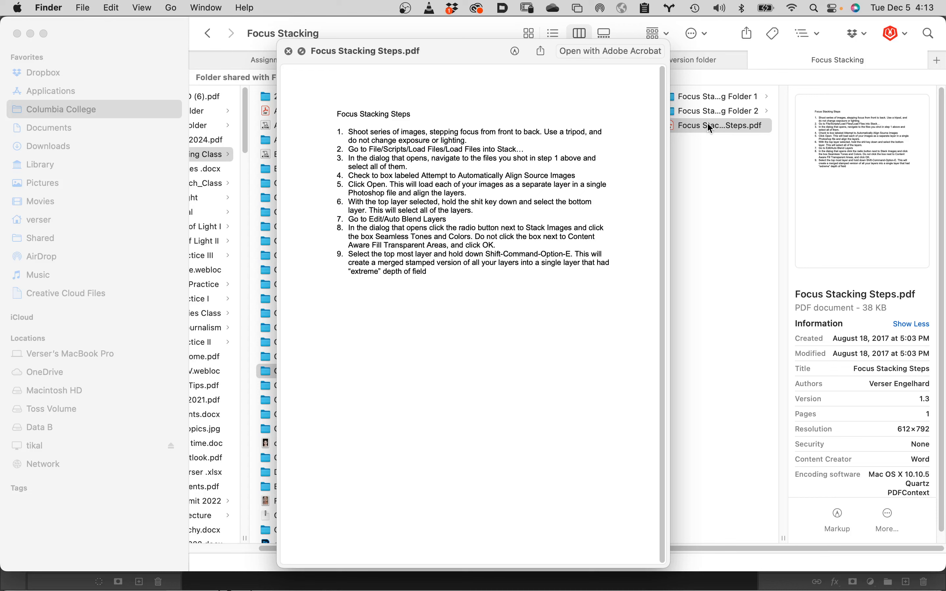
pyautogui.press('space')
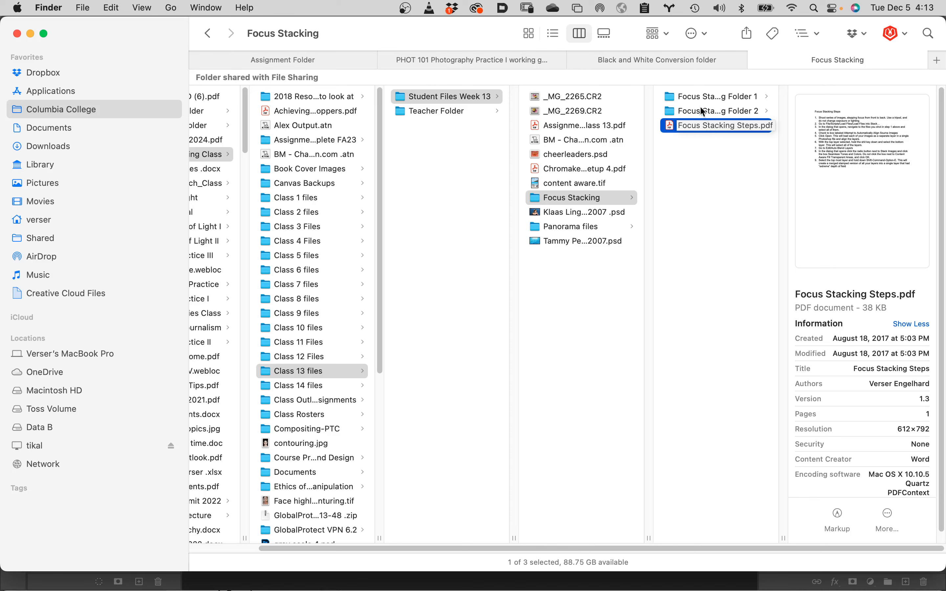
# Step: Switch to OBS Studio, pause and resume the screen recording, and return to Finder
pyautogui.moveTo(150, 586)
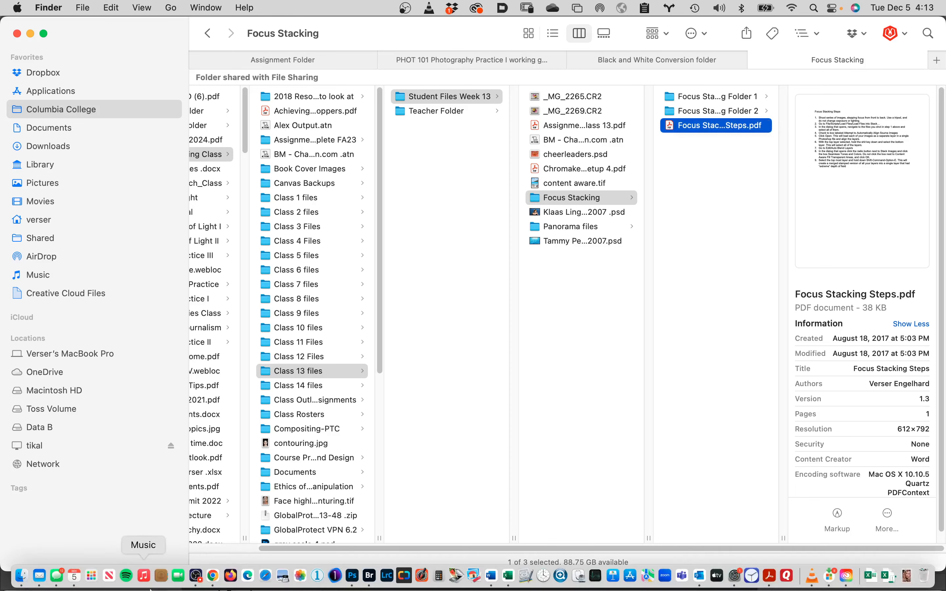
pyautogui.click(197, 576)
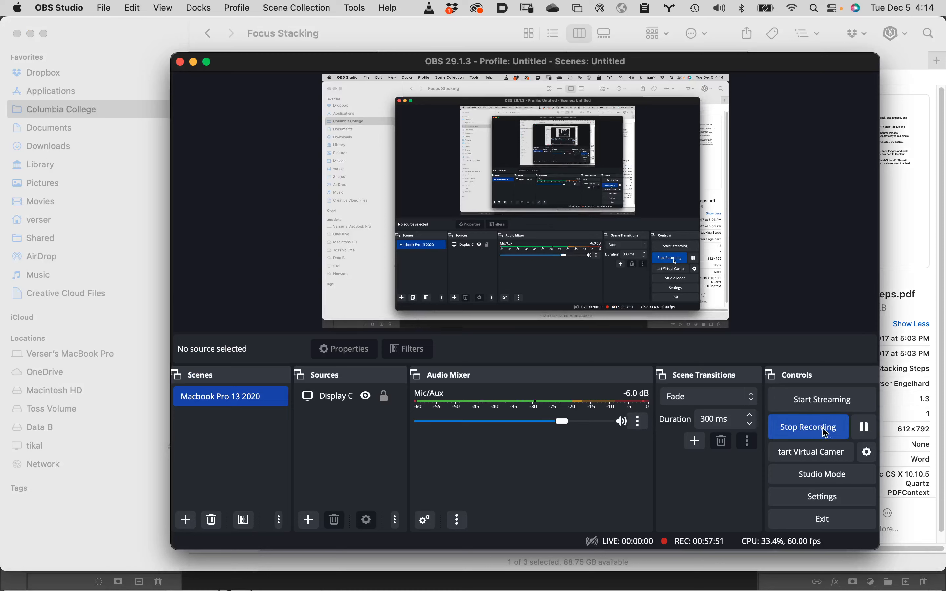
pyautogui.click(864, 428)
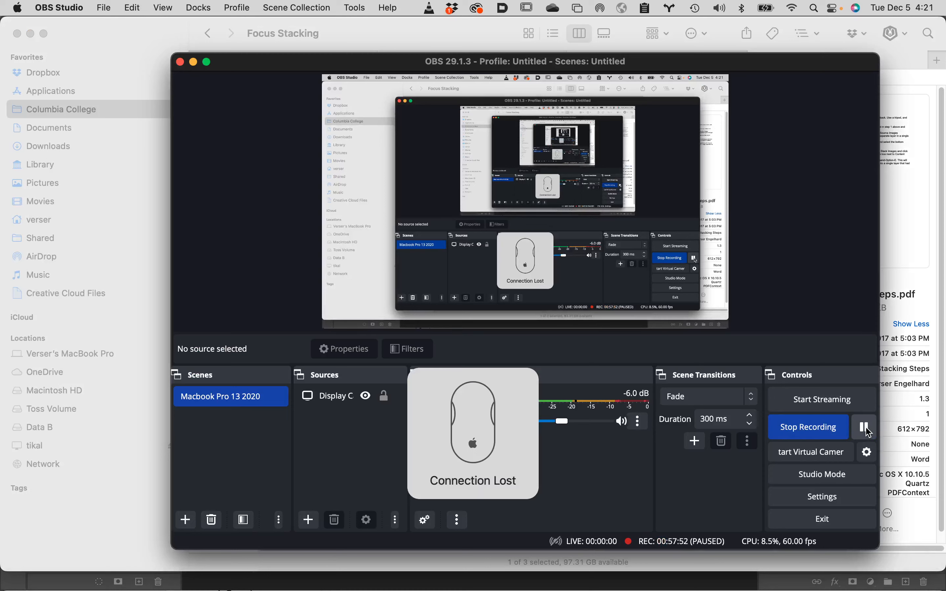
pyautogui.click(864, 428)
pyautogui.moveTo(59, 584)
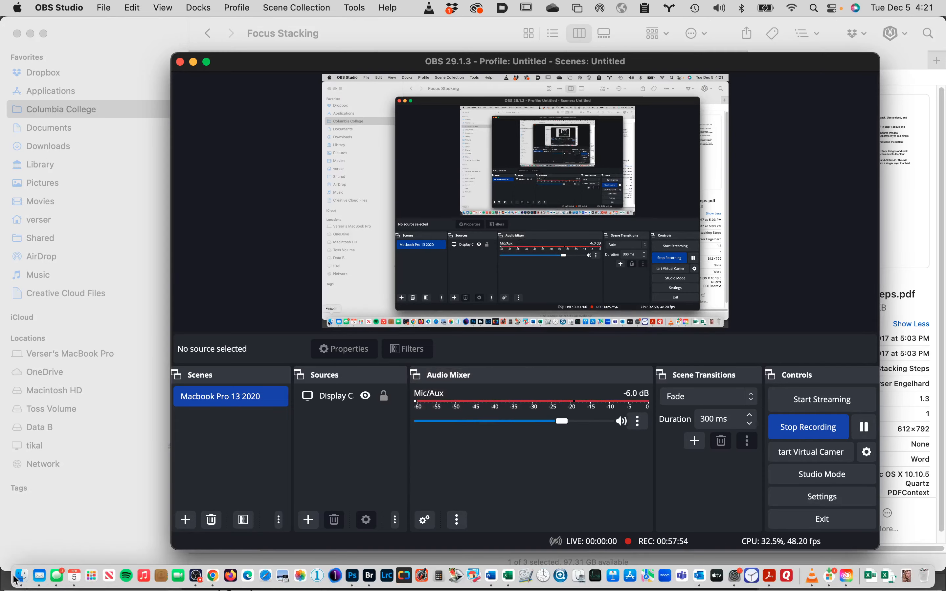
pyautogui.click(21, 576)
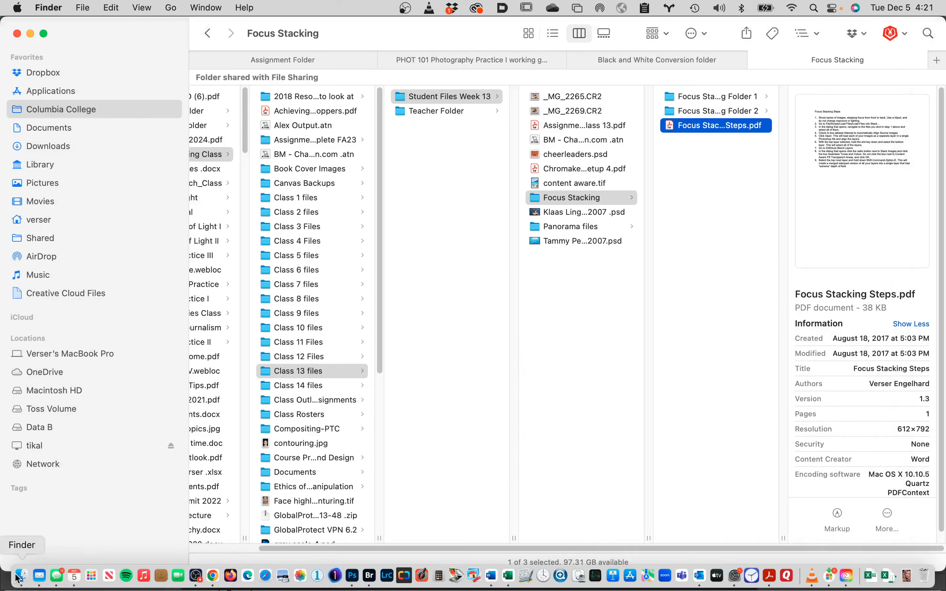
# Step: Examine the sample images in Focus Stacking Folder 1 and Focus Stacking Folder 2, and return to Folder 1
pyautogui.click(705, 97)
pyautogui.click(825, 98)
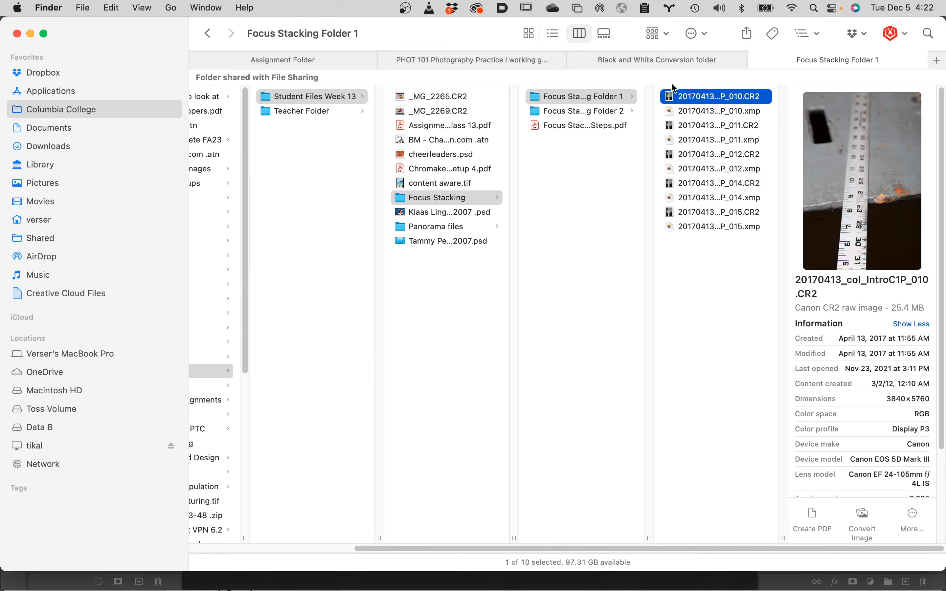
pyautogui.click(622, 110)
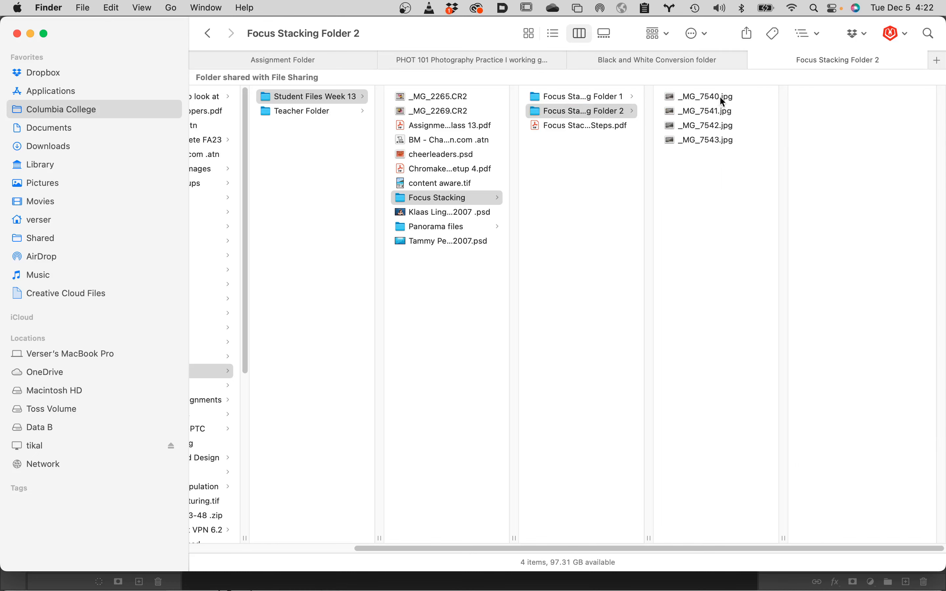
pyautogui.click(721, 99)
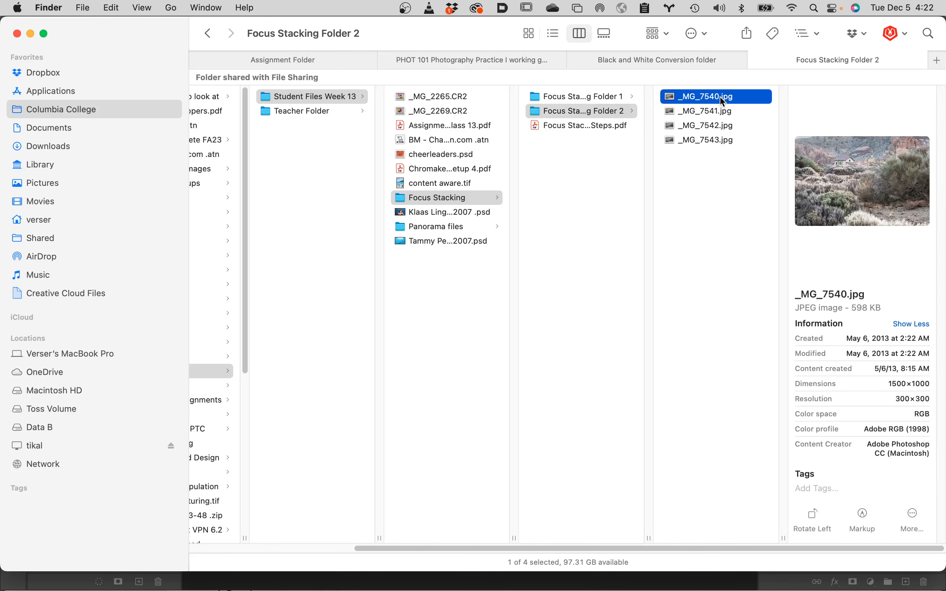
pyautogui.click(547, 96)
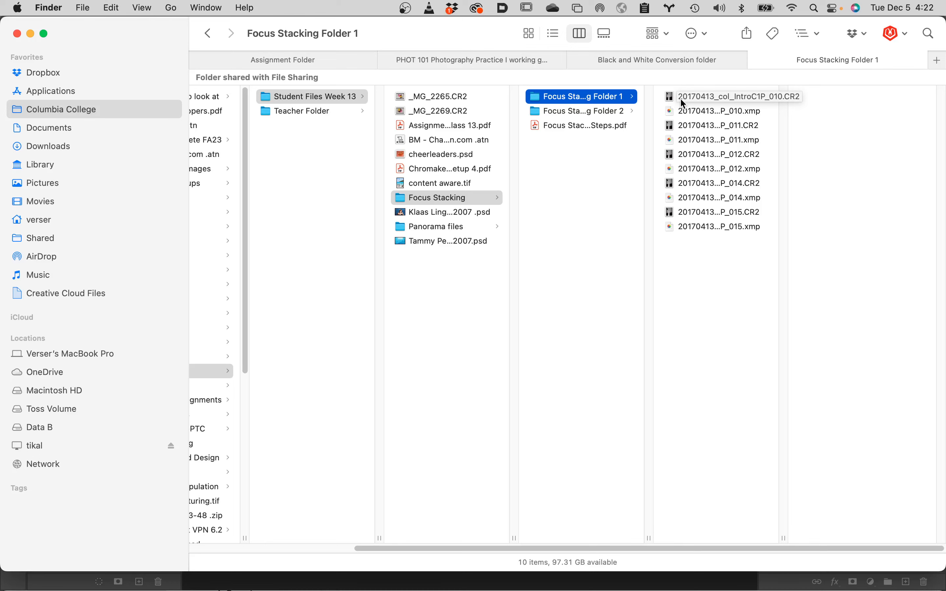
# Step: Switch to Photoshop, review the Workflow settings in the Camera Raw preferences, and close them without changes
pyautogui.moveTo(491, 578)
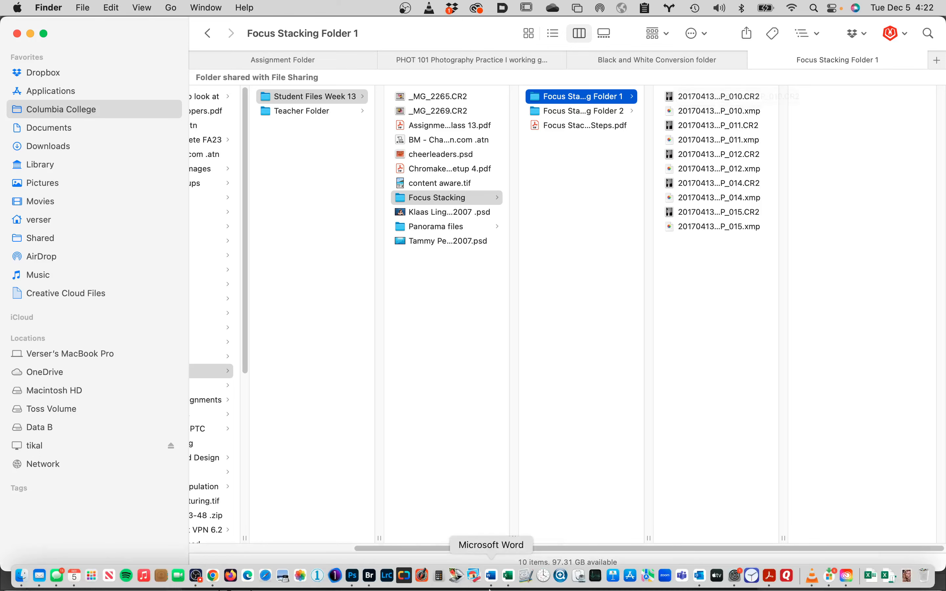
pyautogui.click(360, 574)
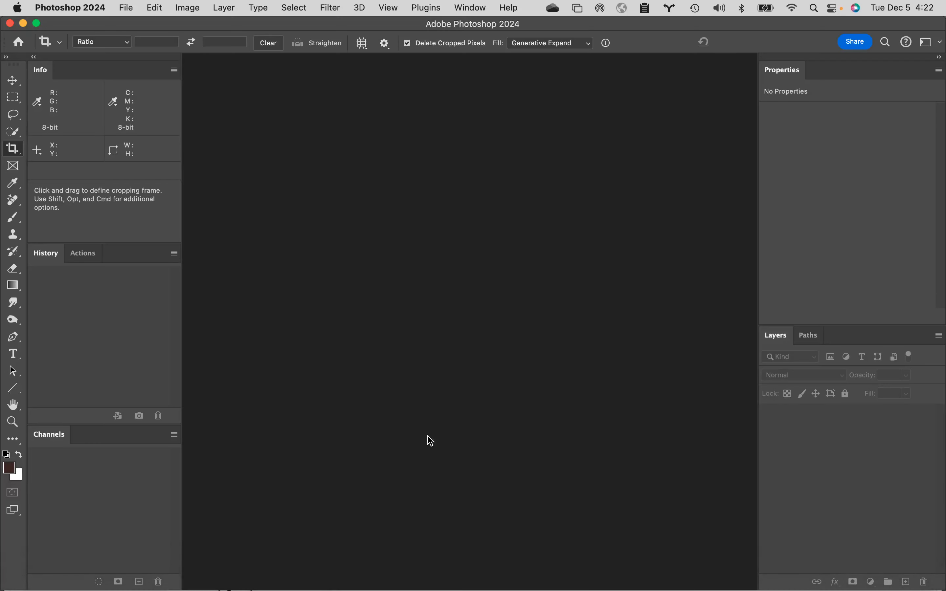
pyautogui.click(70, 5)
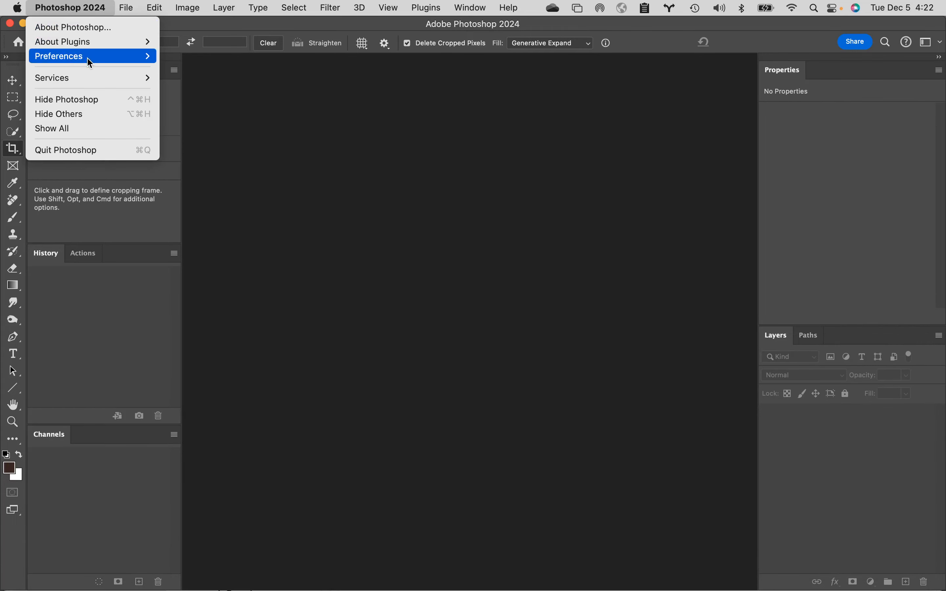
pyautogui.moveTo(88, 57)
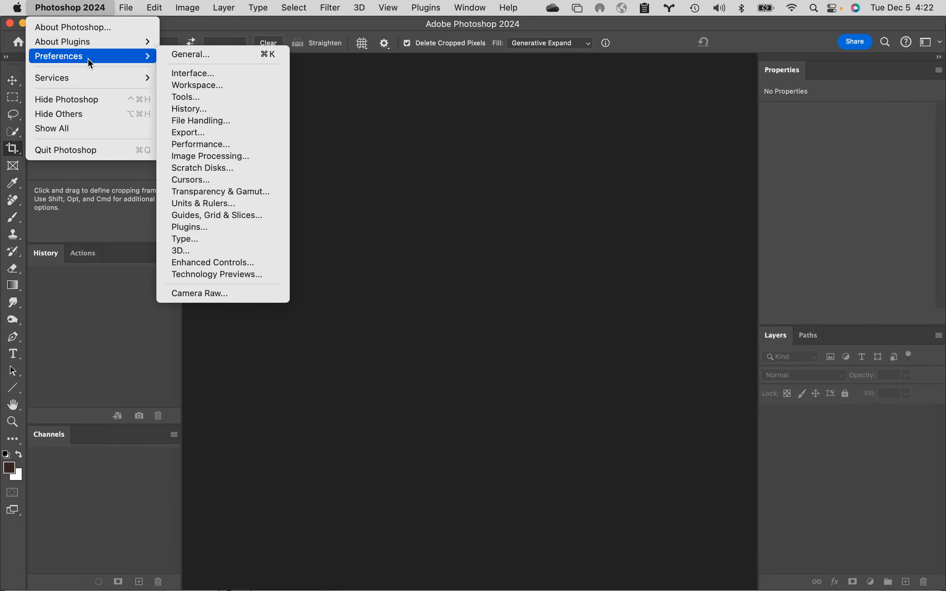
pyautogui.click(225, 293)
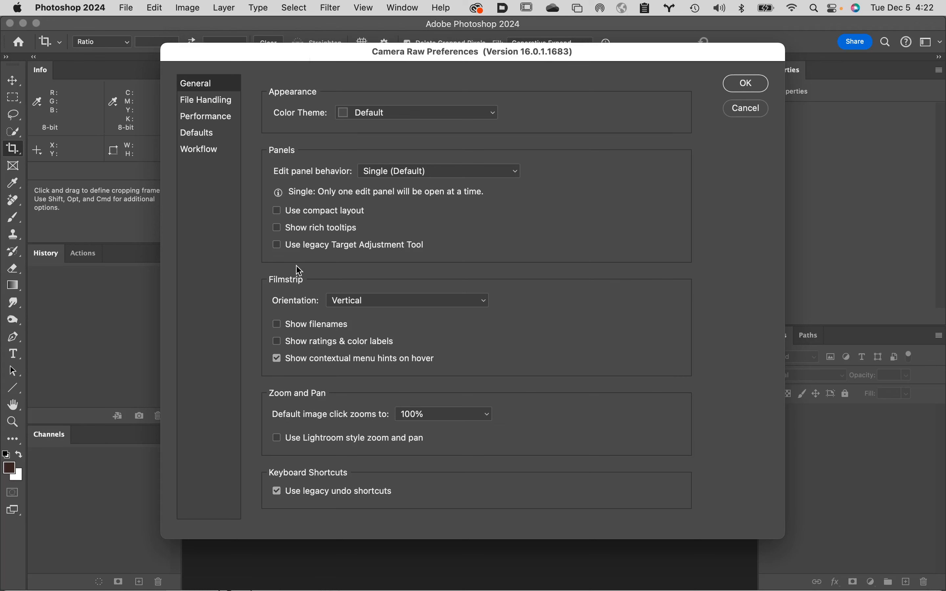
pyautogui.click(208, 154)
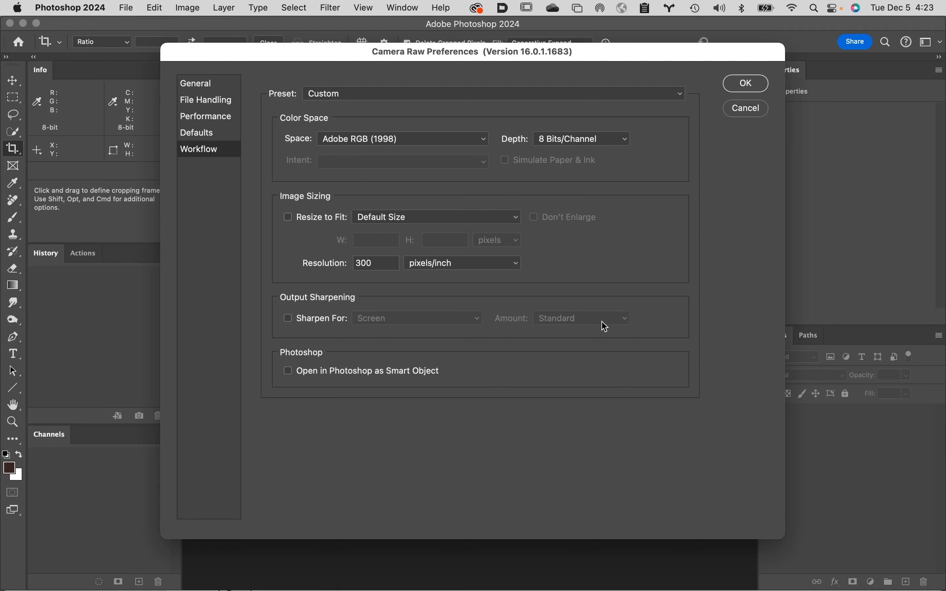
pyautogui.click(753, 111)
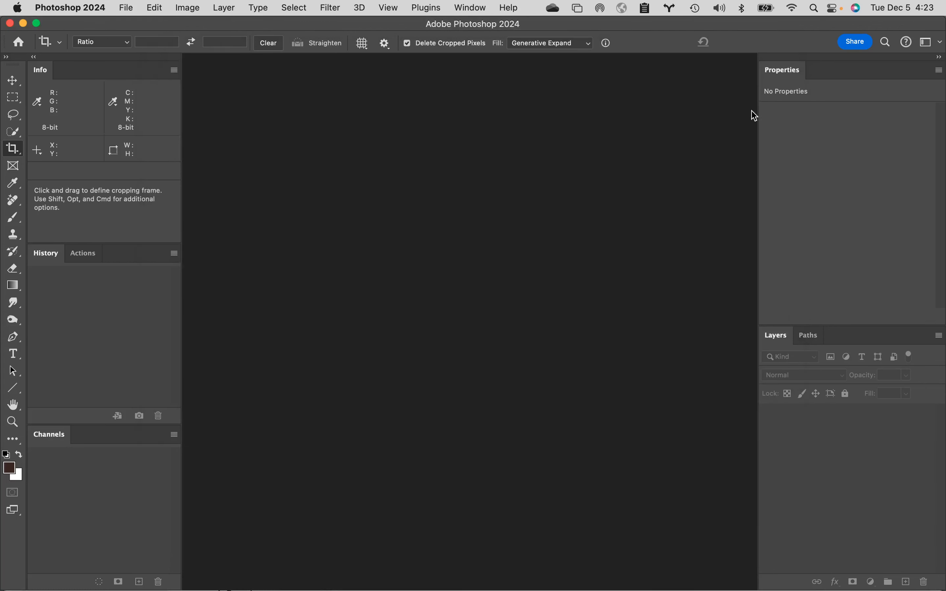
# Step: From Finder, open the CR2 files 010 to 015 of Focus Stacking Folder 1 in Camera Raw and dismiss the Photos window
pyautogui.moveTo(55, 581)
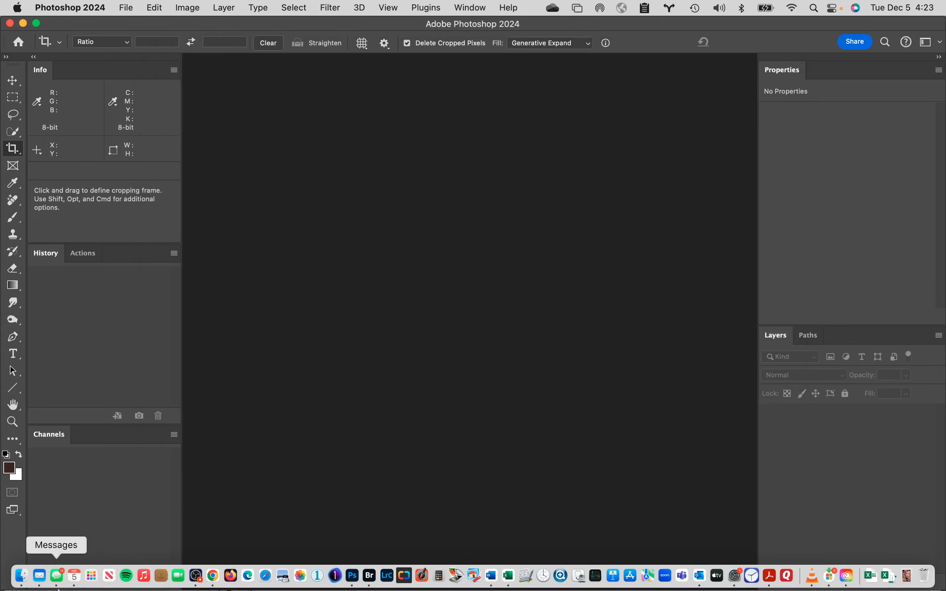
pyautogui.click(20, 575)
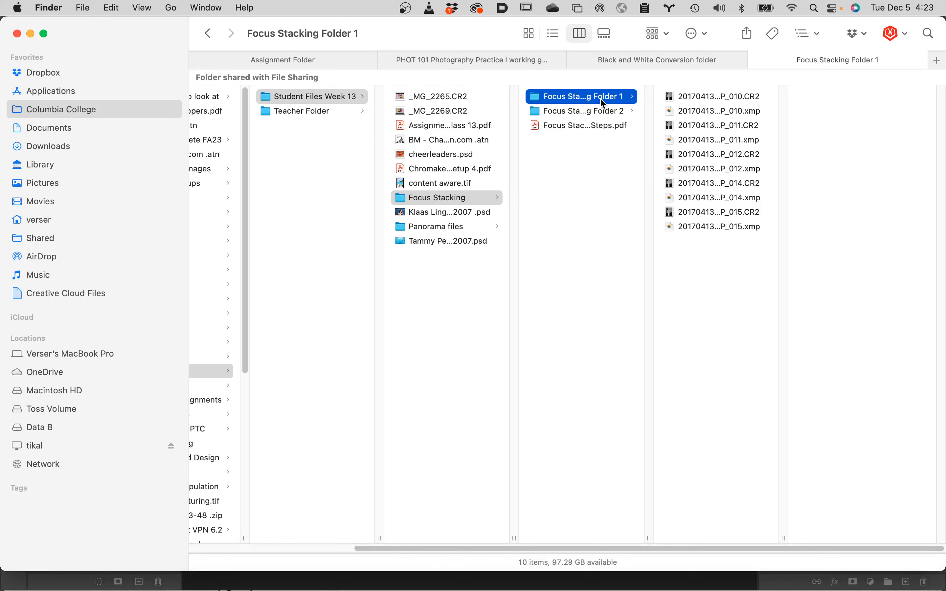
pyautogui.click(693, 97)
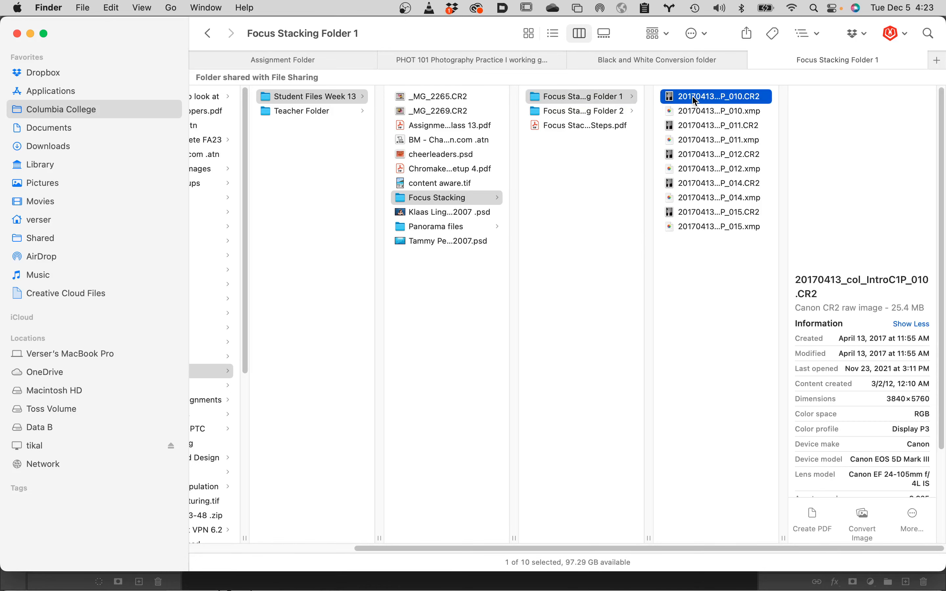
pyautogui.keyDown('shift'); pyautogui.click(671, 213); pyautogui.keyUp('shift')
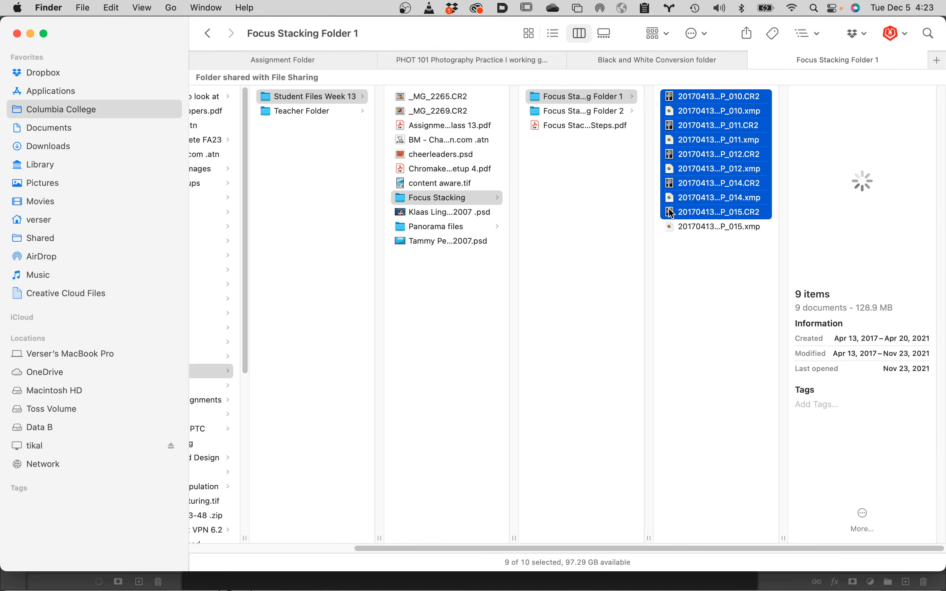
pyautogui.press('super+o')
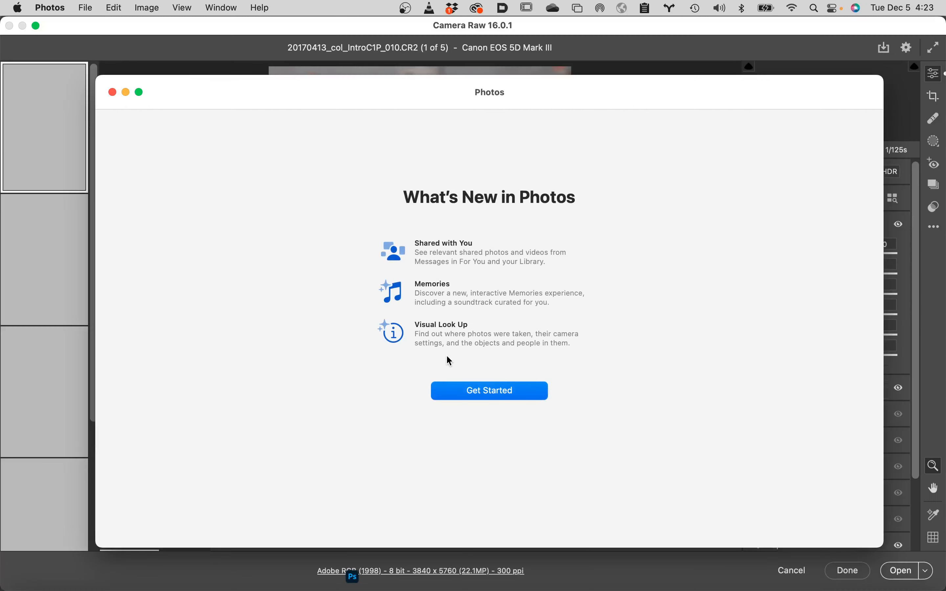
pyautogui.click(113, 92)
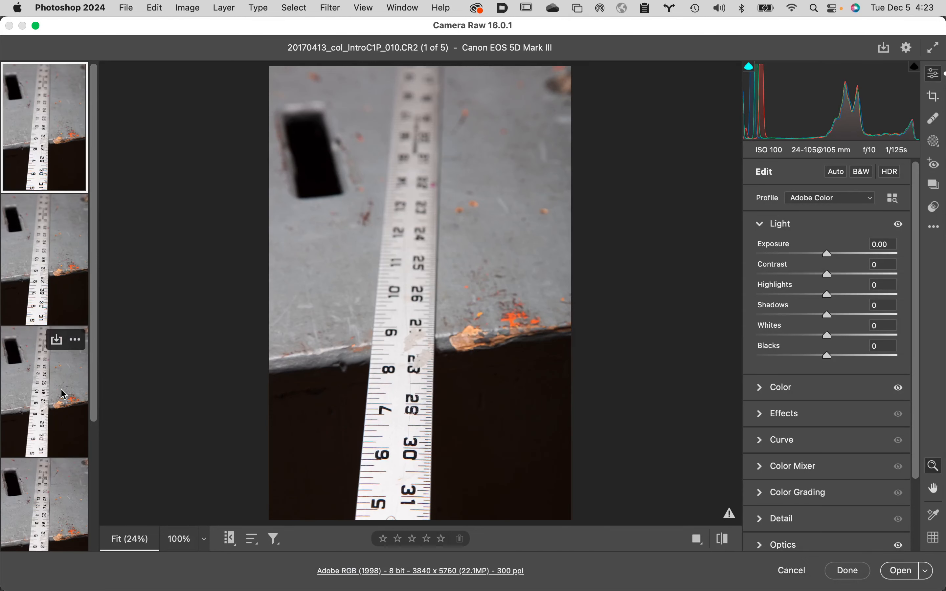
# Step: Set the white balance of the first image by sampling the orange paint patch beside the ruler
pyautogui.scroll(-4, 59, 394)
pyautogui.scroll(-1, 62, 398)
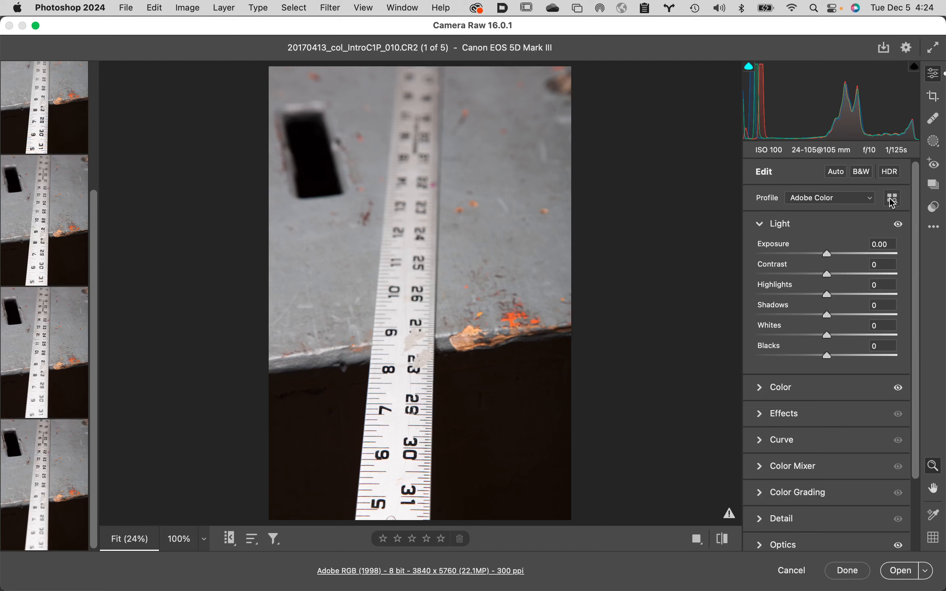
pyautogui.click(759, 387)
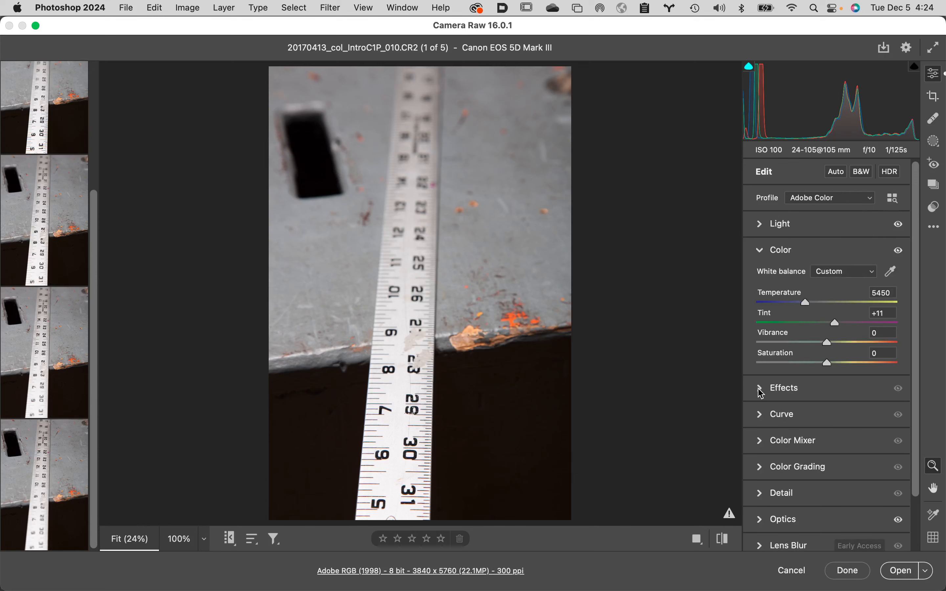
pyautogui.click(893, 273)
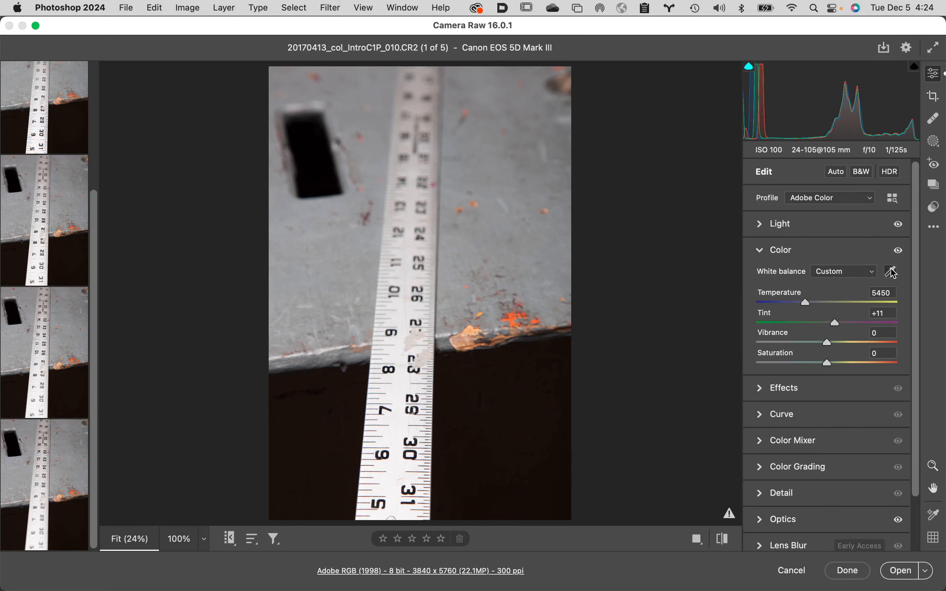
pyautogui.click(516, 312)
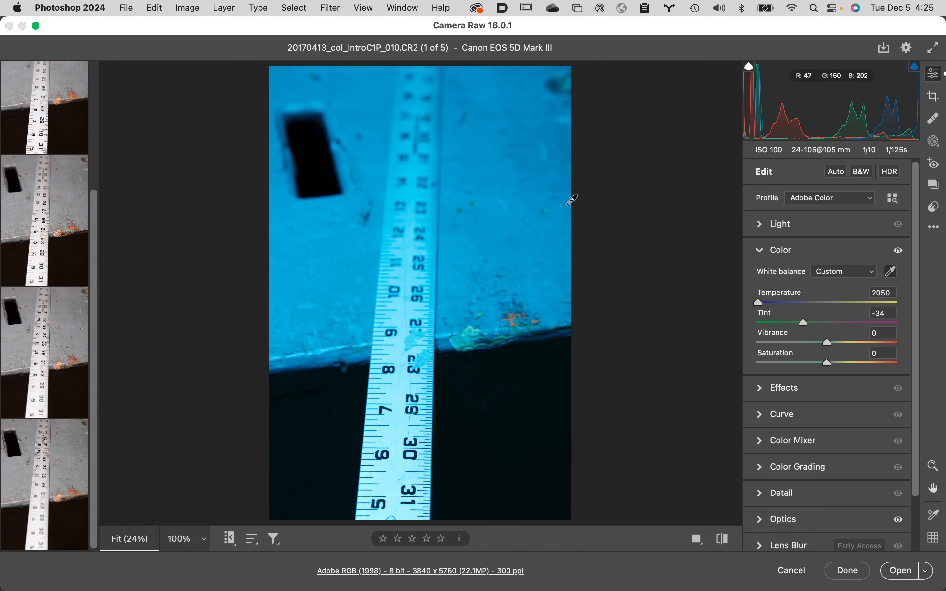
# Step: Synchronize the first image's settings to all five raw files using the Default subset, and finish in Camera Raw without opening them
pyautogui.moveTo(94, 226); pyautogui.dragTo(99, 45)
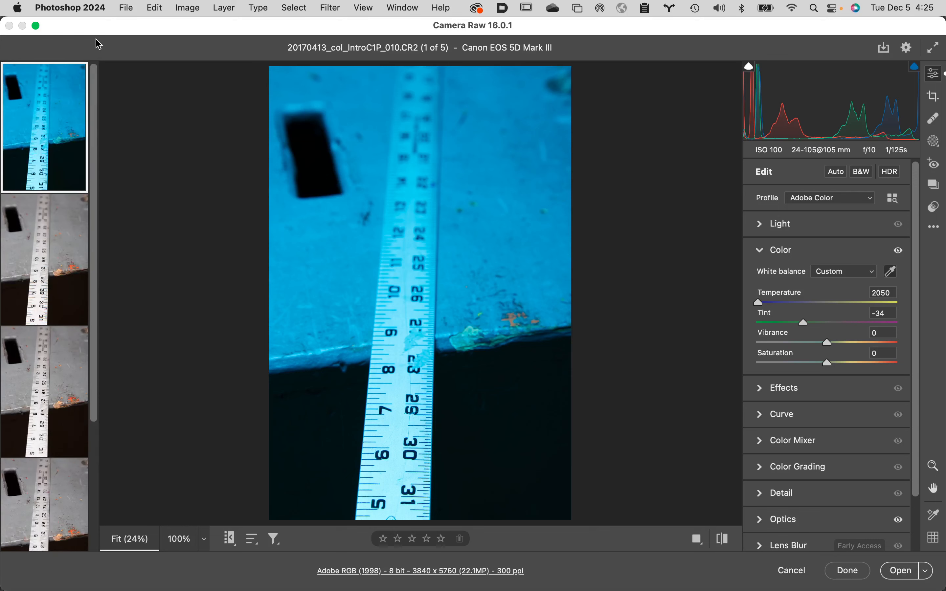
pyautogui.moveTo(70, 75)
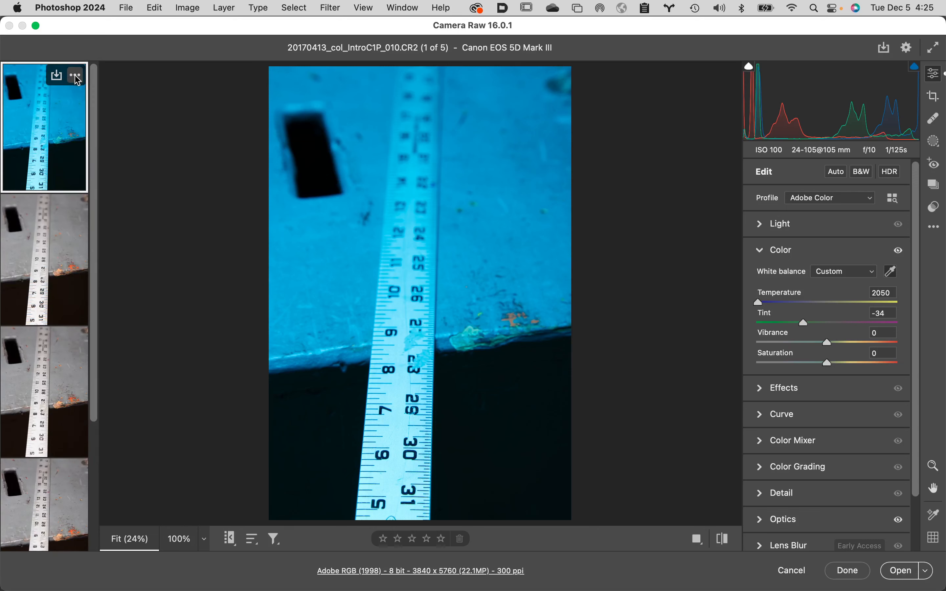
pyautogui.click(76, 76)
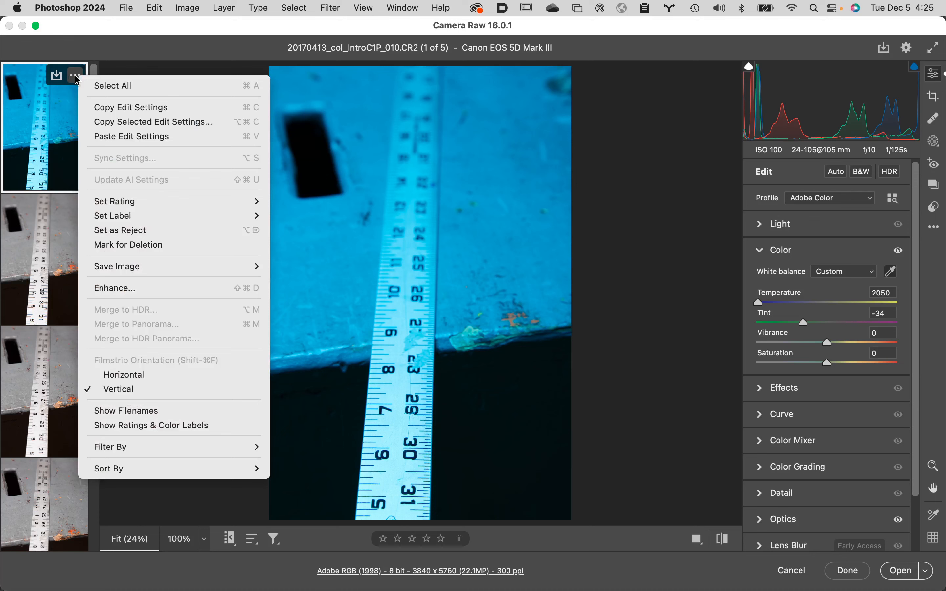
pyautogui.click(95, 86)
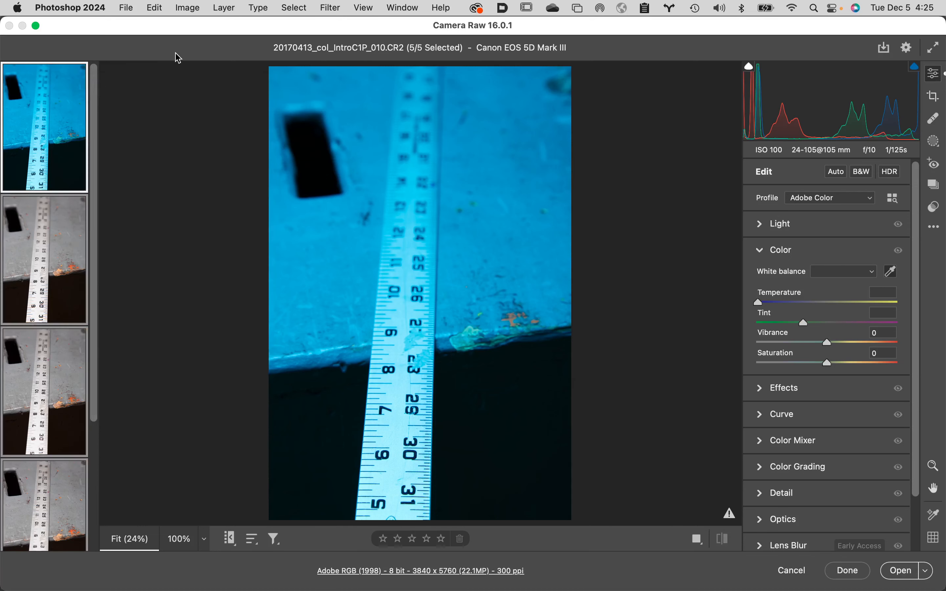
pyautogui.click(225, 4)
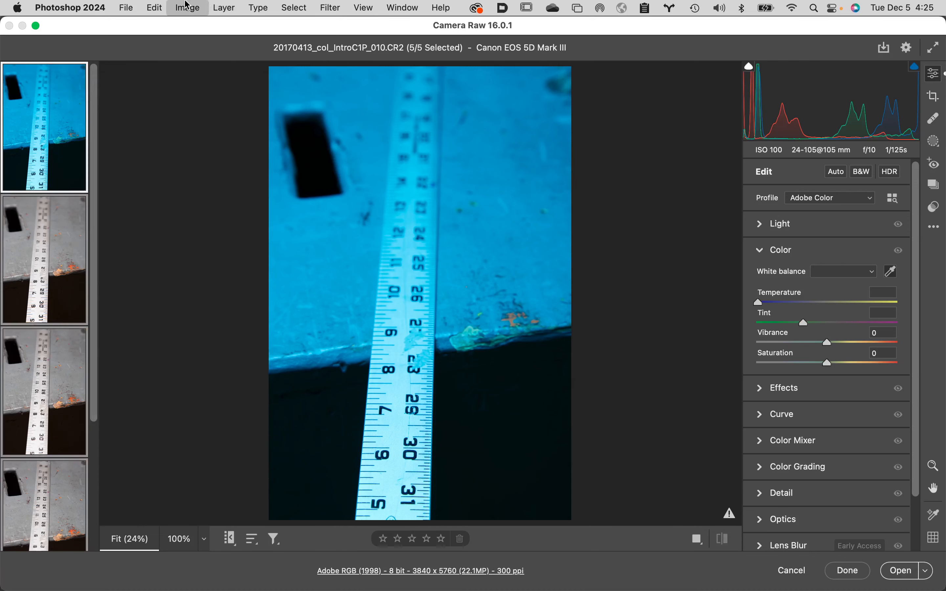
pyautogui.click(49, 87)
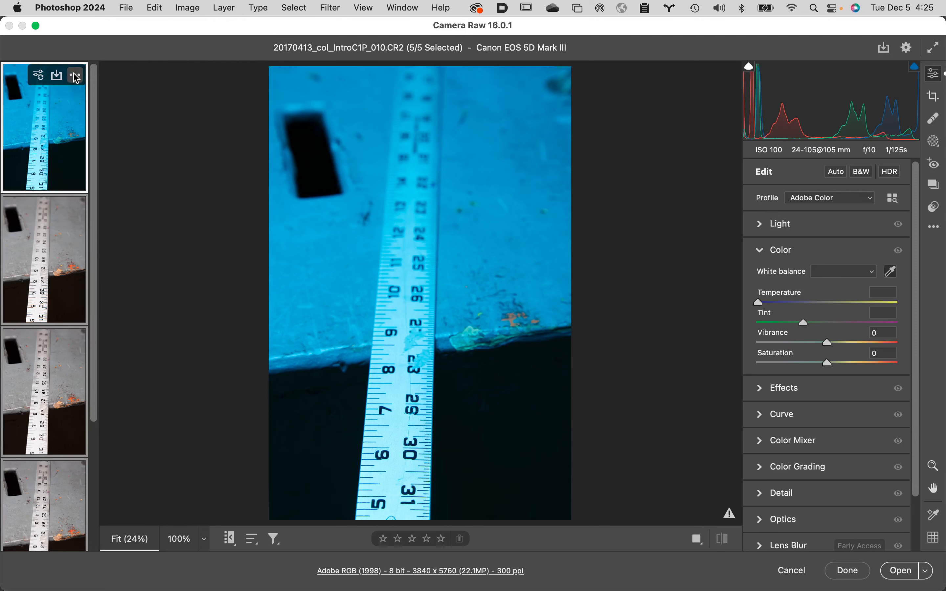
pyautogui.click(74, 76)
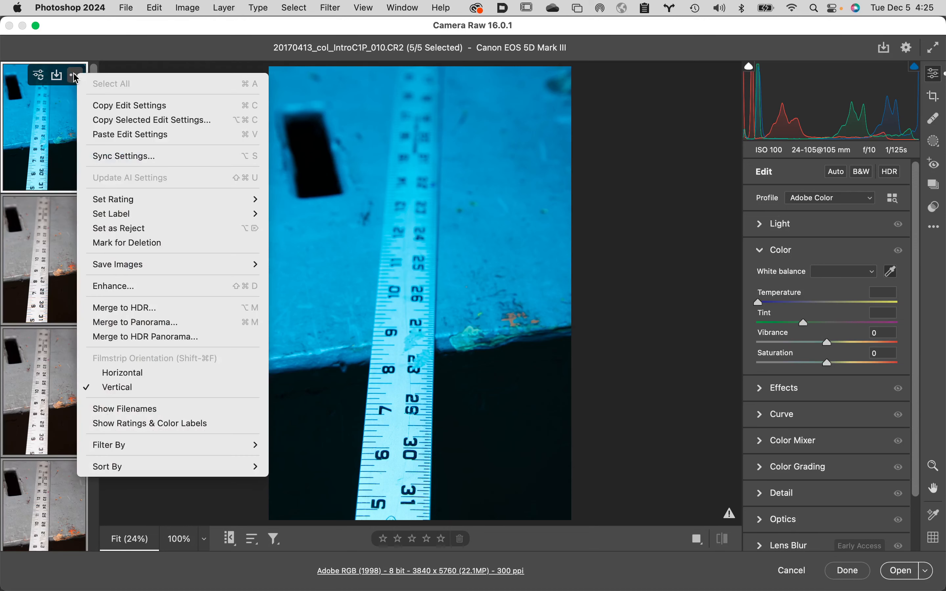
pyautogui.click(141, 156)
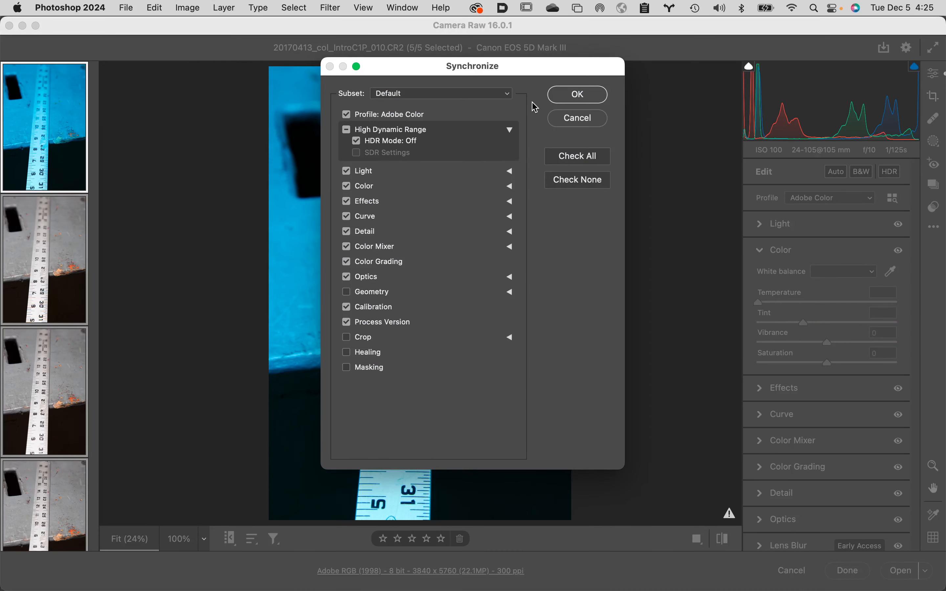
pyautogui.click(573, 101)
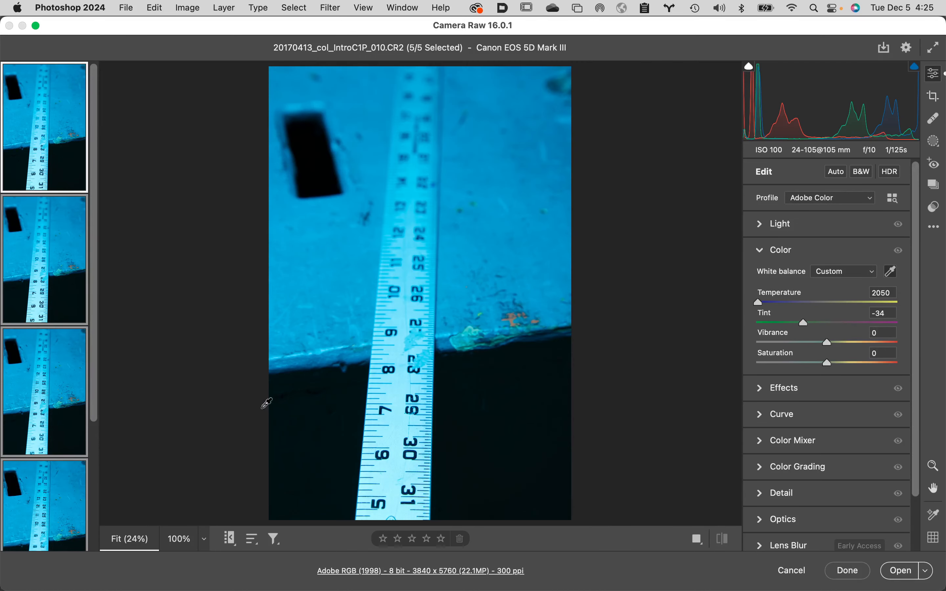
pyautogui.click(858, 573)
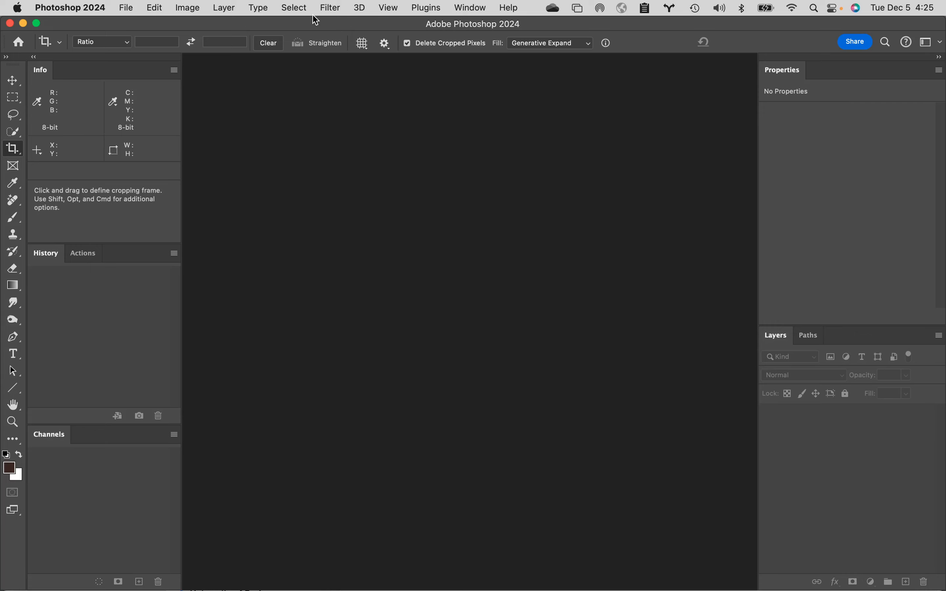
# Step: Start Photomerge and add the five CR2 files 010 to 015 from Focus Stacking Folder 1 as source files
pyautogui.click(126, 6)
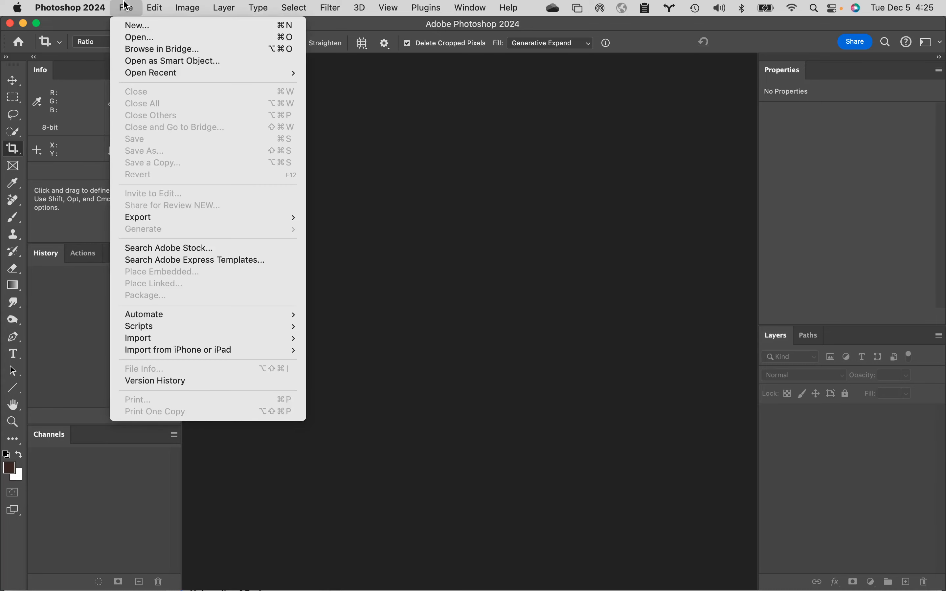
pyautogui.moveTo(180, 315)
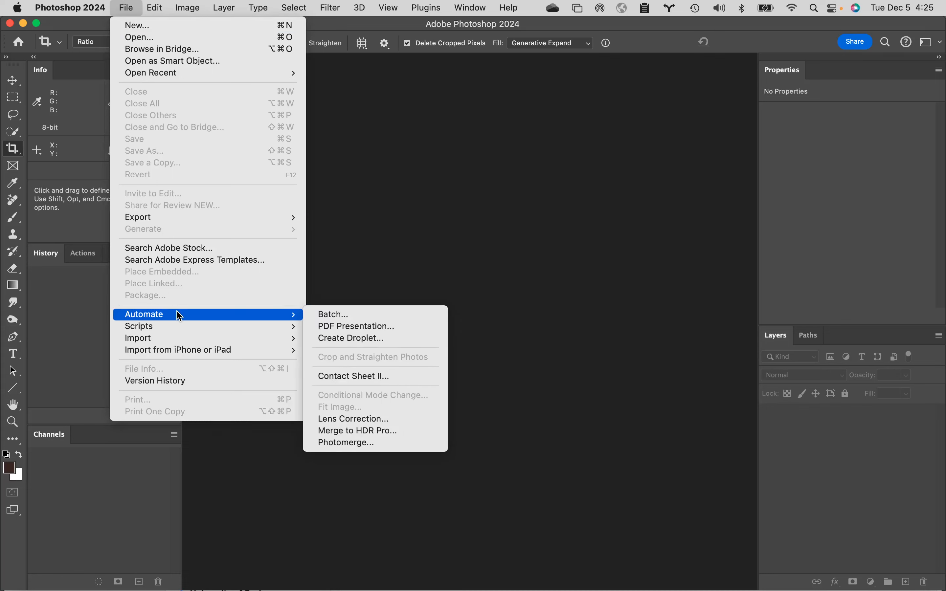
pyautogui.click(367, 443)
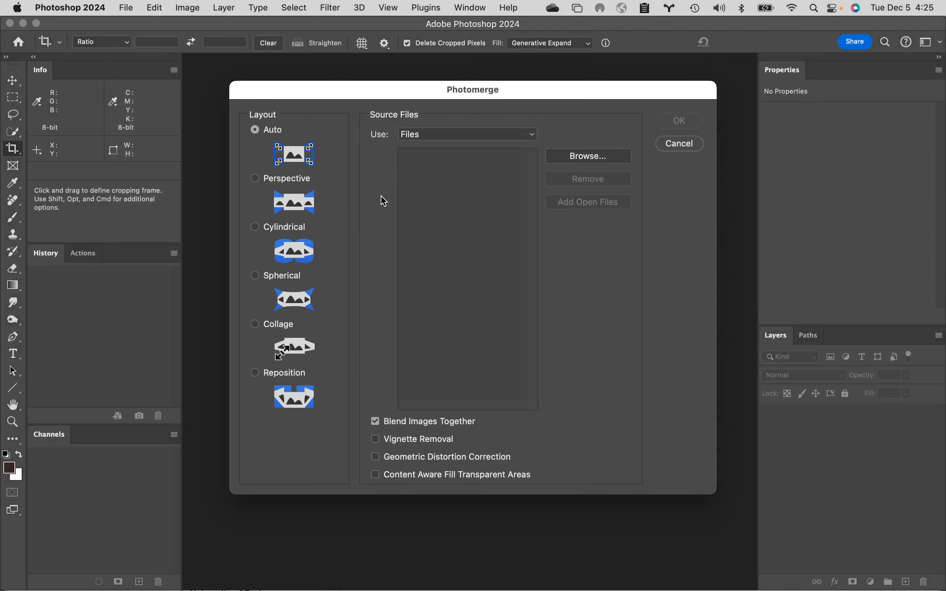
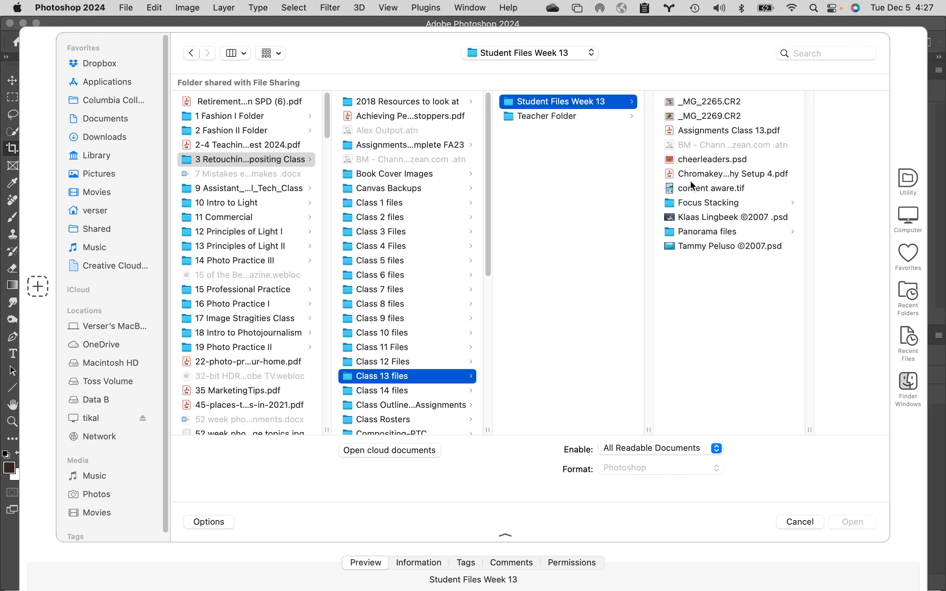
pyautogui.click(694, 204)
pyautogui.click(793, 100)
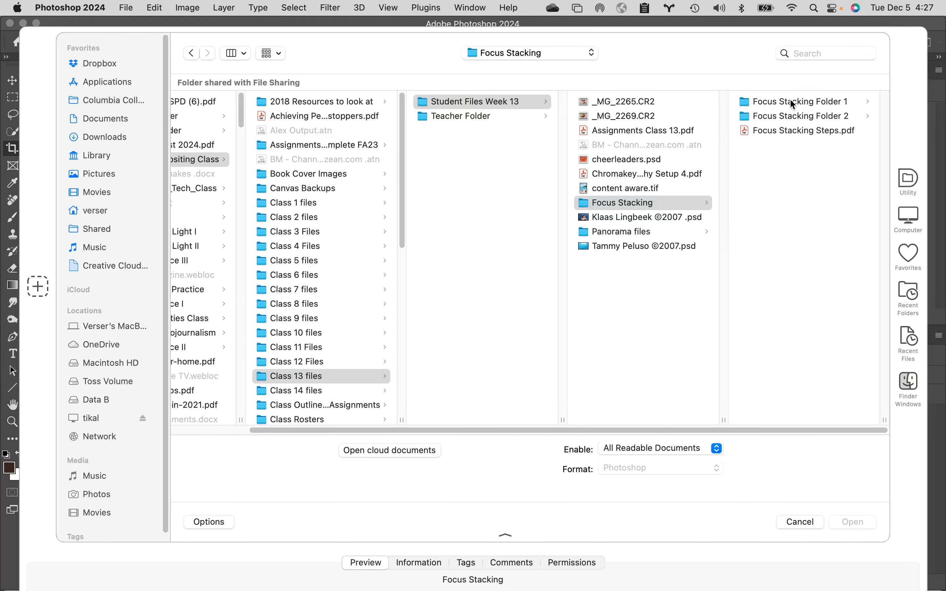
pyautogui.click(791, 102)
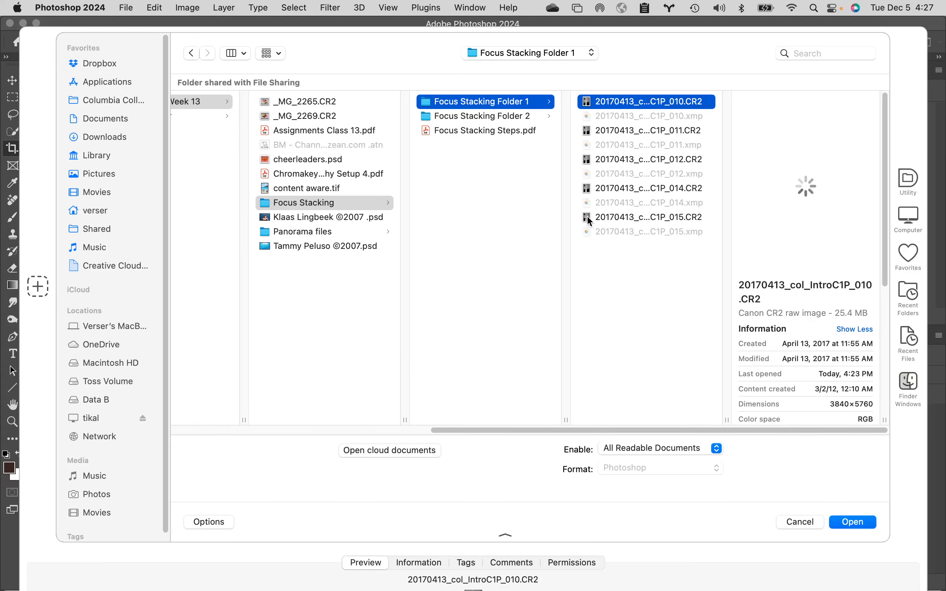
pyautogui.keyDown('shift'); pyautogui.click(586, 216); pyautogui.keyUp('shift')
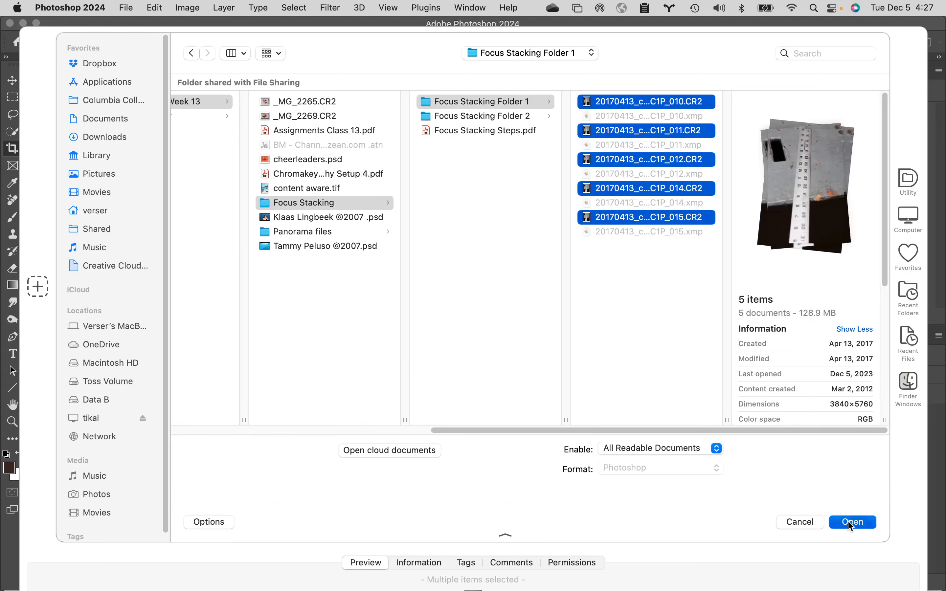
pyautogui.click(852, 523)
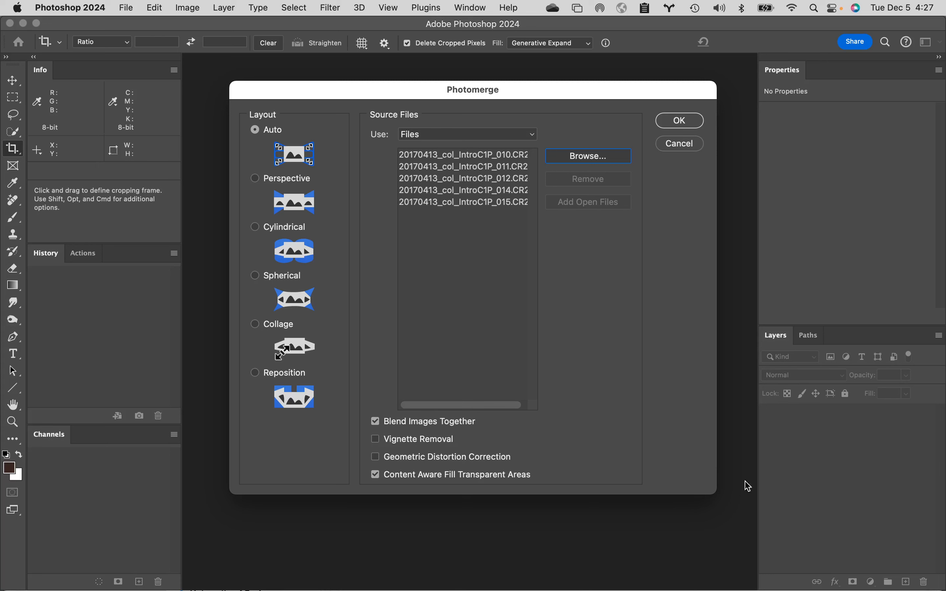
# Step: Merge the files with Auto layout, Blend Images Together and Content Aware Fill Transparent Areas, and close the panorama without saving
pyautogui.click(689, 122)
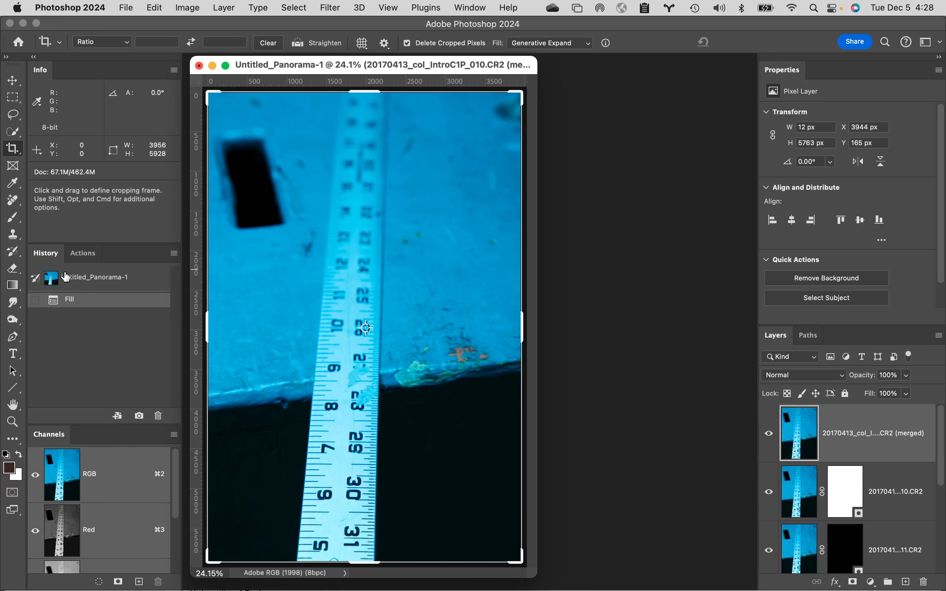
pyautogui.click(199, 65)
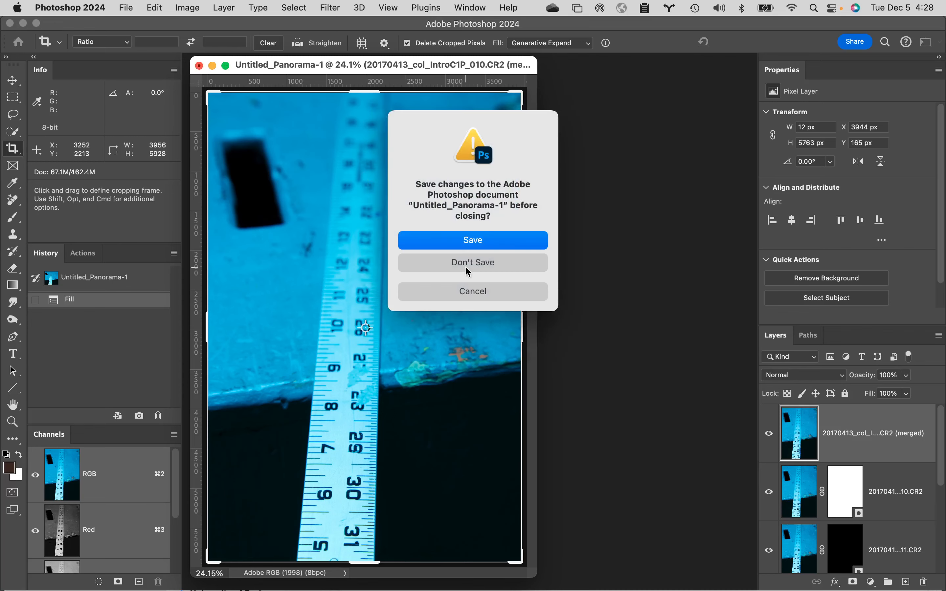
pyautogui.click(469, 263)
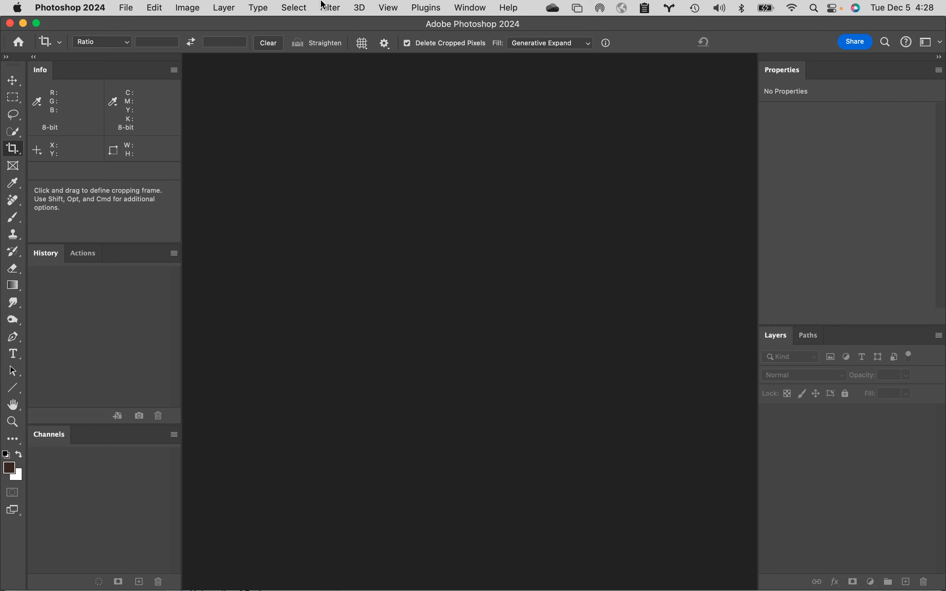
# Step: Load the five CR2 files of Focus Stacking Folder 1 into a layer stack without automatic alignment or a Smart Object
pyautogui.click(122, 6)
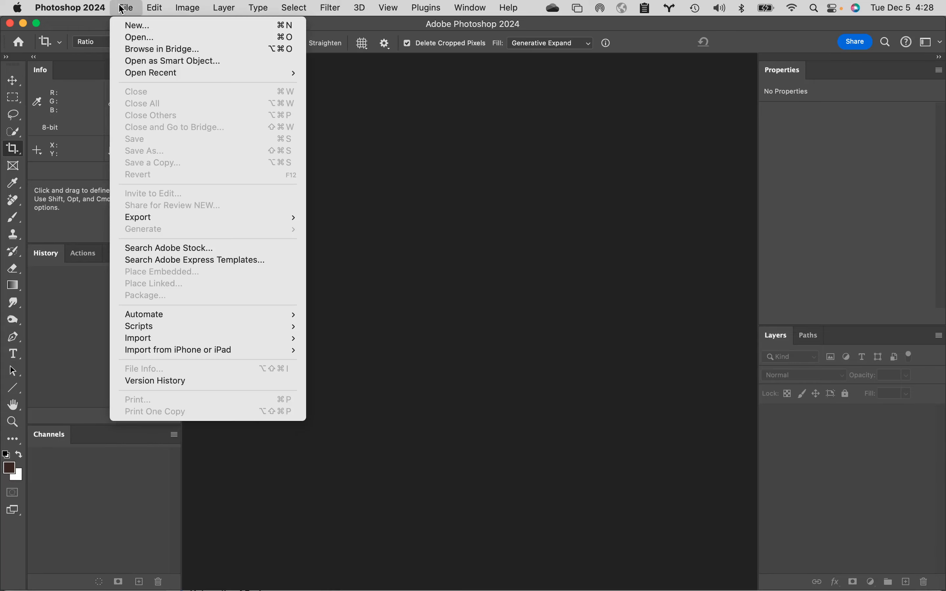
pyautogui.moveTo(169, 327)
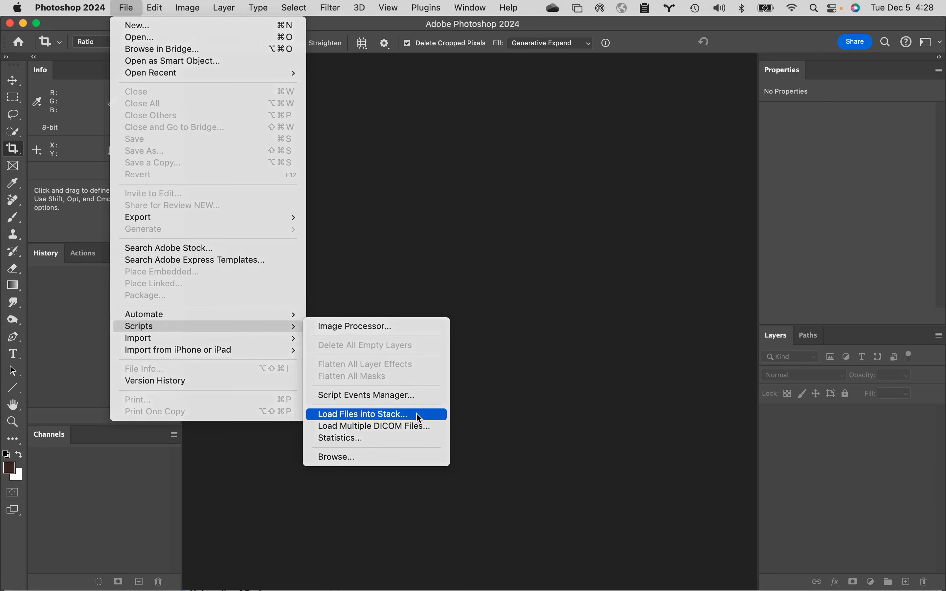
pyautogui.click(419, 415)
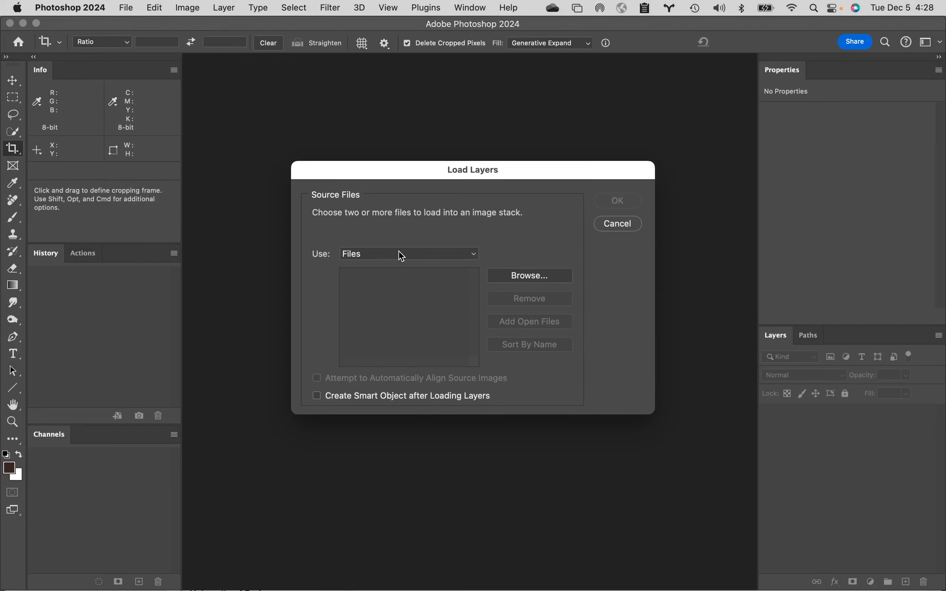
pyautogui.click(522, 275)
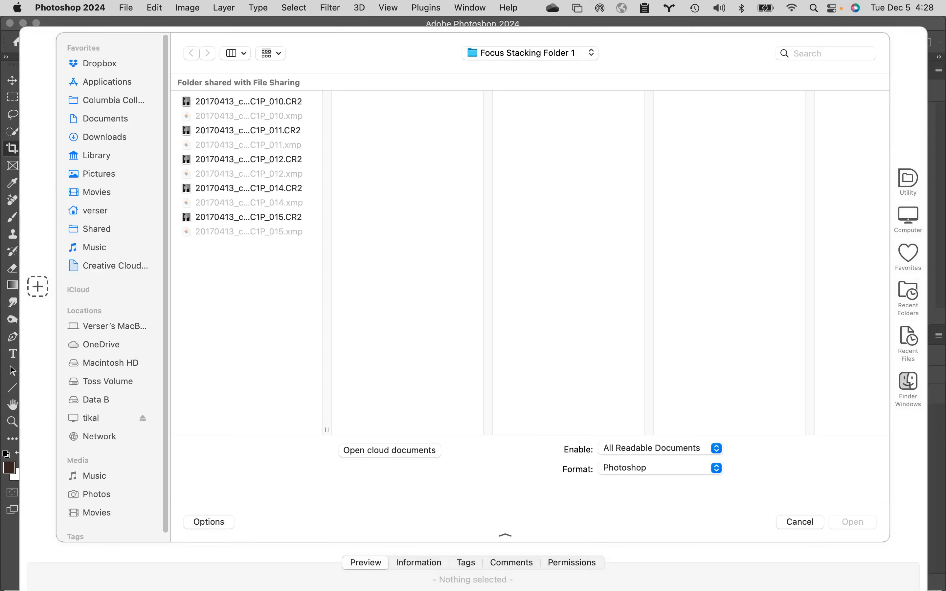
pyautogui.click(272, 100)
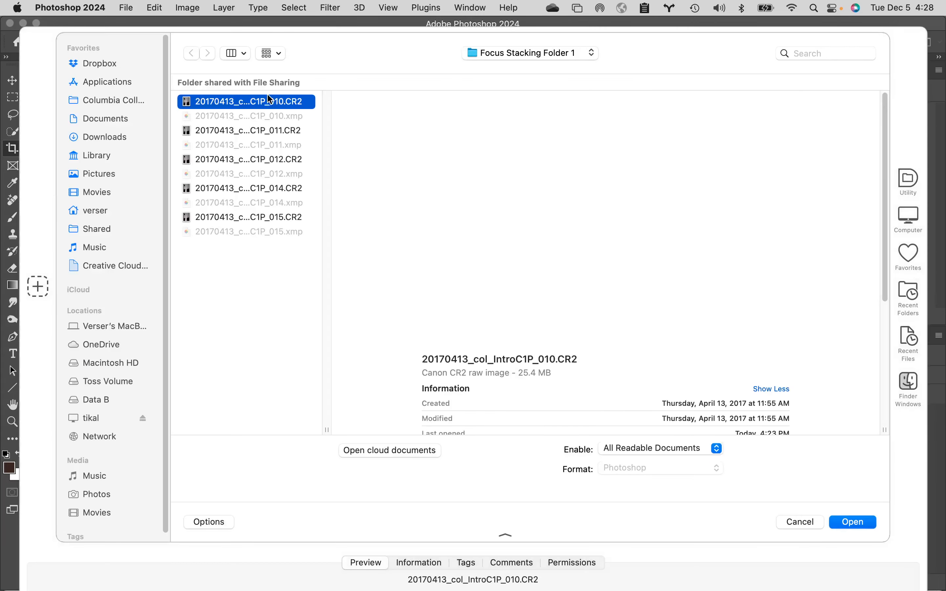
pyautogui.keyDown('shift'); pyautogui.click(236, 217); pyautogui.keyUp('shift')
pyautogui.click(854, 523)
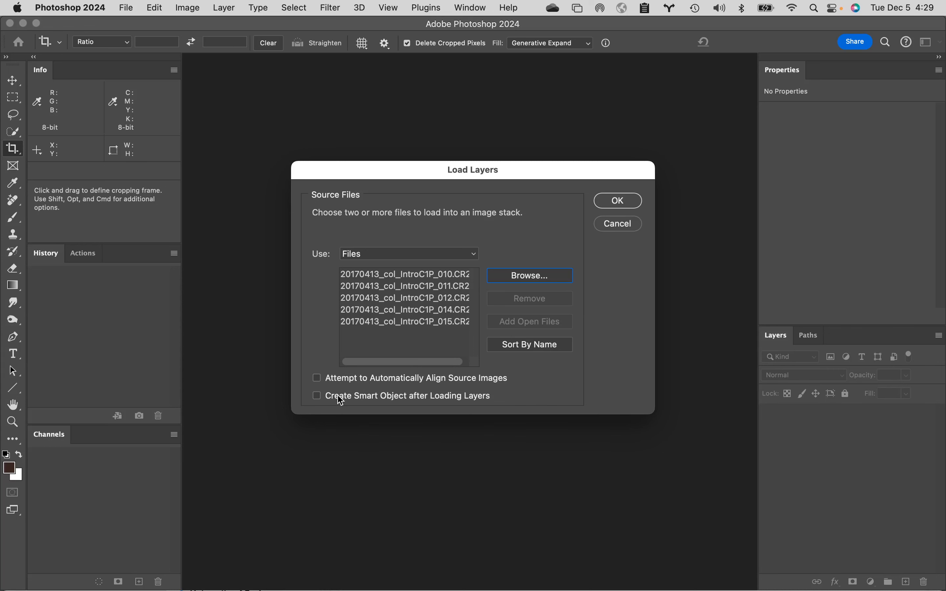
pyautogui.click(627, 199)
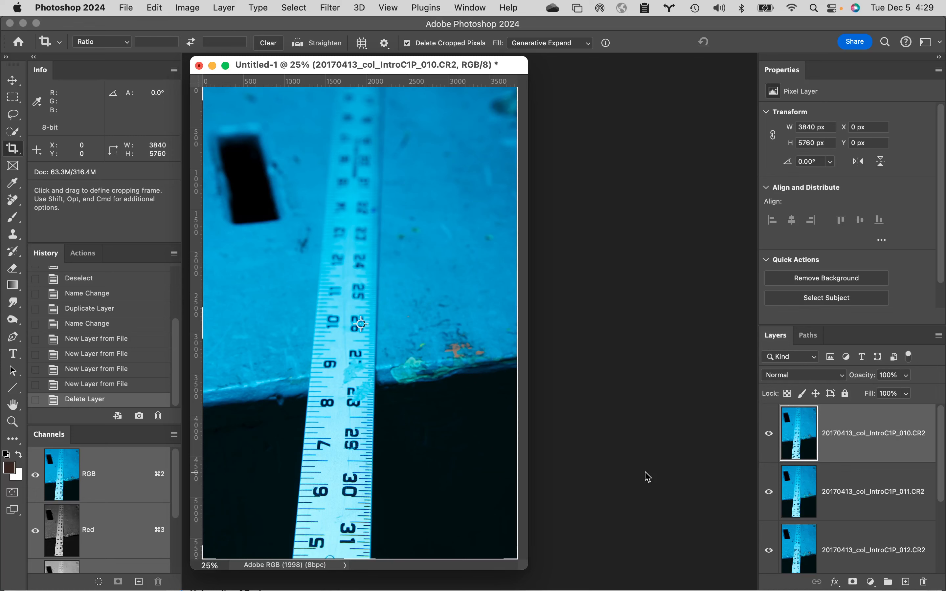
# Step: Activate the Move tool and look through the layers of the stacked document
pyautogui.click(13, 81)
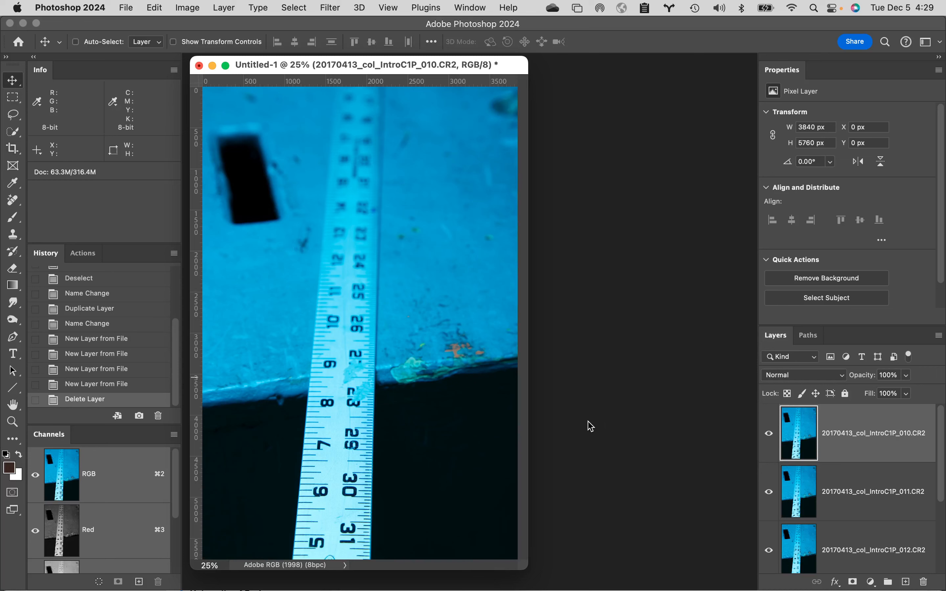
pyautogui.scroll(-3, 834, 528)
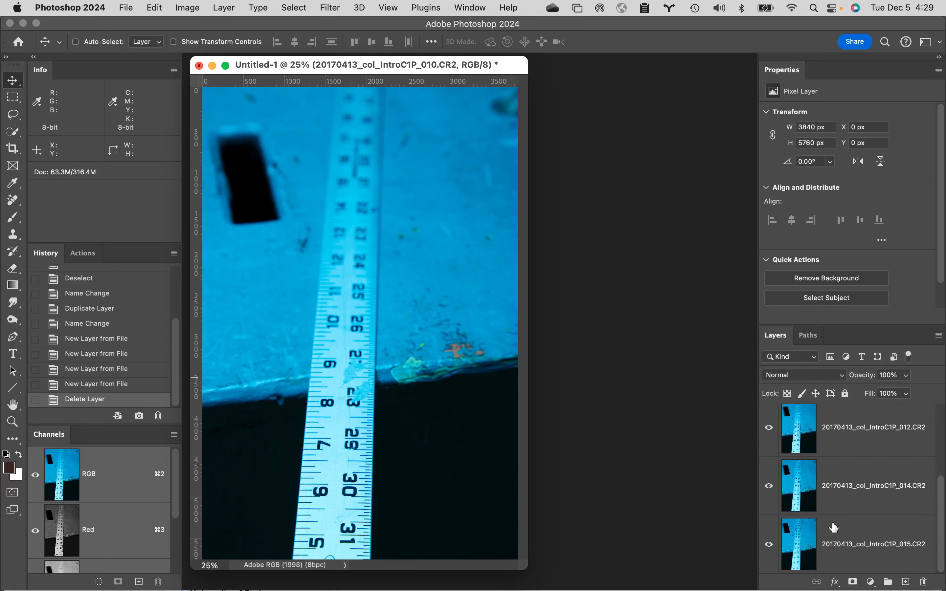
pyautogui.scroll(3, 832, 528)
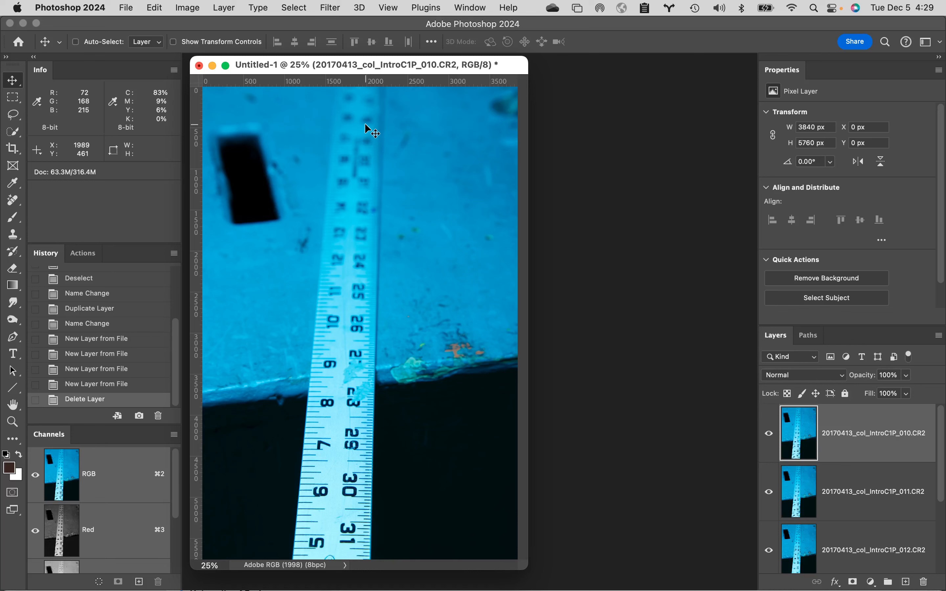
# Step: Compare the bottom layer 20170413_col_IntroC1P_015.CR2 on its own with the full unaligned stack by repeatedly isolating it and restoring the other layers
pyautogui.scroll(-3, 789, 516)
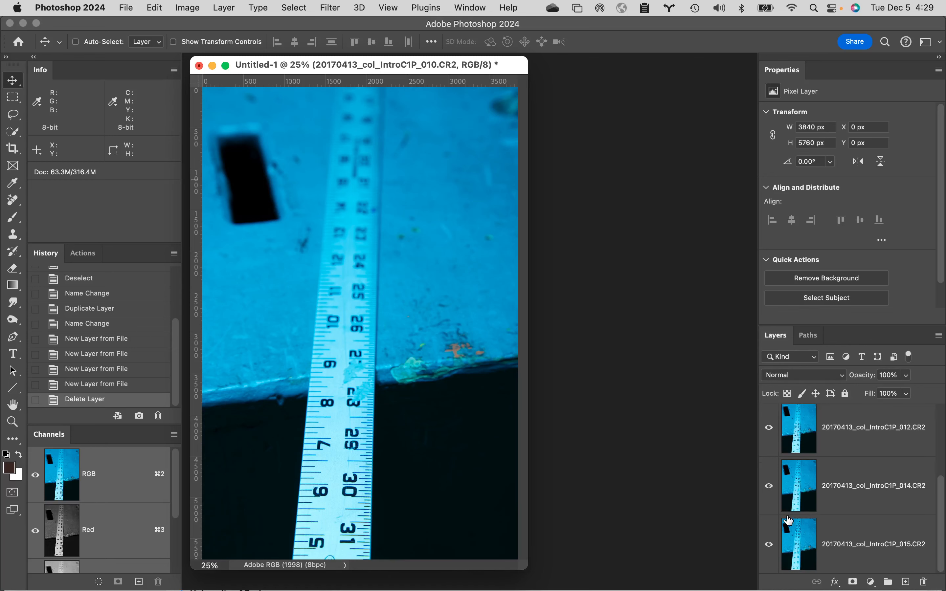
pyautogui.keyDown('alt'); pyautogui.click(769, 546); pyautogui.keyUp('alt')
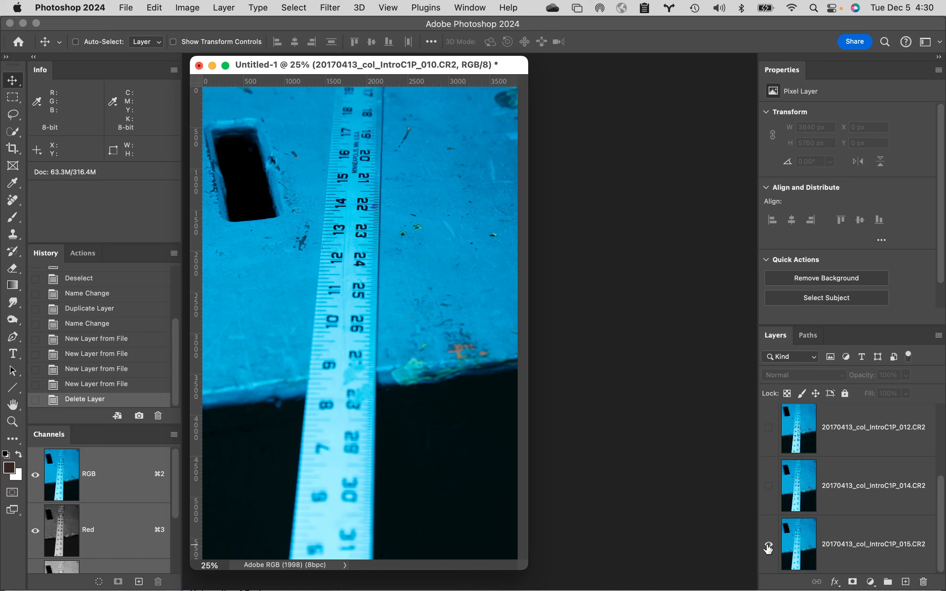
pyautogui.keyDown('alt'); pyautogui.click(768, 546); pyautogui.keyUp('alt')
pyautogui.keyDown('alt'); pyautogui.click(768, 546); pyautogui.keyUp('alt')
pyautogui.keyDown('alt'); pyautogui.click(768, 546); pyautogui.keyUp('alt')
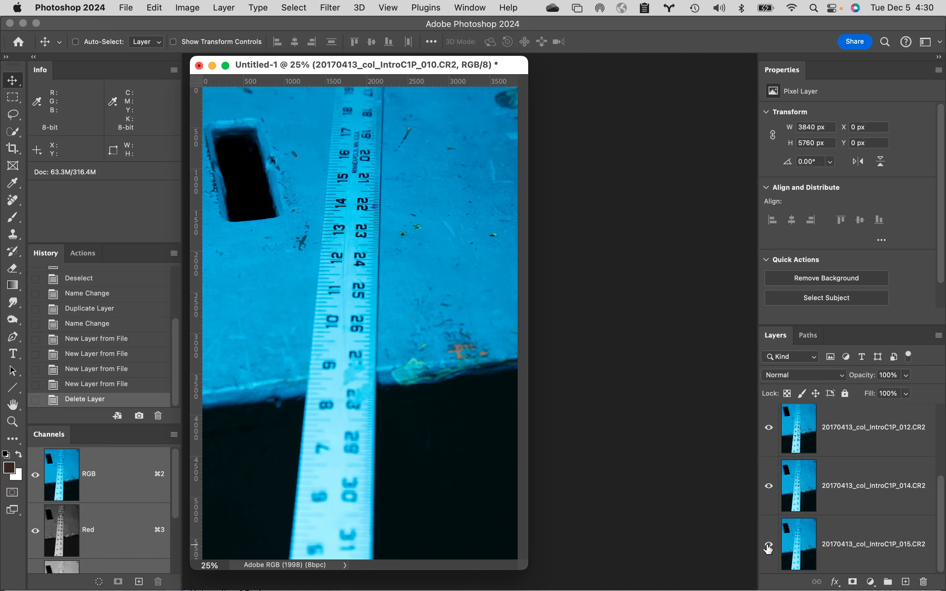
pyautogui.keyDown('alt'); pyautogui.click(768, 546); pyautogui.keyUp('alt')
pyautogui.keyDown('alt'); pyautogui.click(768, 546); pyautogui.keyUp('alt')
pyautogui.keyDown('alt'); pyautogui.click(768, 546); pyautogui.keyUp('alt')
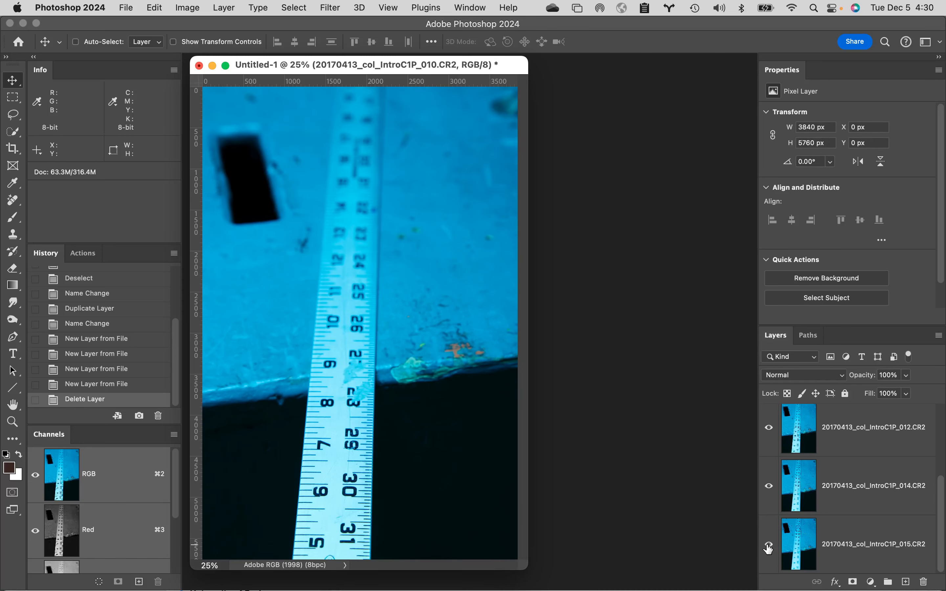
pyautogui.keyDown('alt'); pyautogui.click(768, 546); pyautogui.keyUp('alt')
pyautogui.keyDown('alt'); pyautogui.click(768, 546); pyautogui.keyUp('alt')
pyautogui.keyDown('alt'); pyautogui.click(769, 545); pyautogui.keyUp('alt')
pyautogui.keyDown('alt'); pyautogui.click(768, 546); pyautogui.keyUp('alt')
pyautogui.keyDown('alt'); pyautogui.click(769, 546); pyautogui.keyUp('alt')
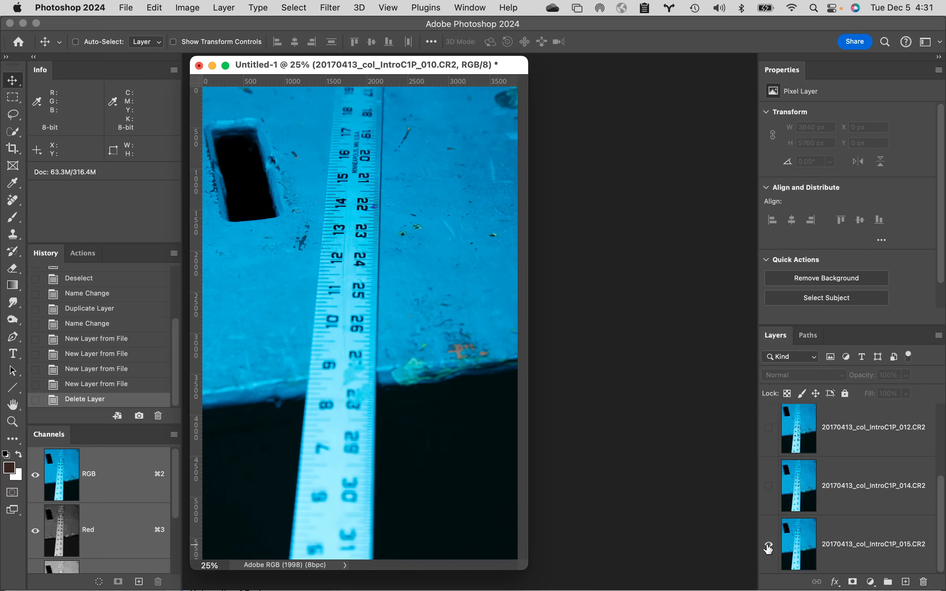
pyautogui.keyDown('alt'); pyautogui.click(769, 546); pyautogui.keyUp('alt')
pyautogui.keyDown('alt'); pyautogui.click(769, 545); pyautogui.keyUp('alt')
pyautogui.keyDown('alt'); pyautogui.click(768, 546); pyautogui.keyUp('alt')
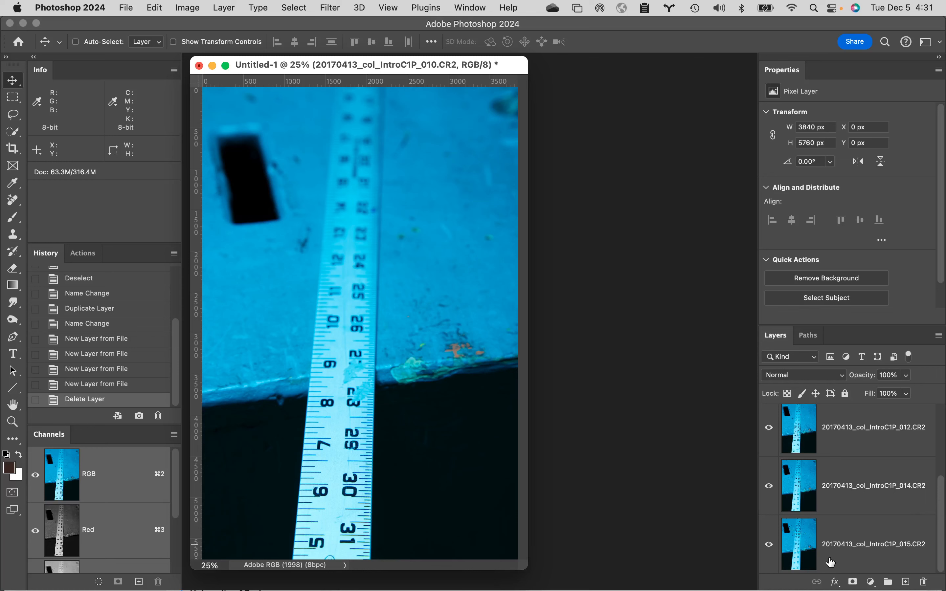
# Step: Select all five layers from 010 to 015 and auto-align them with the Auto projection, without lens correction
pyautogui.scroll(3, 792, 479)
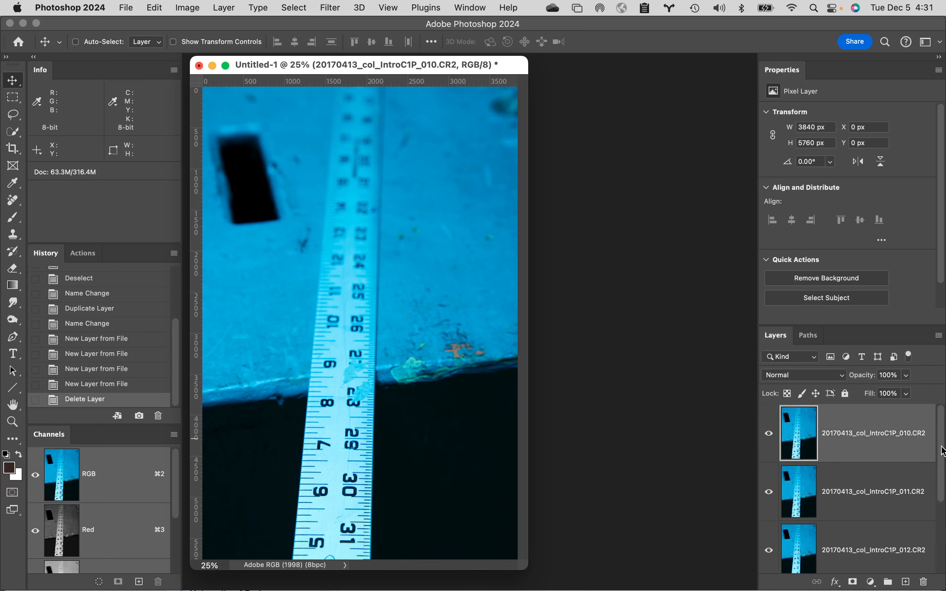
pyautogui.moveTo(942, 450); pyautogui.dragTo(942, 520)
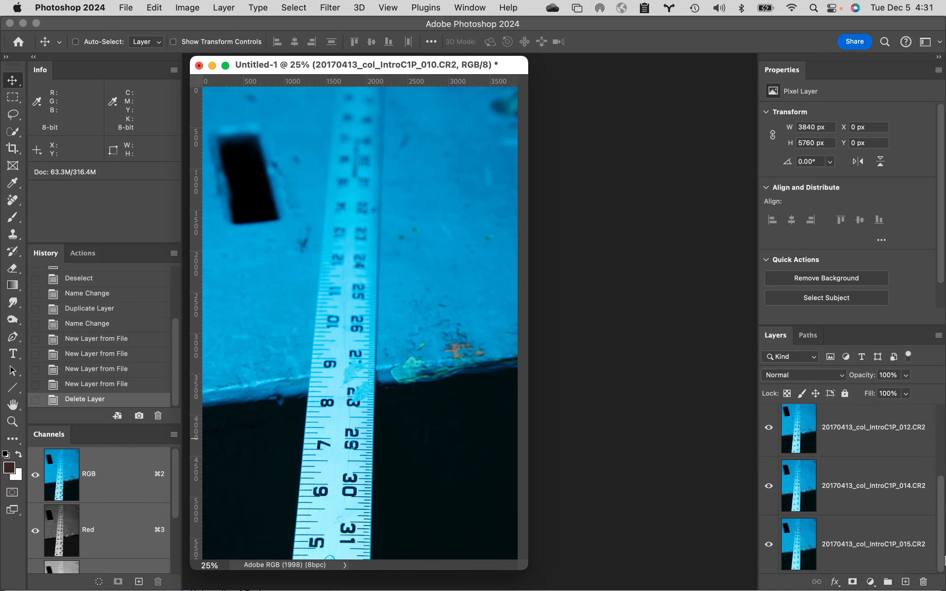
pyautogui.keyDown('shift'); pyautogui.click(855, 555); pyautogui.keyUp('shift')
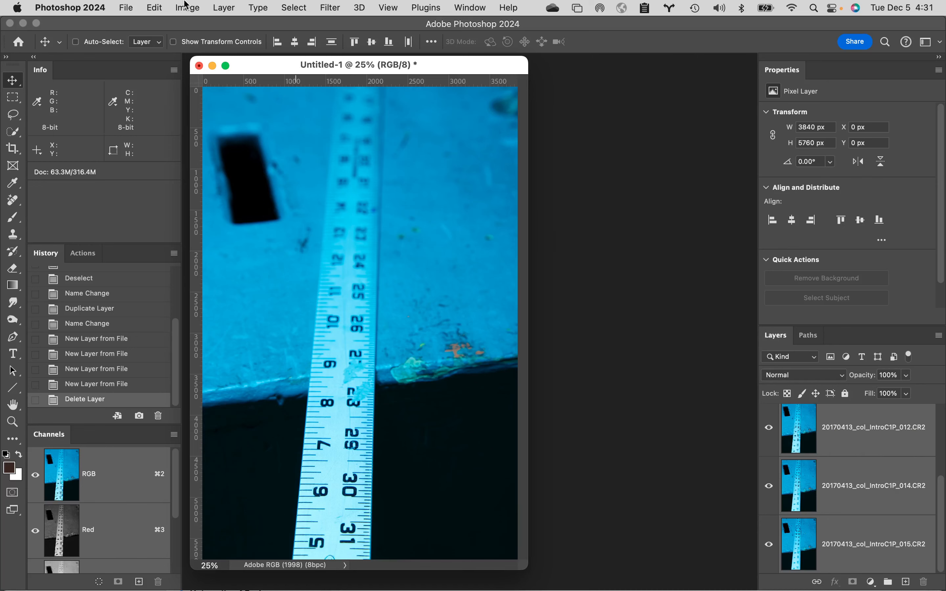
pyautogui.click(155, 7)
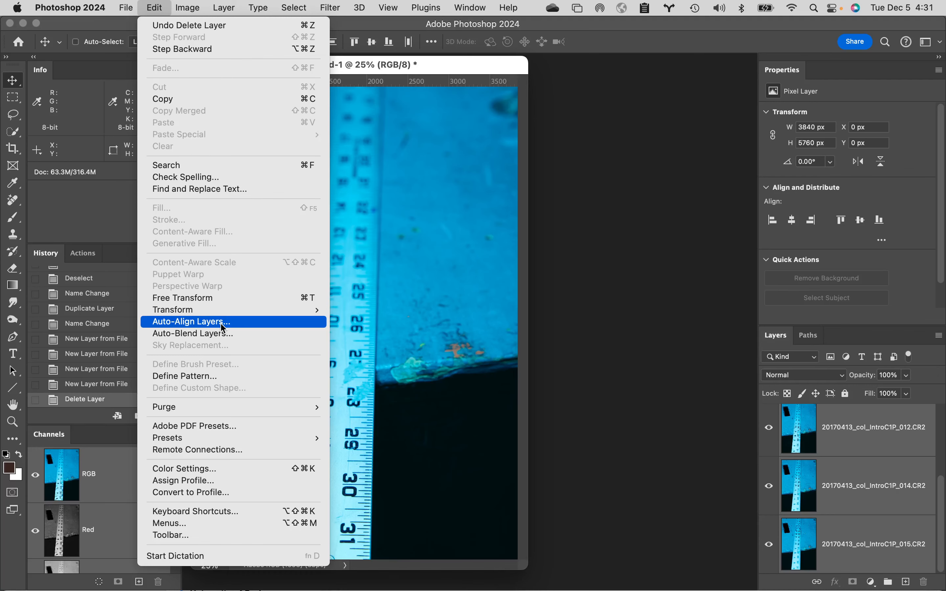
pyautogui.click(223, 327)
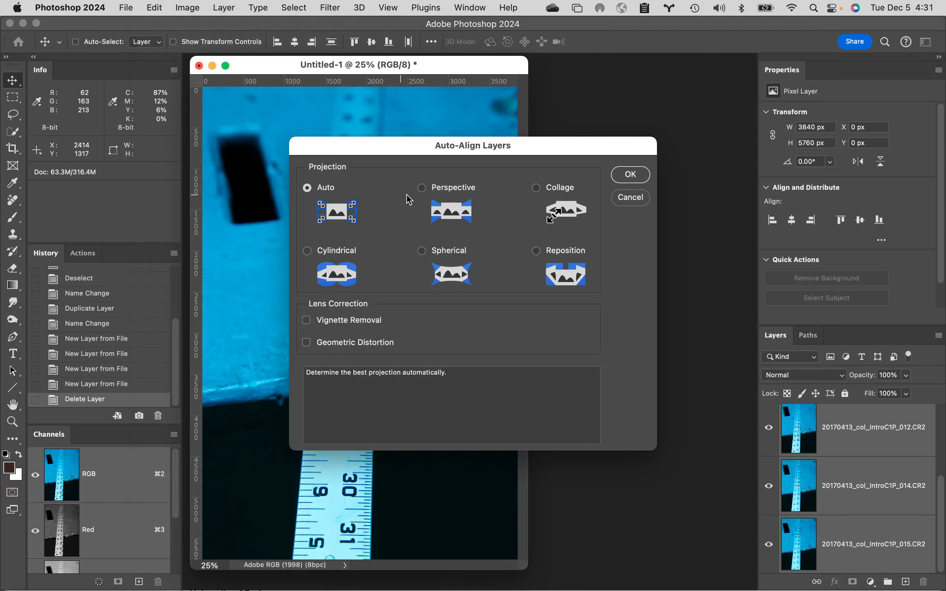
pyautogui.click(640, 177)
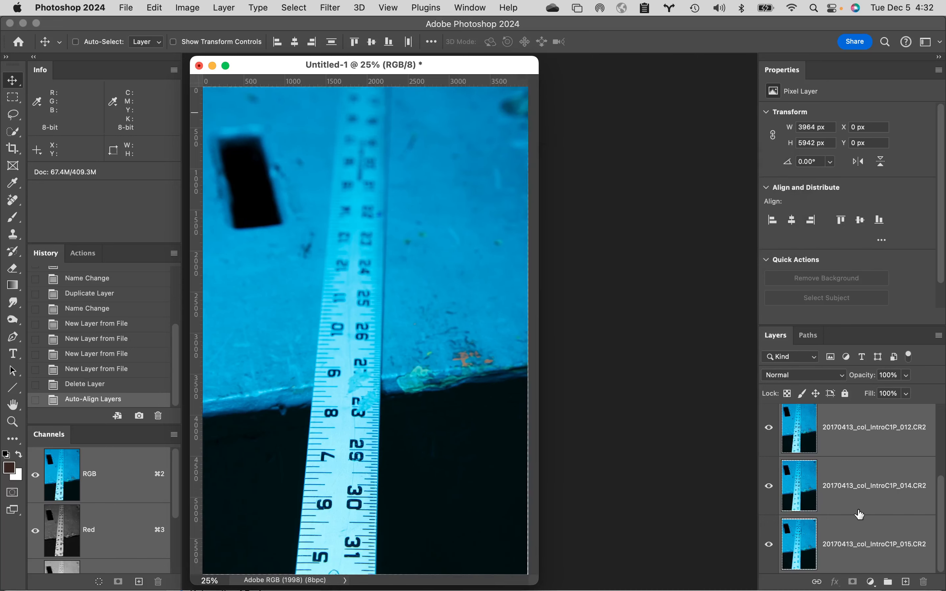
# Step: Check the alignment by repeatedly isolating the aligned bottom layer 015 and showing the whole stack again
pyautogui.keyDown('alt'); pyautogui.click(768, 547); pyautogui.keyUp('alt')
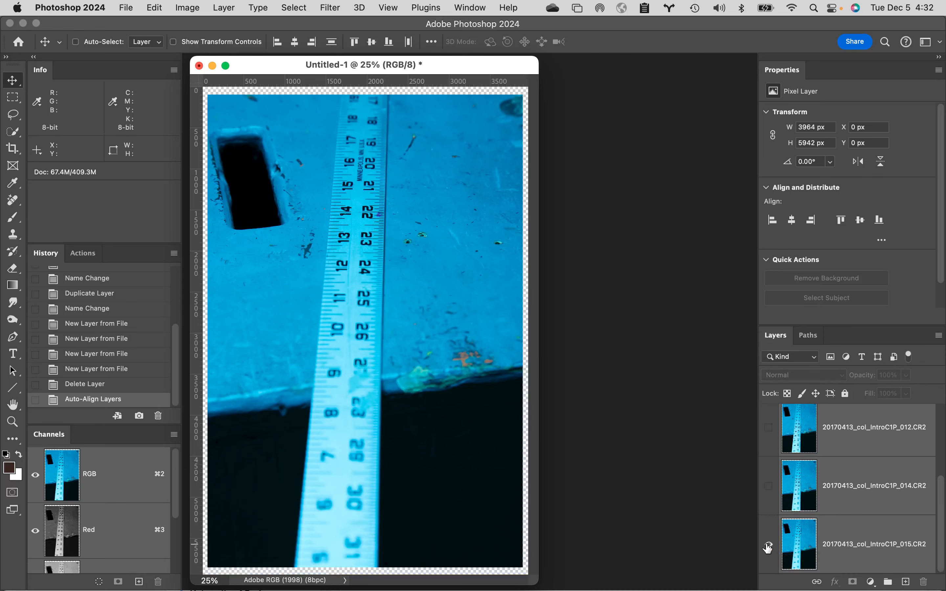
pyautogui.keyDown('alt'); pyautogui.click(769, 547); pyautogui.keyUp('alt')
pyautogui.keyDown('alt'); pyautogui.click(768, 547); pyautogui.keyUp('alt')
pyautogui.keyDown('alt'); pyautogui.click(768, 548); pyautogui.keyUp('alt')
pyautogui.keyDown('alt'); pyautogui.click(768, 547); pyautogui.keyUp('alt')
pyautogui.keyDown('alt'); pyautogui.click(769, 548); pyautogui.keyUp('alt')
pyautogui.keyDown('alt'); pyautogui.click(768, 547); pyautogui.keyUp('alt')
pyautogui.keyDown('alt'); pyautogui.click(768, 547); pyautogui.keyUp('alt')
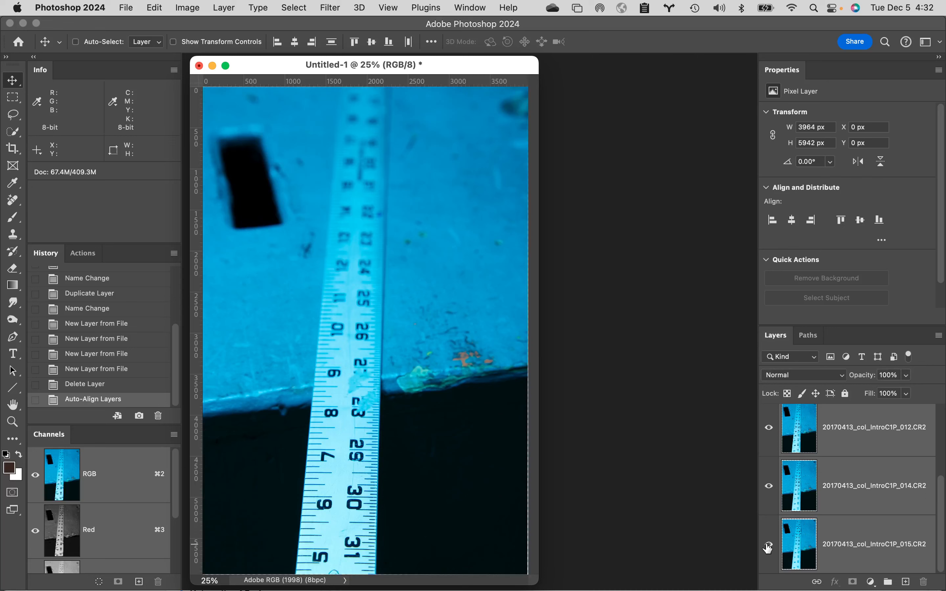
pyautogui.keyDown('alt'); pyautogui.click(768, 547); pyautogui.keyUp('alt')
pyautogui.keyDown('alt'); pyautogui.click(768, 548); pyautogui.keyUp('alt')
pyautogui.keyDown('alt'); pyautogui.click(768, 547); pyautogui.keyUp('alt')
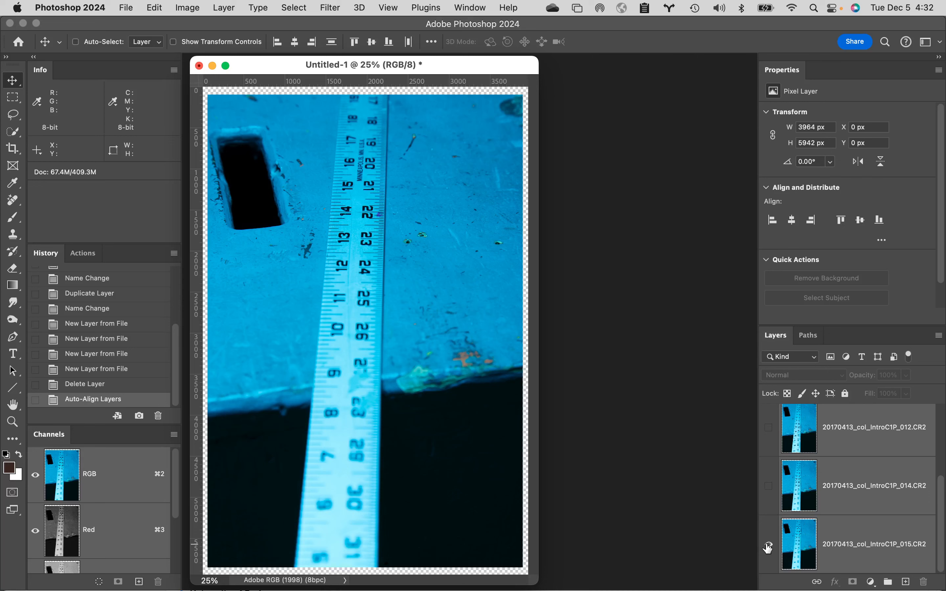
# Step: Turn the hidden layers above layer 015 back on, from 014 up to 010
pyautogui.click(769, 487)
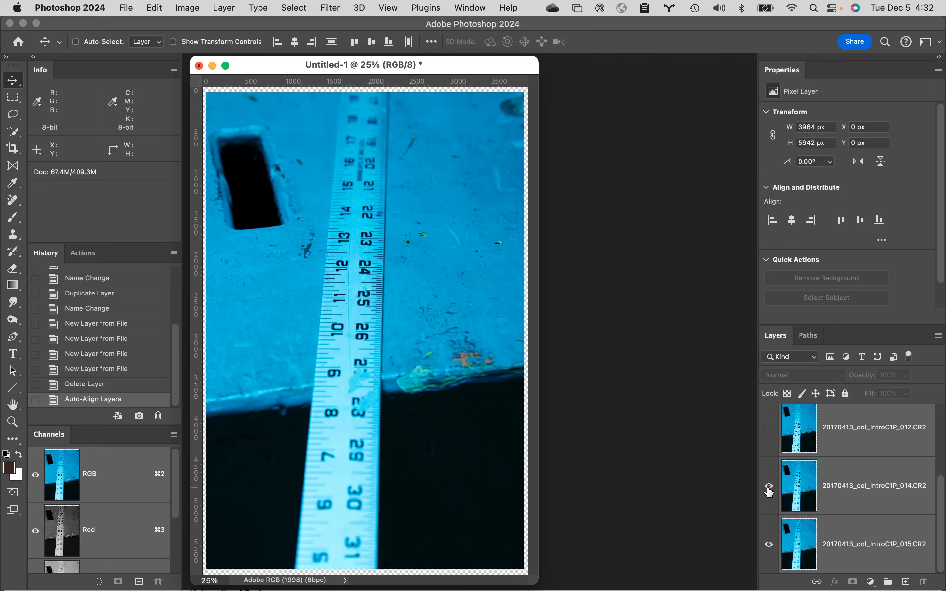
pyautogui.click(769, 544)
pyautogui.moveTo(769, 552); pyautogui.dragTo(771, 405)
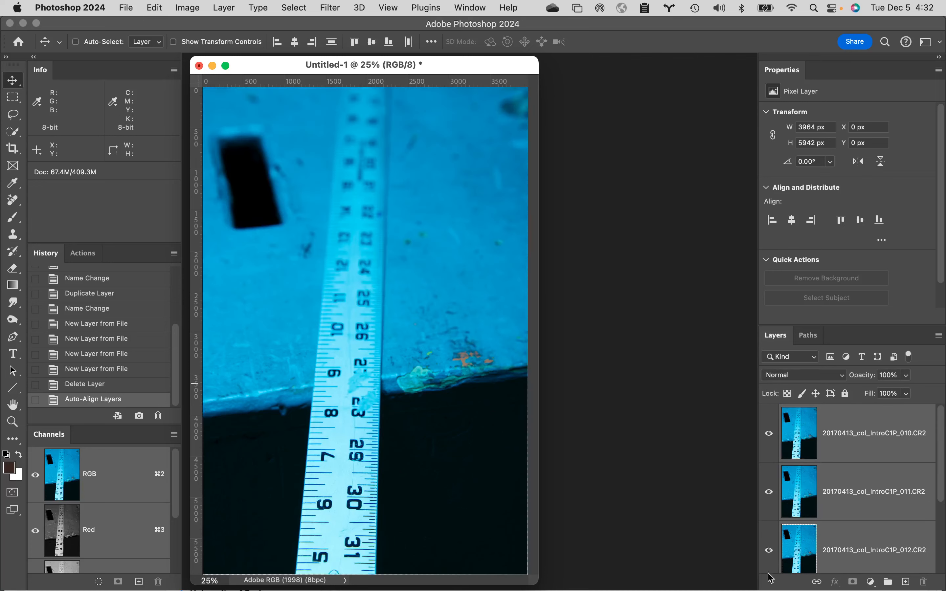
# Step: Auto-blend all five selected layers with Stack Images, Seamless Tones and Colors and Content Aware Fill Transparent Areas, and clear the leftover selection
pyautogui.scroll(-4, 772, 555)
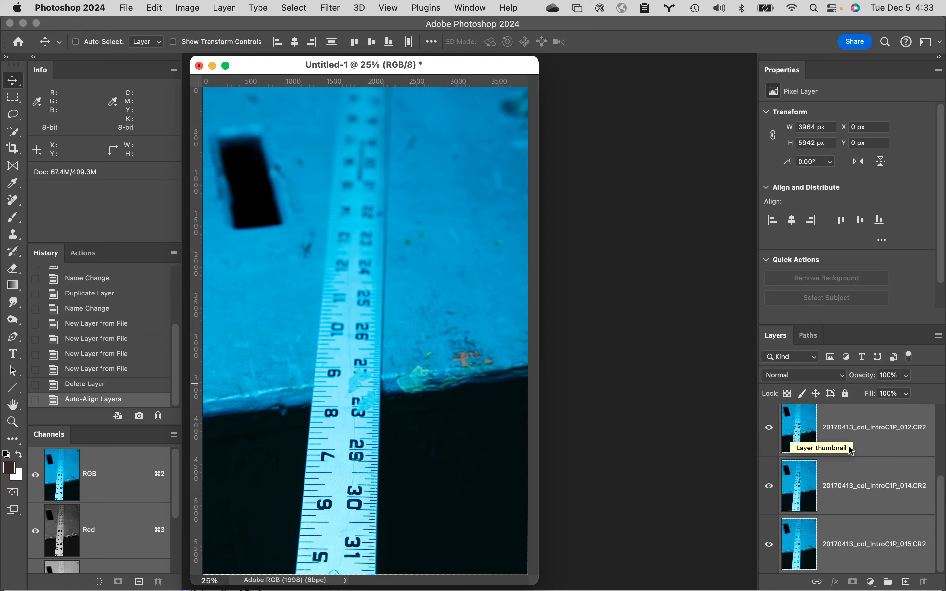
pyautogui.click(878, 546)
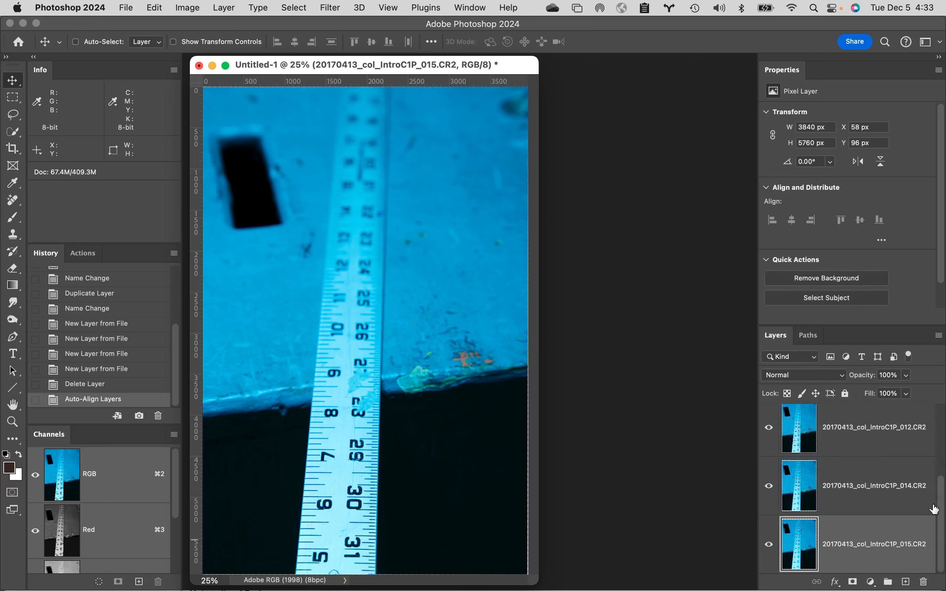
pyautogui.scroll(5, 941, 510)
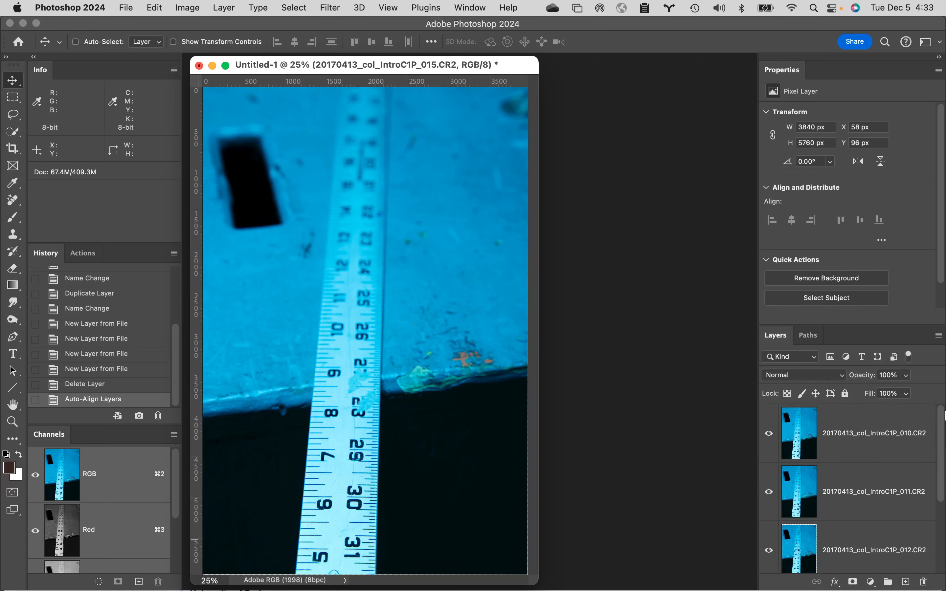
pyautogui.keyDown('shift'); pyautogui.click(884, 426); pyautogui.keyUp('shift')
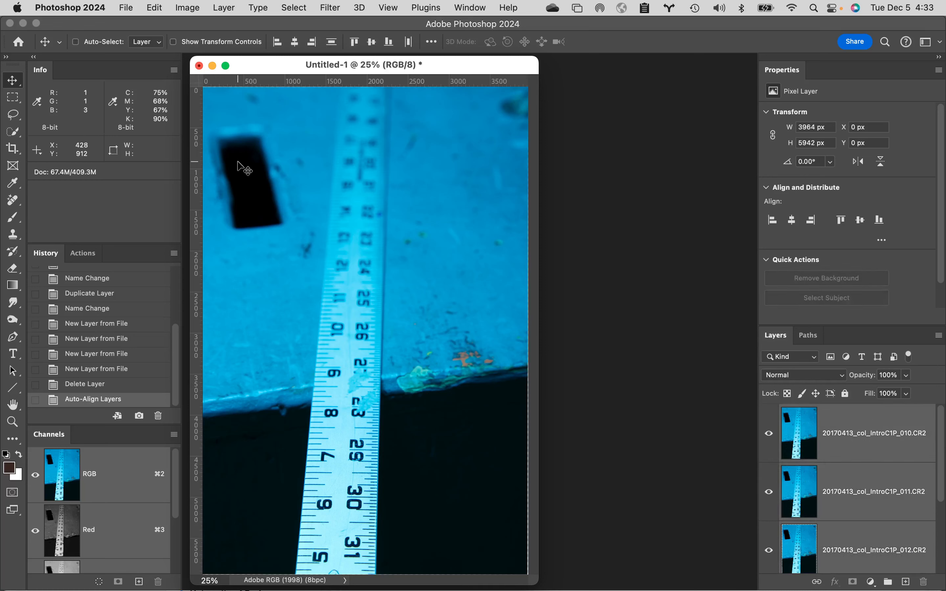
pyautogui.click(155, 7)
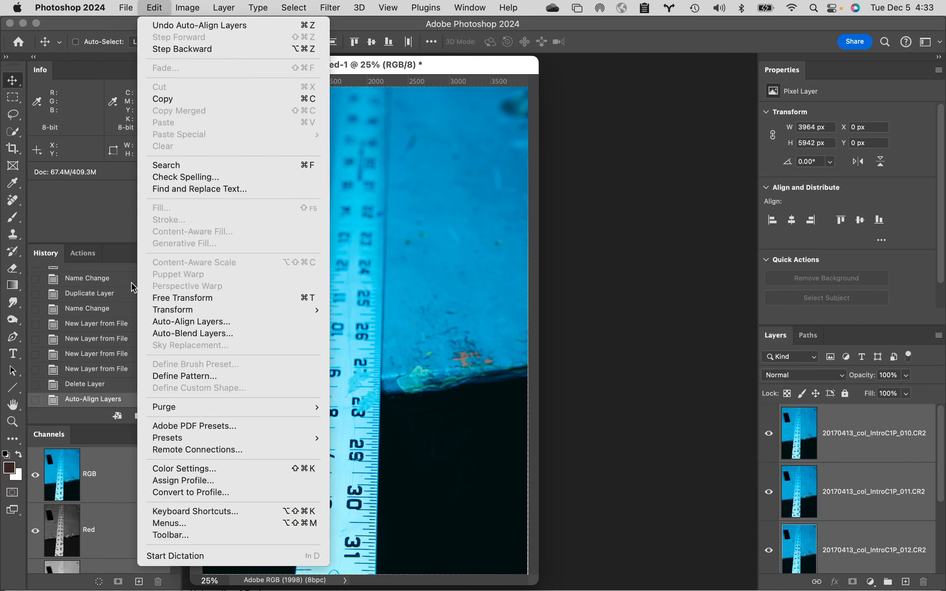
pyautogui.click(179, 335)
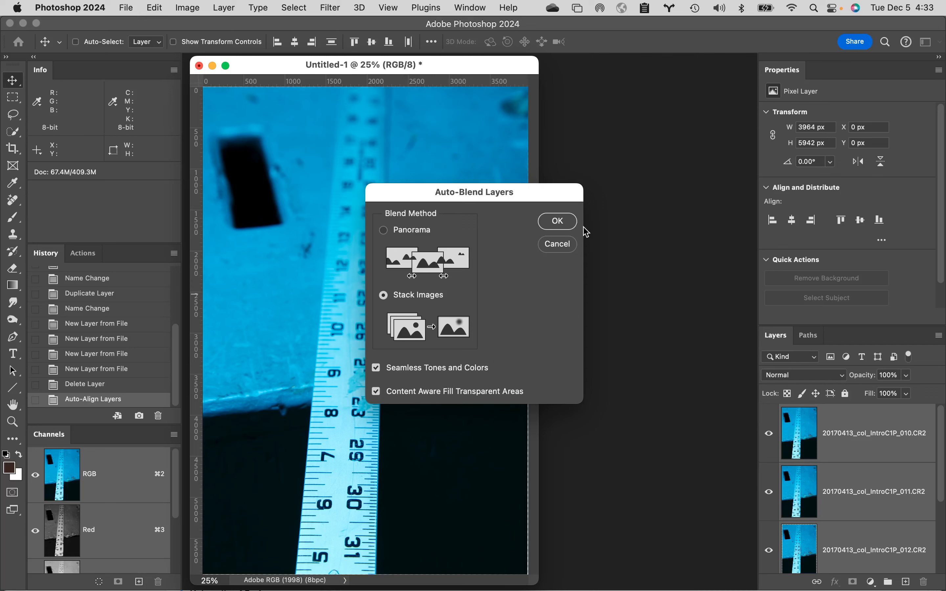
pyautogui.click(557, 222)
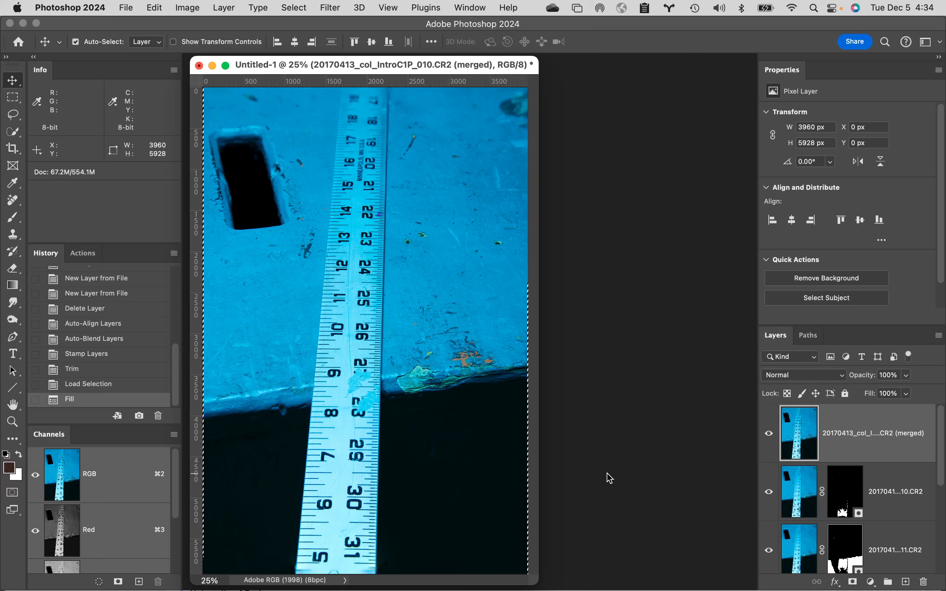
pyautogui.press('super+d')
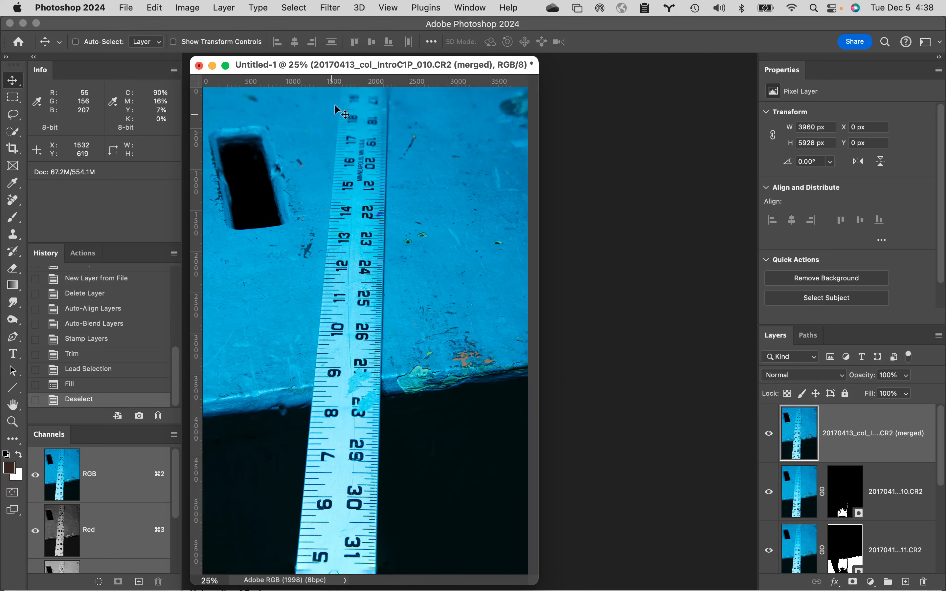
# Step: Close the blended document without saving, and open Focus Stacking Folder 2 in Finder
pyautogui.click(199, 66)
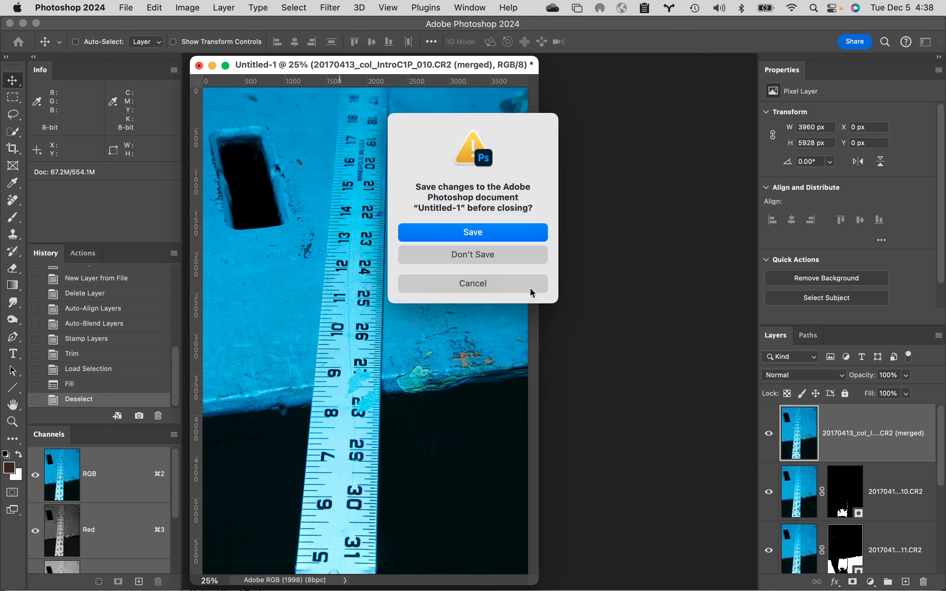
pyautogui.click(504, 255)
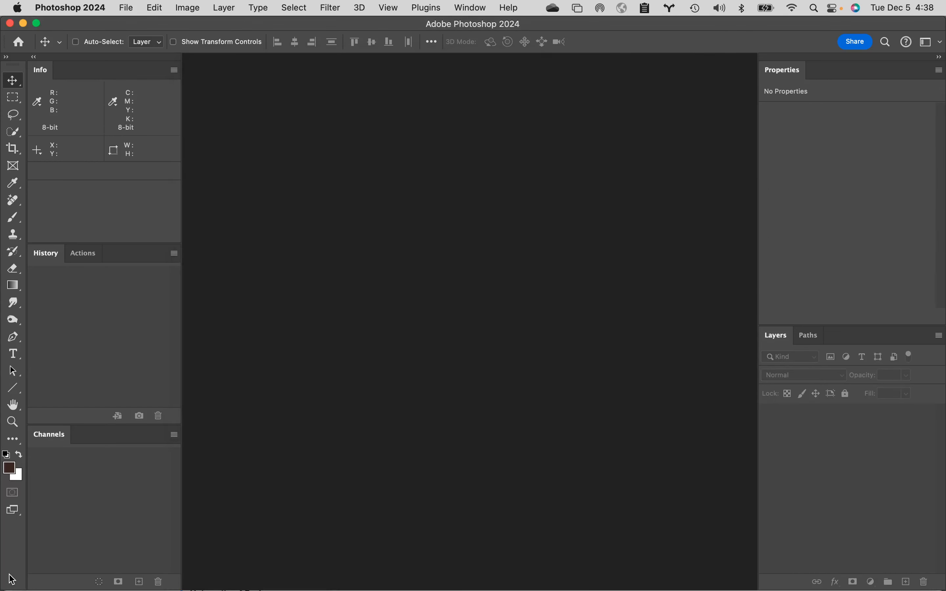
pyautogui.click(22, 579)
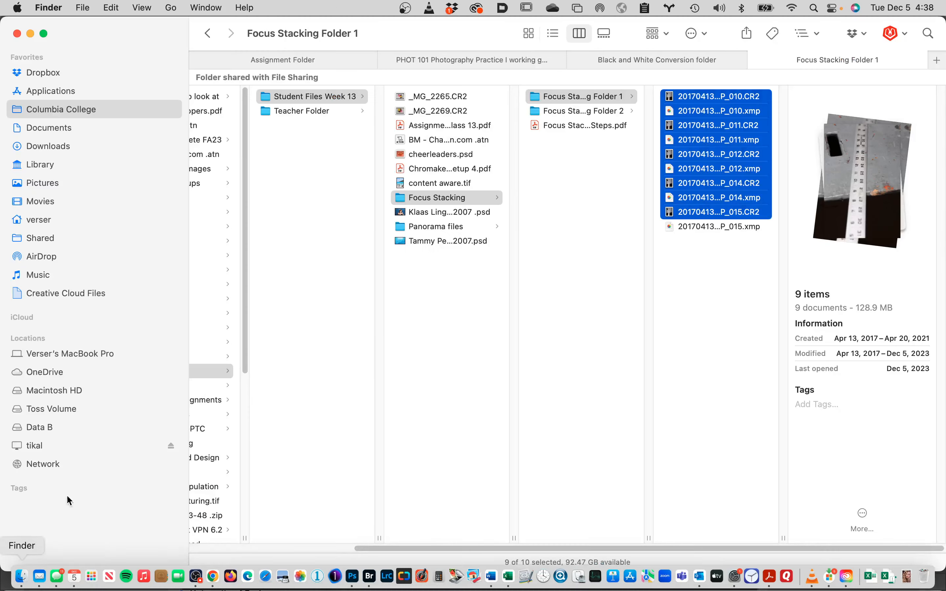
pyautogui.click(575, 108)
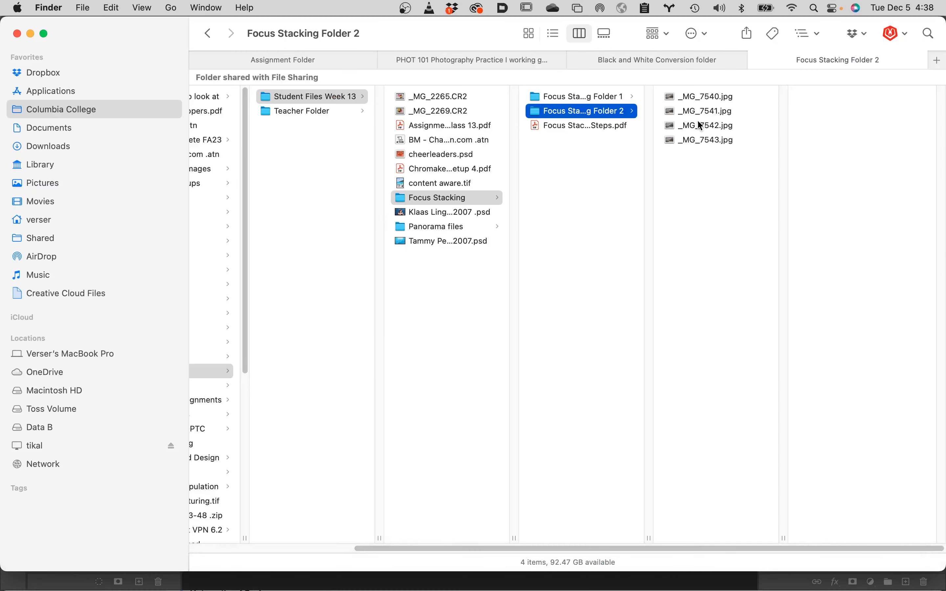
# Step: Preview _MG_7540.jpg, _MG_7543.jpg and _MG_7542.jpg in Focus Stacking Folder 2 to compare which areas are in focus
pyautogui.click(699, 100)
pyautogui.press('space')
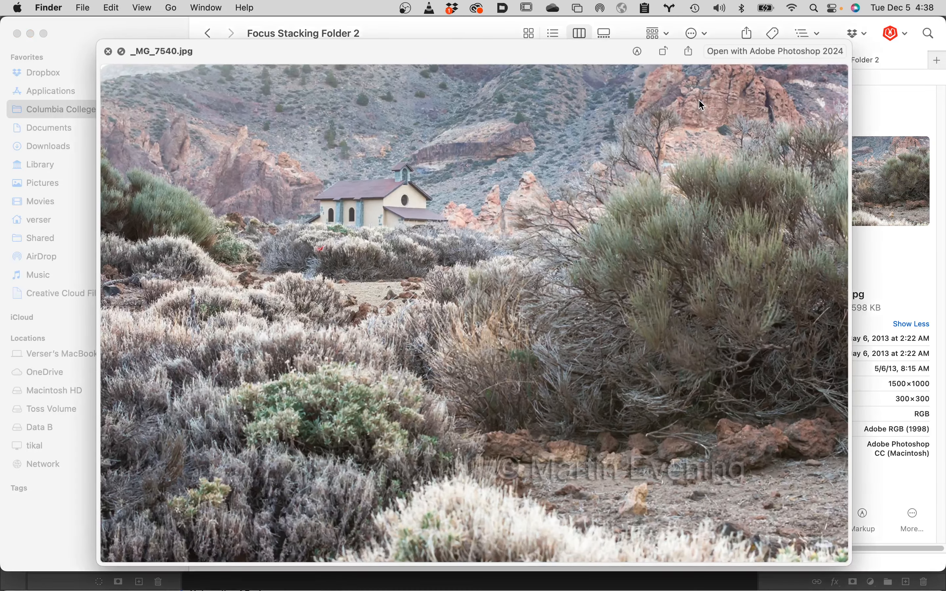
pyautogui.press('space')
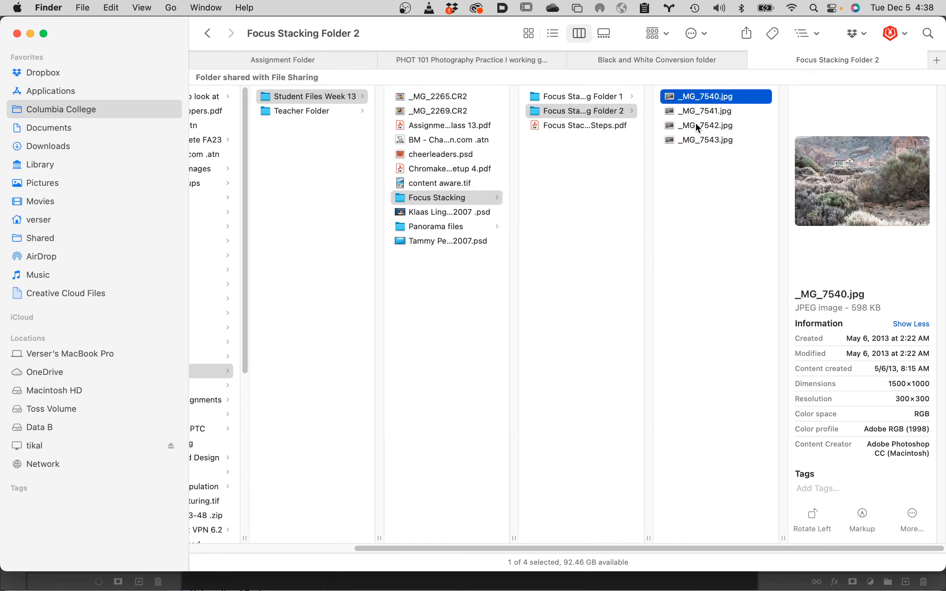
pyautogui.click(708, 139)
pyautogui.press('space')
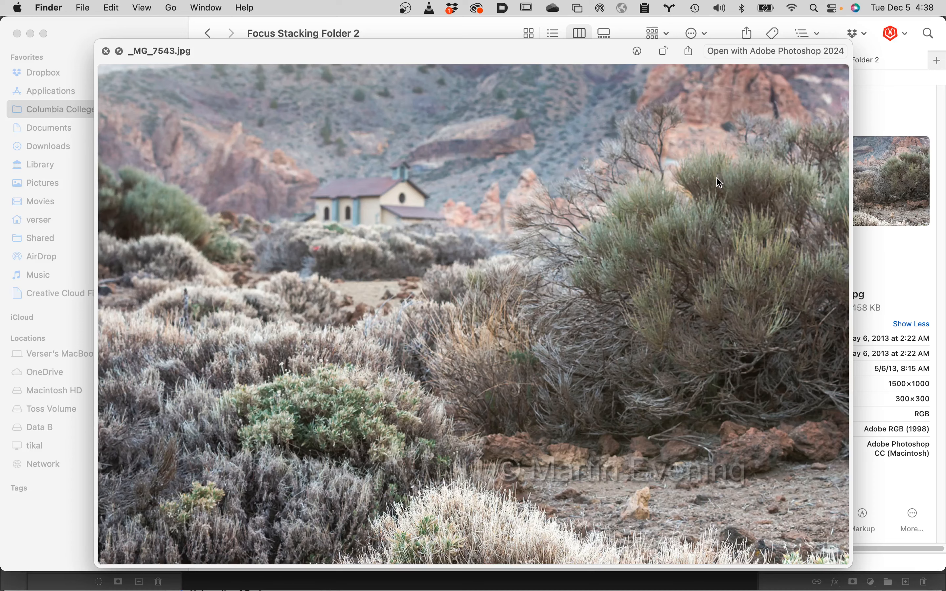
pyautogui.press('space')
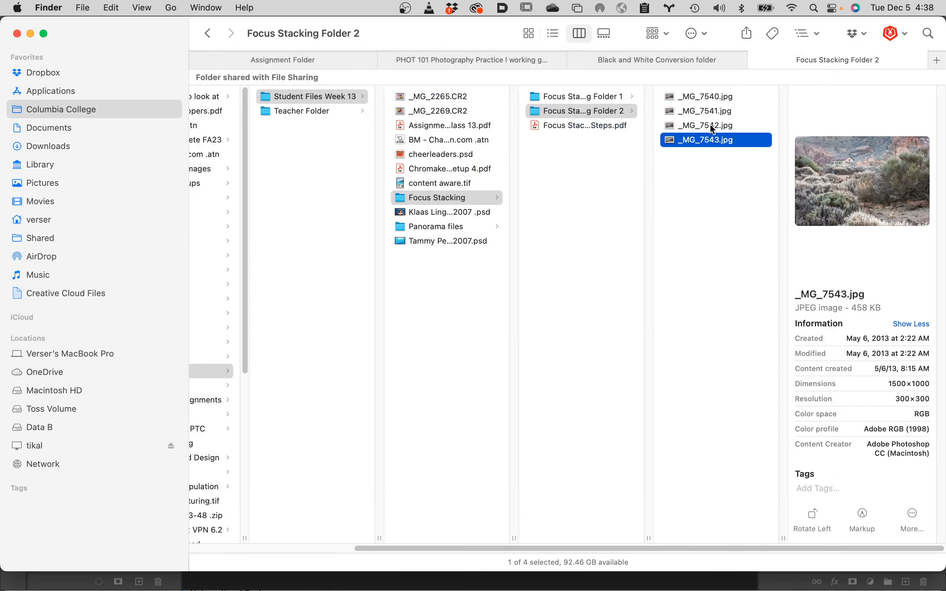
pyautogui.click(712, 126)
pyautogui.press('space')
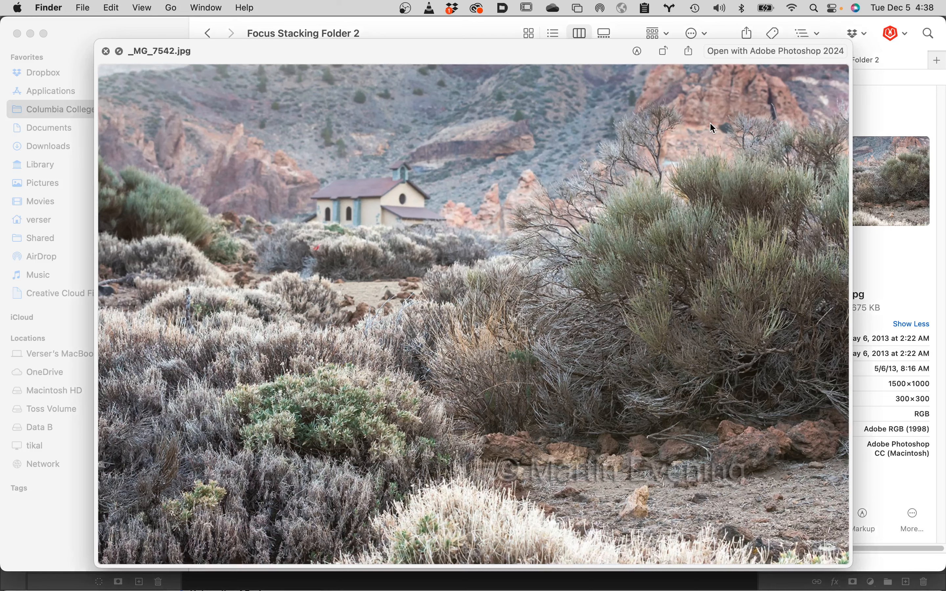
pyautogui.press('space')
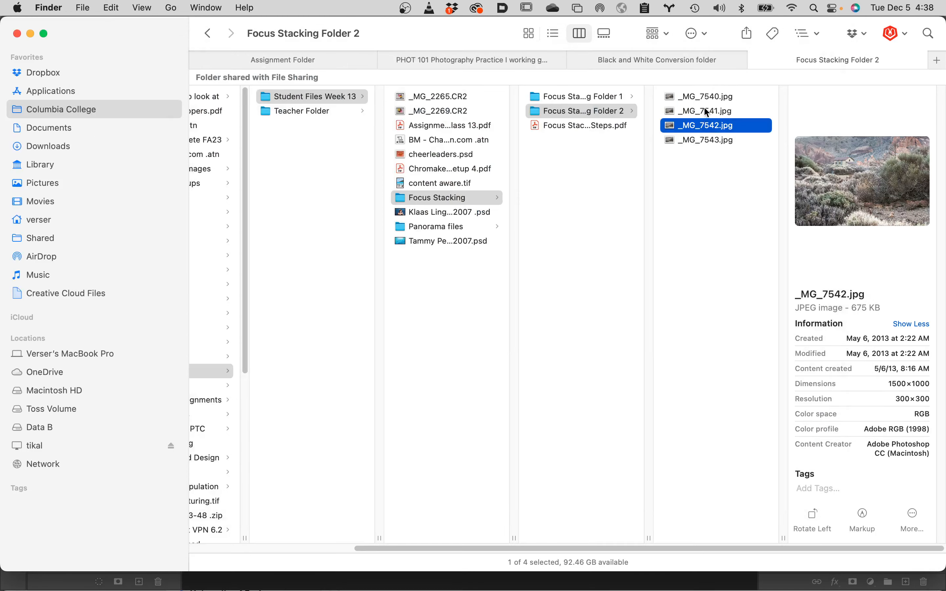
# Step: Preview _MG_7541.jpg and _MG_7540.jpg in Focus Stacking Folder 2 to compare which areas are in focus
pyautogui.click(705, 110)
pyautogui.press('space')
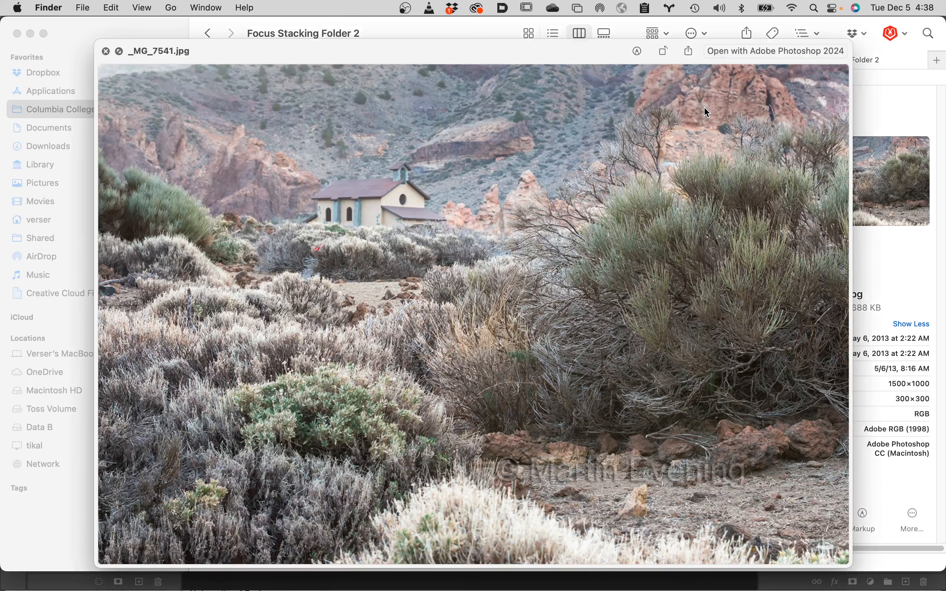
pyautogui.press('space')
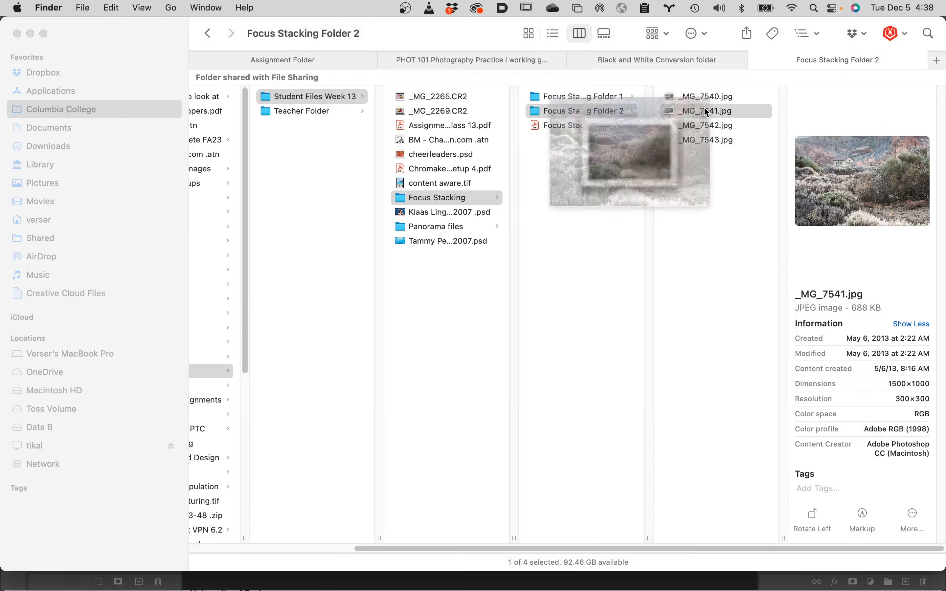
pyautogui.click(707, 101)
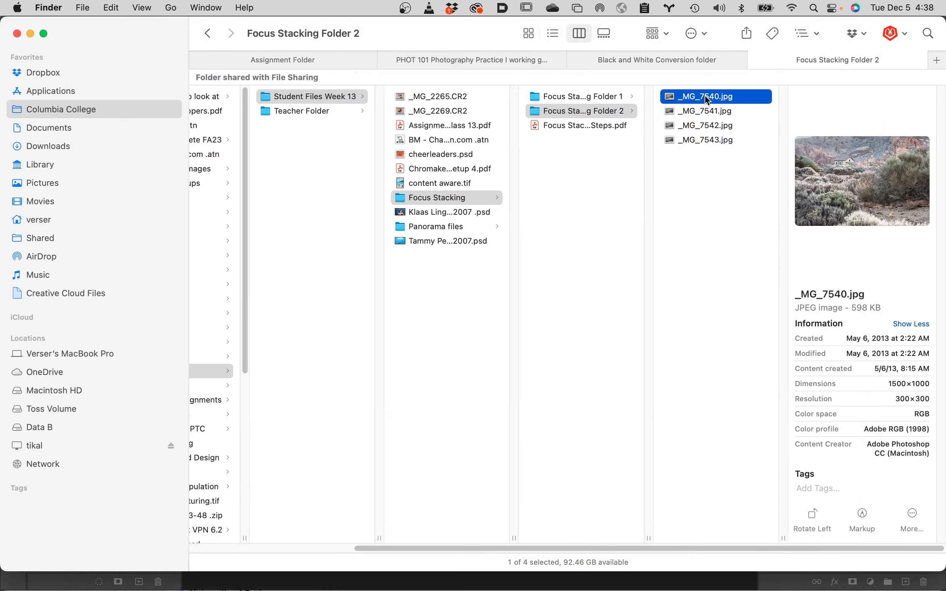
pyautogui.press('space')
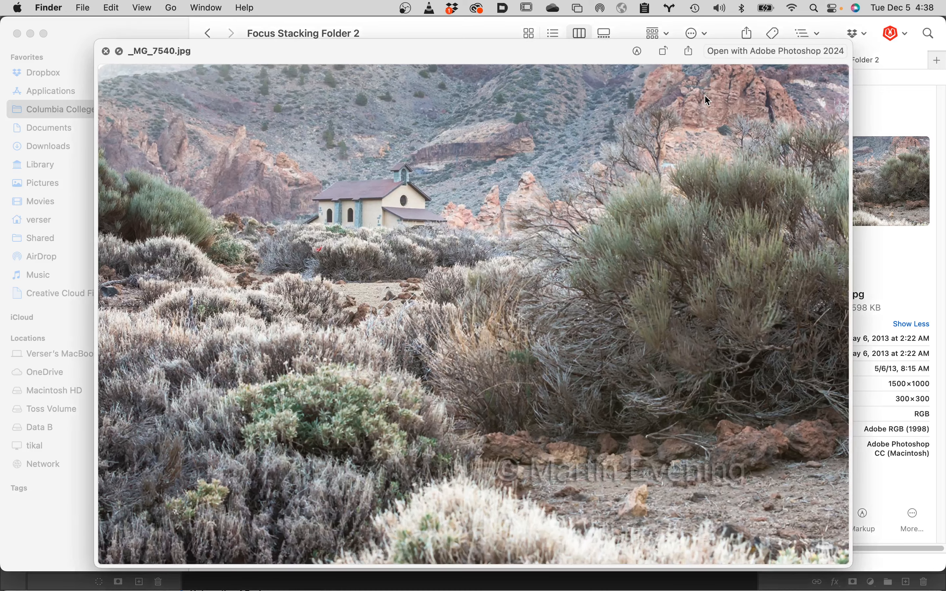
pyautogui.press('space')
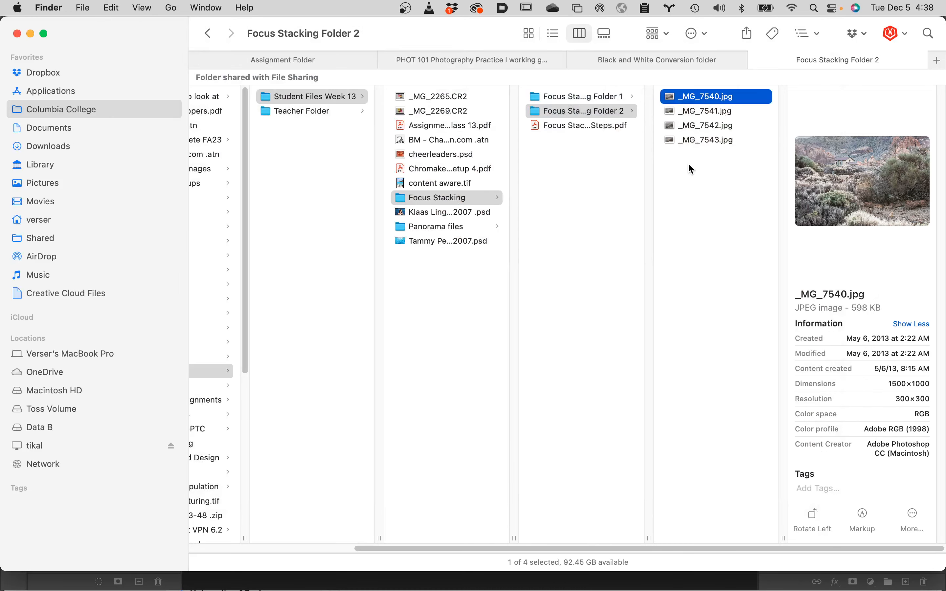
# Step: Switch to Photoshop, start Load Files into Stack, and browse to Focus Stacking Folder 2 for the source files
pyautogui.moveTo(127, 582)
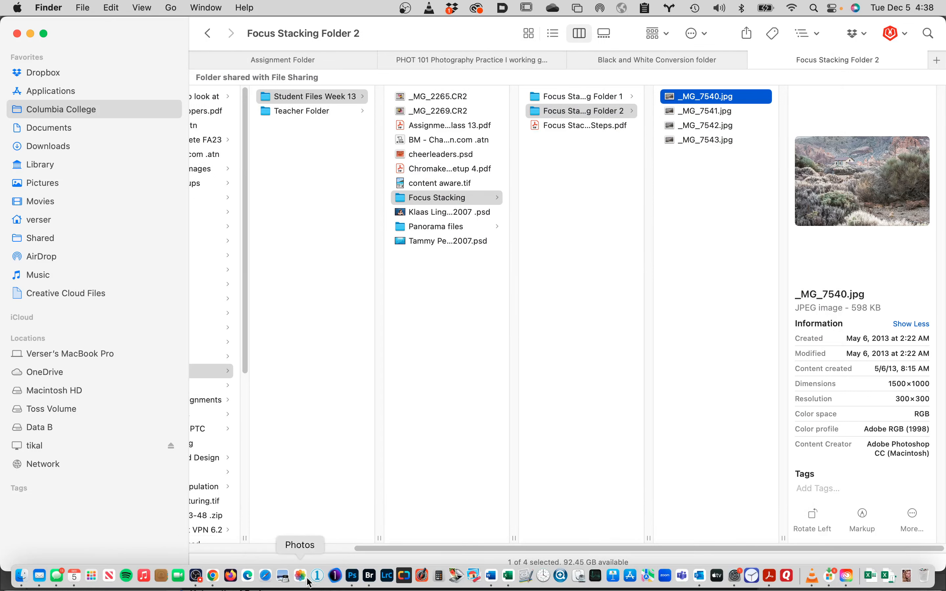
pyautogui.click(352, 575)
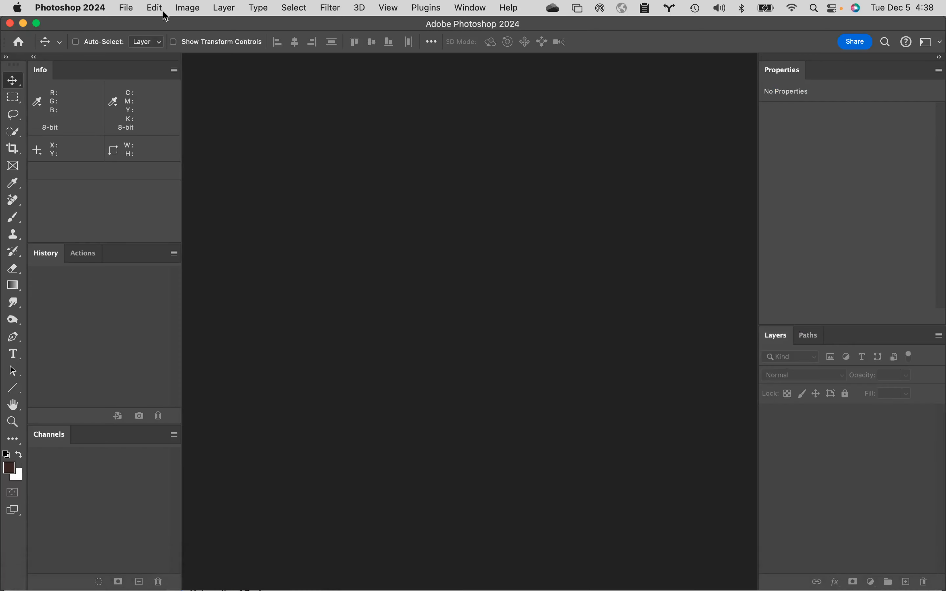
pyautogui.click(127, 6)
pyautogui.moveTo(146, 339)
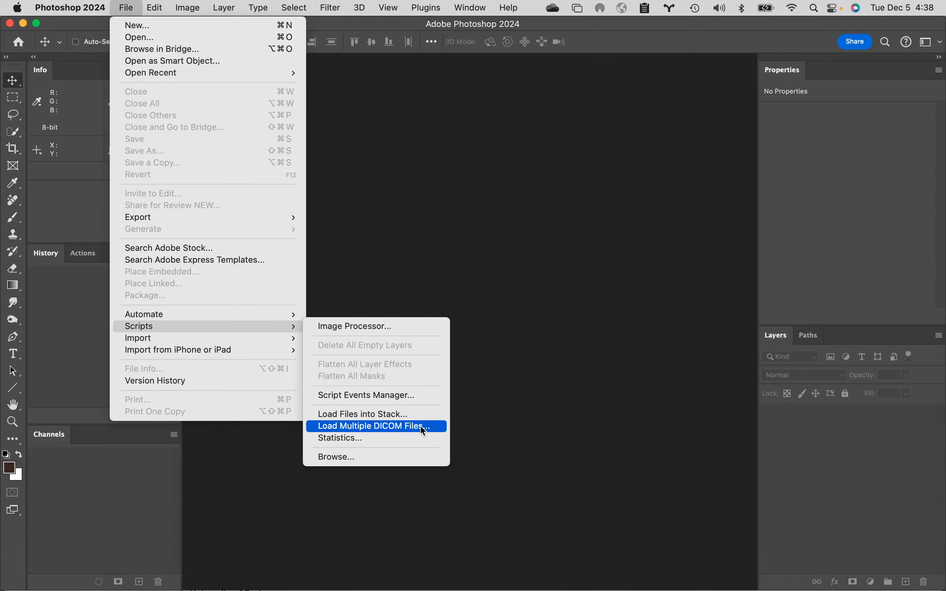
pyautogui.click(393, 417)
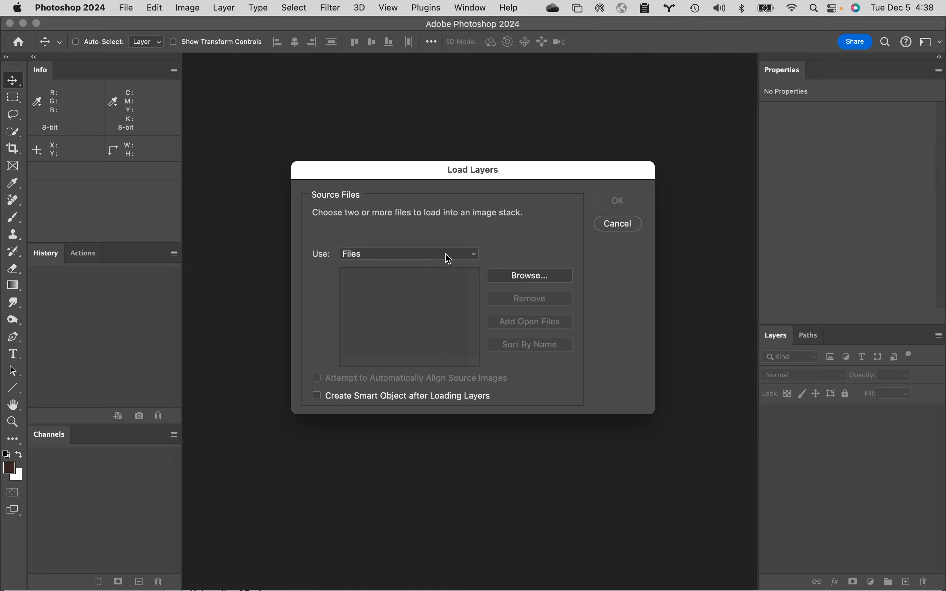
pyautogui.click(525, 281)
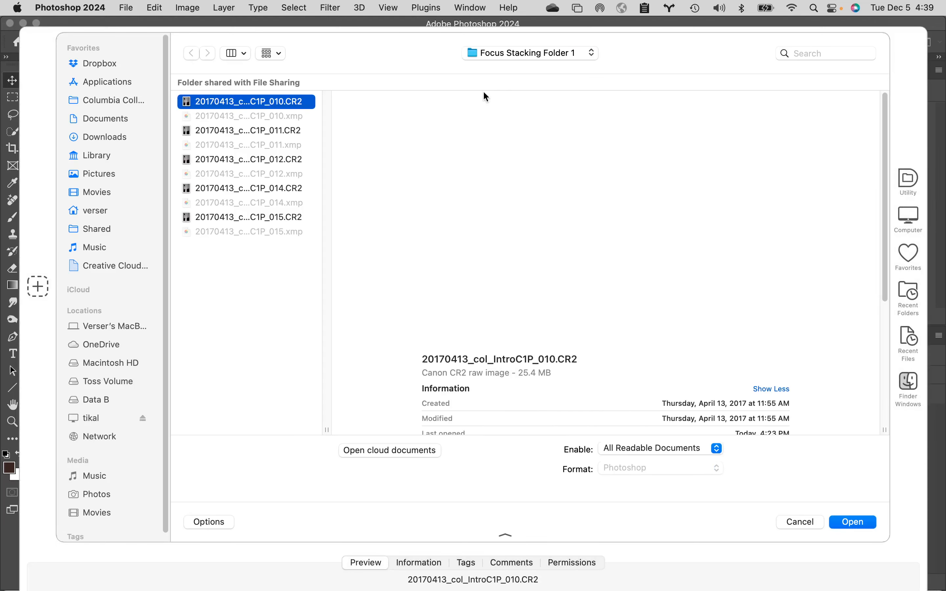
pyautogui.click(500, 53)
pyautogui.moveTo(502, 70)
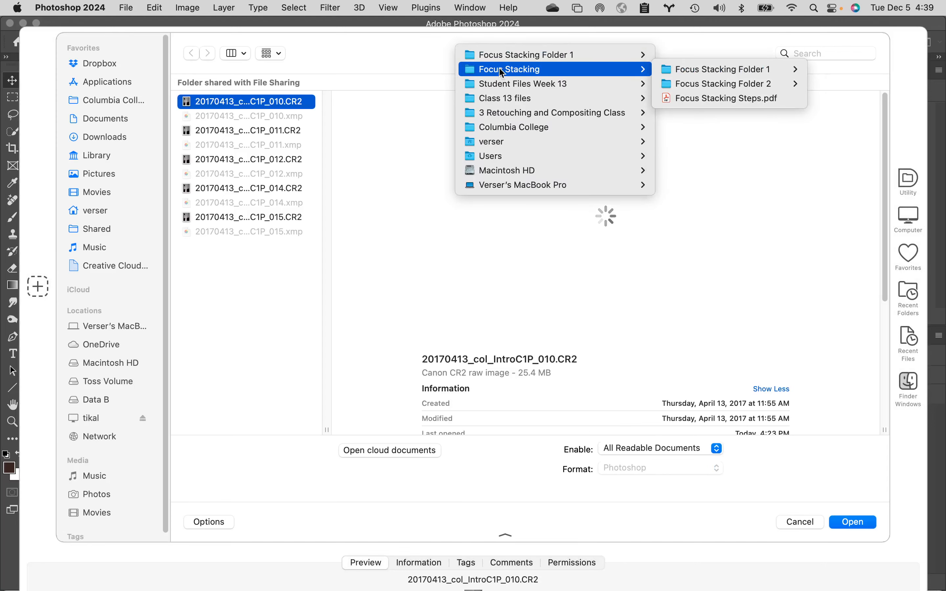
pyautogui.click(675, 83)
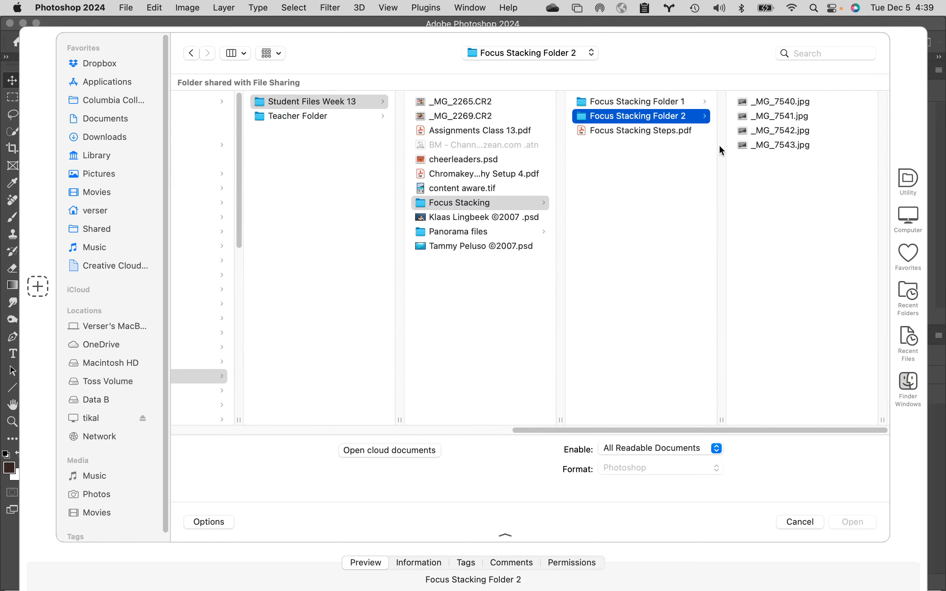
# Step: Load _MG_7540.jpg through _MG_7543.jpg as a layer stack, without automatic alignment or smart object creation
pyautogui.click(786, 103)
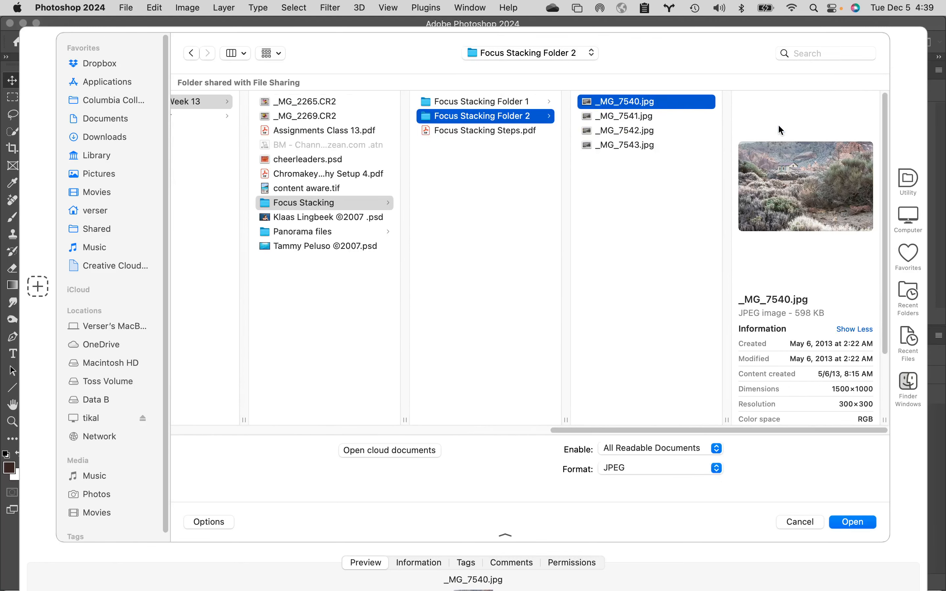
pyautogui.keyDown('shift'); pyautogui.click(630, 149); pyautogui.keyUp('shift')
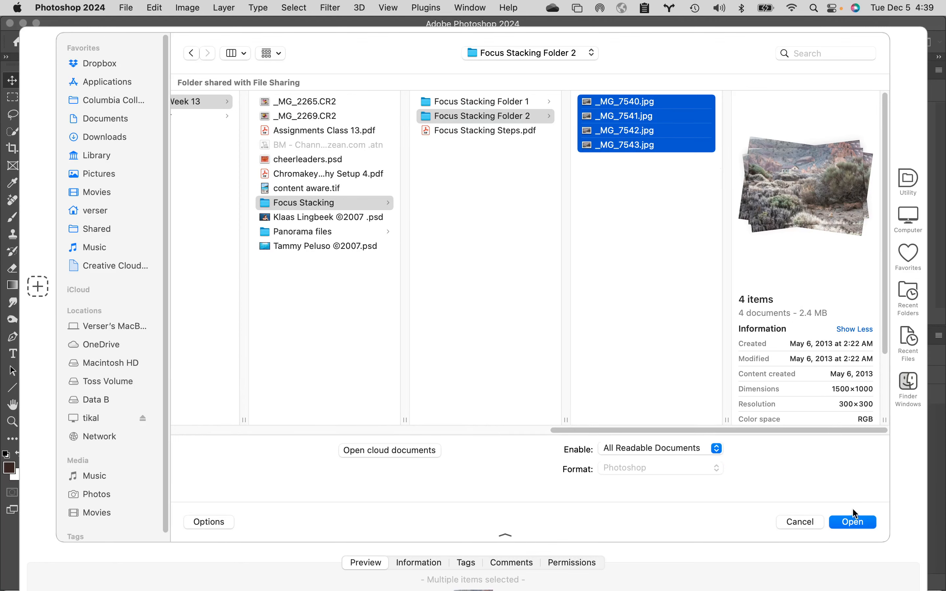
pyautogui.click(855, 523)
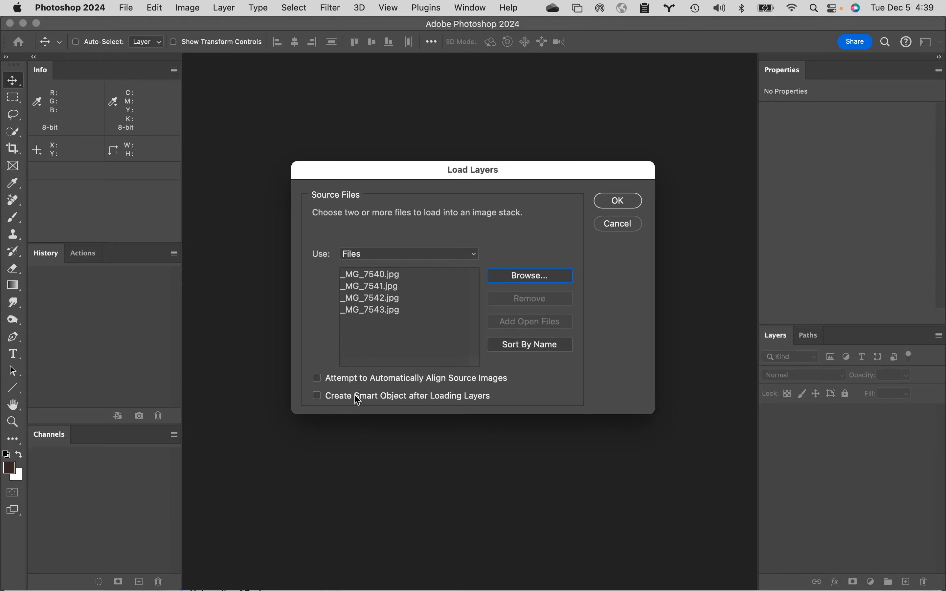
pyautogui.click(621, 200)
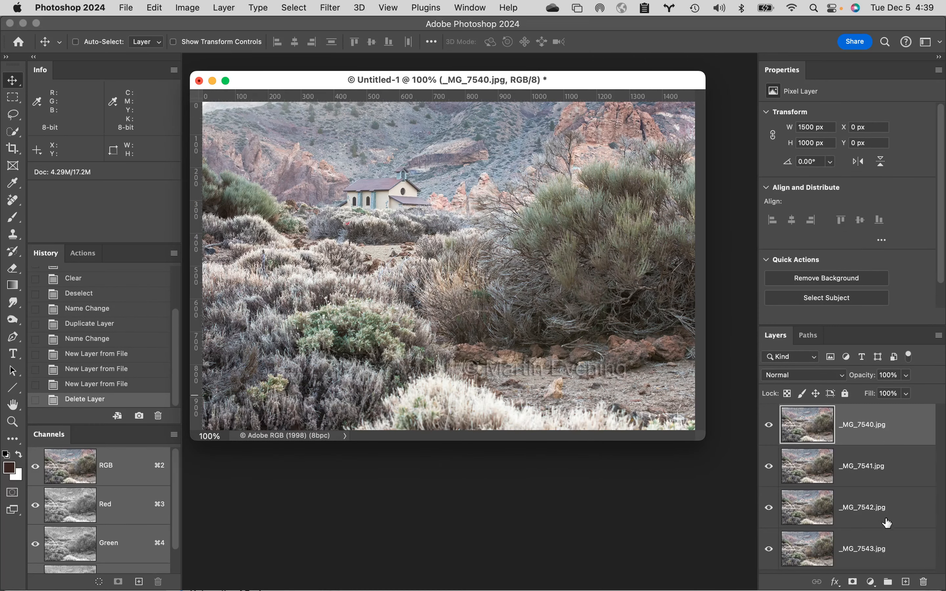
# Step: Select all four image layers and auto-align them with the Auto projection
pyautogui.keyDown('shift'); pyautogui.click(902, 544); pyautogui.keyUp('shift')
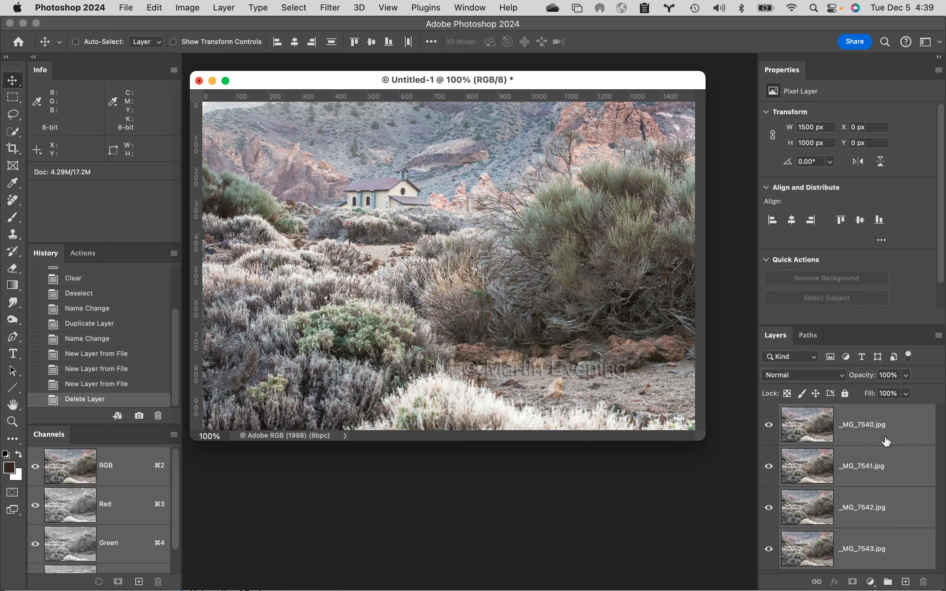
pyautogui.click(154, 6)
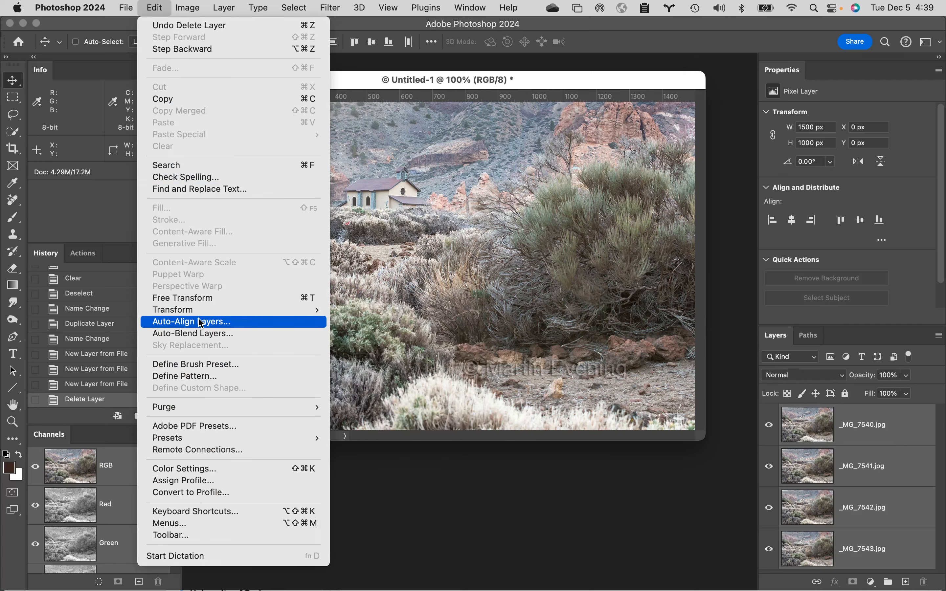
pyautogui.click(219, 326)
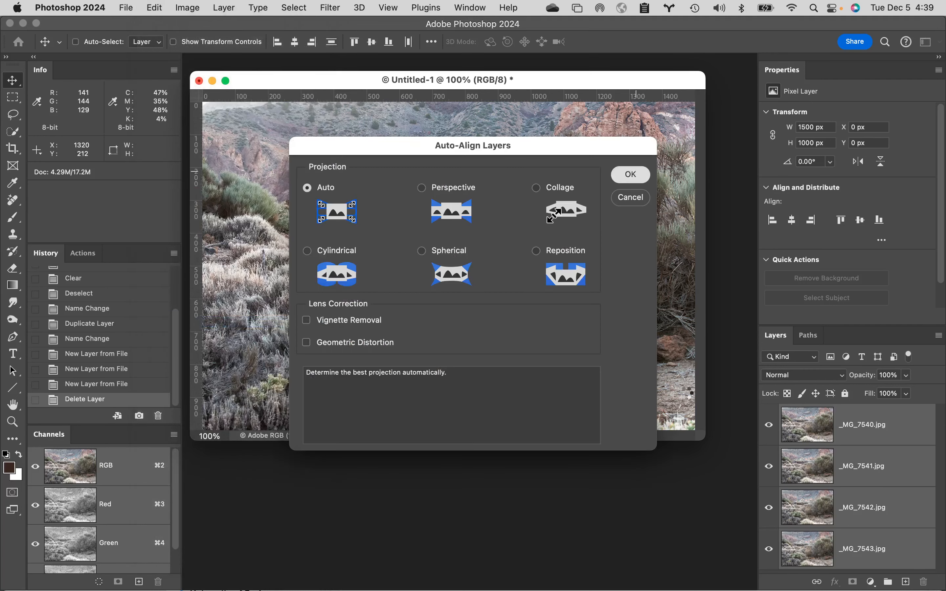
pyautogui.press('Return')
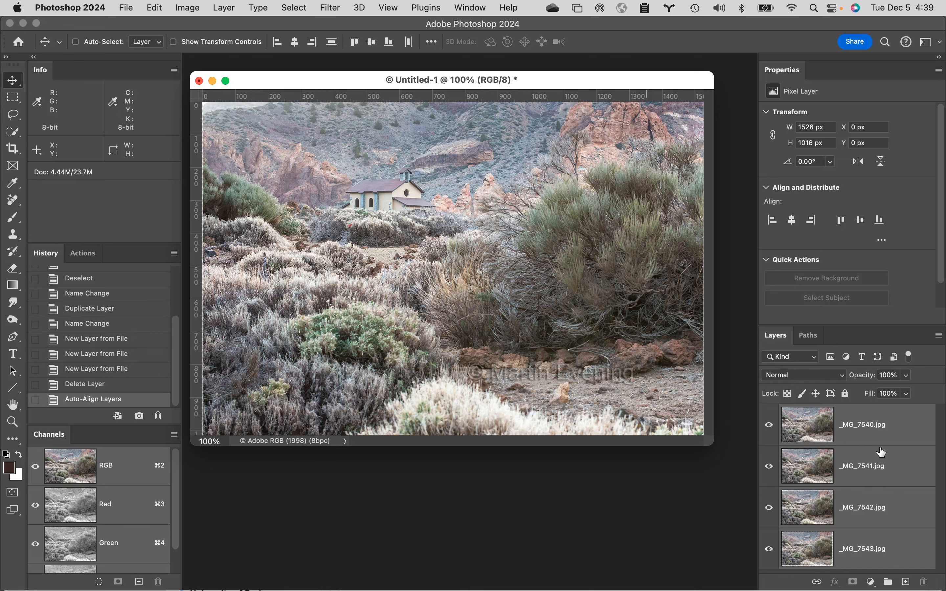
# Step: Compare the _MG_7543.jpg layer alone with the full stack by repeatedly hiding and showing all the other layers
pyautogui.keyDown('alt'); pyautogui.click(769, 552); pyautogui.keyUp('alt')
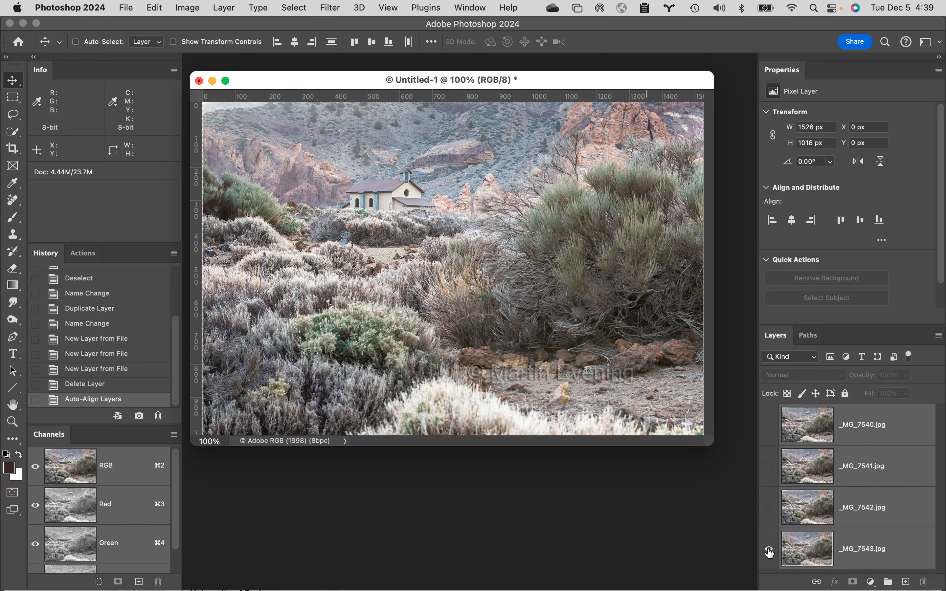
pyautogui.keyDown('alt'); pyautogui.click(769, 553); pyautogui.keyUp('alt')
pyautogui.keyDown('alt'); pyautogui.click(769, 552); pyautogui.keyUp('alt')
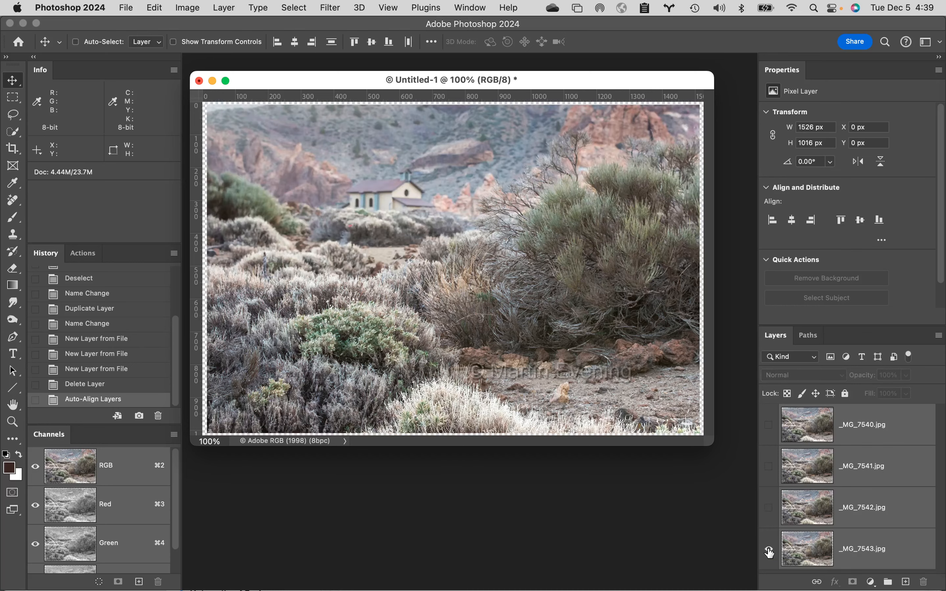
pyautogui.keyDown('alt'); pyautogui.click(769, 552); pyautogui.keyUp('alt')
pyautogui.keyDown('alt'); pyautogui.click(769, 553); pyautogui.keyUp('alt')
pyautogui.keyDown('alt'); pyautogui.click(769, 553); pyautogui.keyUp('alt')
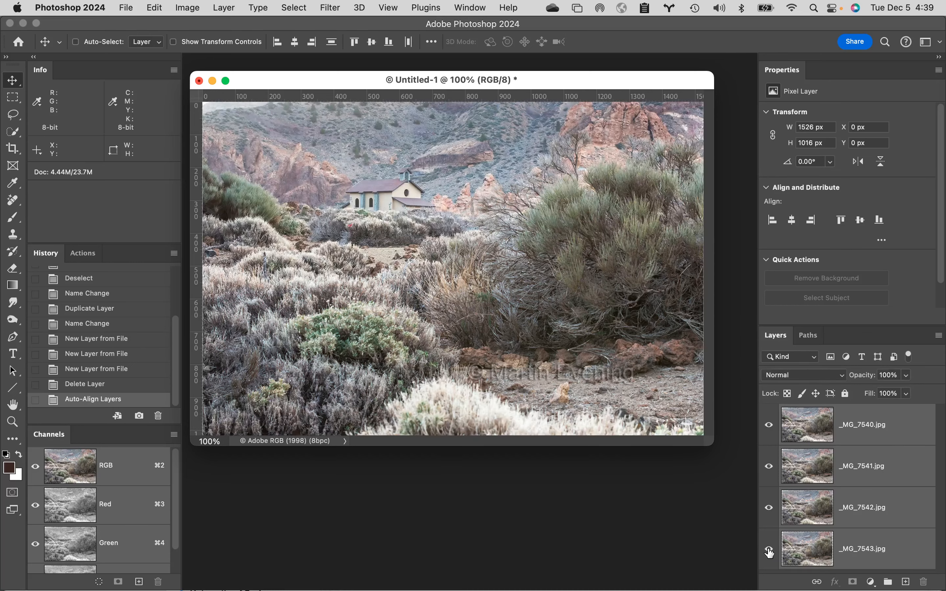
pyautogui.keyDown('alt'); pyautogui.click(769, 552); pyautogui.keyUp('alt')
pyautogui.keyDown('alt'); pyautogui.click(770, 552); pyautogui.keyUp('alt')
pyautogui.keyDown('alt'); pyautogui.click(769, 552); pyautogui.keyUp('alt')
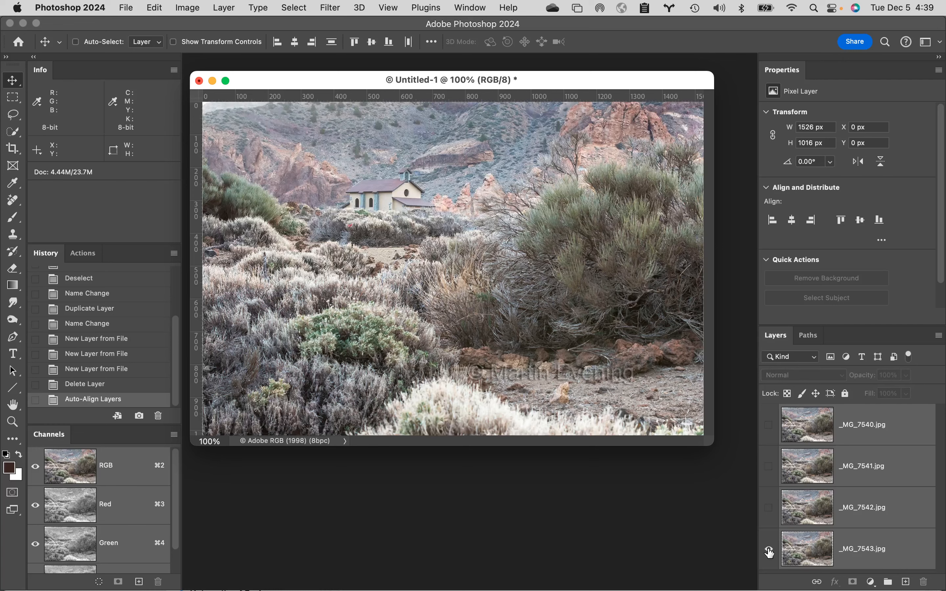
pyautogui.keyDown('alt'); pyautogui.click(769, 553); pyautogui.keyUp('alt')
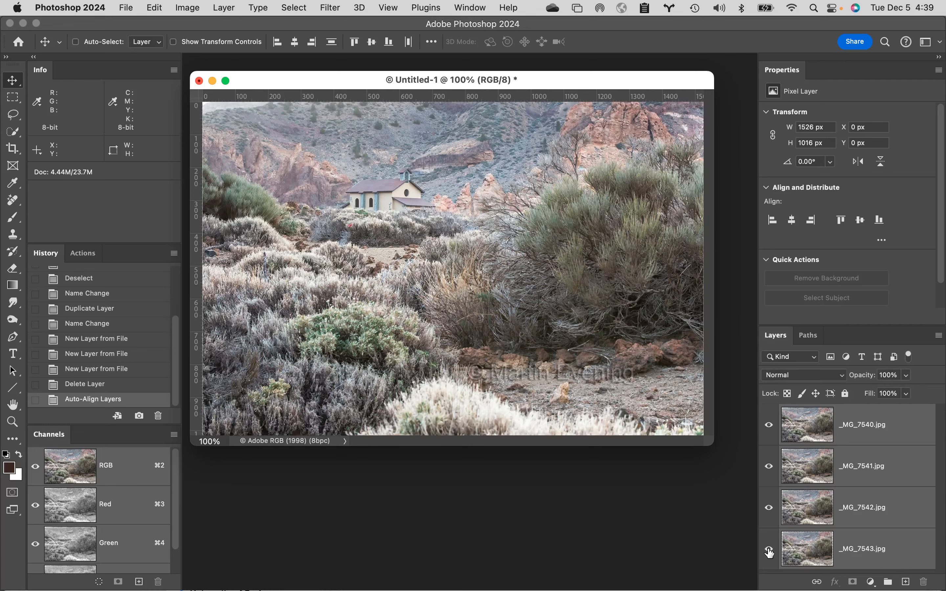
pyautogui.rightClick(769, 553)
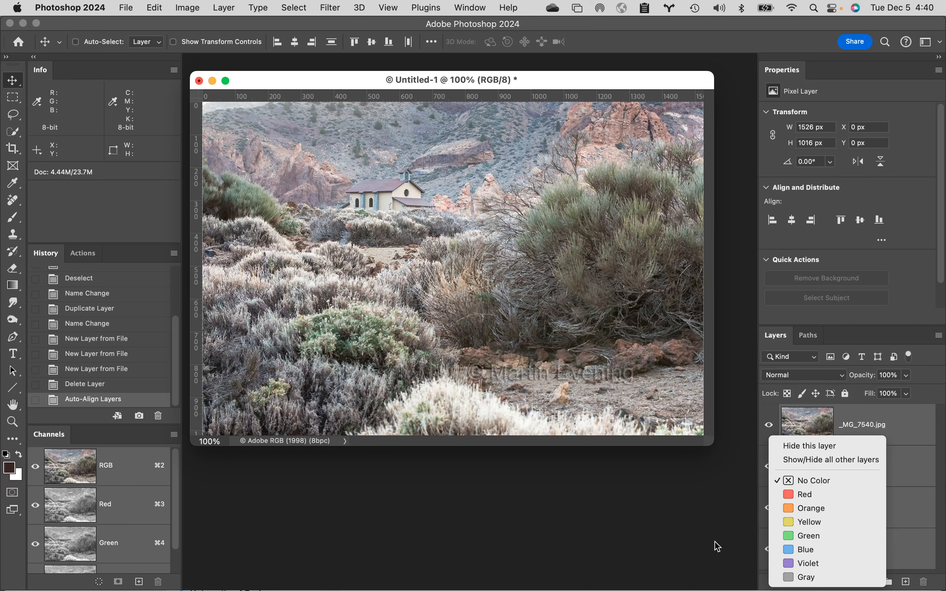
pyautogui.click(695, 546)
pyautogui.keyDown('alt'); pyautogui.click(769, 549); pyautogui.keyUp('alt')
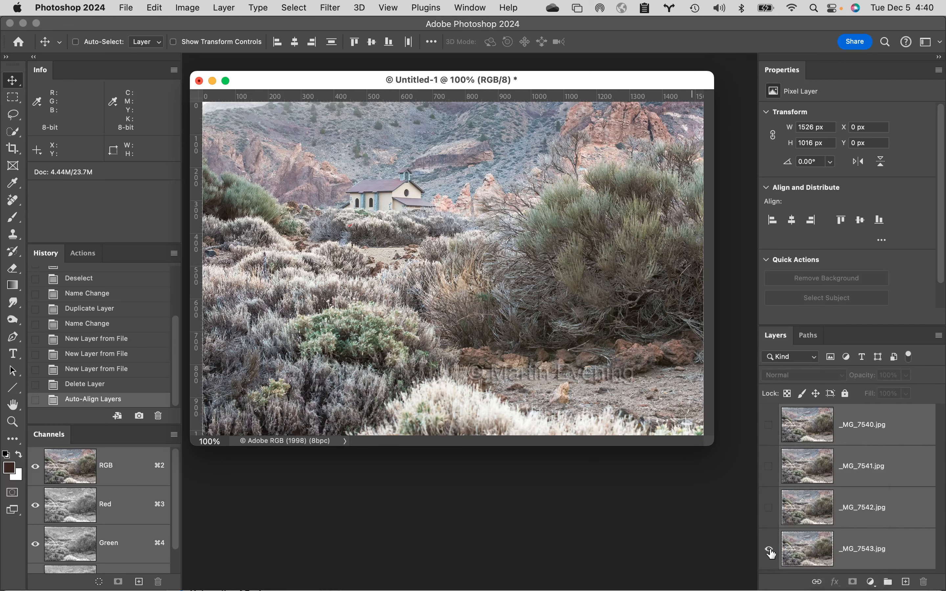
pyautogui.keyDown('alt'); pyautogui.click(770, 549); pyautogui.keyUp('alt')
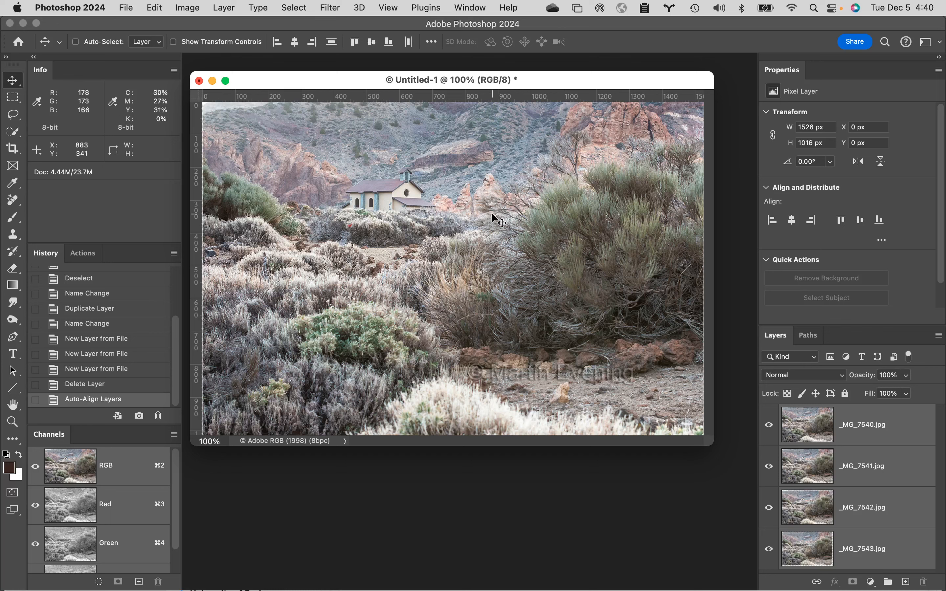
# Step: Auto-blend the four aligned layers with Stack Images, Seamless Tones and Colors and Content Aware Fill Transparent Areas, dismissing the selection warning
pyautogui.click(127, 7)
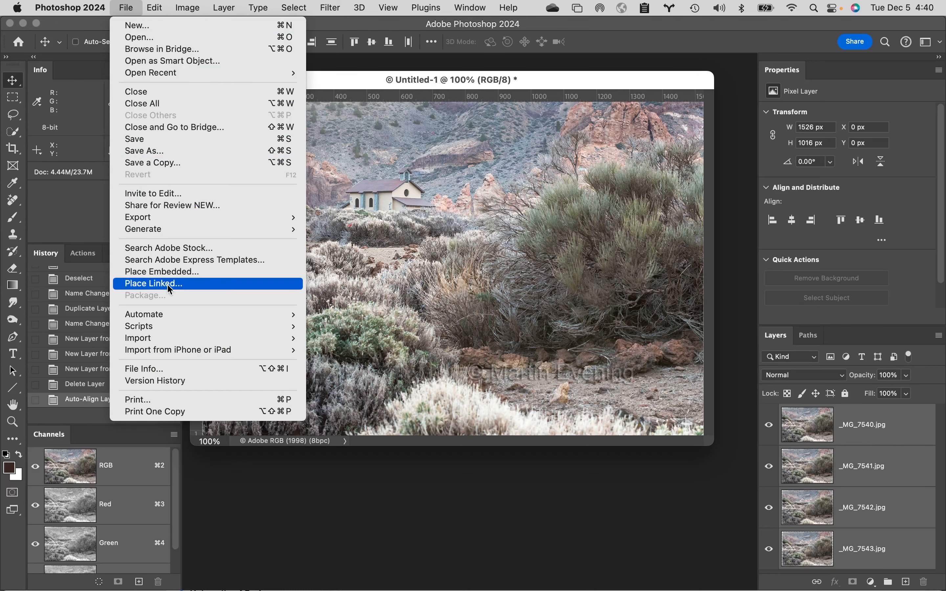
pyautogui.moveTo(154, 7)
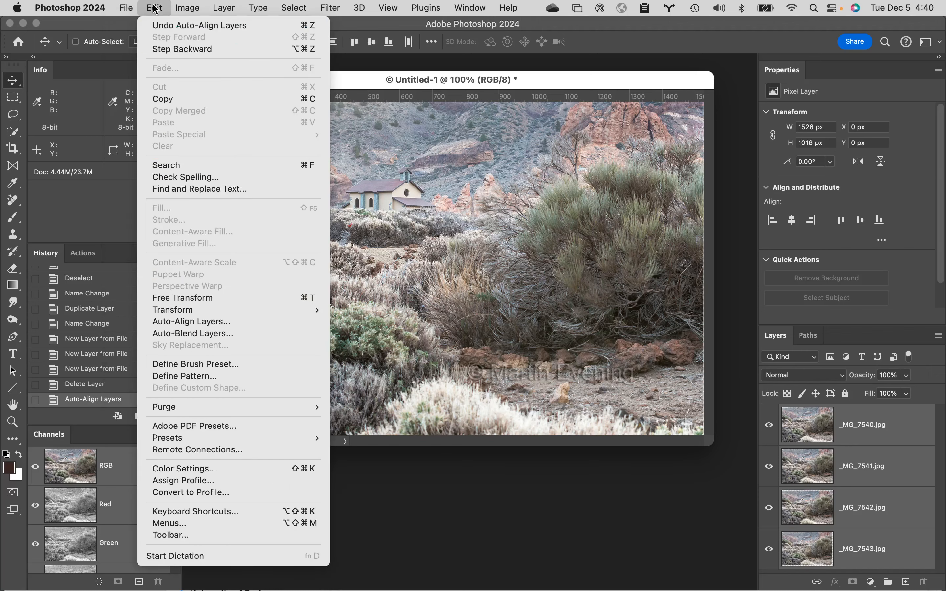
pyautogui.click(232, 337)
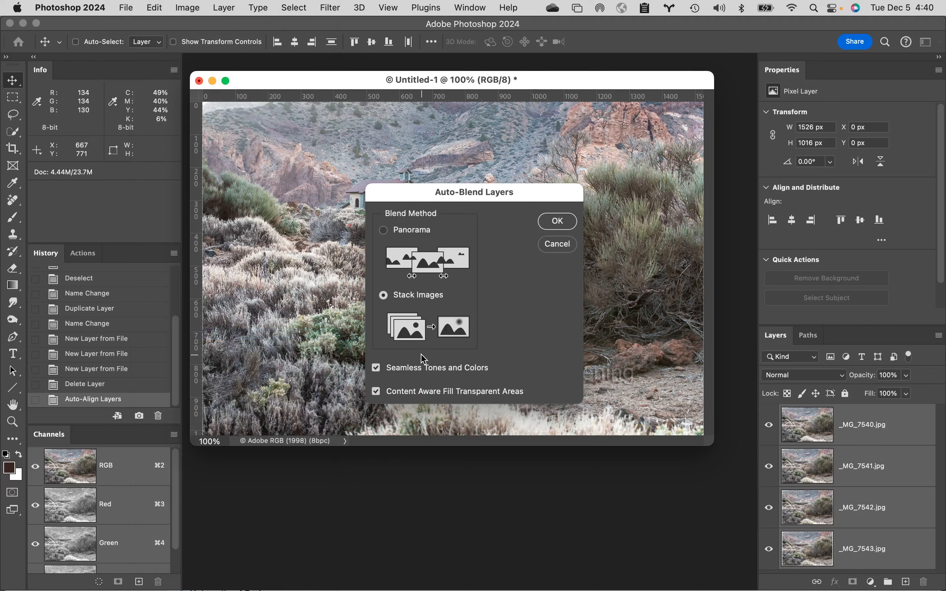
pyautogui.click(557, 220)
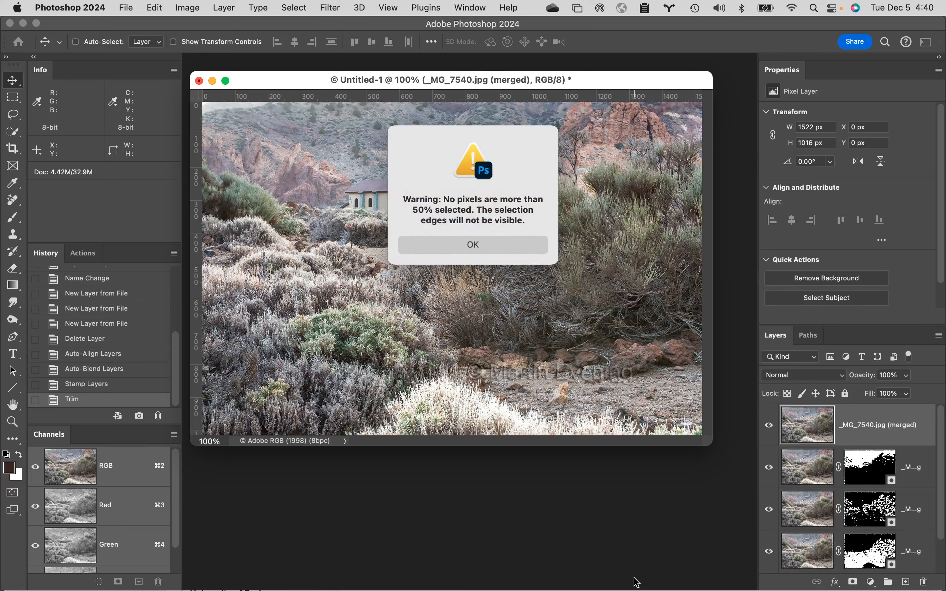
pyautogui.click(465, 245)
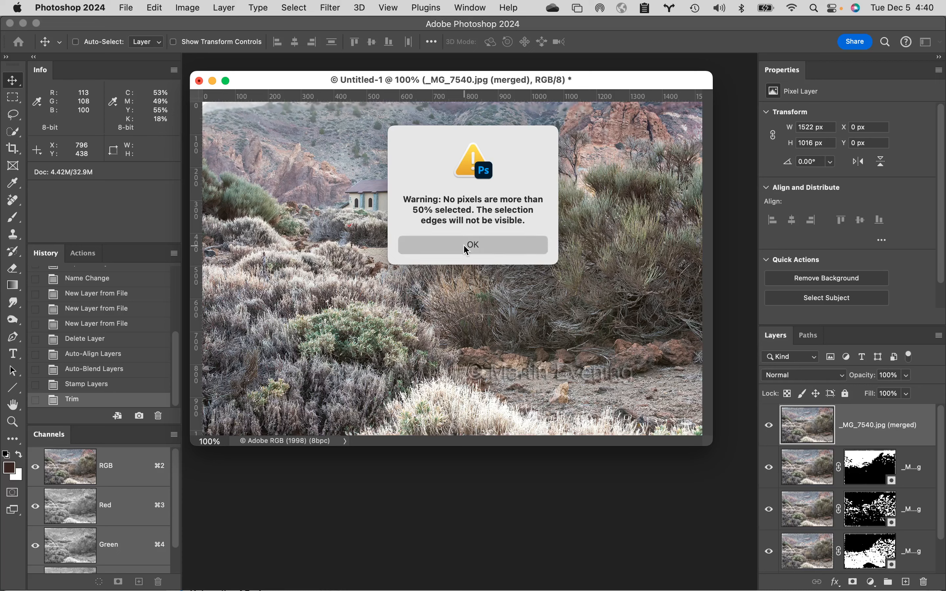
pyautogui.click(467, 250)
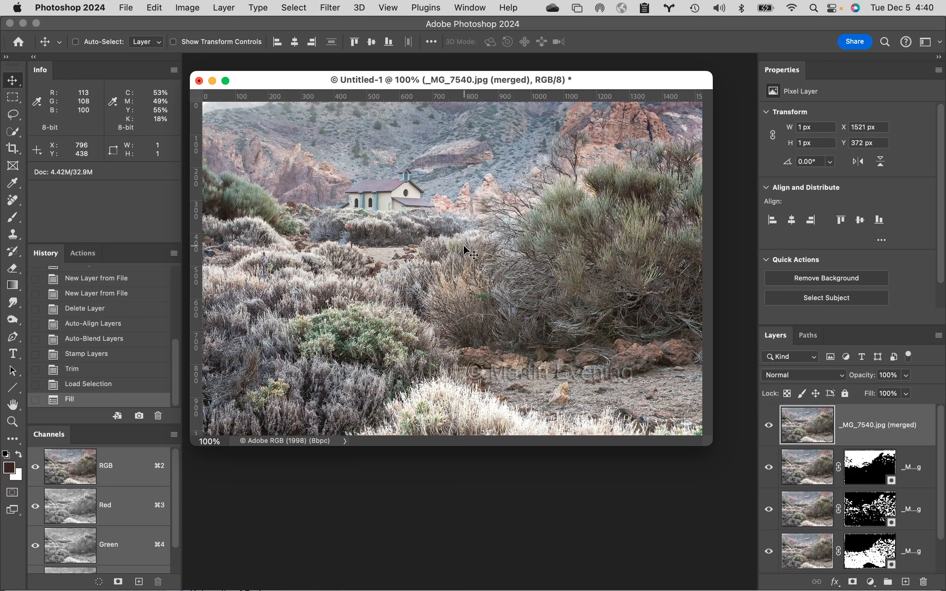
# Step: Compare the merged focus-stacked layer with the masked layers beneath it and inspect its sharpness at 200%
pyautogui.click(768, 426)
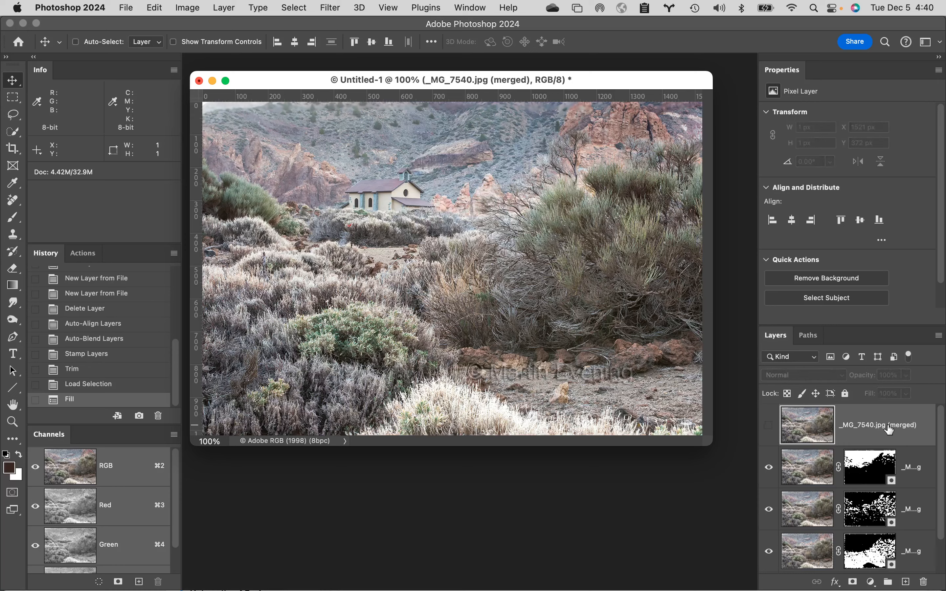
pyautogui.click(768, 425)
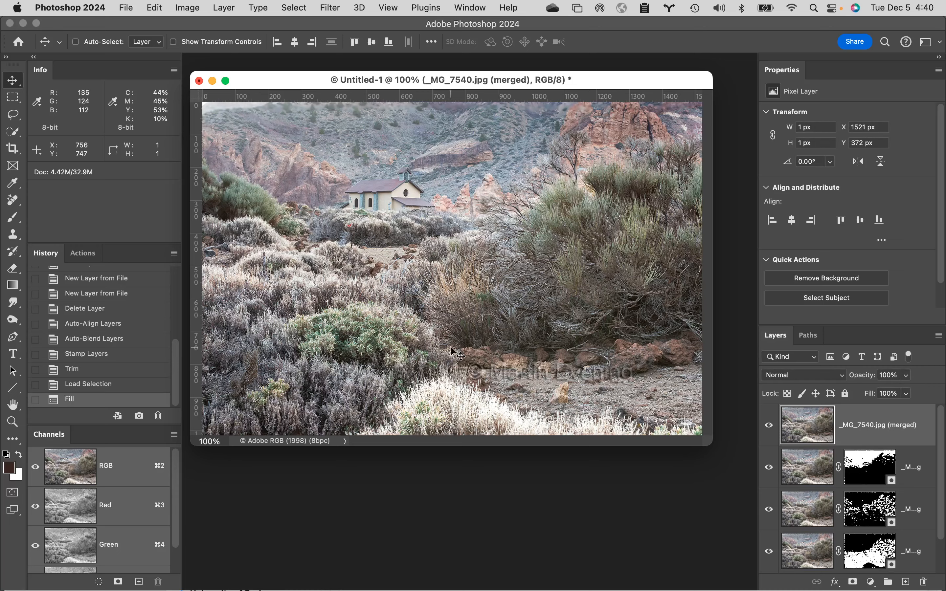
pyautogui.keyDown('super'); pyautogui.click(474, 398); pyautogui.keyUp('super')
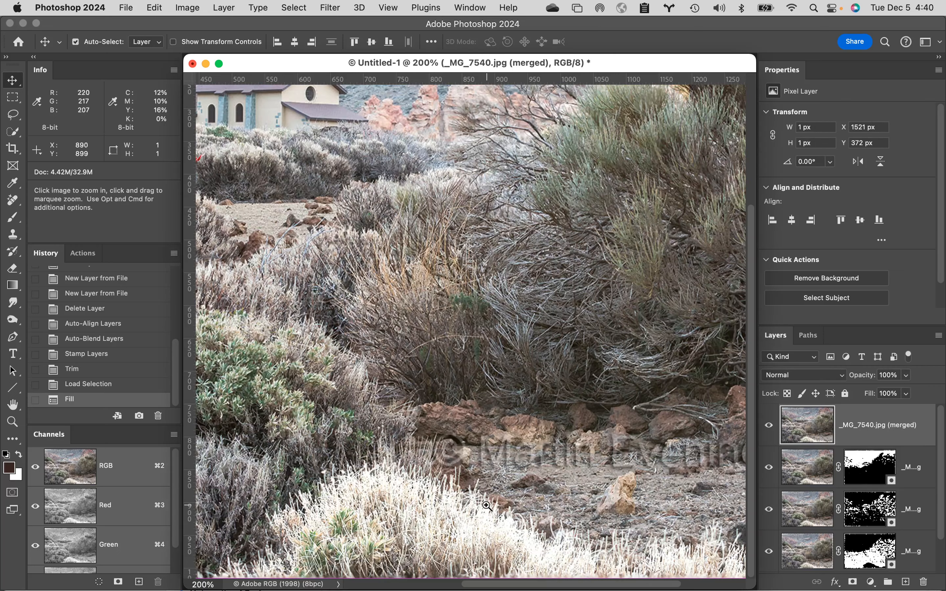
pyautogui.moveTo(450, 366); pyautogui.dragTo(638, 516)
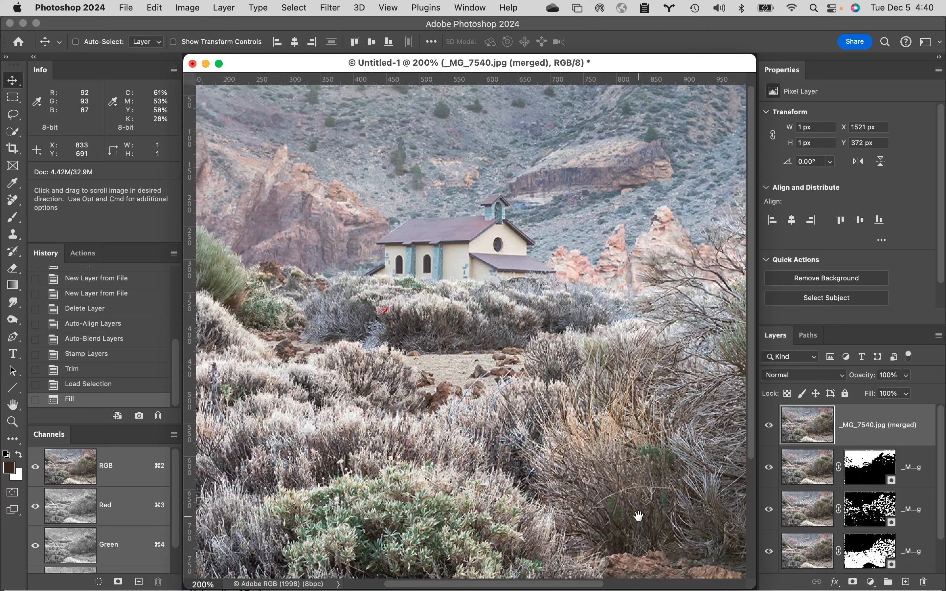
pyautogui.keyDown('alt'); pyautogui.keyDown('super'); pyautogui.click(637, 515); pyautogui.keyUp('super'); pyautogui.keyUp('alt')
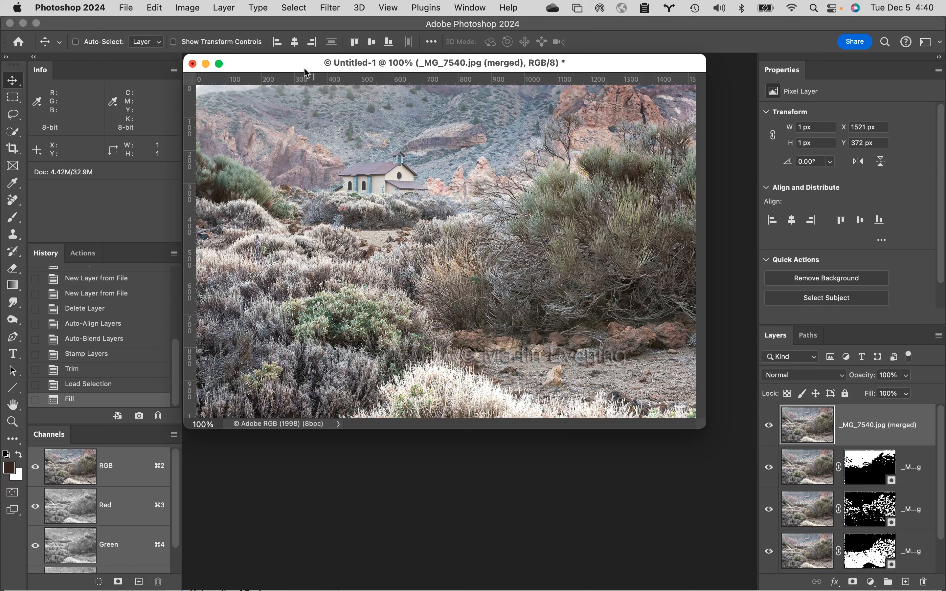
# Step: Close the focus-stacked document without saving and open cheerleaders.psd with its embedded profile, fitted to the screen
pyautogui.click(193, 63)
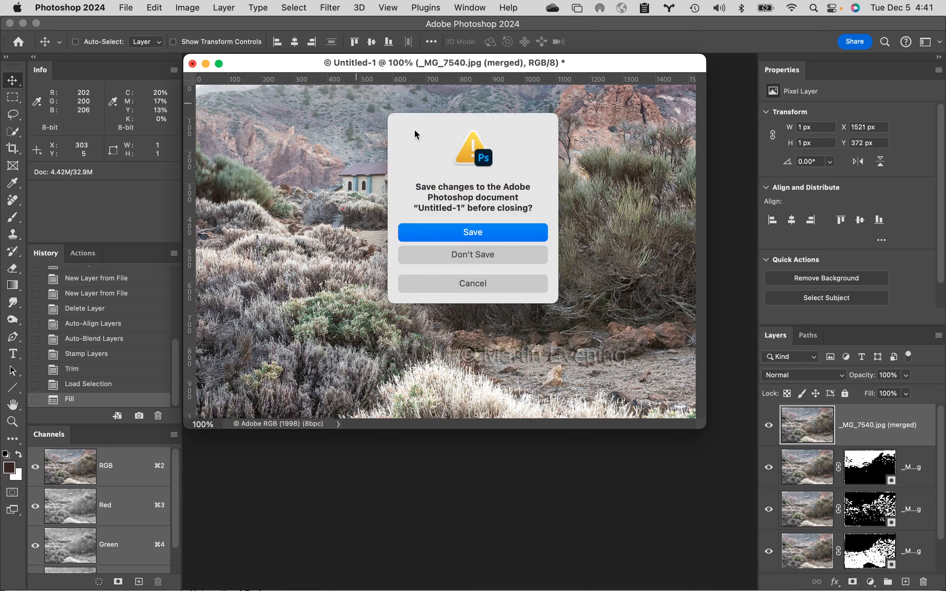
pyautogui.click(458, 256)
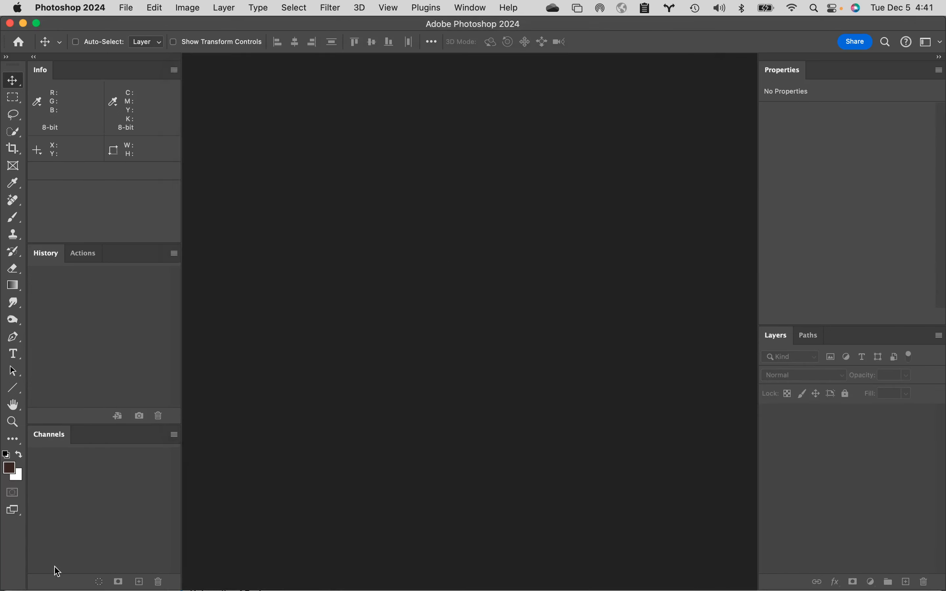
pyautogui.click(16, 577)
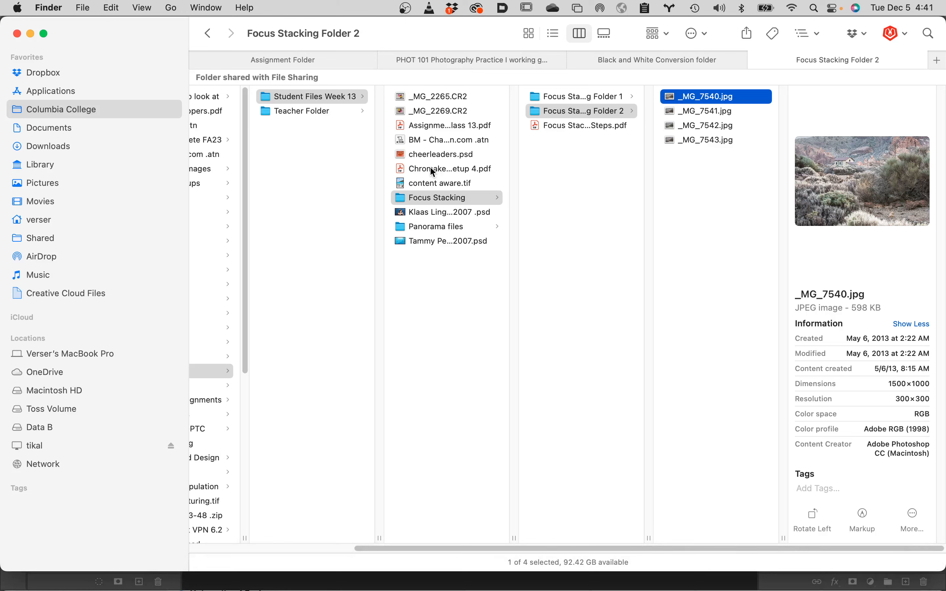
pyautogui.doubleClick(402, 155)
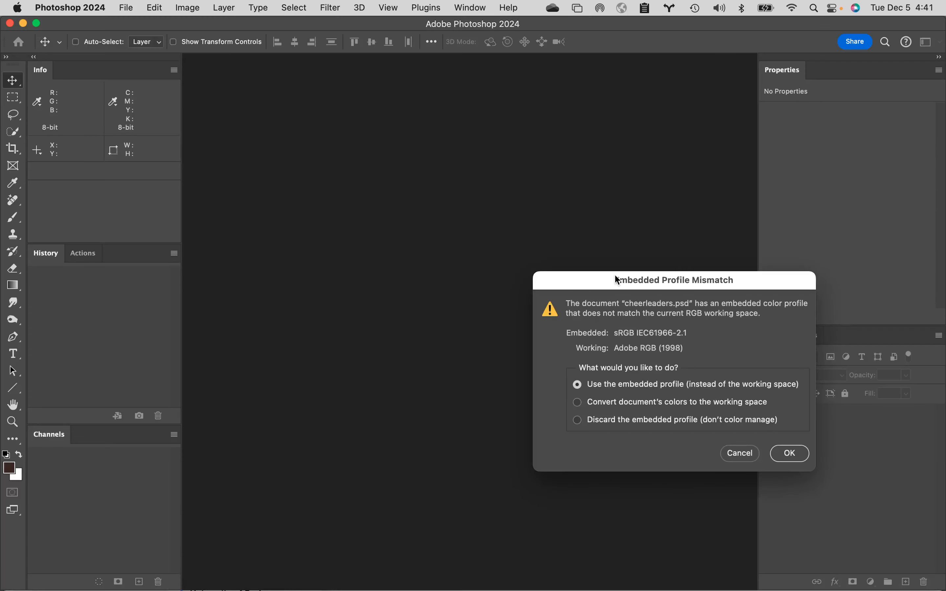
pyautogui.click(788, 454)
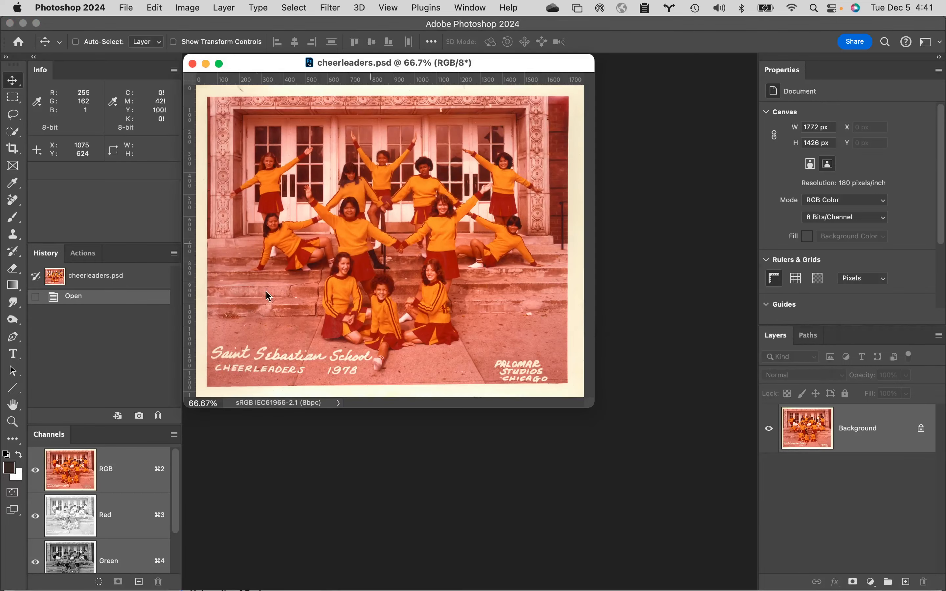
pyautogui.doubleClick(12, 405)
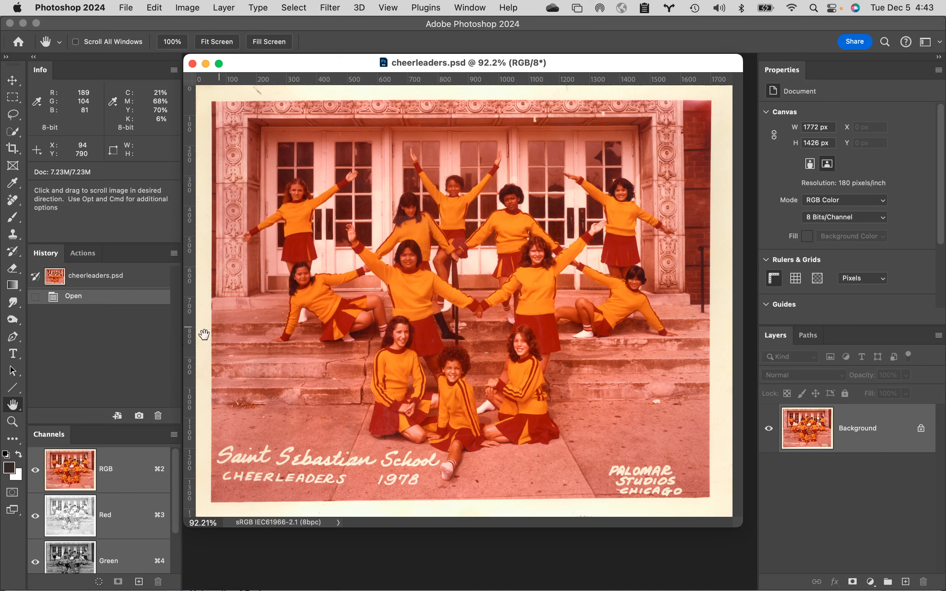
# Step: Examine the Red, Green and Blue channels of the cheerleaders photo one at a time
pyautogui.click(122, 510)
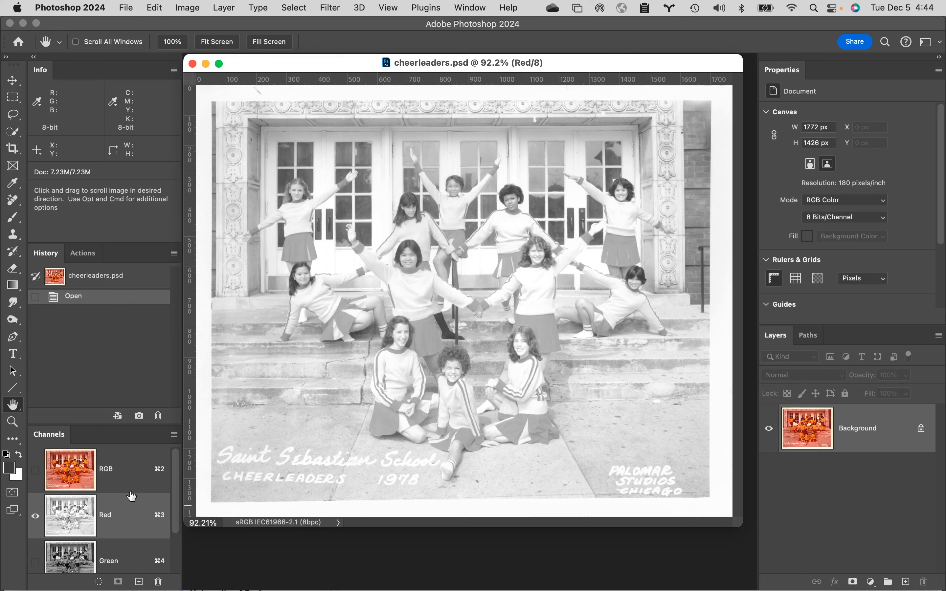
pyautogui.click(117, 560)
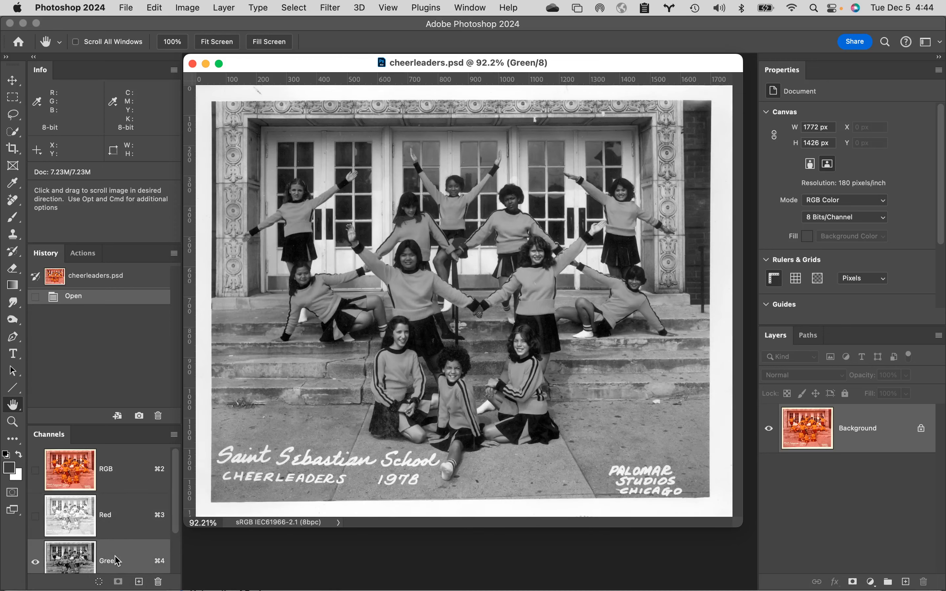
pyautogui.scroll(-2, 117, 560)
pyautogui.click(119, 555)
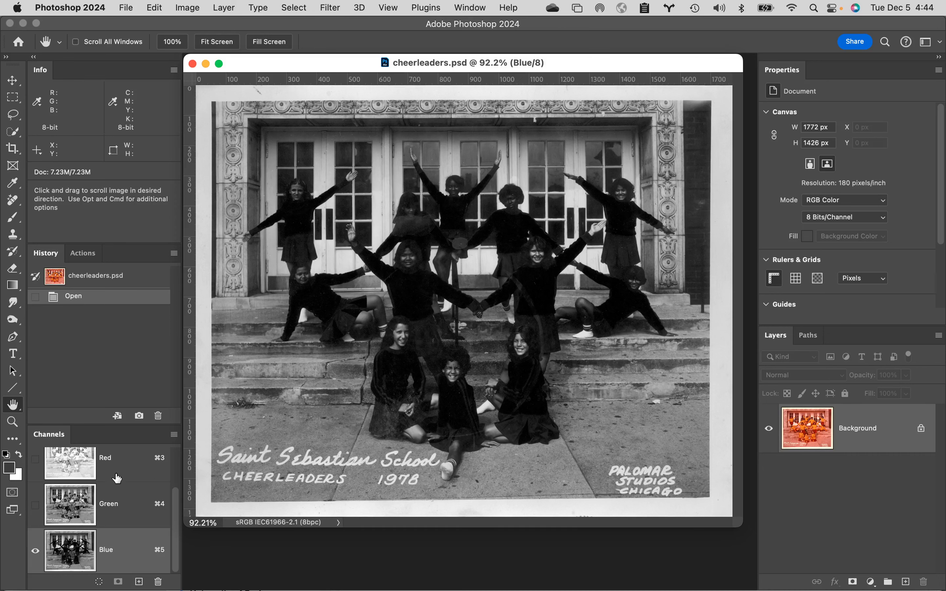
# Step: Target only the Red channel for editing while displaying the full RGB composite
pyautogui.click(125, 467)
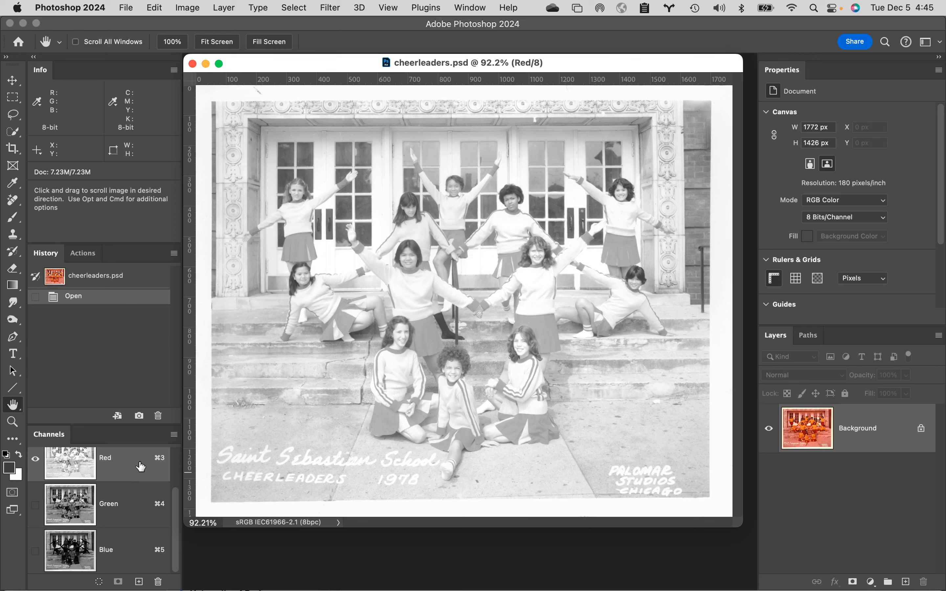
pyautogui.scroll(2, 142, 466)
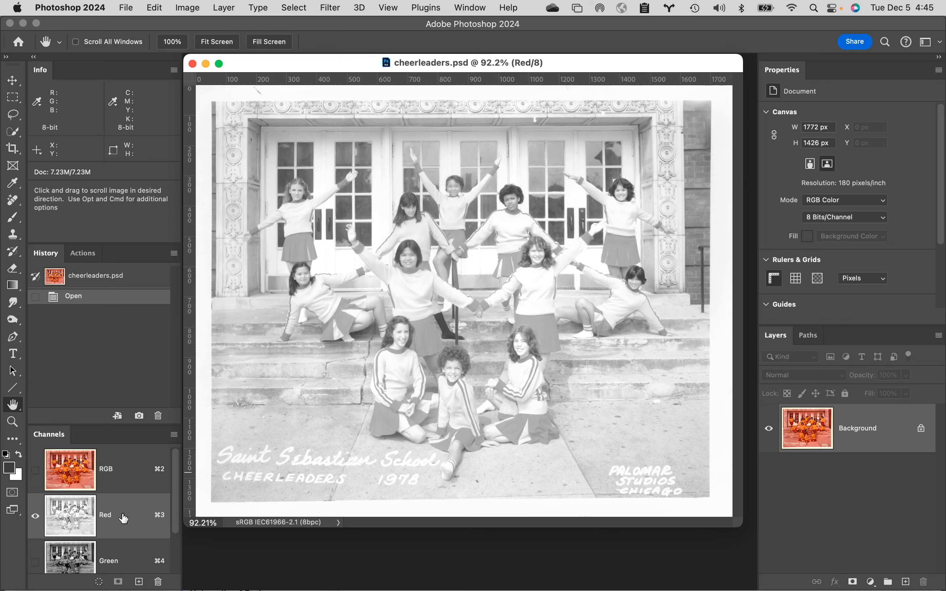
pyautogui.click(35, 472)
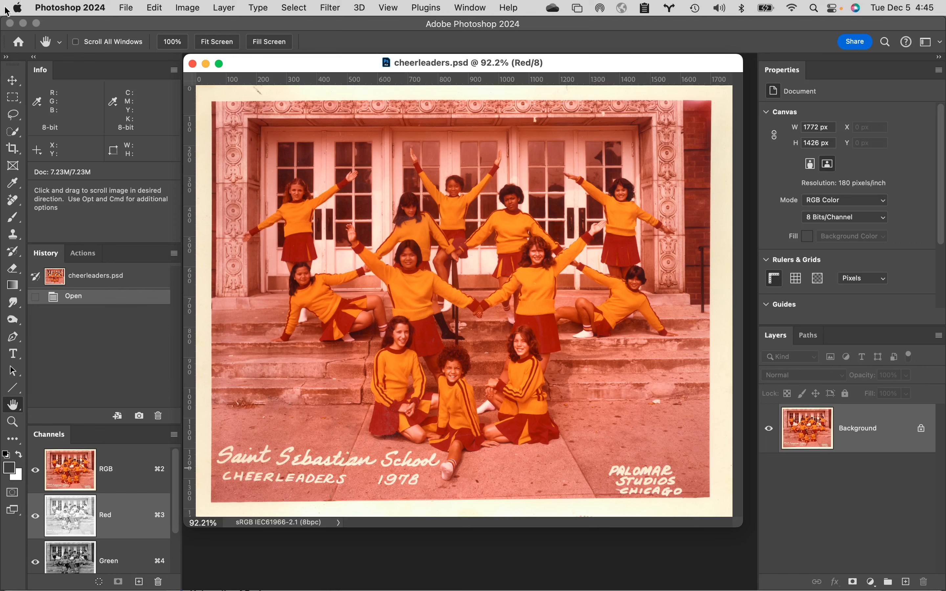
# Step: Start Apply Image on the Red channel with the Background layer's Green channel as the source
pyautogui.click(193, 7)
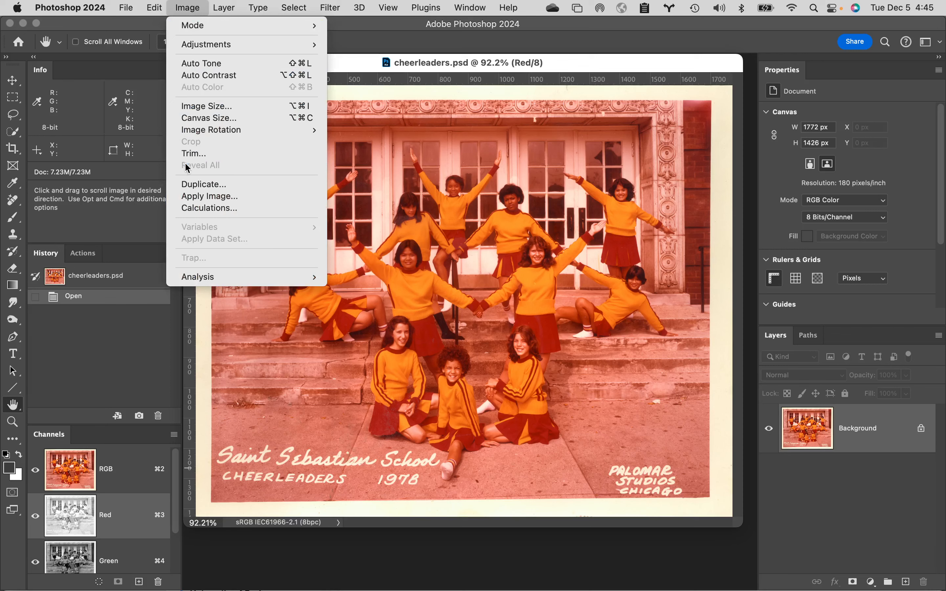
pyautogui.click(202, 196)
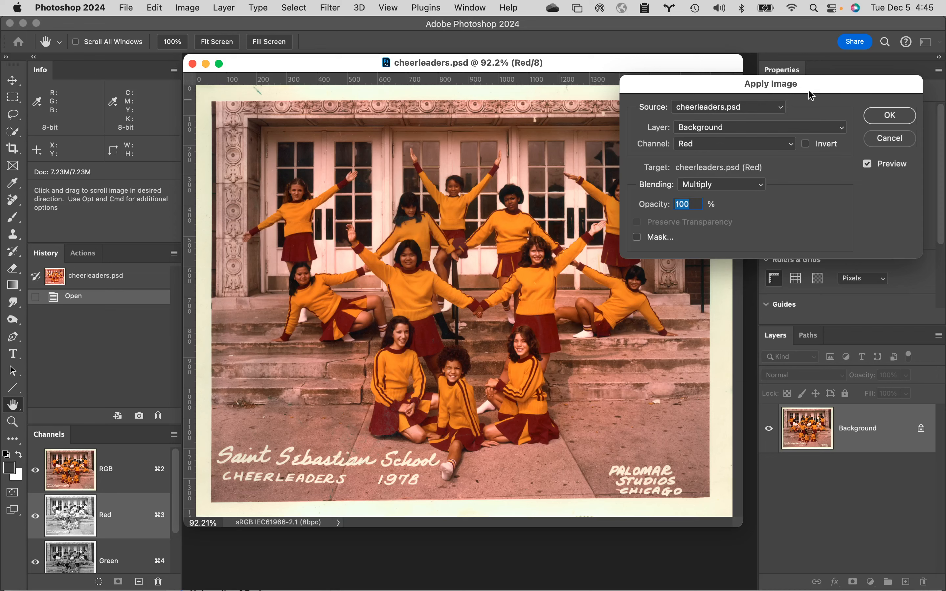
pyautogui.moveTo(809, 96); pyautogui.dragTo(681, 60)
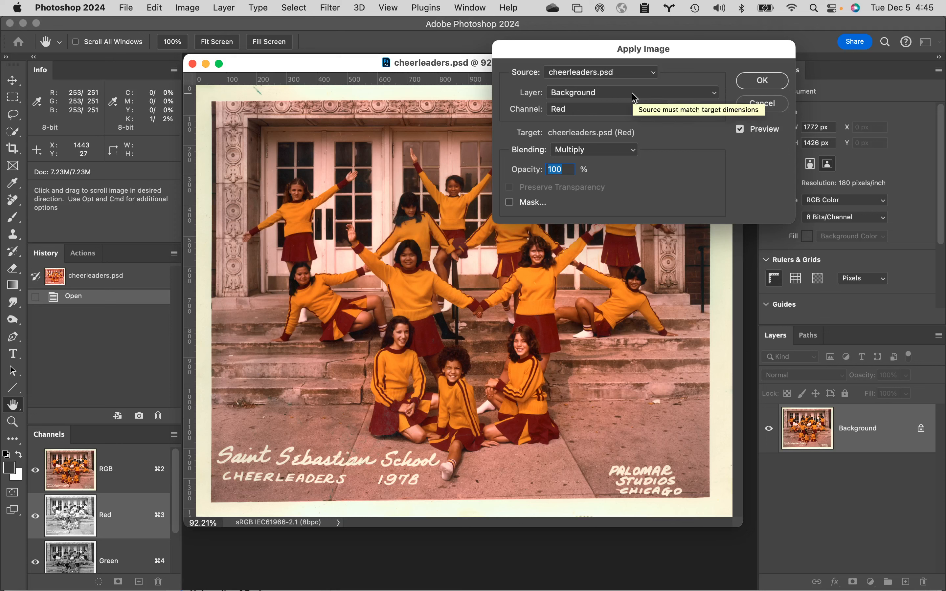
pyautogui.click(612, 109)
pyautogui.click(613, 124)
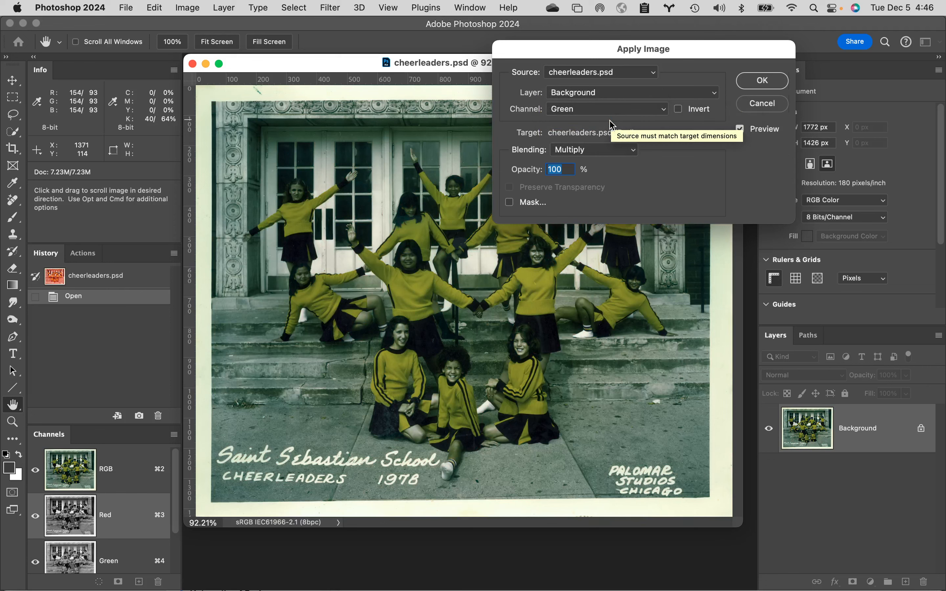
# Step: Try Add blending for the applied channel and return to Multiply
pyautogui.click(604, 156)
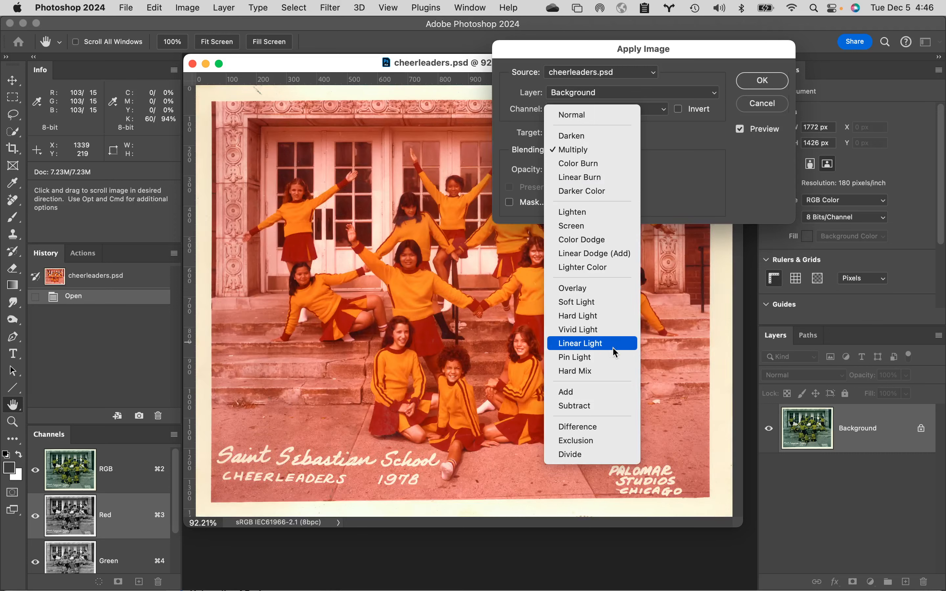
pyautogui.click(604, 392)
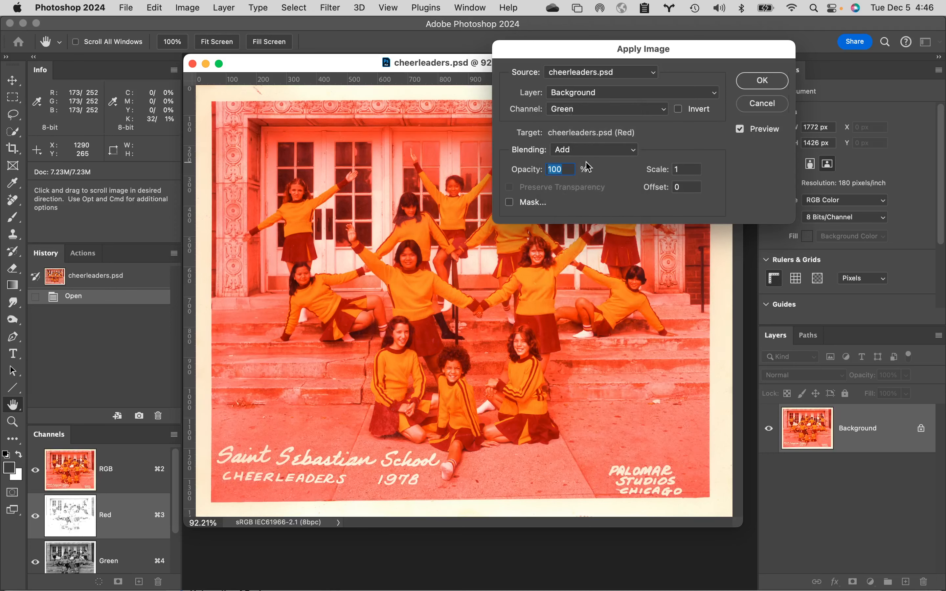
pyautogui.click(609, 149)
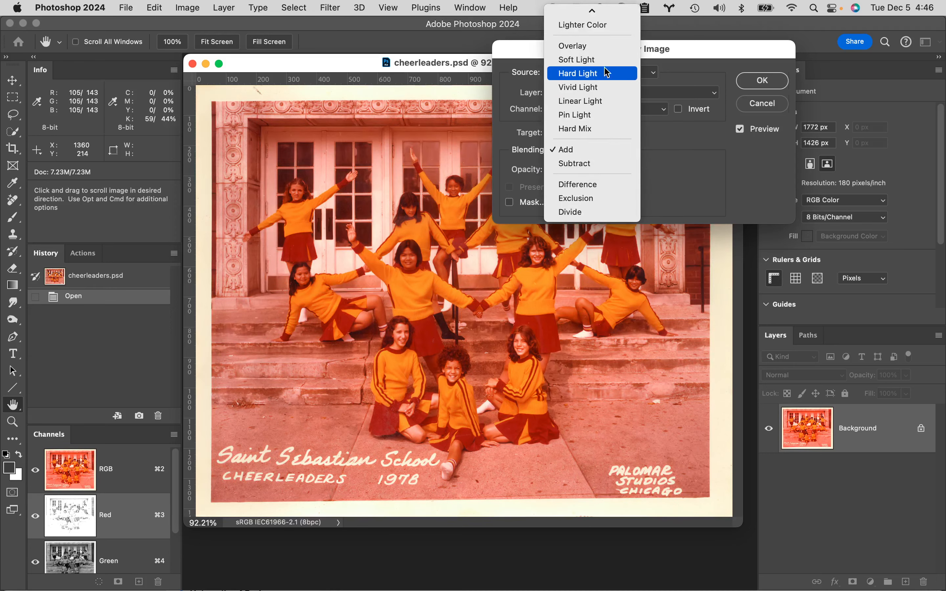
pyautogui.moveTo(593, 11)
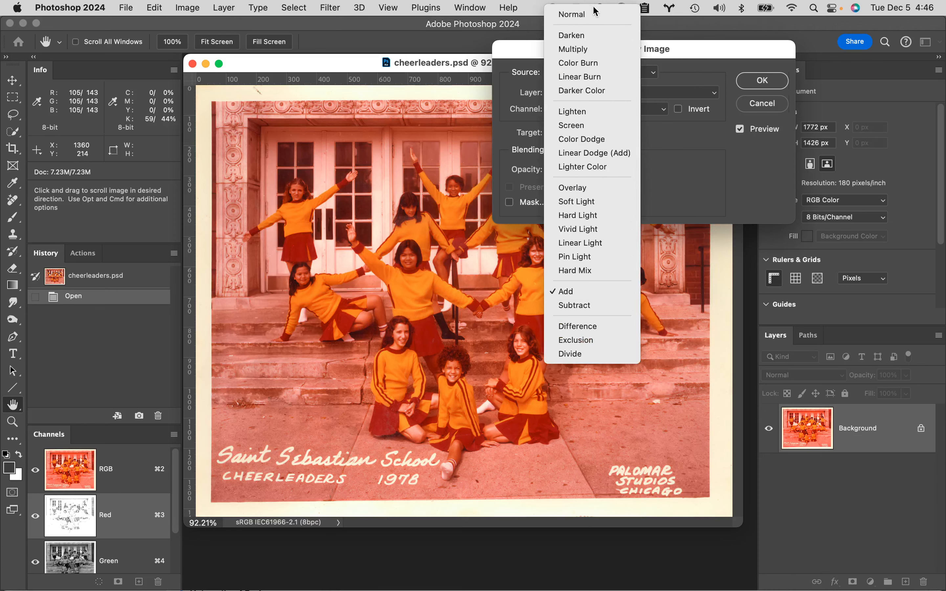
pyautogui.click(597, 49)
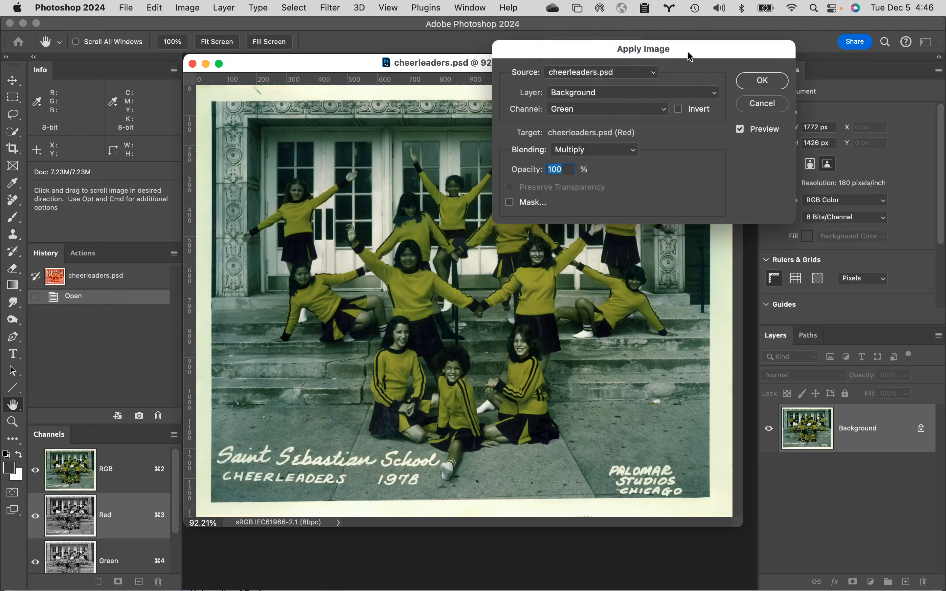
# Step: Reduce the Apply Image opacity to about 54% and apply the Multiply blend to the Red channel
pyautogui.moveTo(689, 53); pyautogui.dragTo(839, 19)
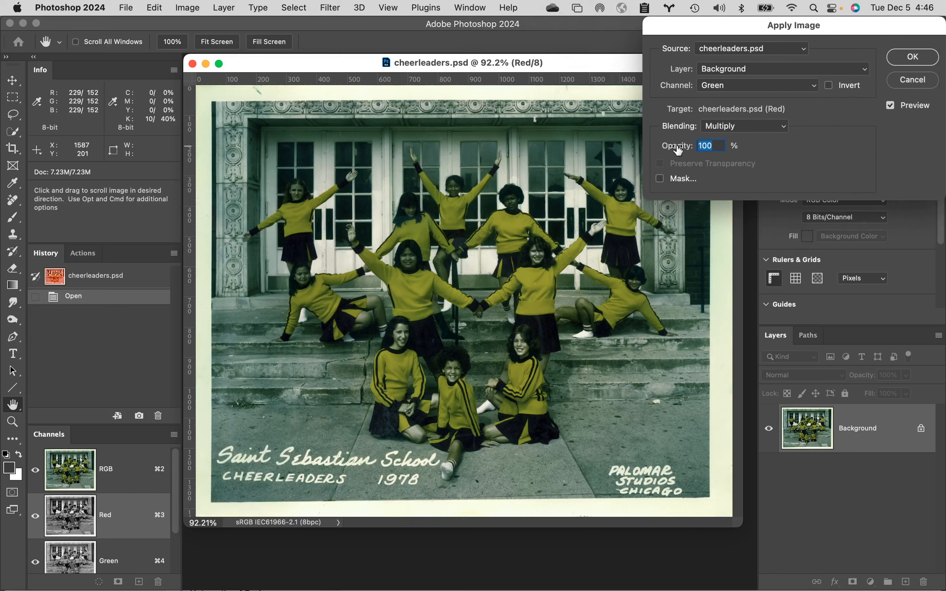
pyautogui.moveTo(679, 149); pyautogui.dragTo(647, 147)
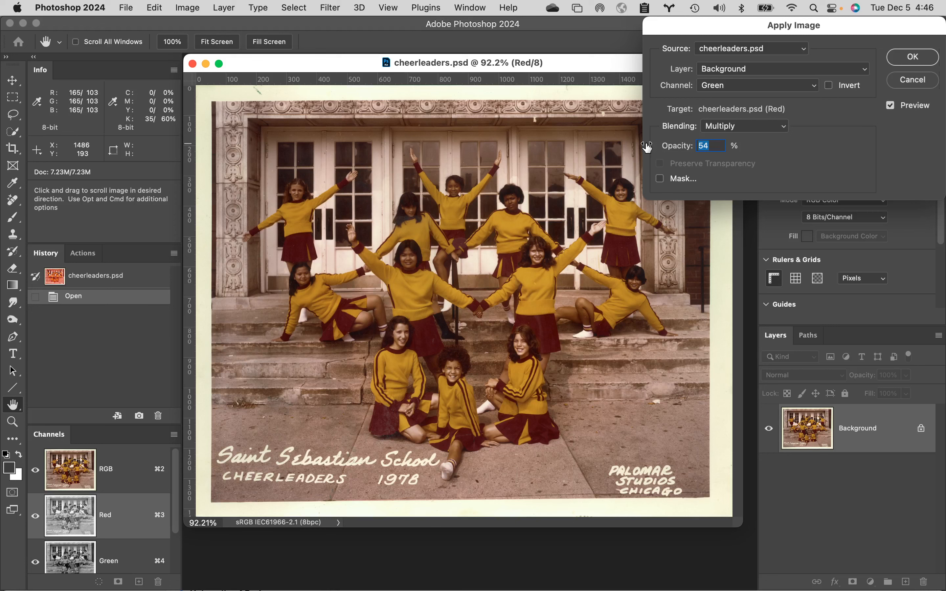
pyautogui.moveTo(647, 148); pyautogui.dragTo(649, 147)
pyautogui.click(913, 57)
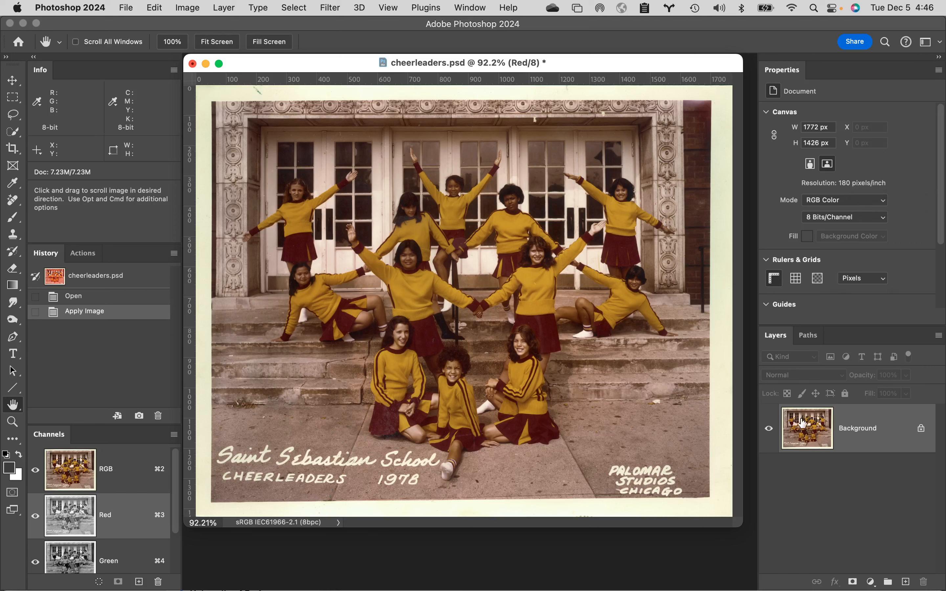
# Step: Duplicate the Background onto a new layer and convert the copy to a smart object
pyautogui.press('super+j')
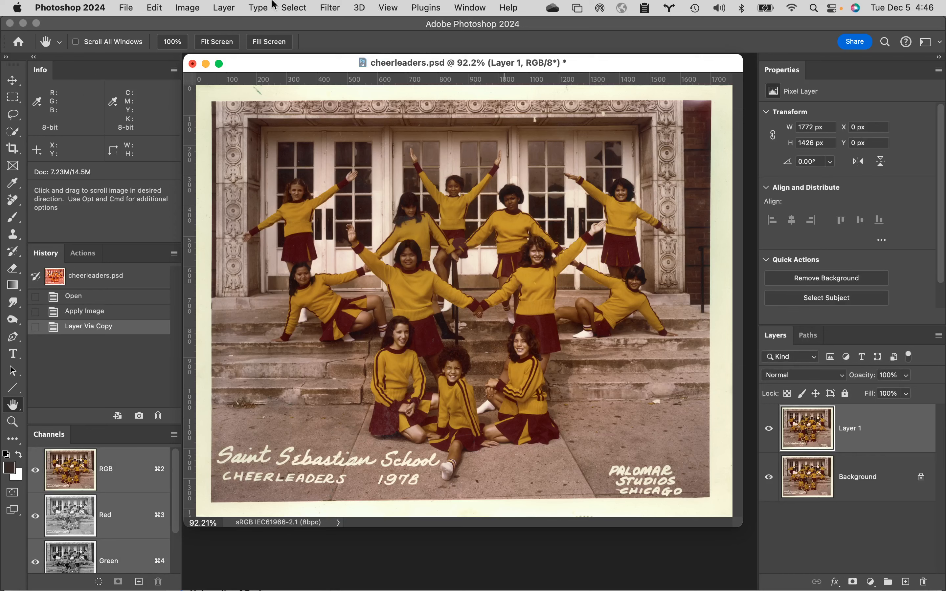
pyautogui.click(222, 5)
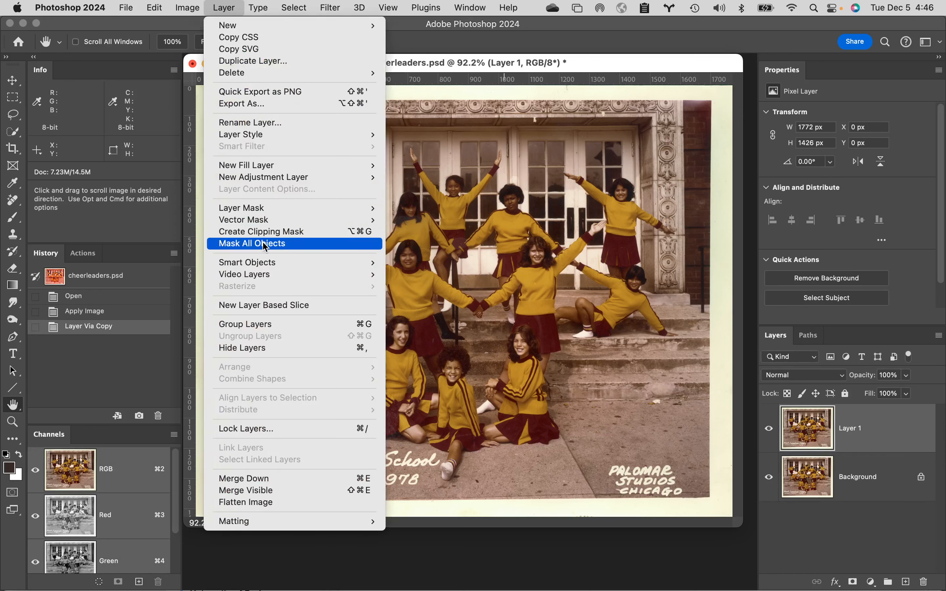
pyautogui.click(223, 6)
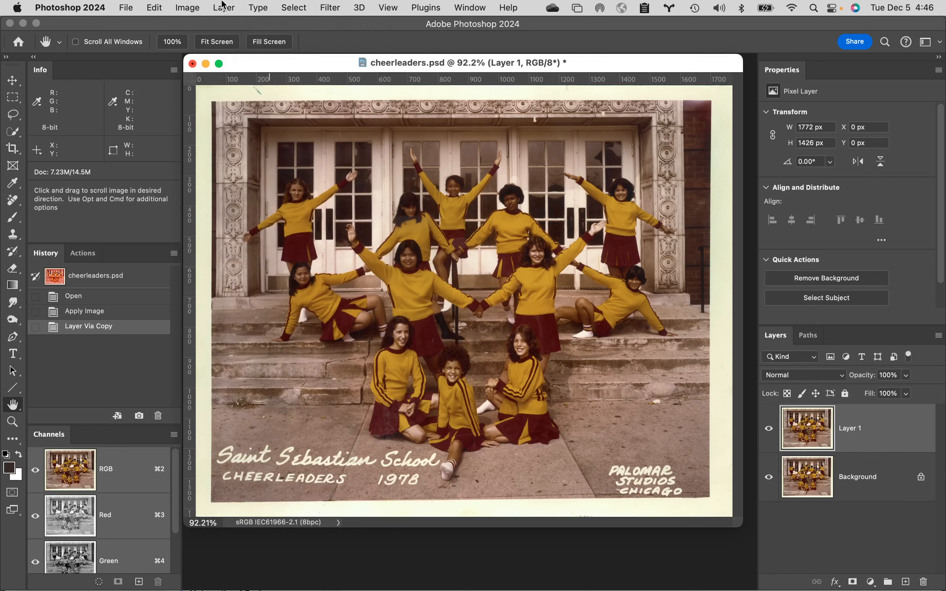
pyautogui.click(224, 6)
pyautogui.moveTo(300, 263)
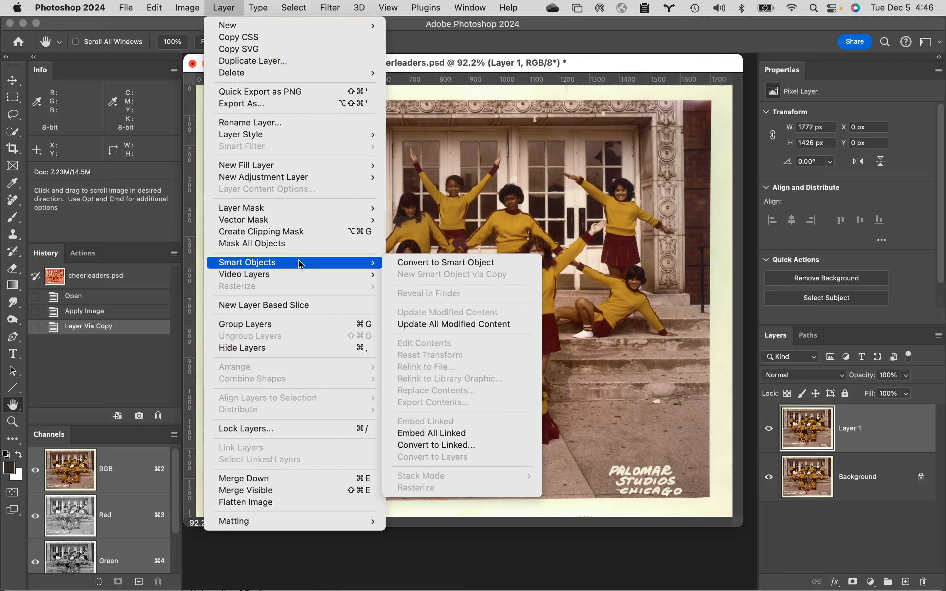
pyautogui.click(402, 262)
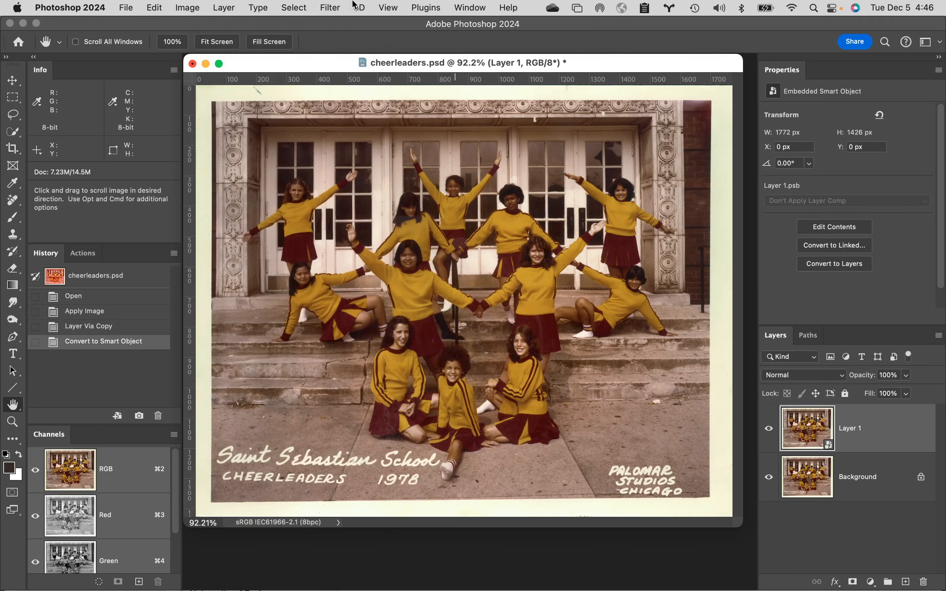
# Step: Open the Camera Raw Filter on the Layer 1 smart object and activate the white balance sampler
pyautogui.click(332, 7)
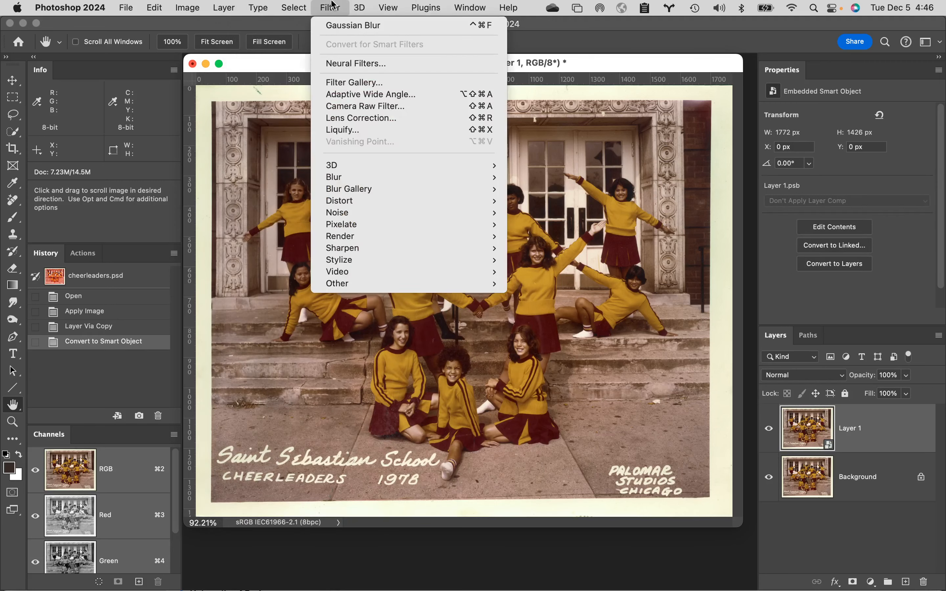
pyautogui.click(357, 111)
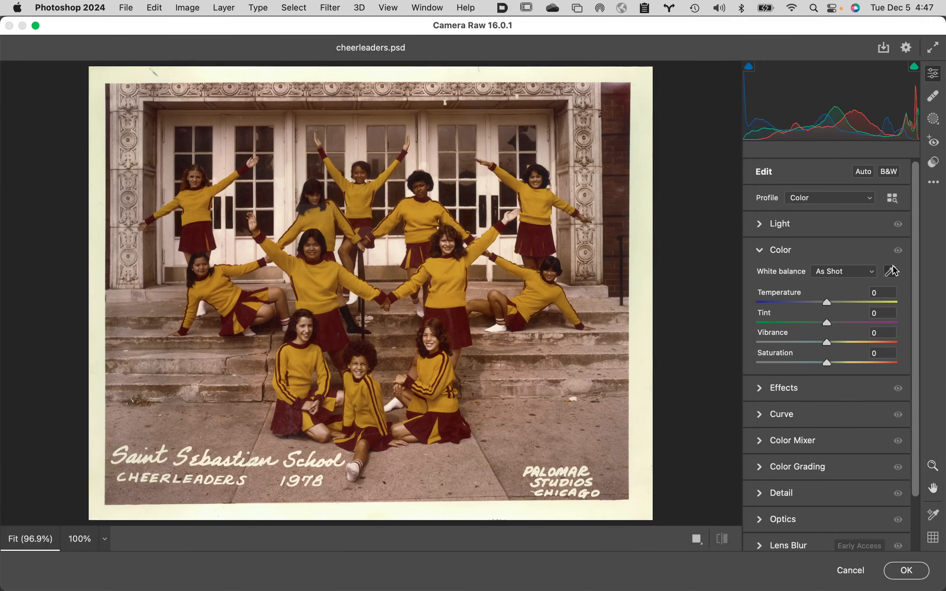
pyautogui.click(895, 271)
# Step: Try white balance samples from the white door frame and the seated cheerleader's white sock, undoing each one
pyautogui.click(485, 185)
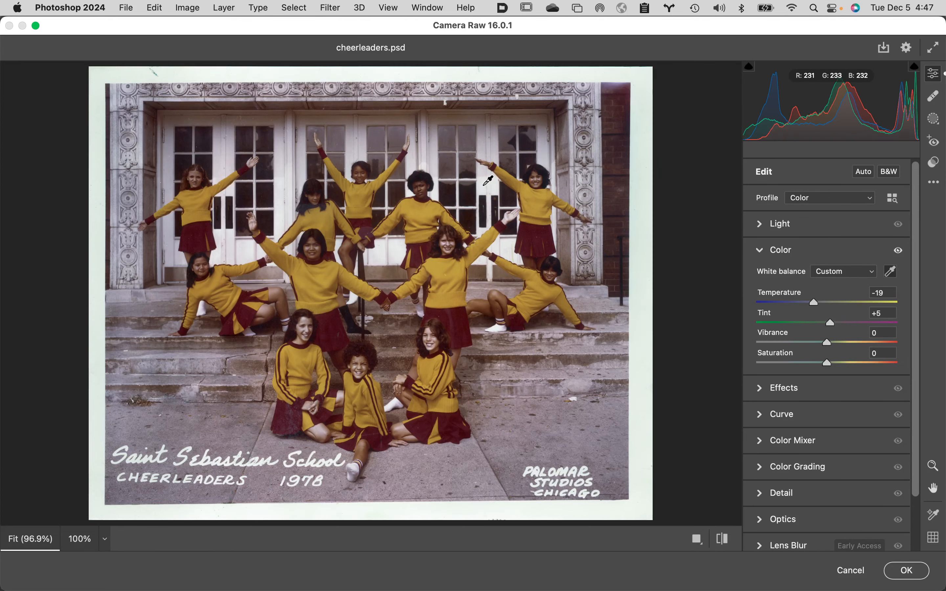
pyautogui.press('super+z')
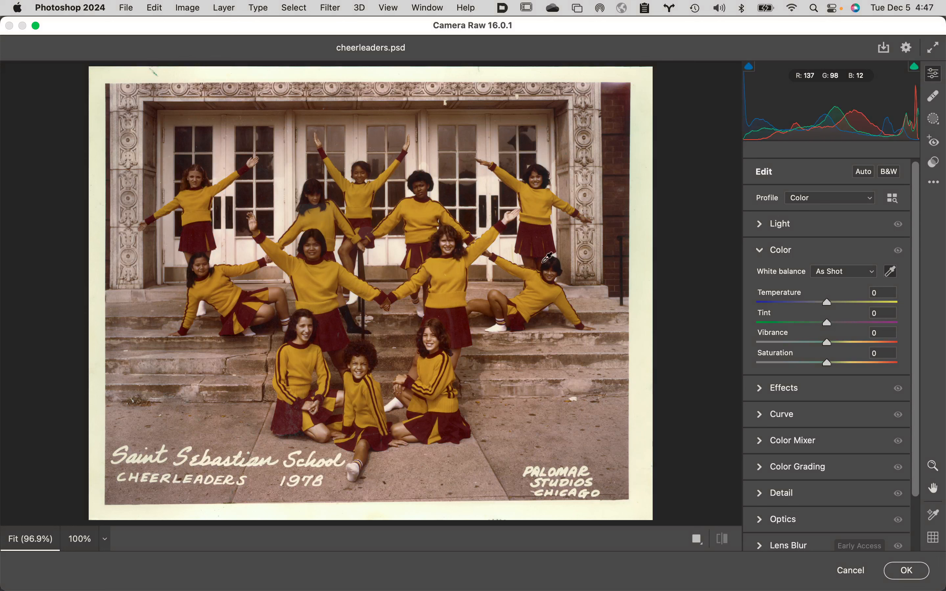
pyautogui.click(399, 398)
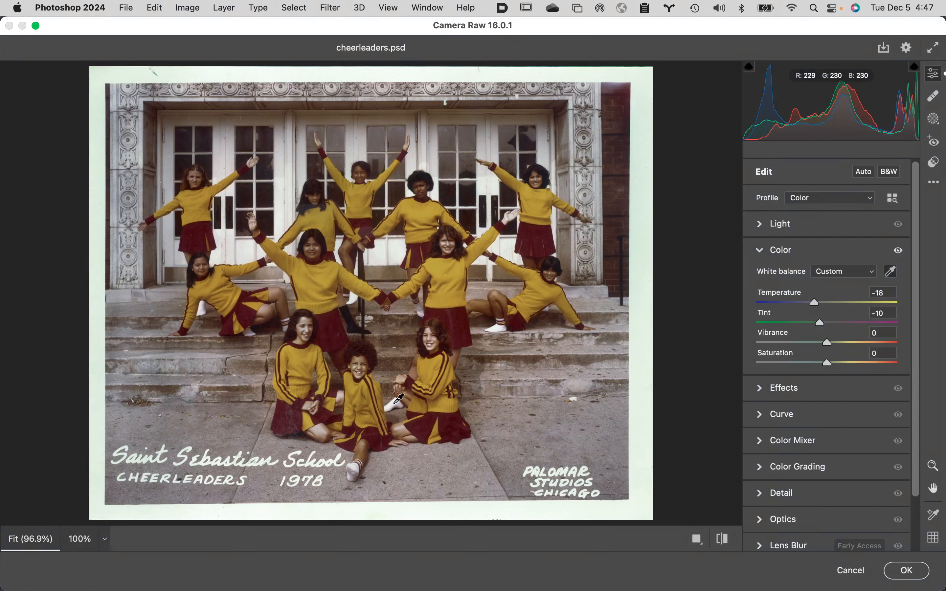
pyautogui.press('z')
pyautogui.press('super+z')
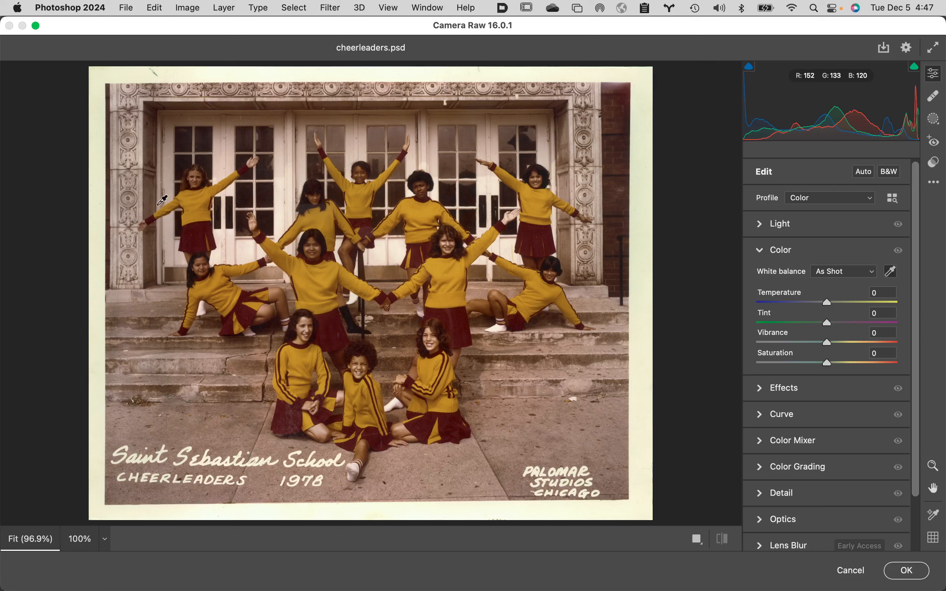
# Step: Sample the carved stone column beside the doors for a white balance of Temperature -14, Tint -10, and apply the filter
pyautogui.click(136, 121)
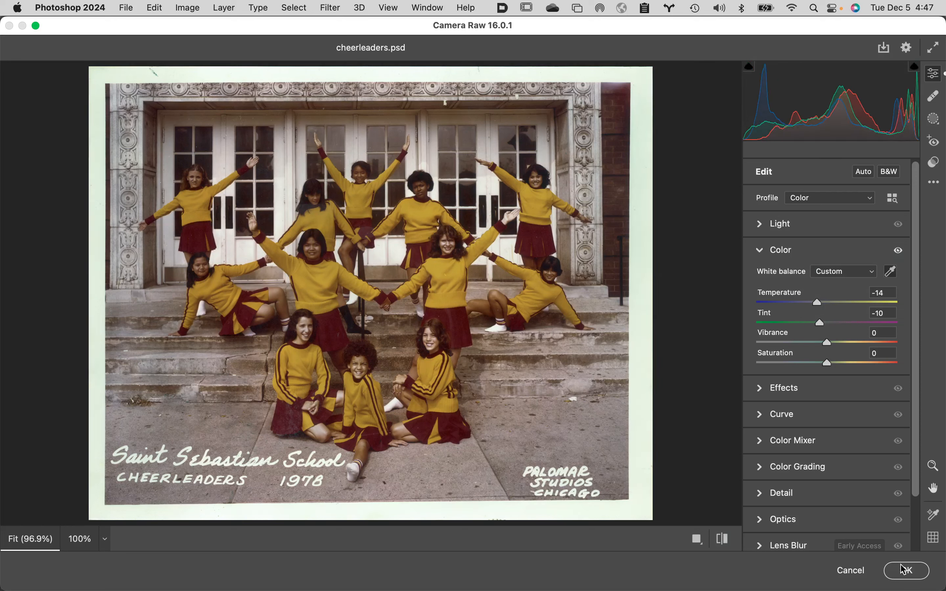
pyautogui.click(907, 572)
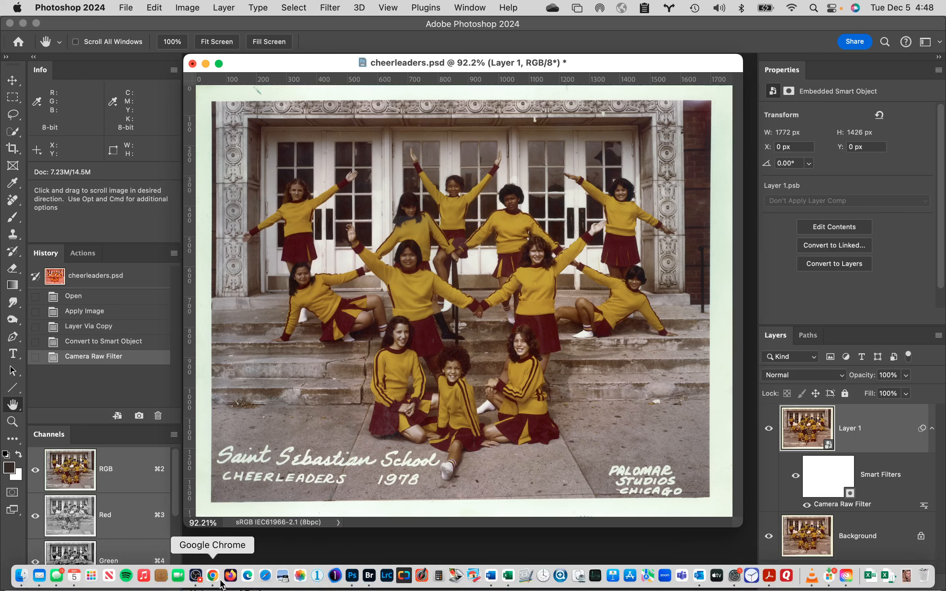
pyautogui.click(196, 576)
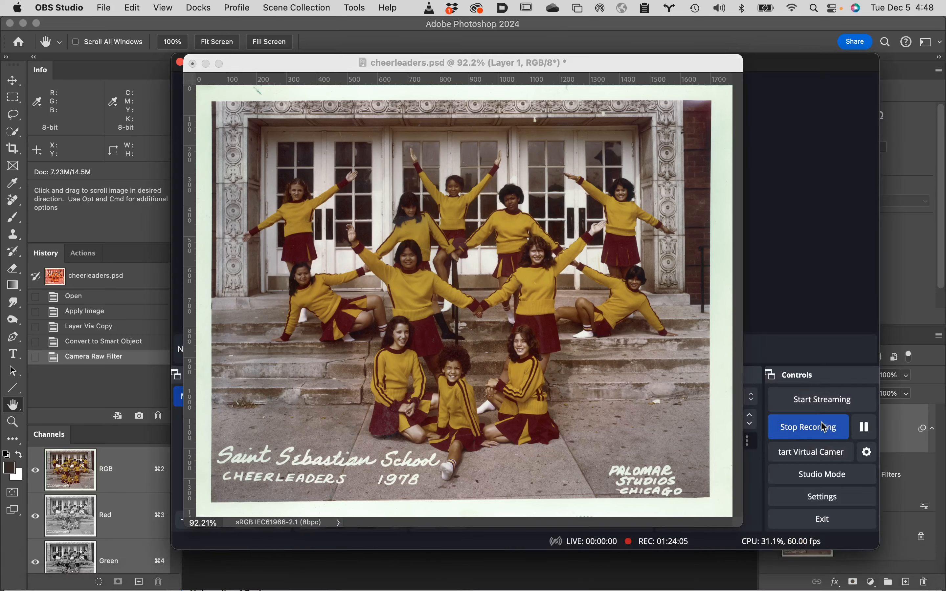